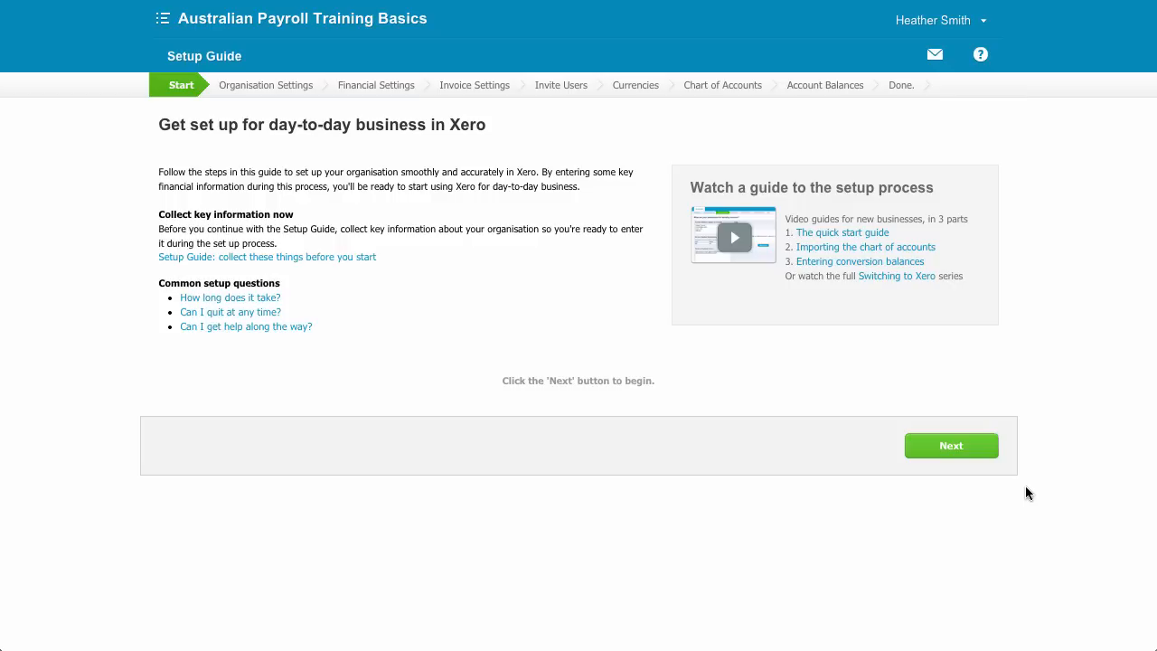
- Begin the setup guide, review the prefilled organisation details and continue to the financial settings
left_click(960, 451)
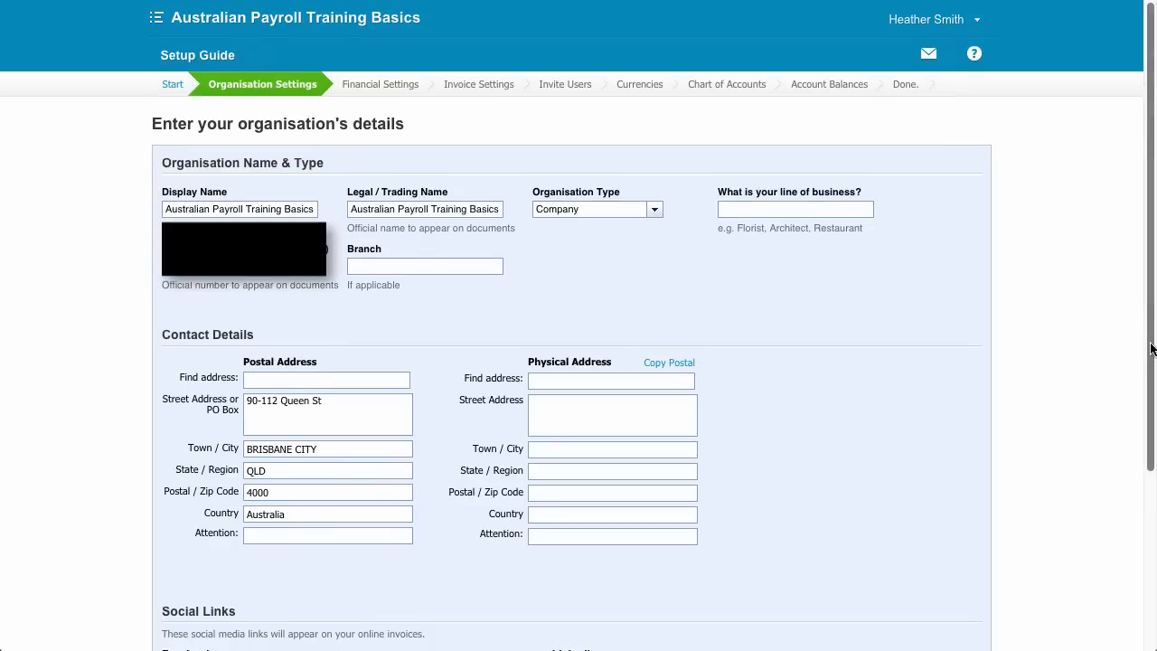
left_click_drag(1151, 344, 1150, 362)
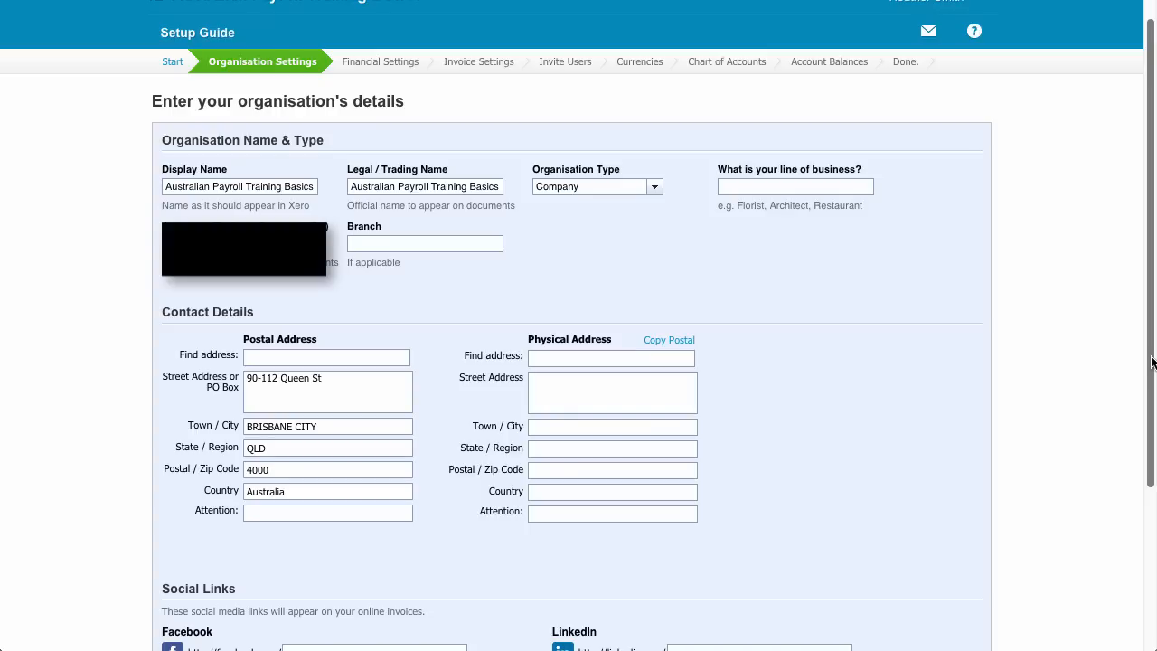
left_click_drag(1151, 362, 1150, 373)
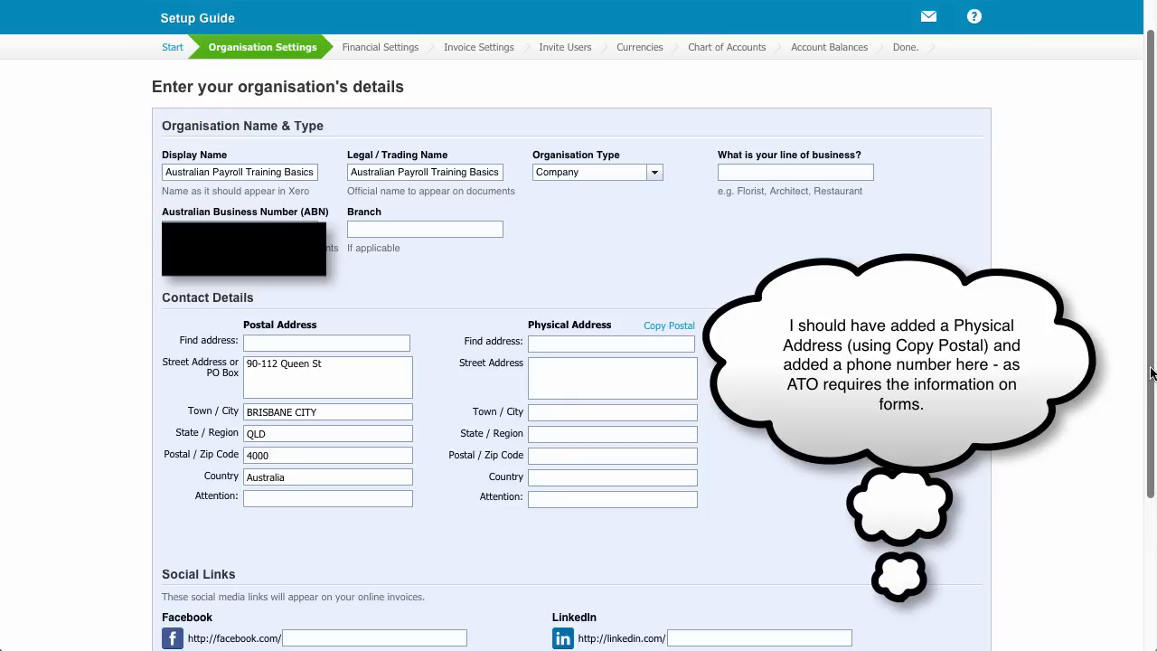
left_click_drag(1151, 374, 1152, 427)
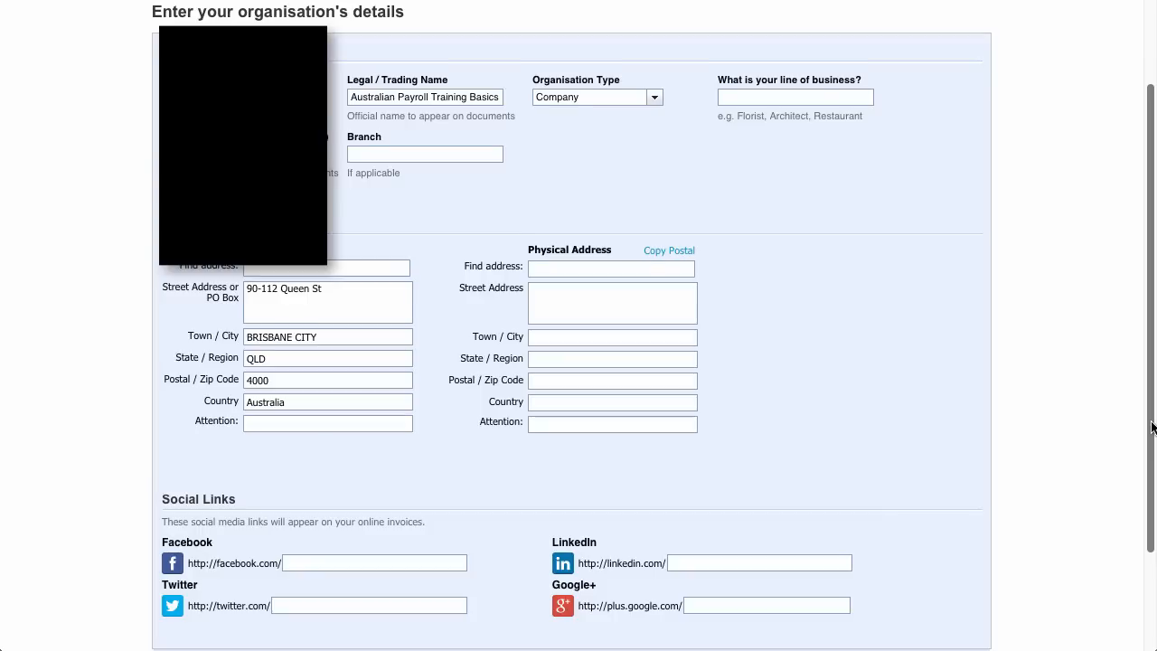
left_click_drag(1152, 426, 1154, 536)
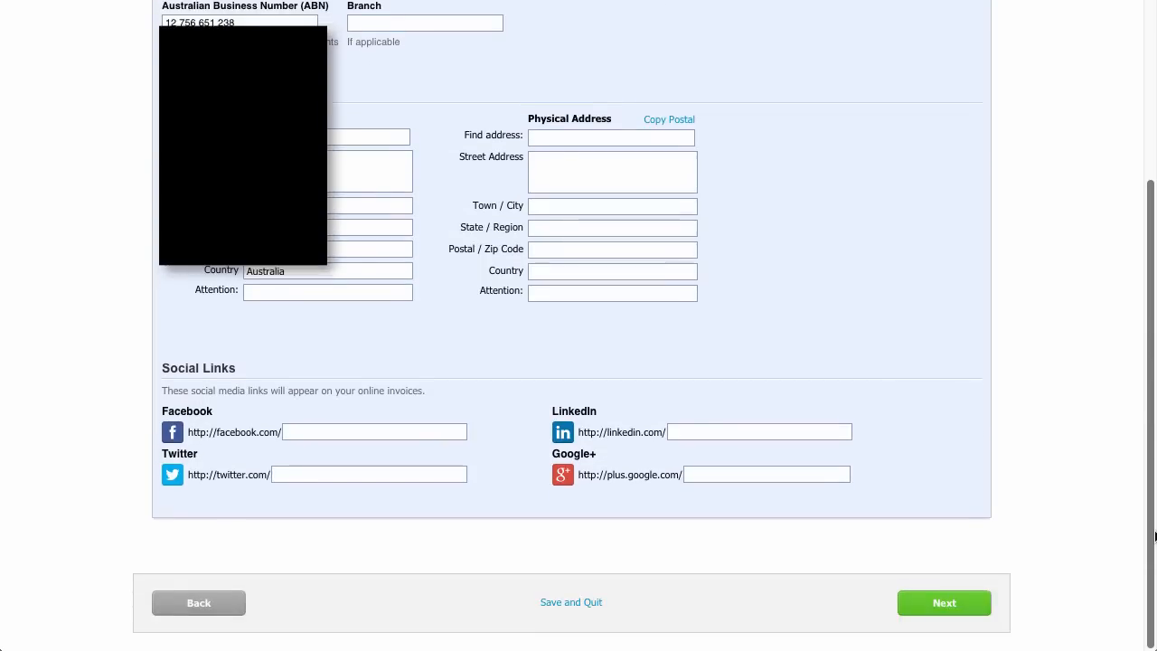
left_click(931, 613)
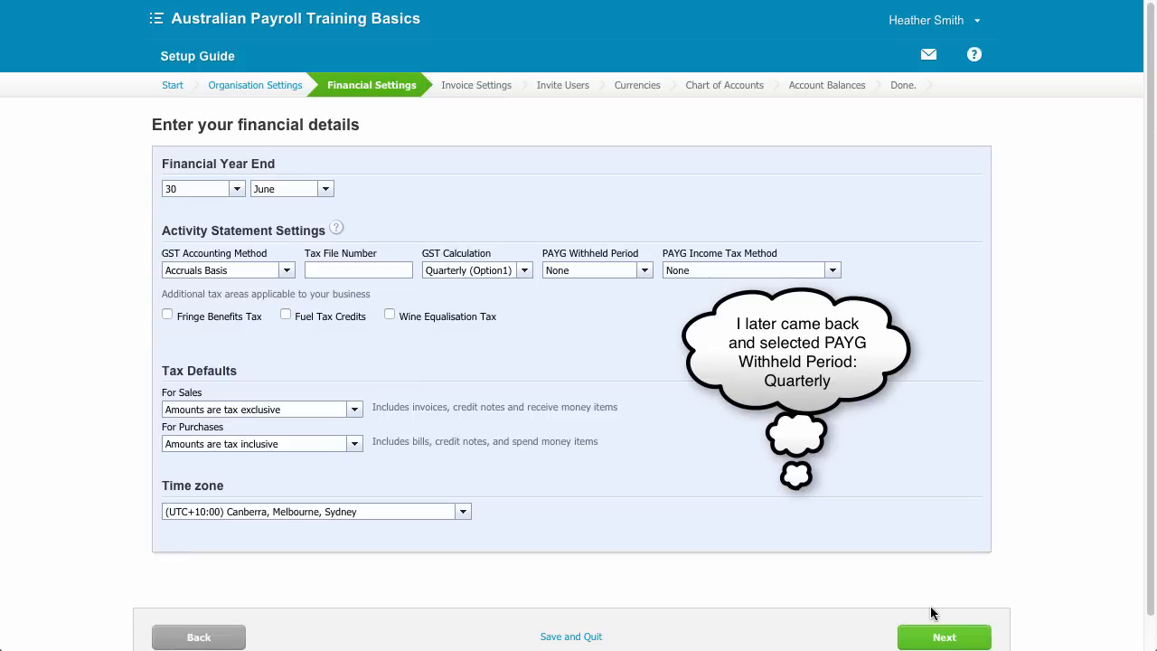
- Set the GST accounting method to Cash Basis and the time zone to Brisbane, and submit the financial details
left_click(285, 271)
left_click(231, 290)
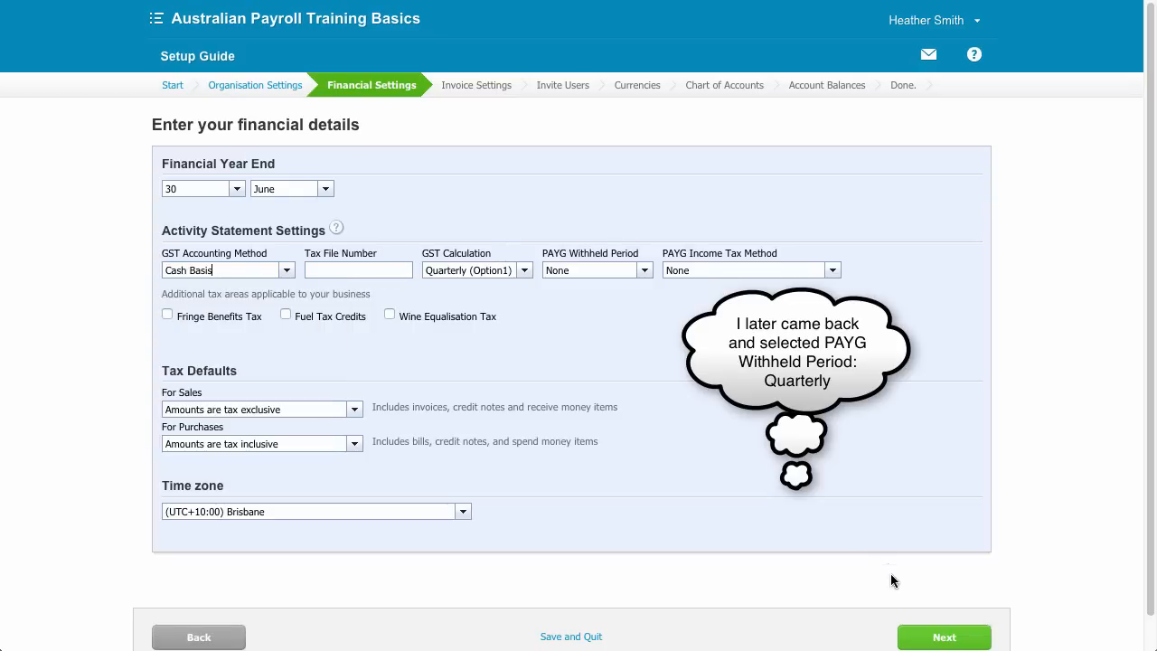
left_click(944, 640)
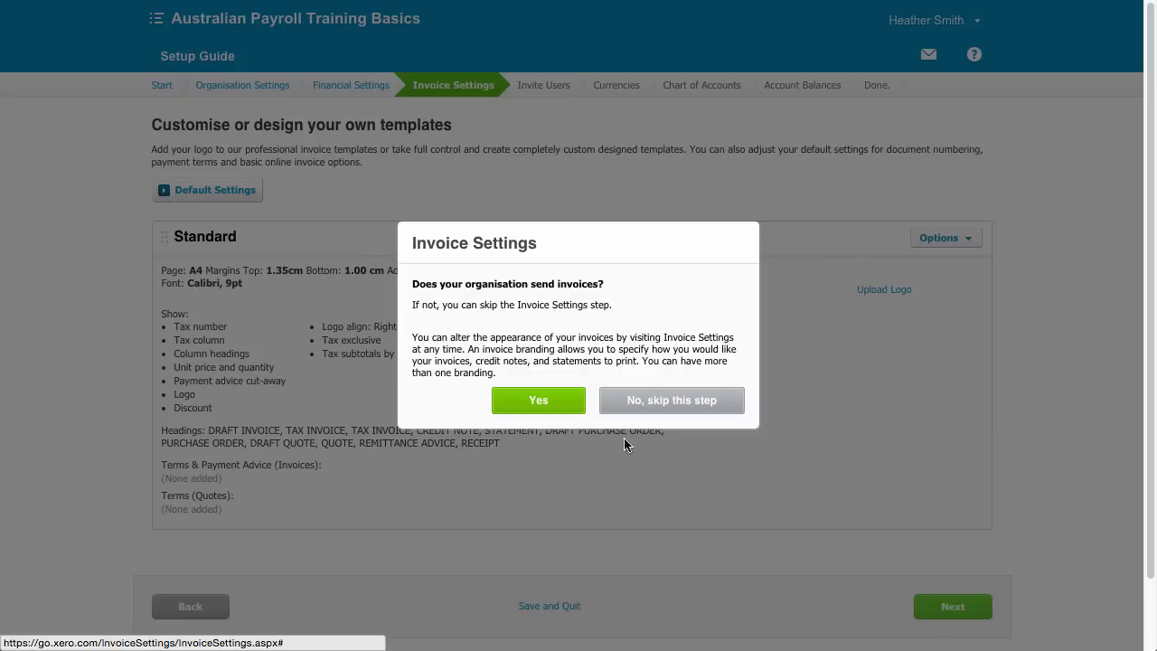
- Skip the optional setup stages for invoice settings, inviting users and foreign currencies
left_click(658, 404)
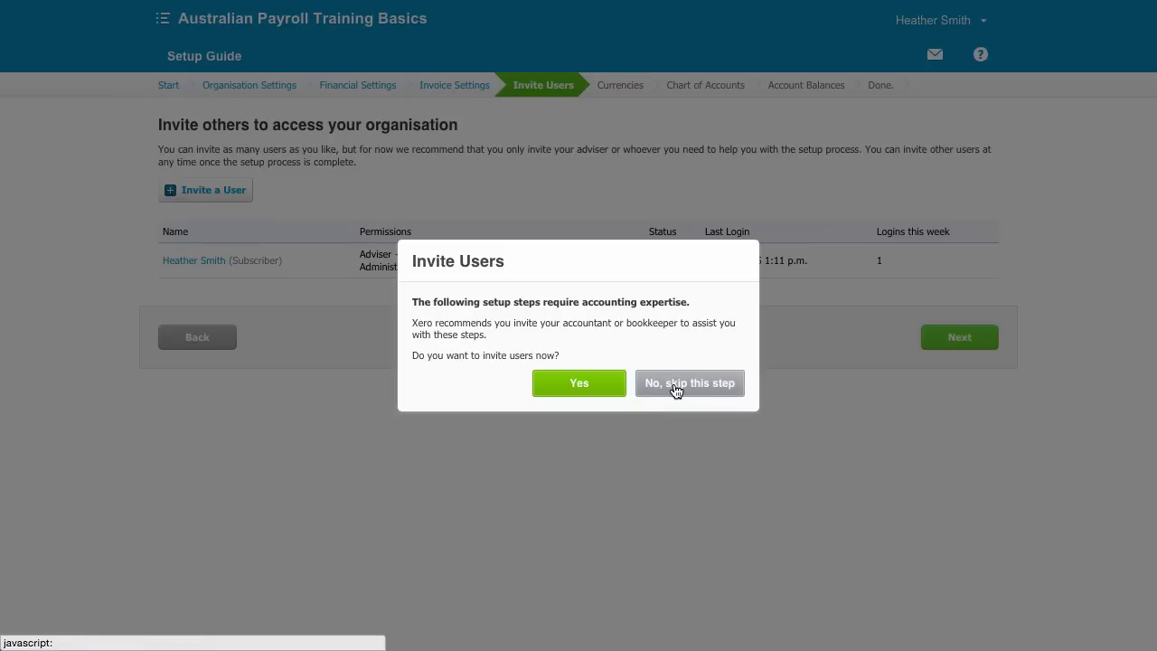
left_click(676, 387)
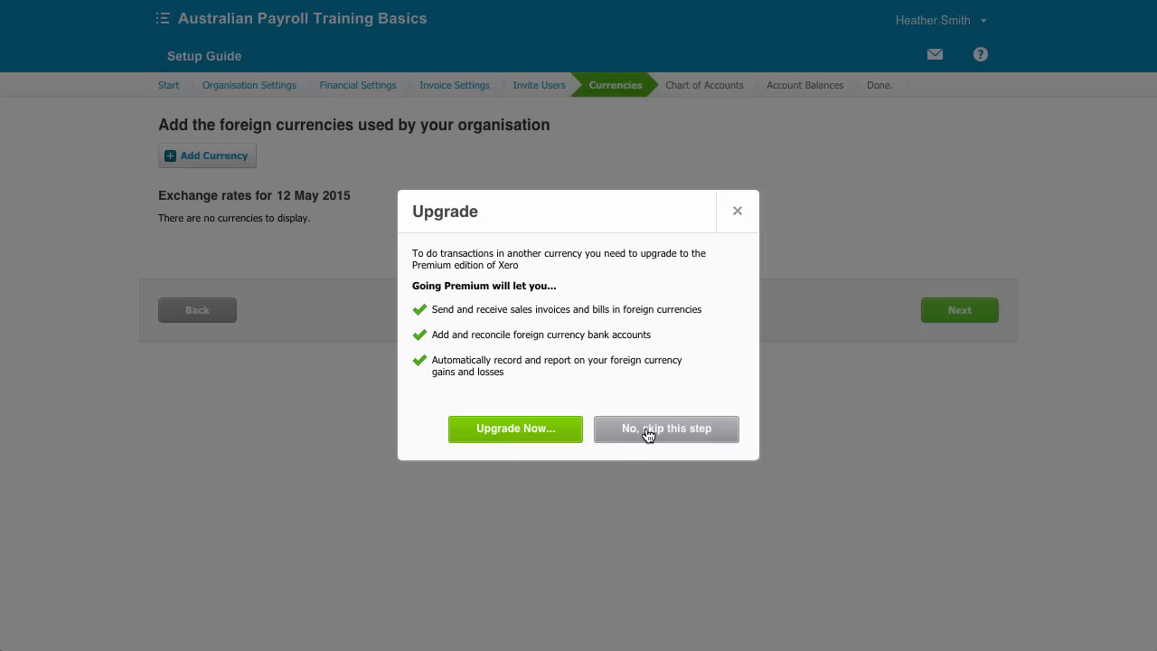
left_click(647, 431)
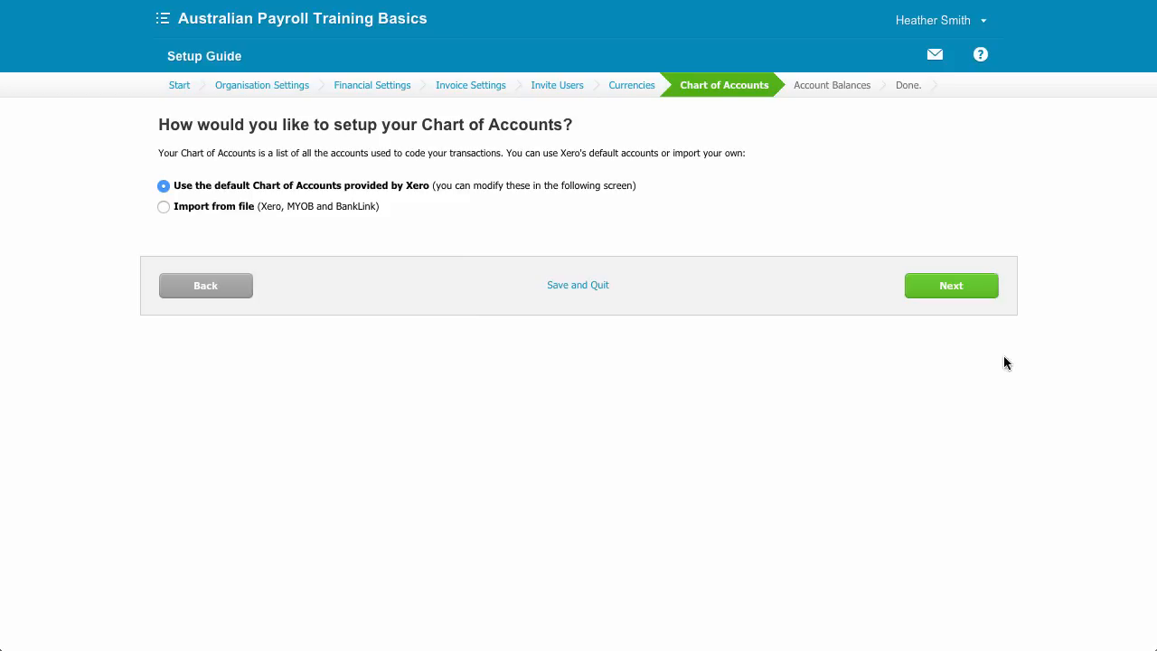
- Adopt the default Chart of Accounts provided by Xero, checking it with a search for "superannuation", and confirm it
left_click(970, 291)
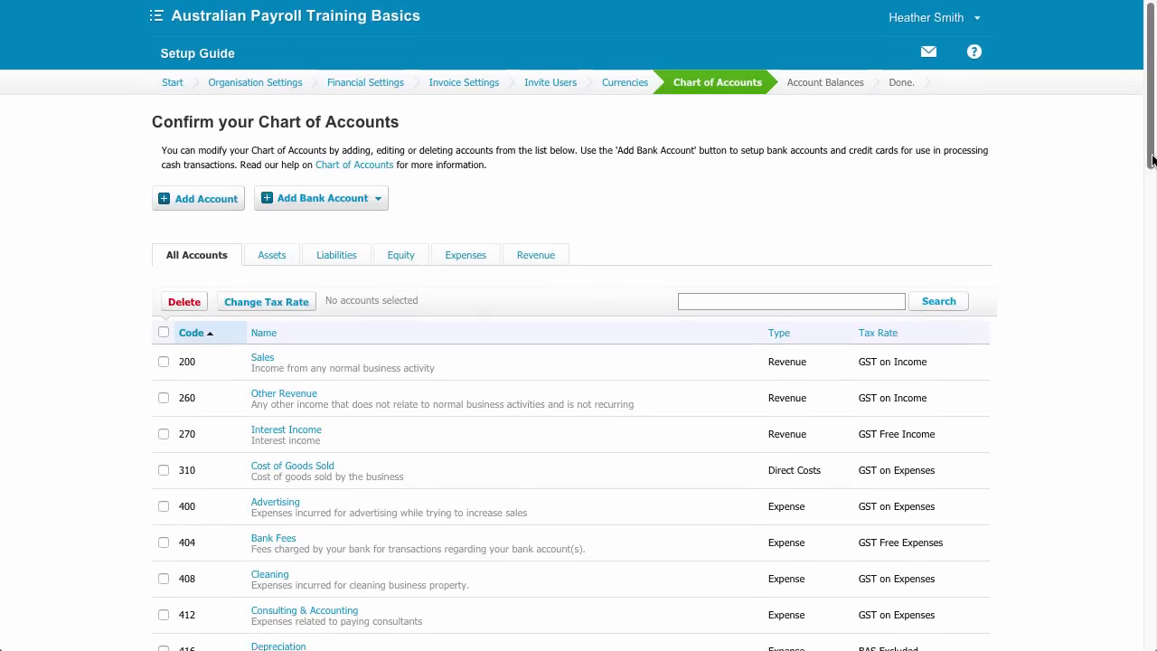
scroll(1141, 198, "down", 3)
scroll(1139, 215, "down", 3)
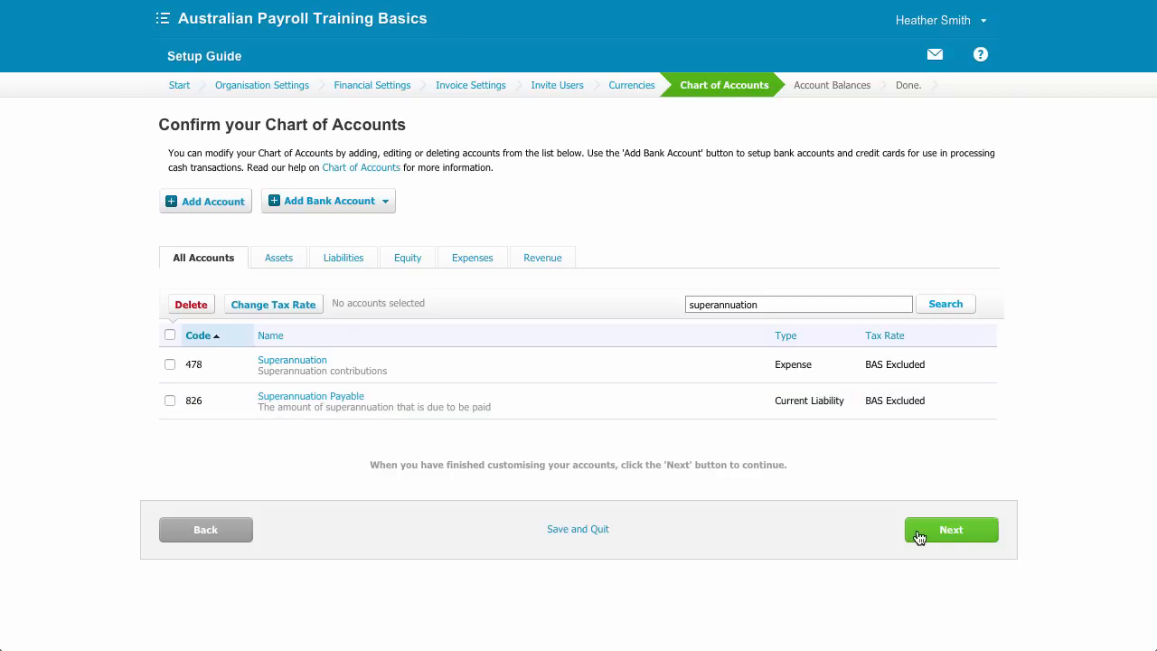
left_click(950, 535)
left_click(584, 376)
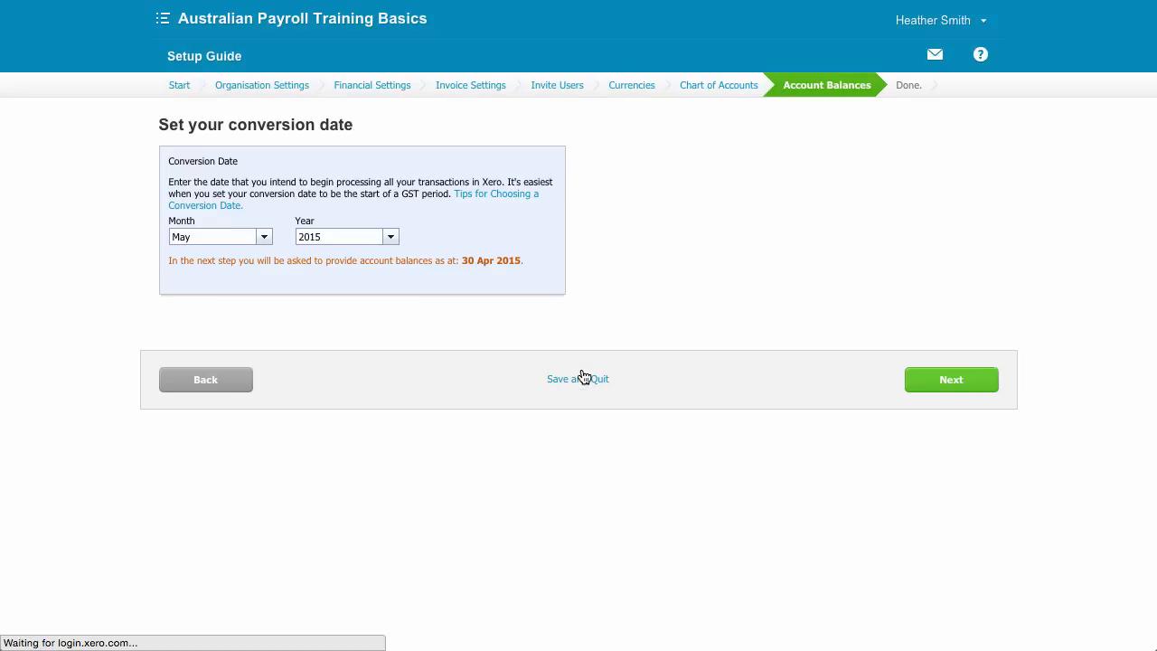
- Set the conversion date to January 2015 and continue to the opening account balances
left_click(265, 238)
left_click(251, 257)
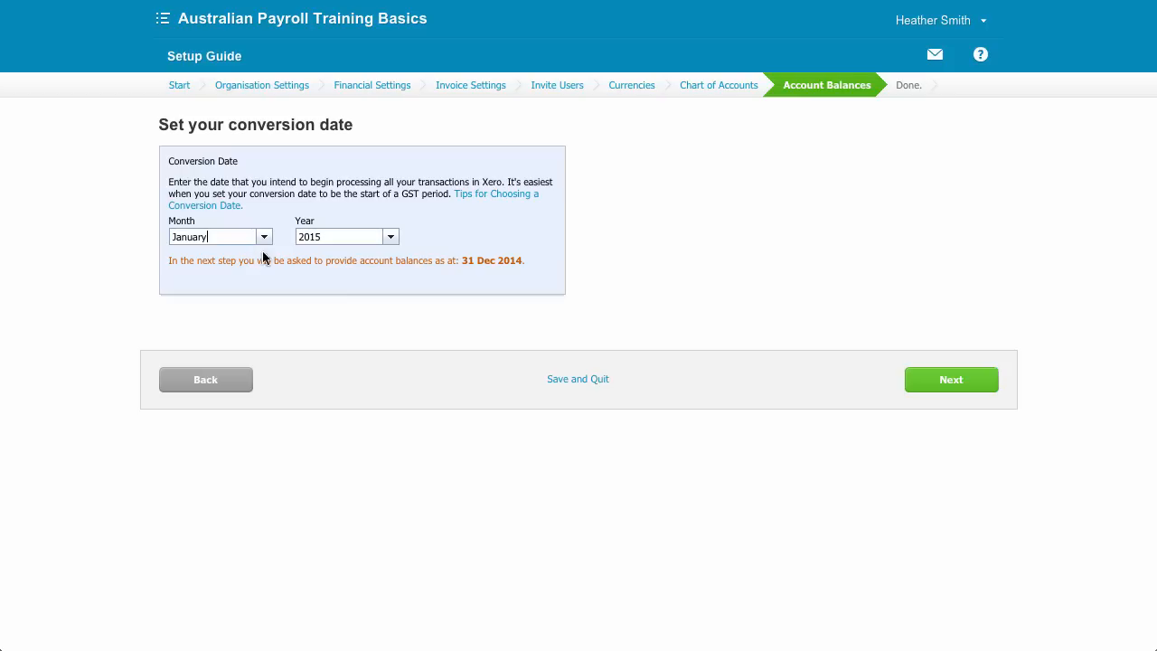
left_click(958, 386)
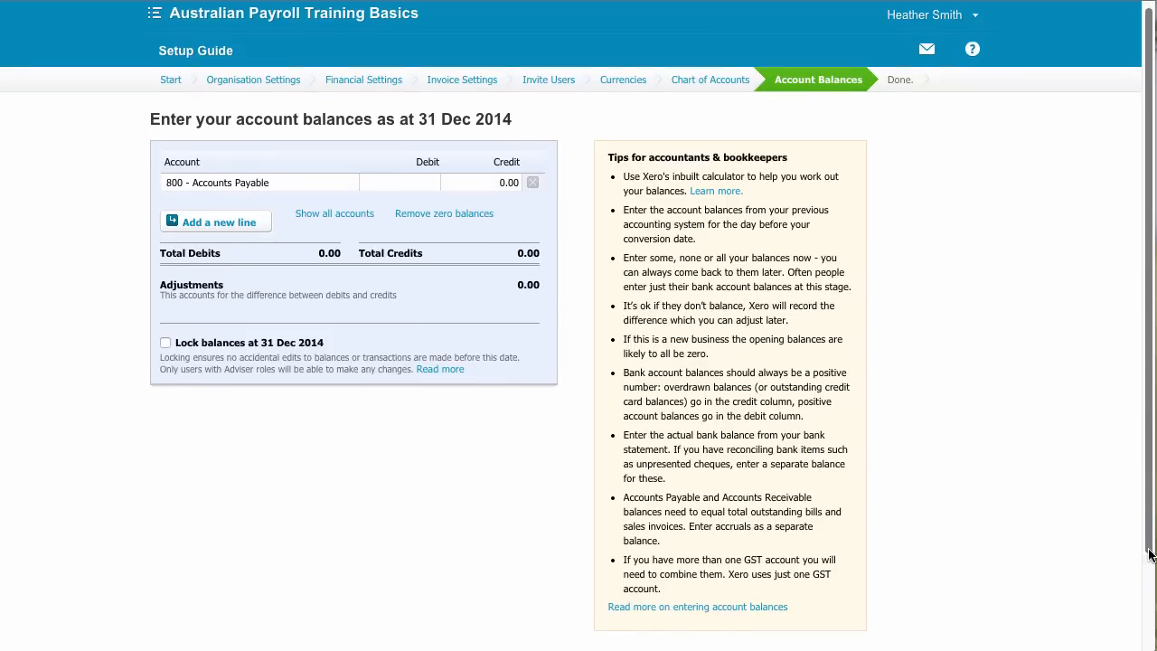
- Accept the zero opening account balances as at 31 Dec 2014 and finish the setup guide
scroll(1153, 640, "down", 3)
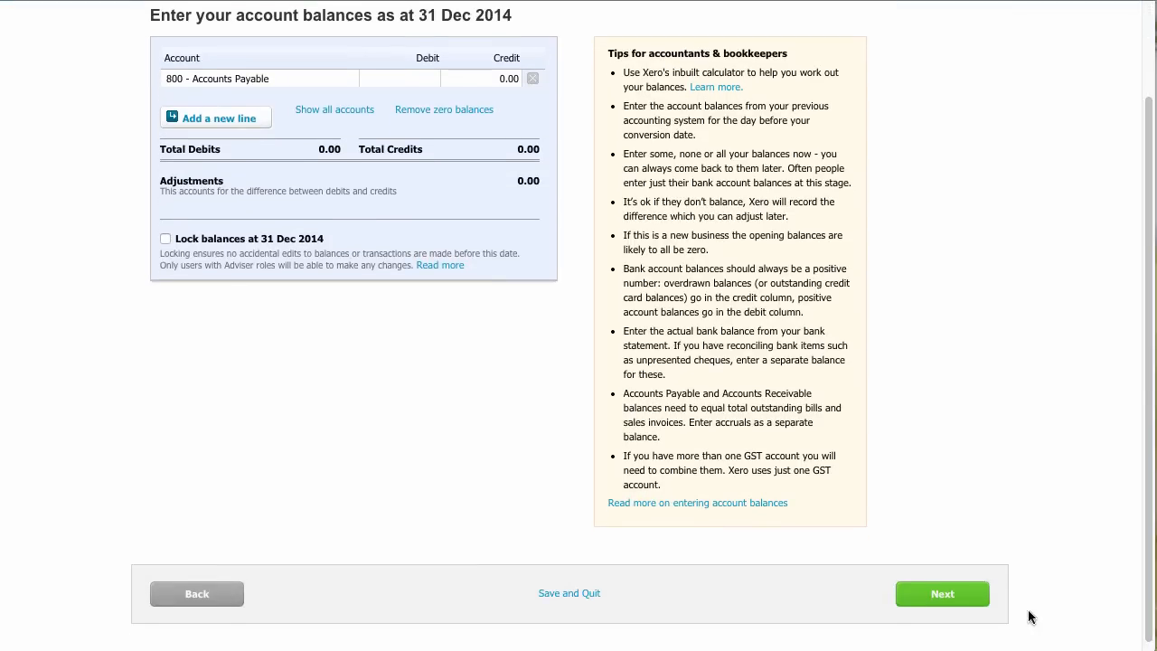
left_click(945, 595)
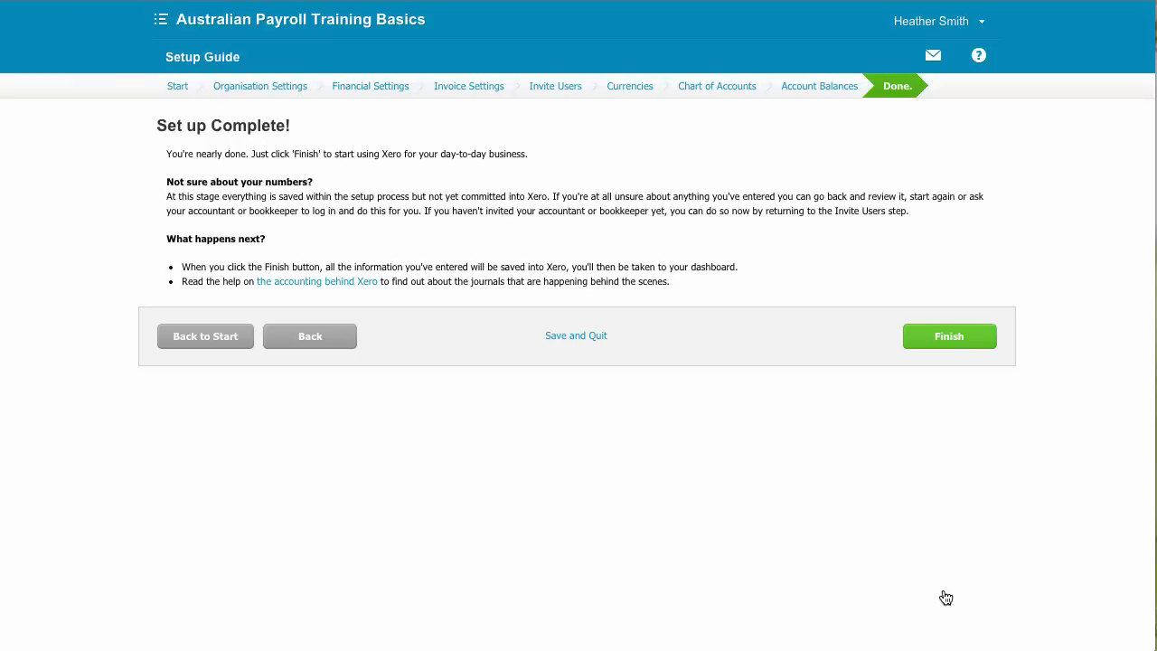
left_click(942, 346)
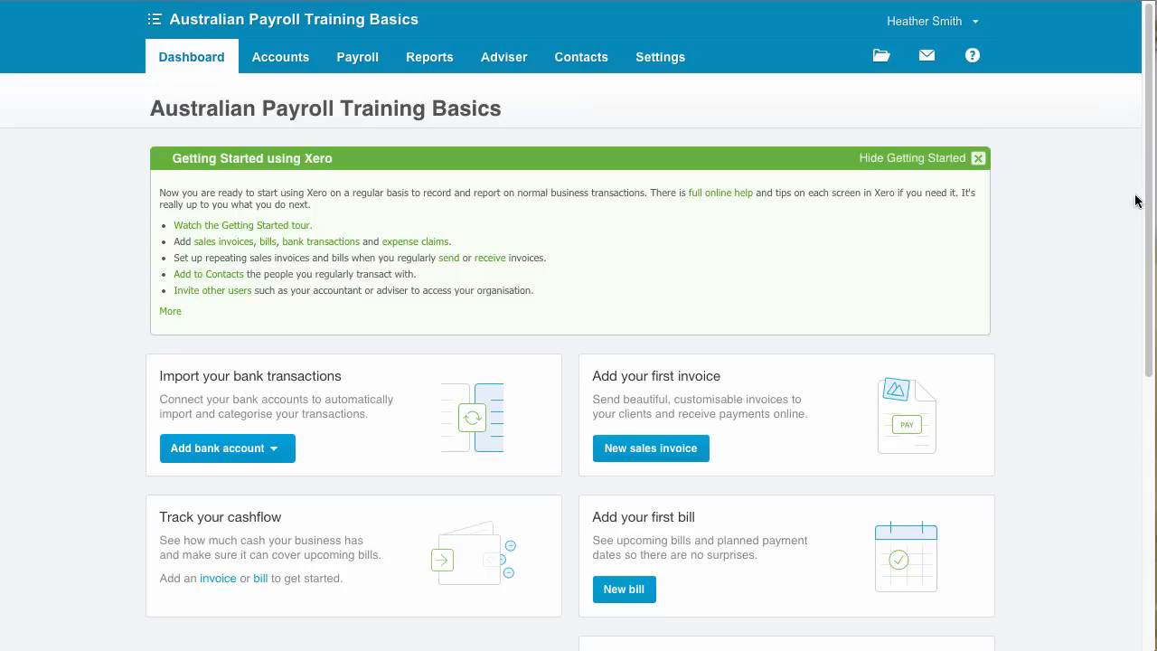
left_click_drag(1151, 201, 1153, 214)
scroll(1153, 214, "down", 3)
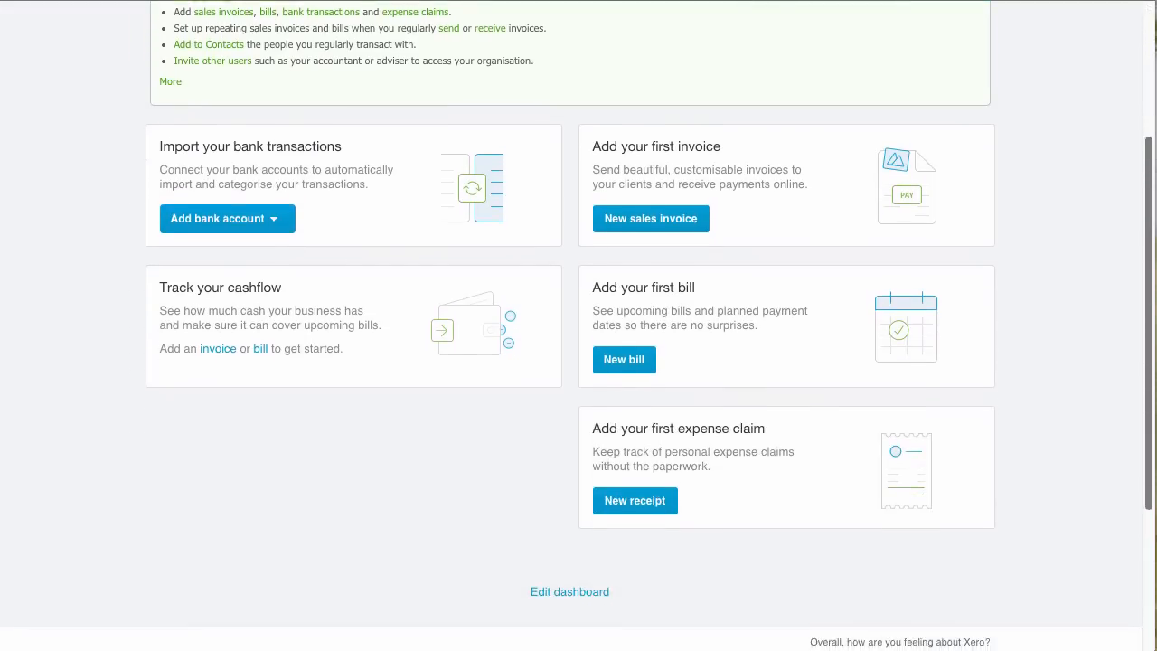
scroll(1151, 187, "down", 1)
scroll(1151, 188, "up", 3)
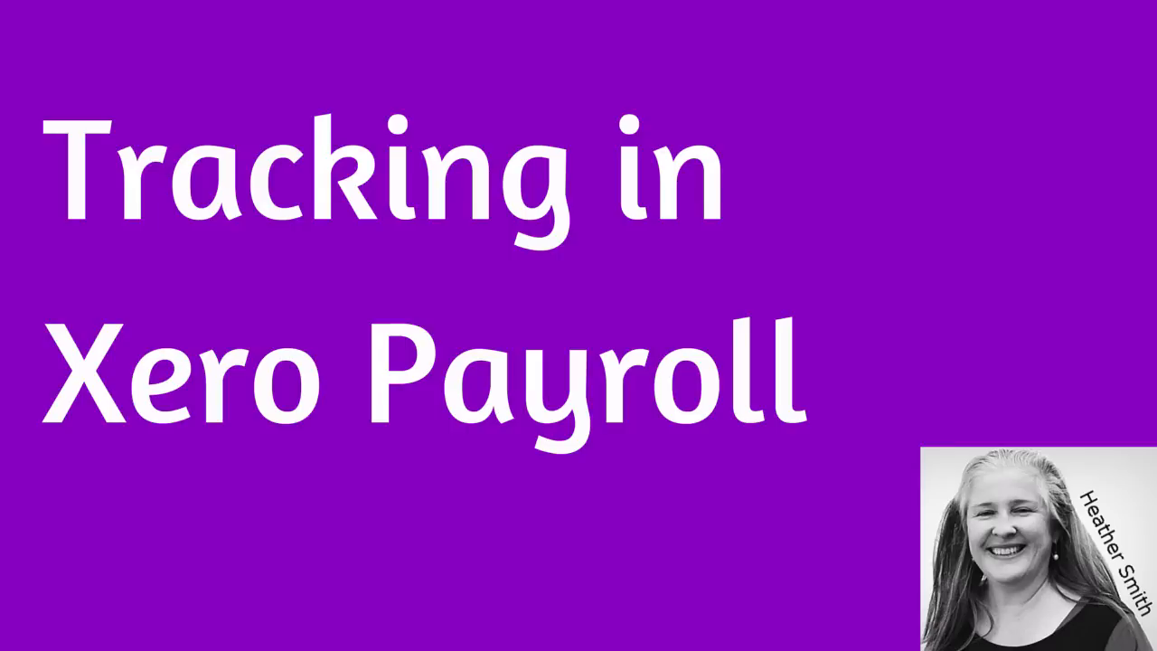
- Open the organisation's Tracking page in the general settings
left_click(674, 66)
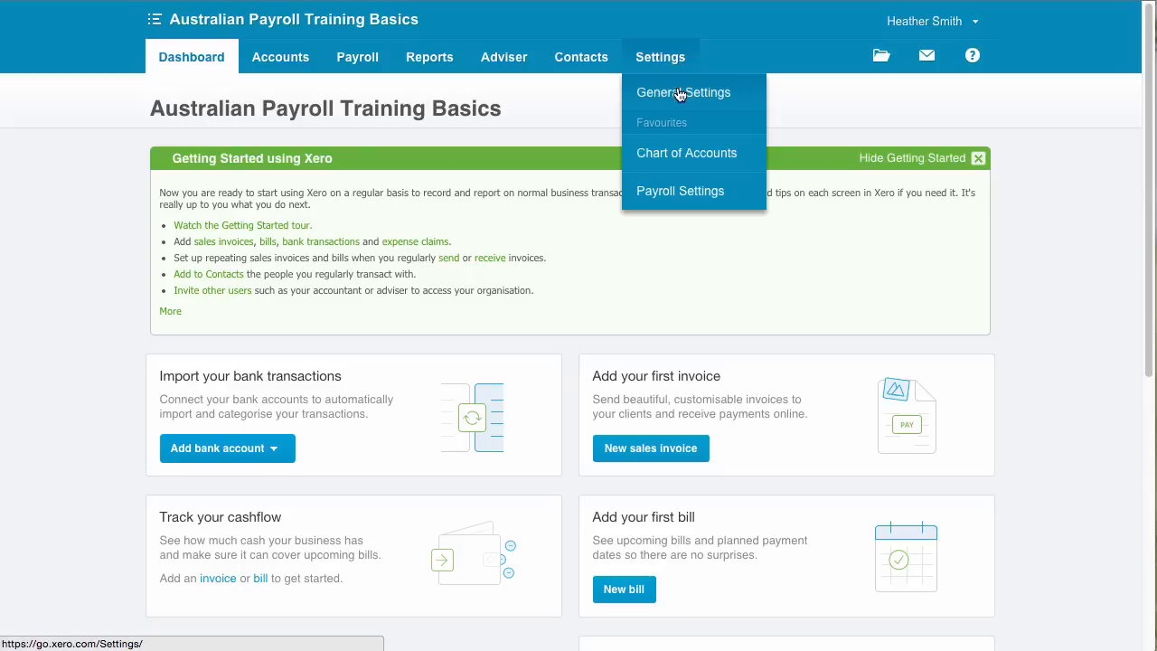
left_click(678, 94)
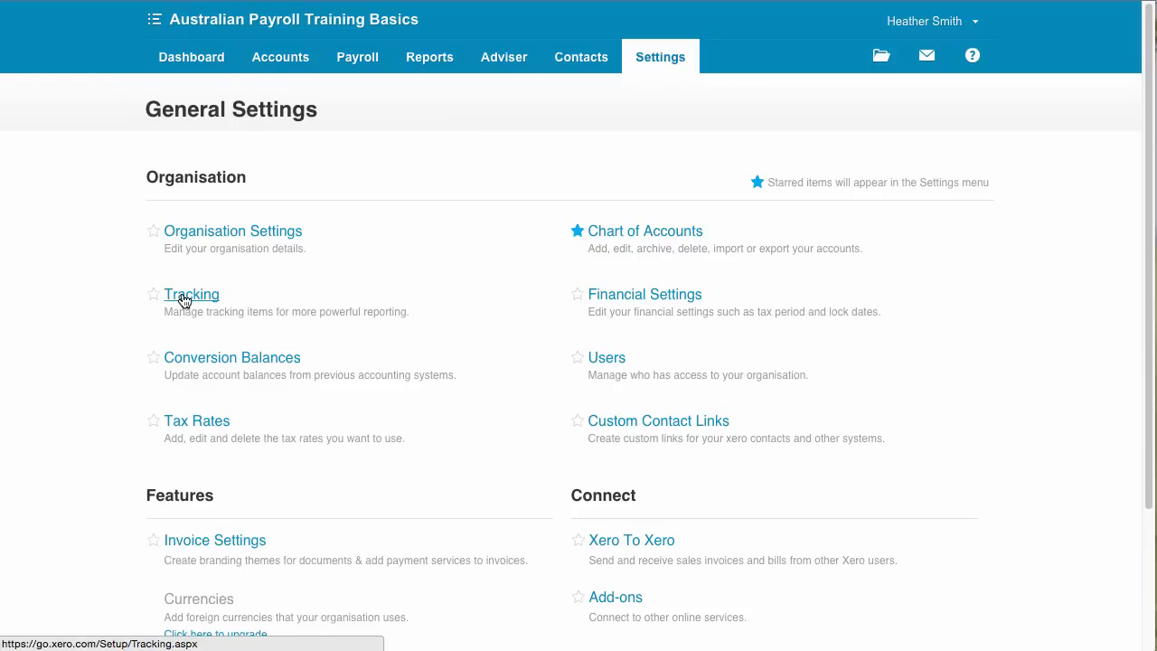
left_click(185, 301)
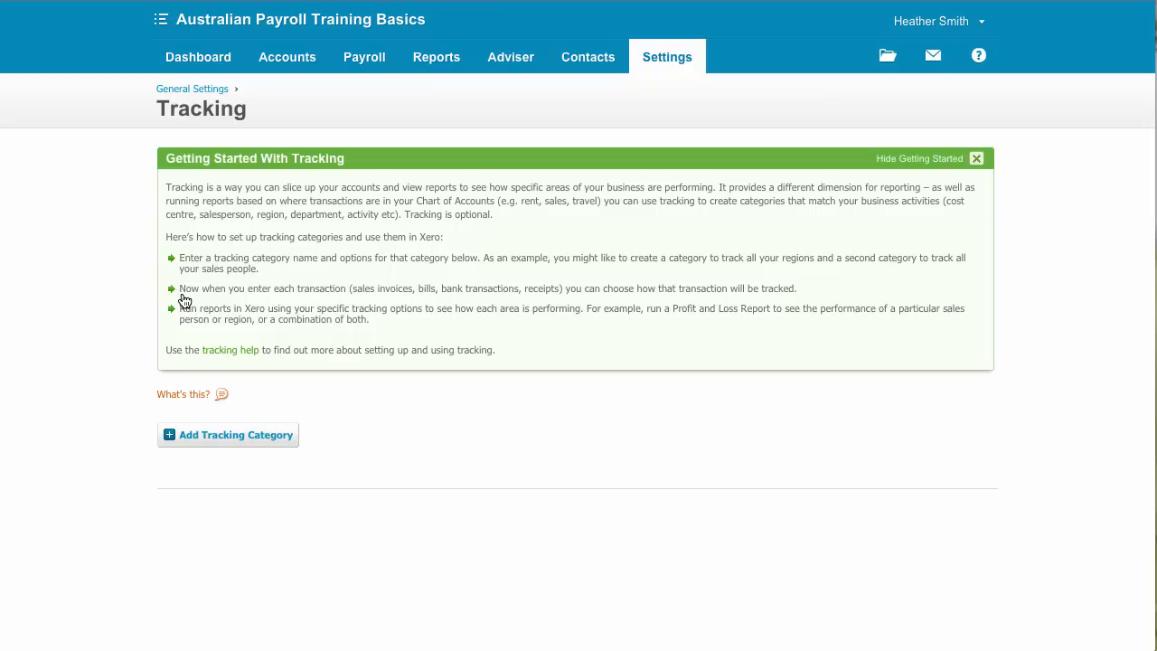
- Add a tracking category named "Payroll Tracking" with the options Administration, Marketing and Engineering, and save it
left_click(244, 447)
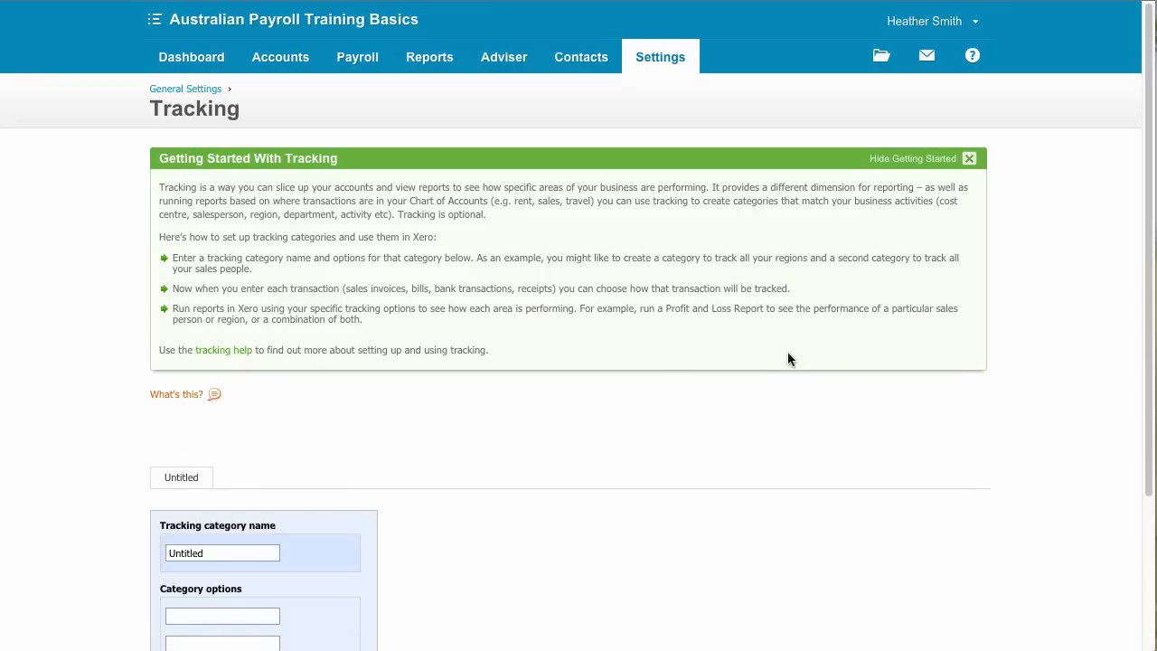
left_click_drag(1149, 486, 1153, 643)
left_click_drag(219, 359, 102, 362)
type("Payro")
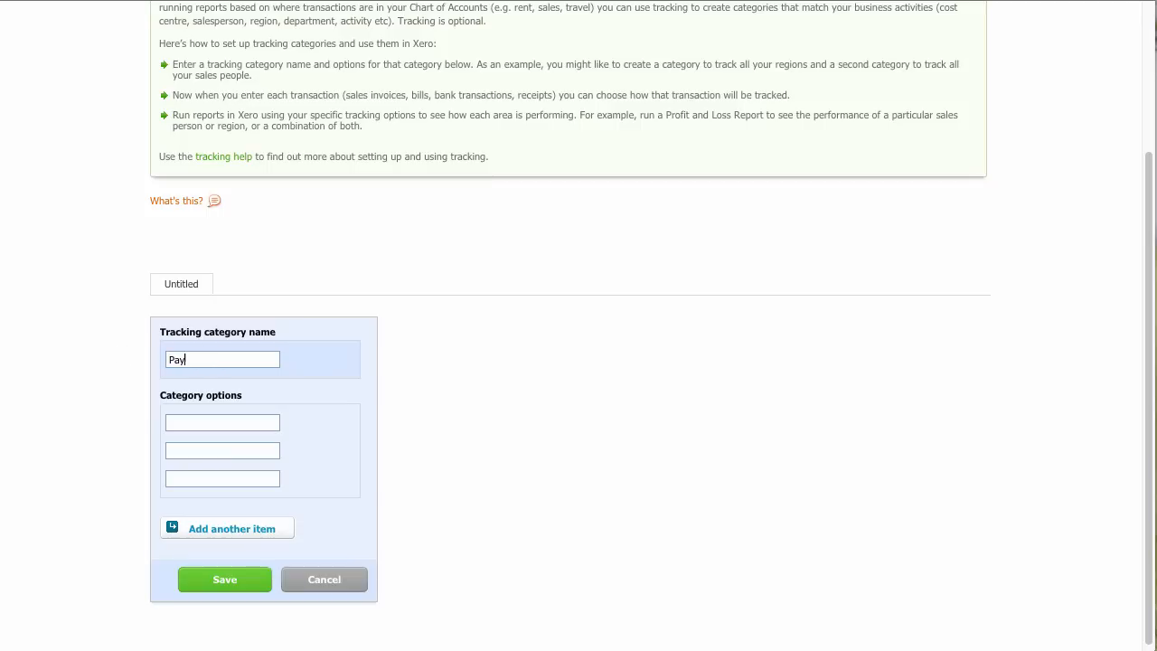
type("ll Tracking")
left_click(172, 422)
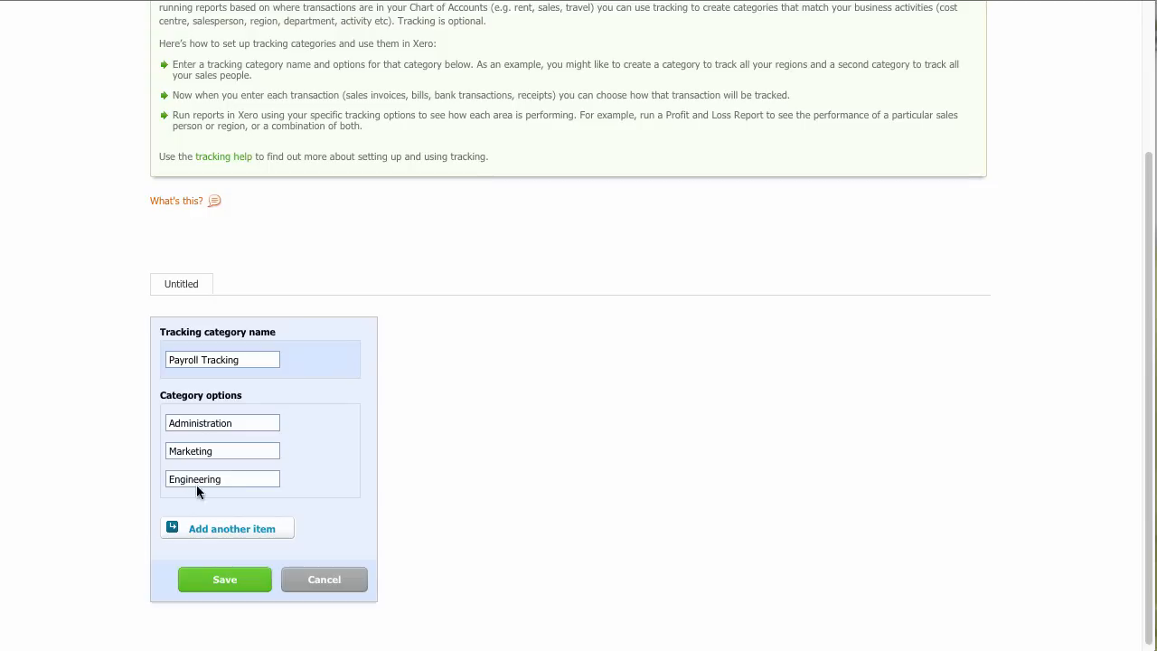
left_click(221, 581)
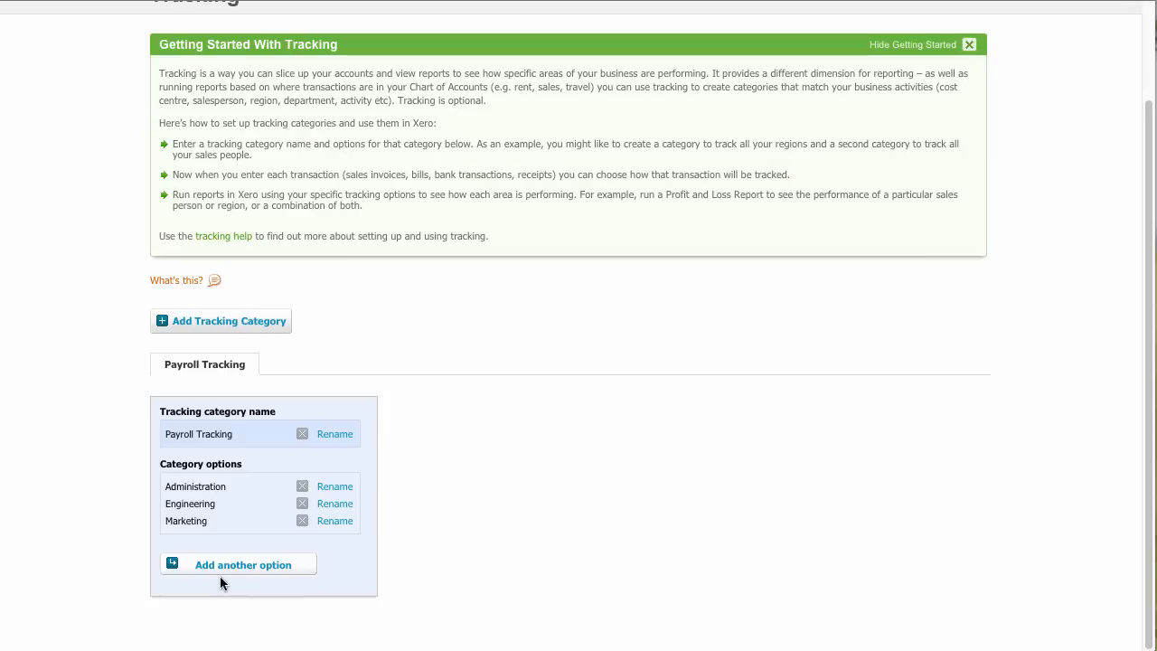
- Add a second tracking category named "Project Tracking" with the options Red, Blue and Yellow, and save it
left_click(261, 327)
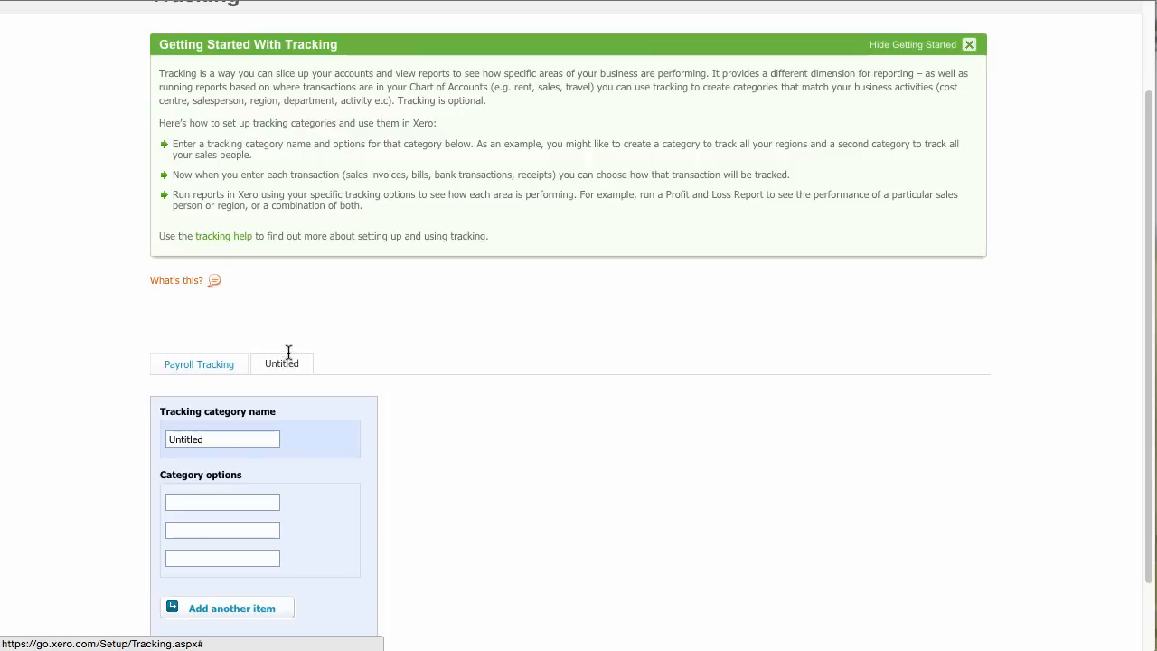
left_click_drag(204, 440, 98, 437)
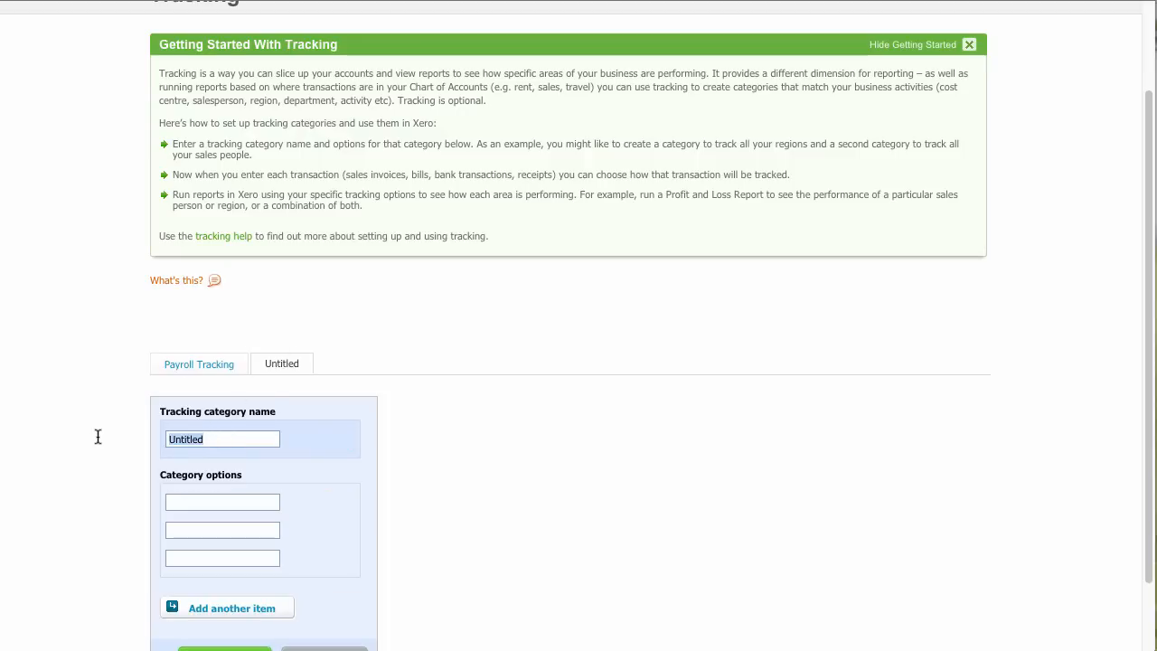
type("Project Tracking")
key("Tab")
type("Red")
key("Tab")
type("Blue")
key("Tab")
type("Yellow")
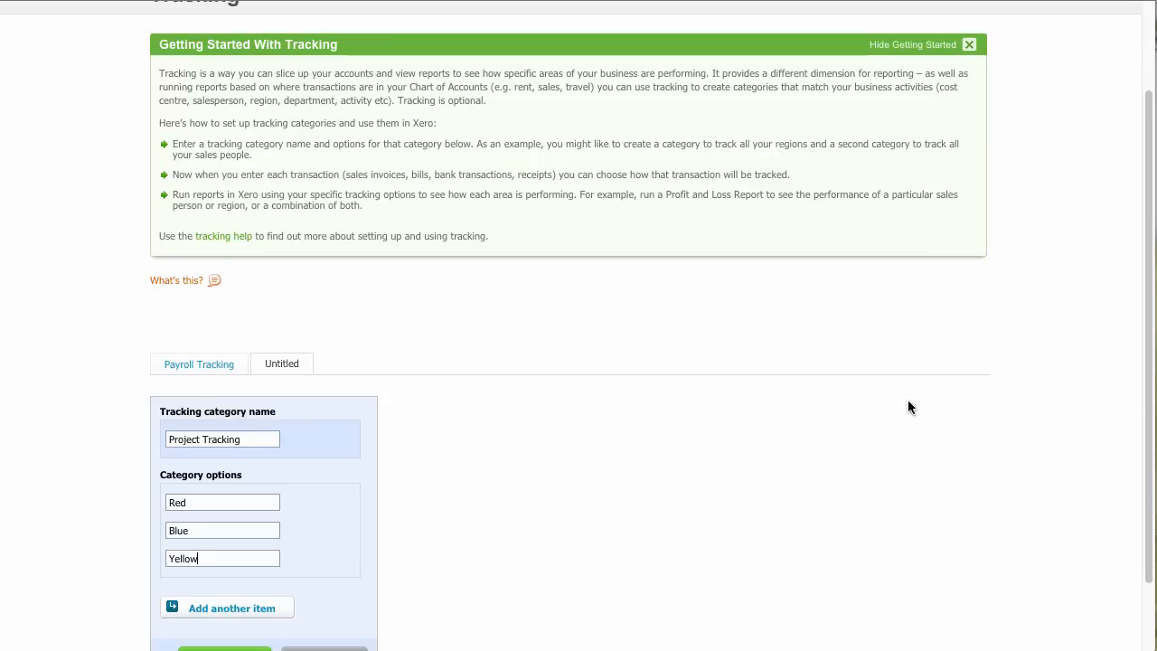
left_click_drag(1149, 406, 1130, 442)
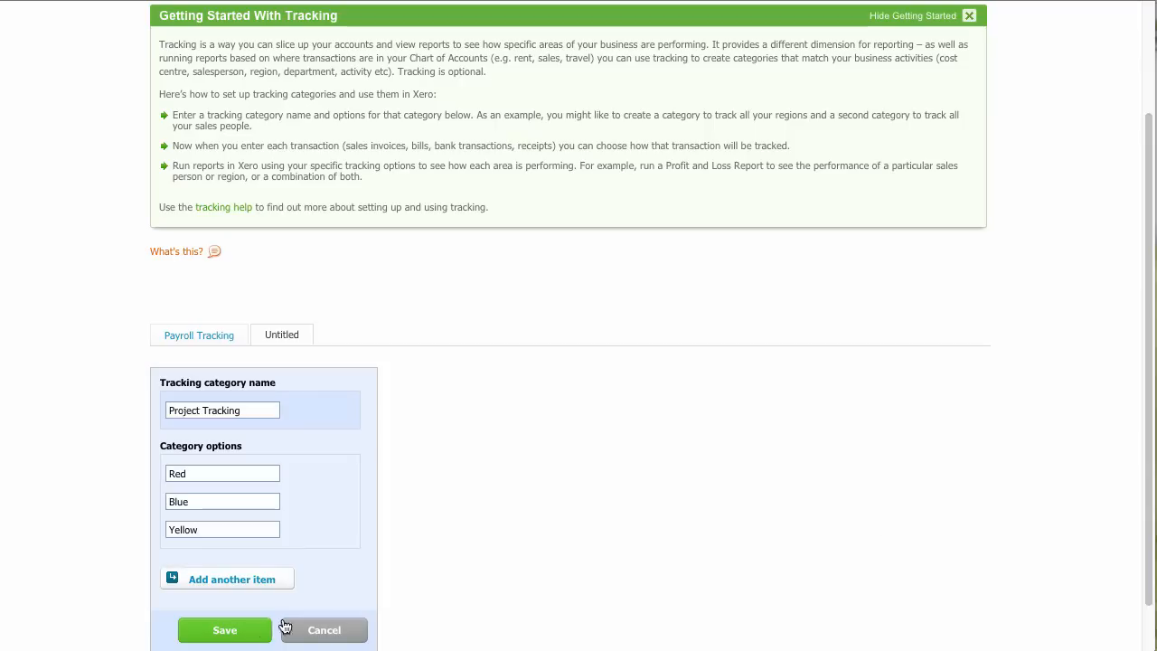
left_click(217, 632)
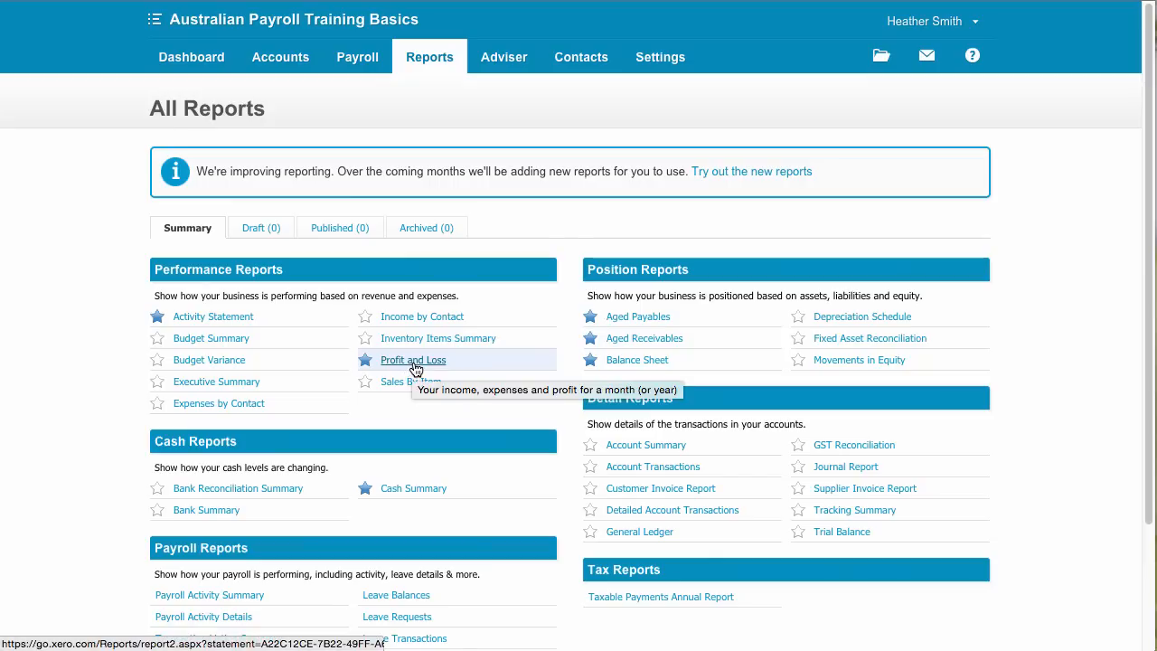
- Create a new Profit and Loss report layout named "Payroll Training" with the description "demonstrate grouping of payroll"
left_click(416, 363)
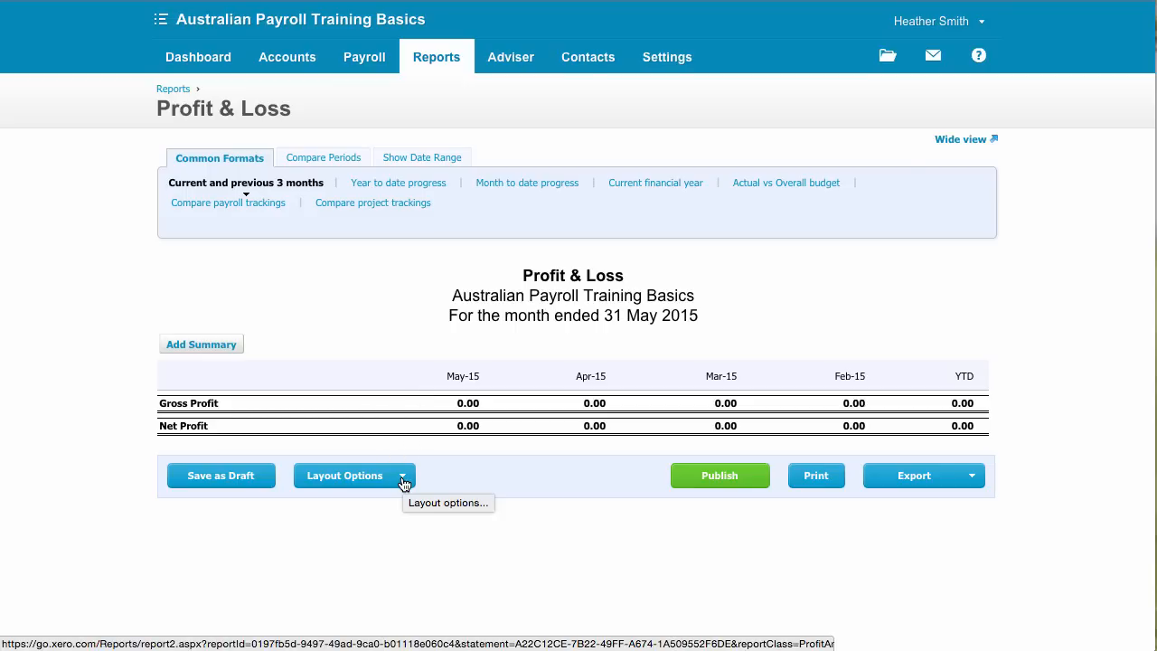
left_click(403, 480)
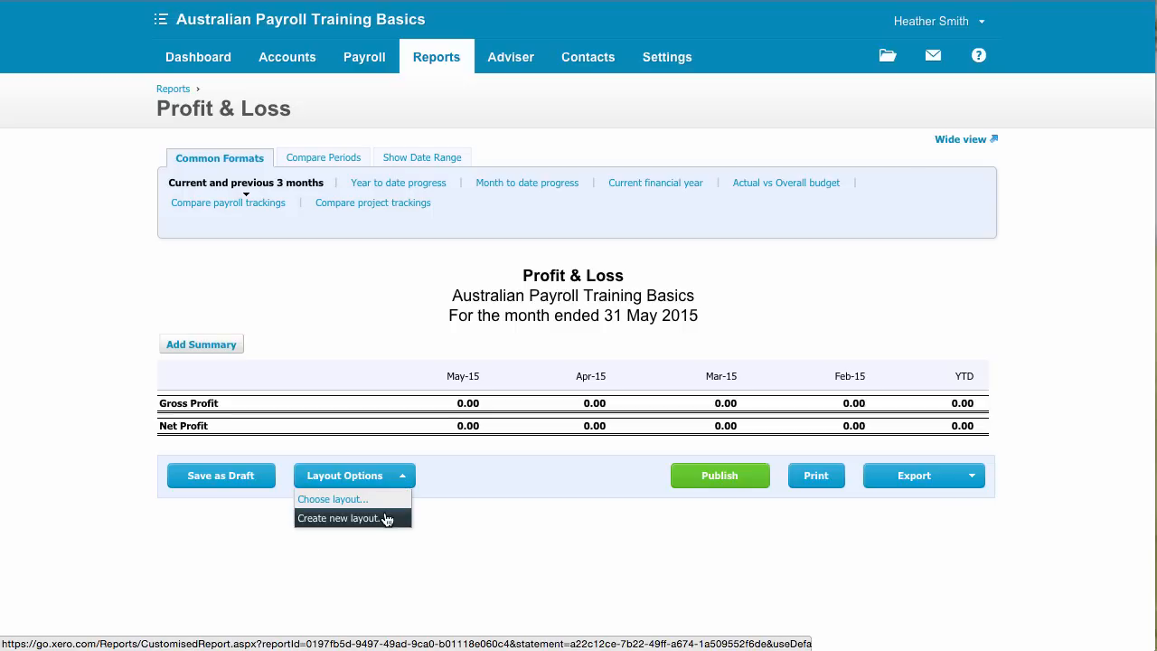
left_click(386, 518)
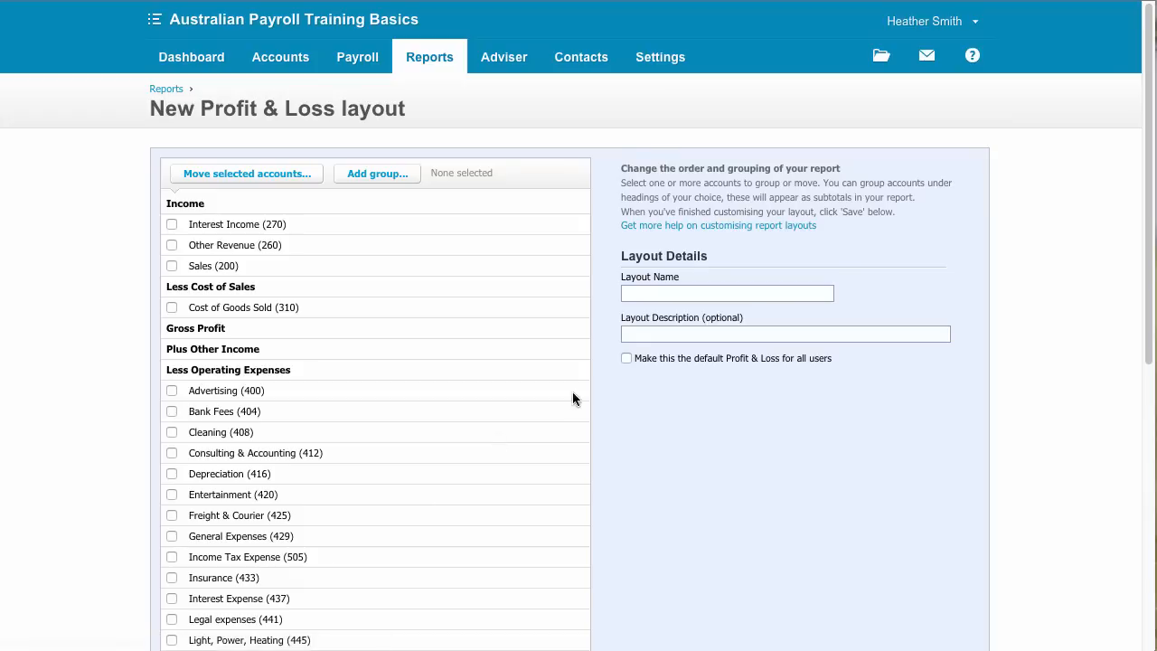
left_click(644, 293)
type("Payroll Training ")
type("demonstrate grouping of payroll")
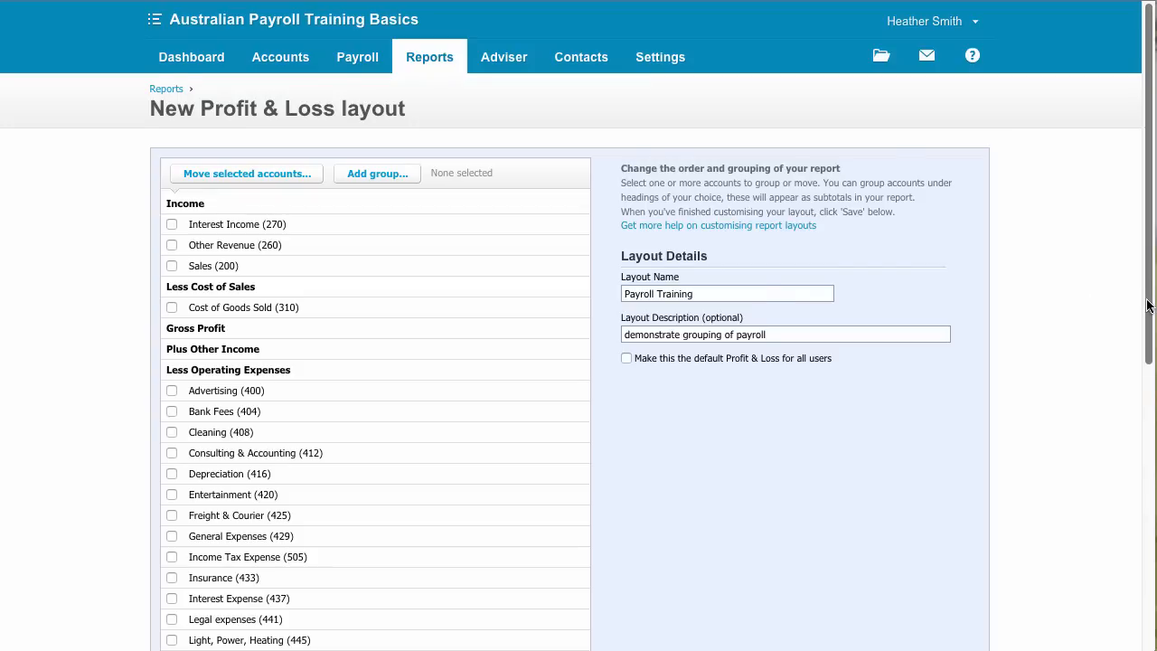
- Group the Superannuation (478) and Wages and Salaries (477) accounts as "PEOPLE EXPENSES", placed in Less Operating Expenses
left_click_drag(1148, 303, 1151, 509)
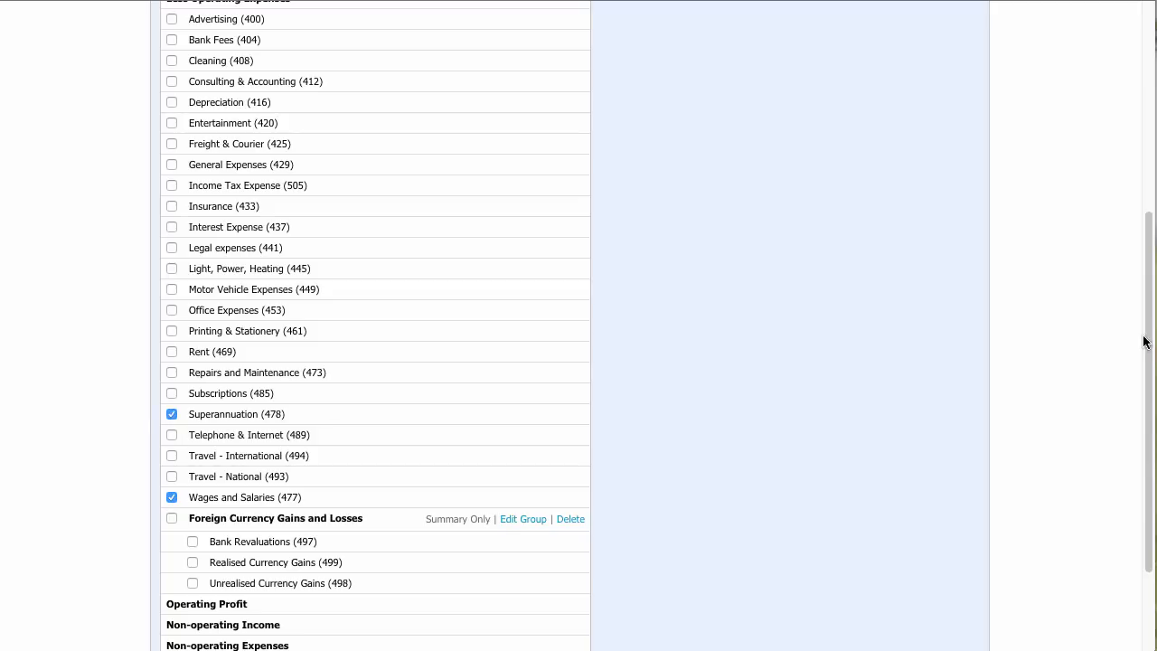
left_click_drag(1151, 341, 1151, 180)
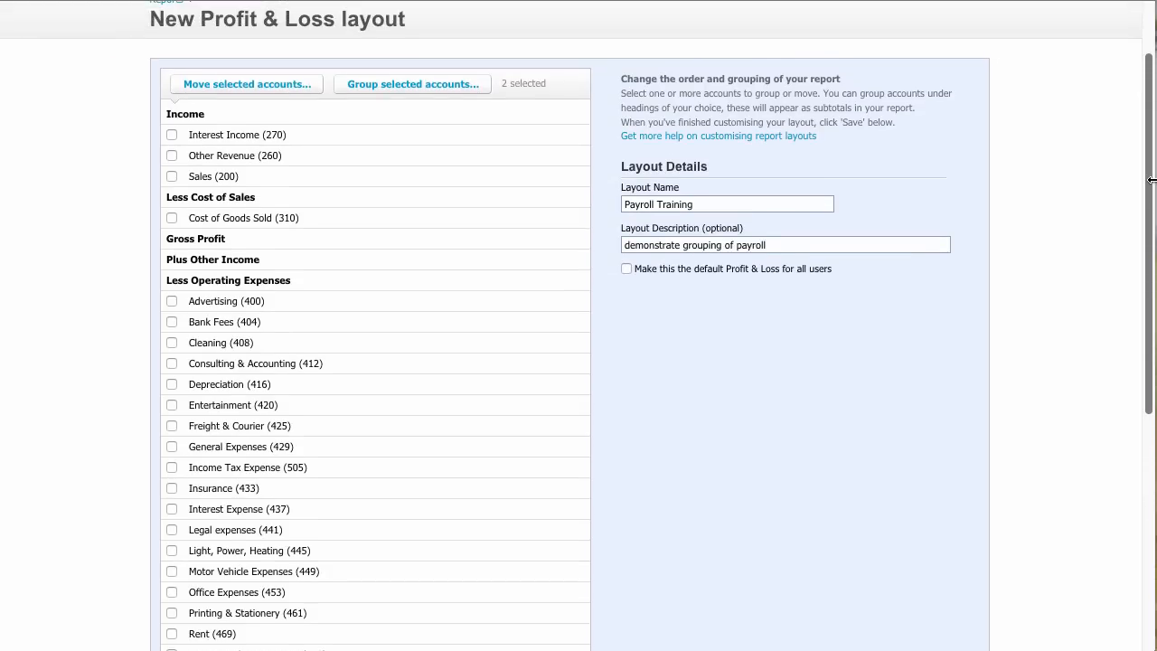
left_click(430, 84)
type("PEOPLE EXPENSES")
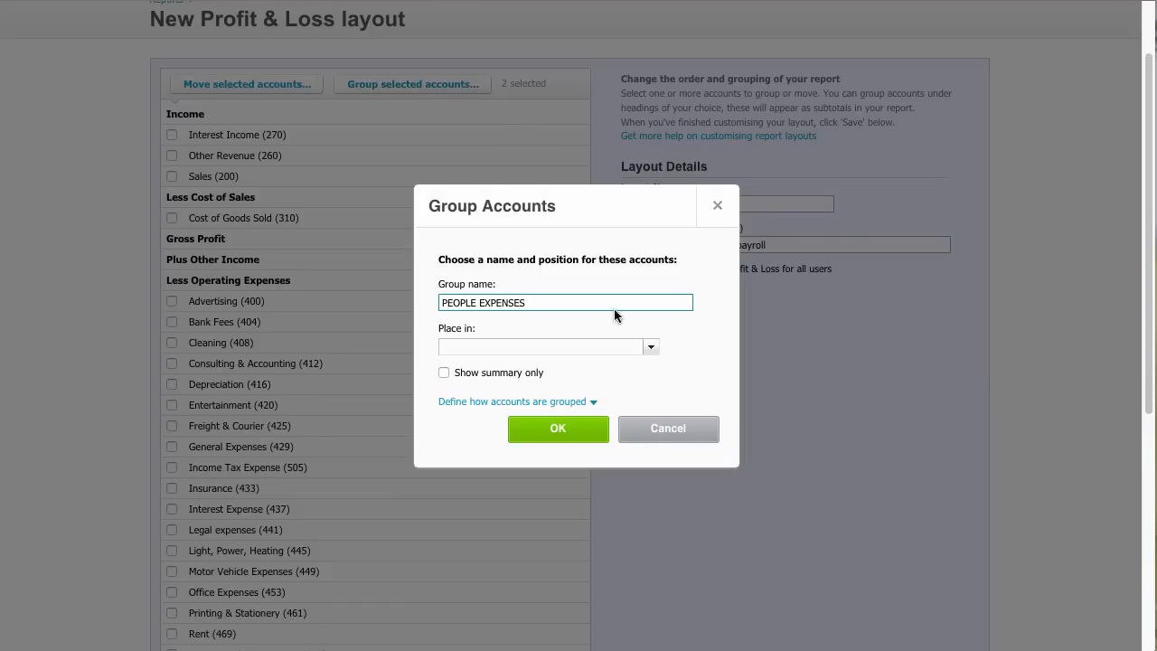
left_click(651, 348)
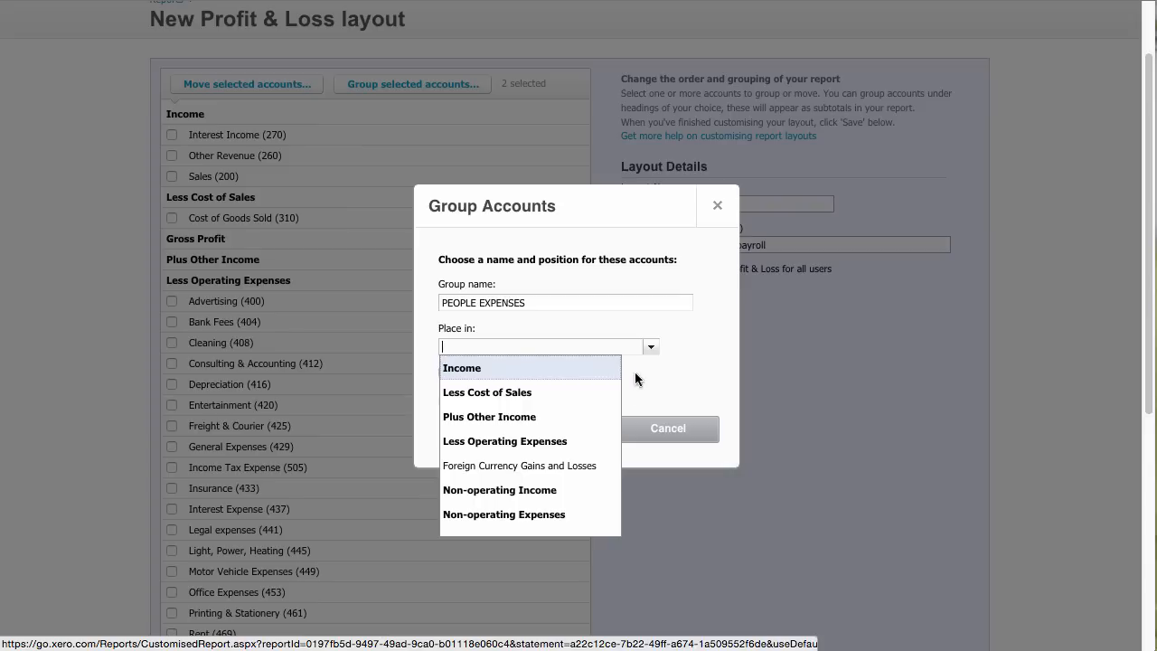
left_click(553, 442)
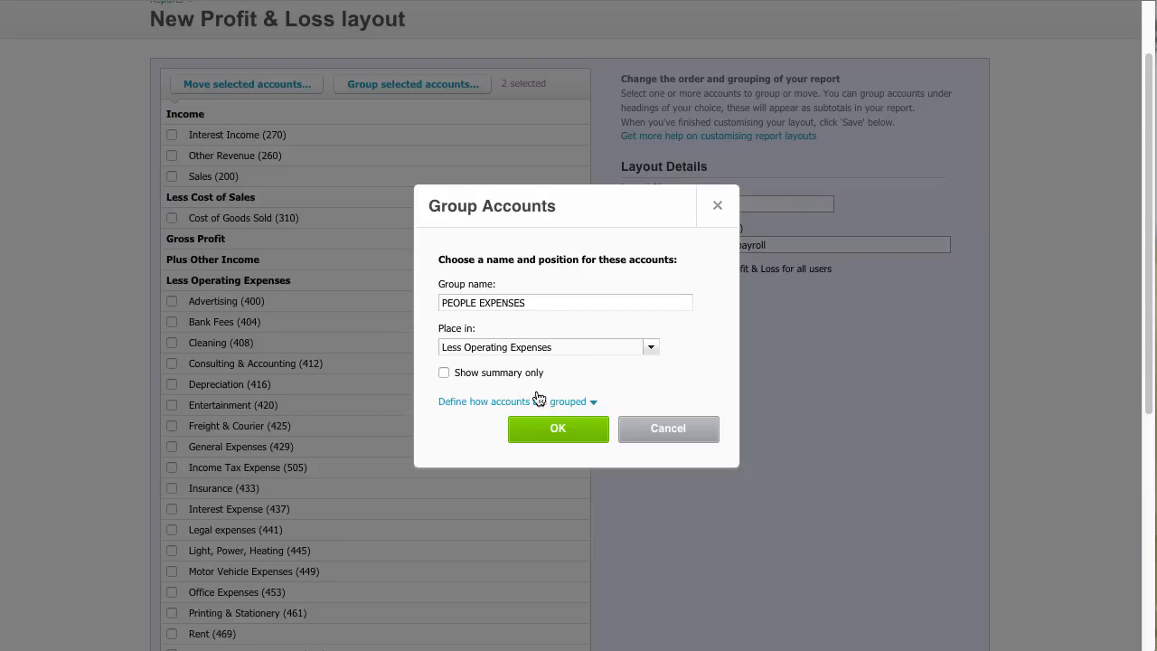
left_click(555, 429)
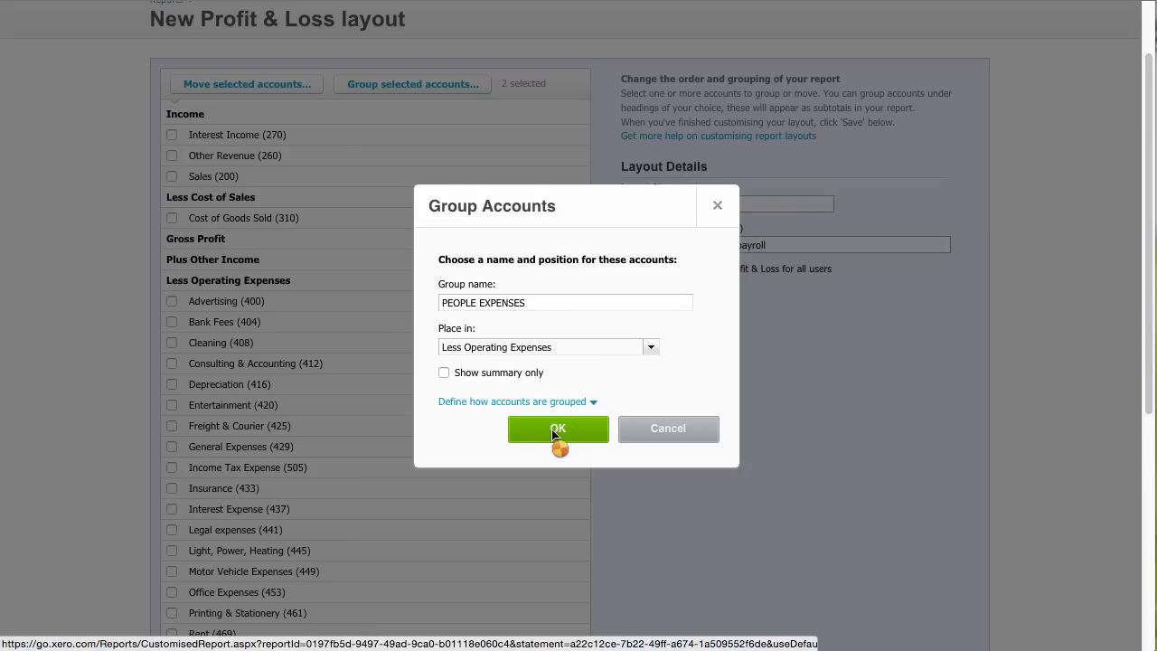
- Review the PEOPLE EXPENSES group among the operating expenses and save the Profit and Loss layout
scroll(552, 427, "down", 3)
left_click_drag(1154, 536, 1155, 565)
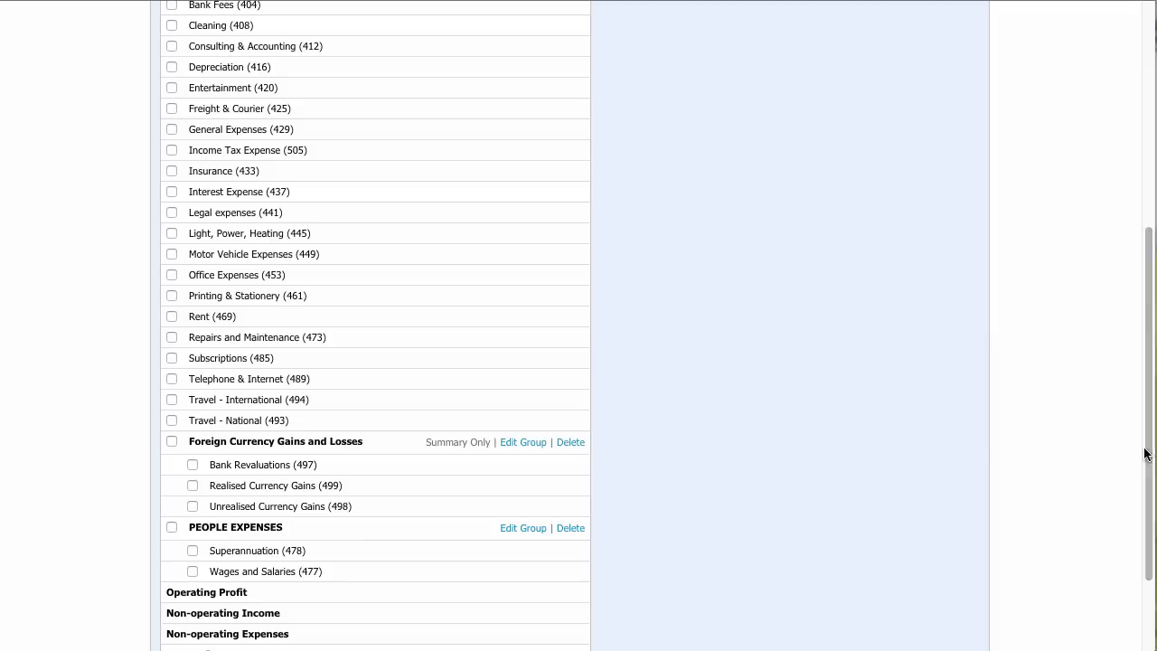
left_click_drag(1144, 455, 1144, 548)
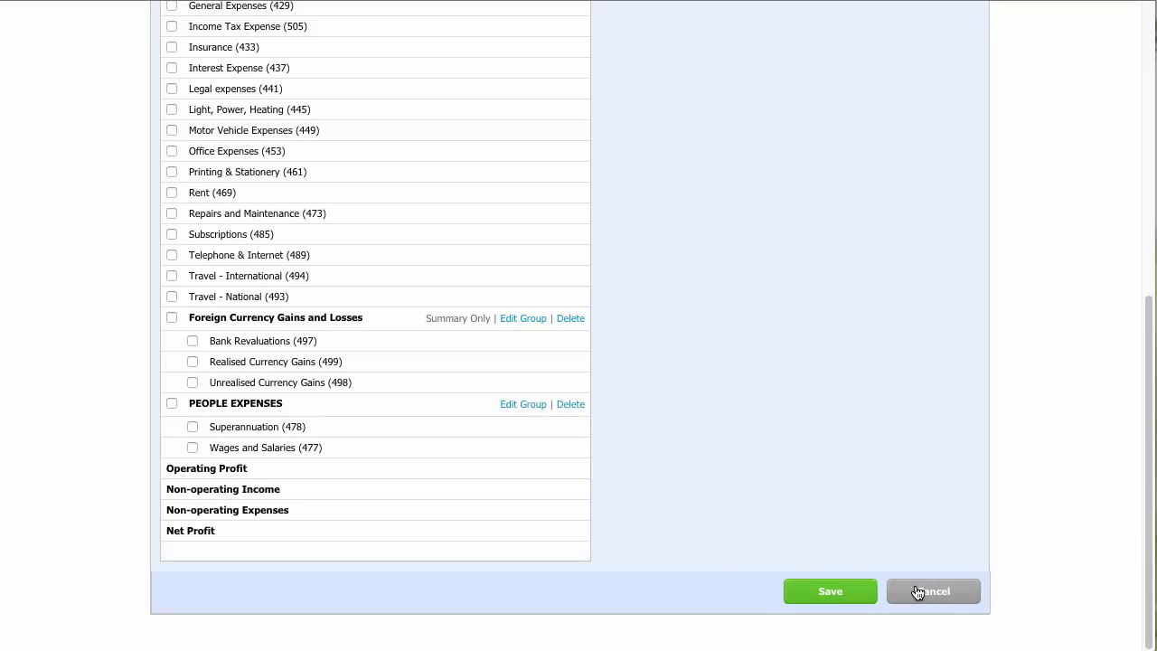
left_click_drag(1148, 480, 1129, 219)
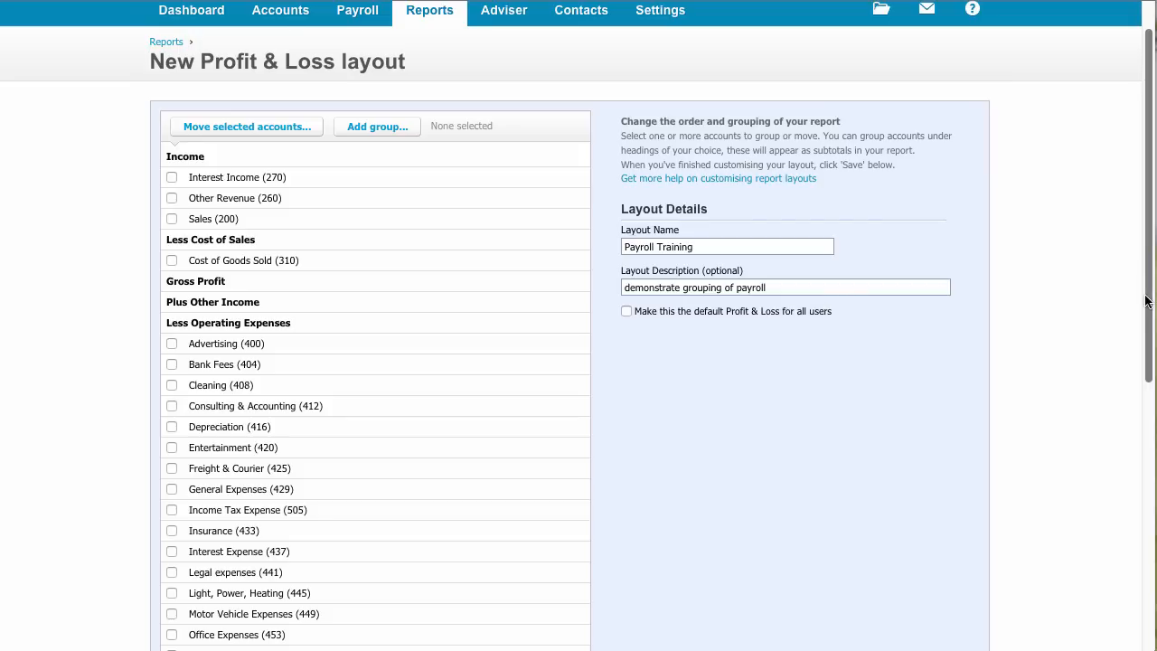
left_click_drag(1149, 302, 1153, 580)
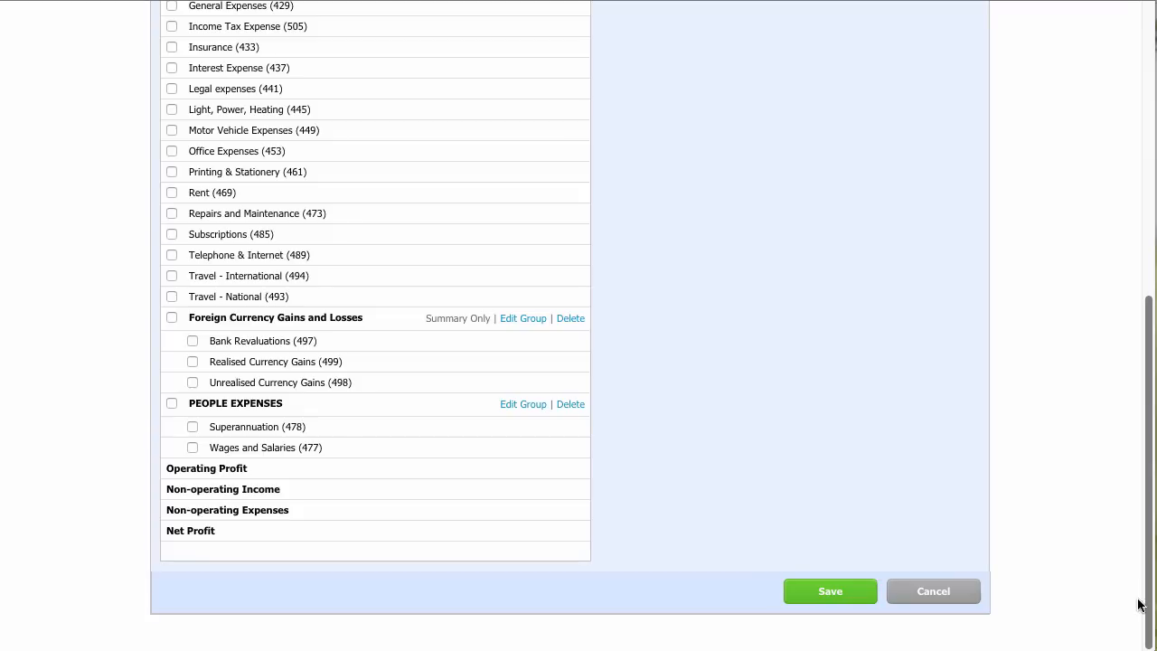
left_click(837, 594)
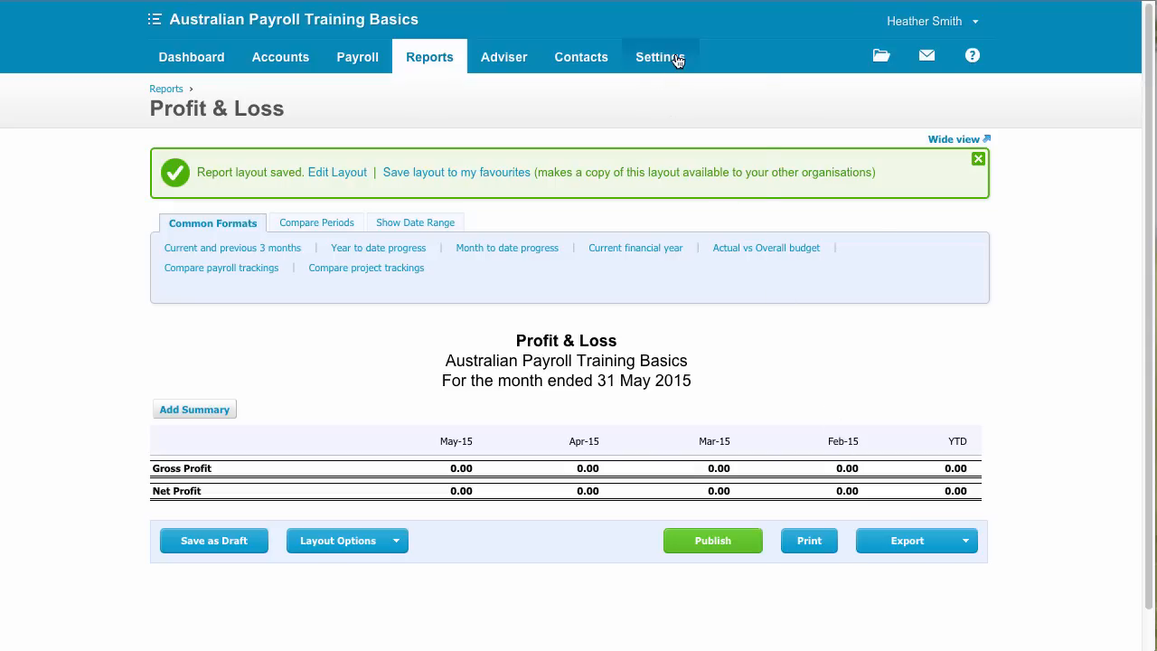
- Open the organisation's payroll account settings, hiding the help banners on the payroll pages
mouse_move(677, 60)
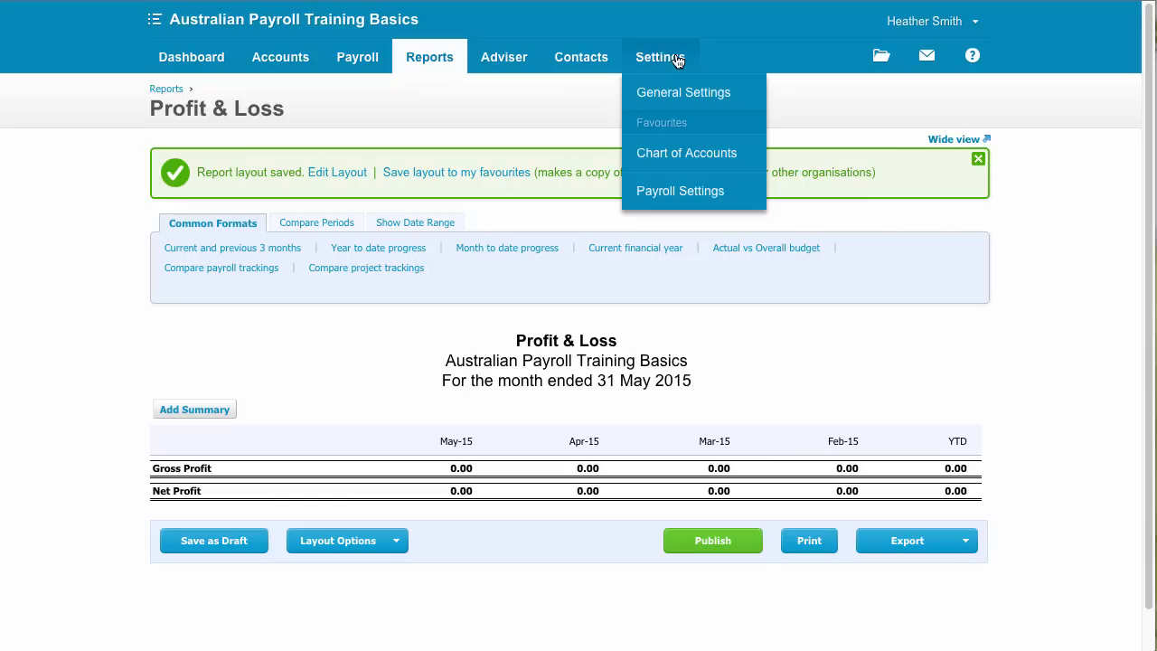
left_click(691, 194)
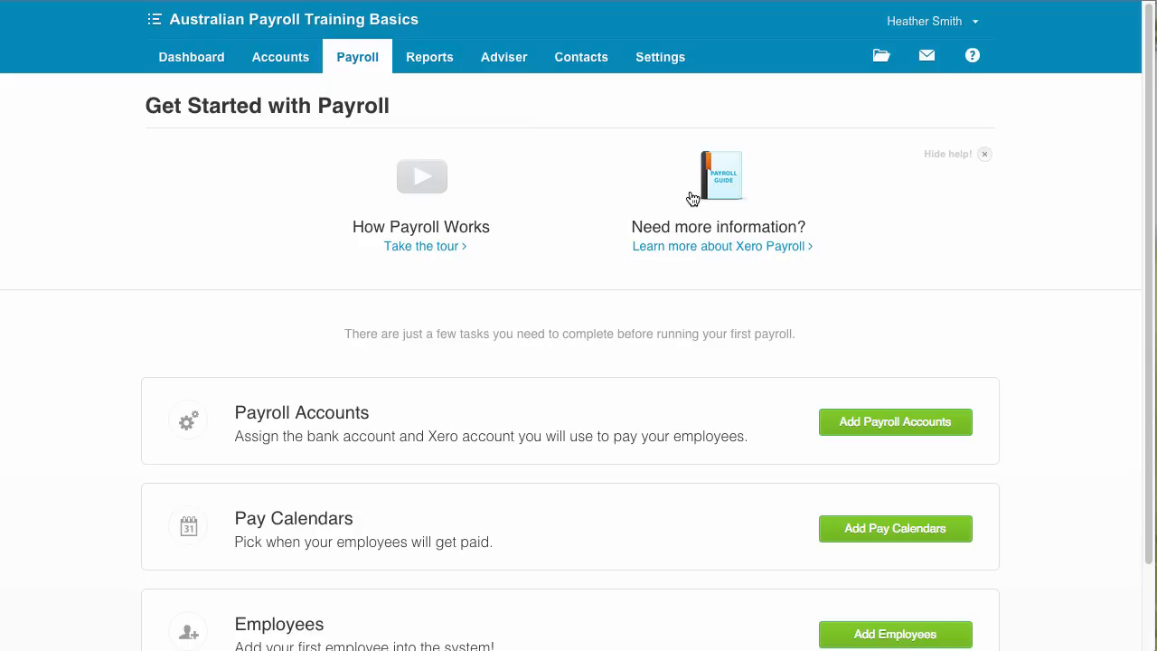
left_click(987, 155)
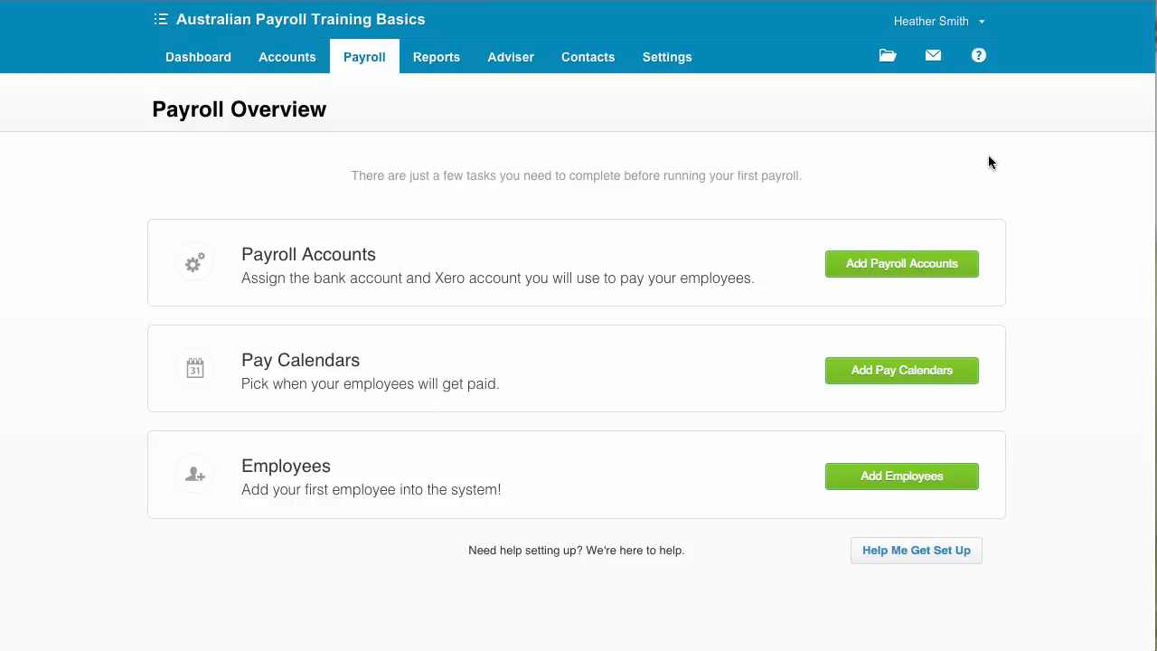
left_click(917, 271)
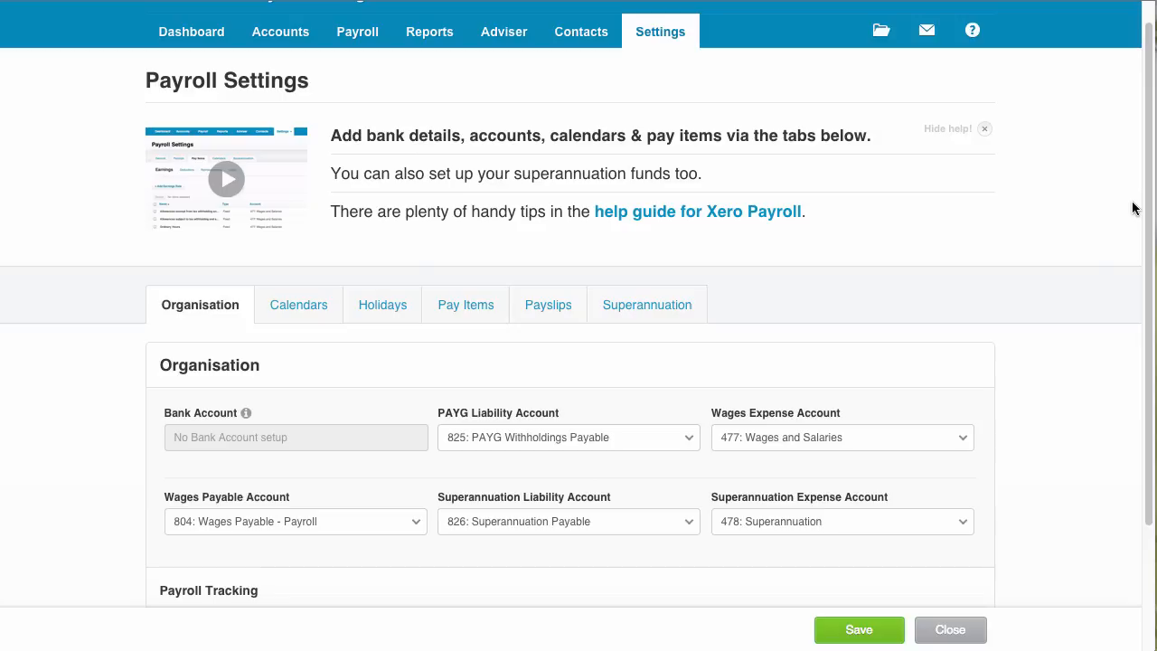
left_click(985, 134)
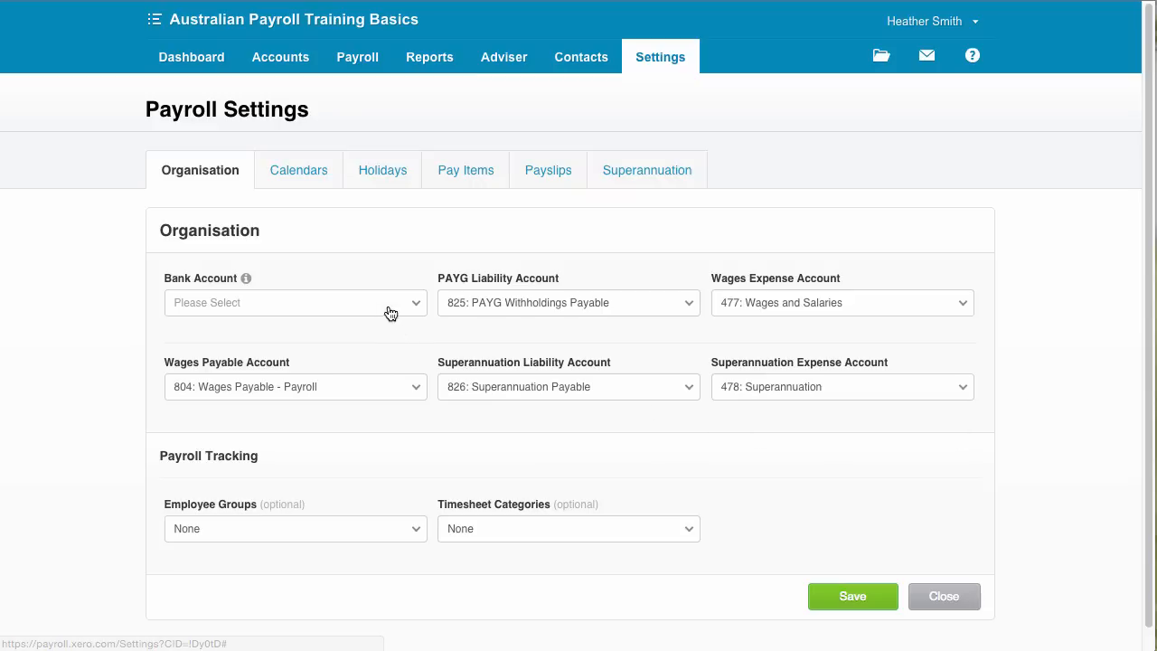
- Set the payroll bank account to "PAY: PAYROLL WAGES BANK ACCOUNT" and the employee groups to Payroll Tracking
left_click(419, 306)
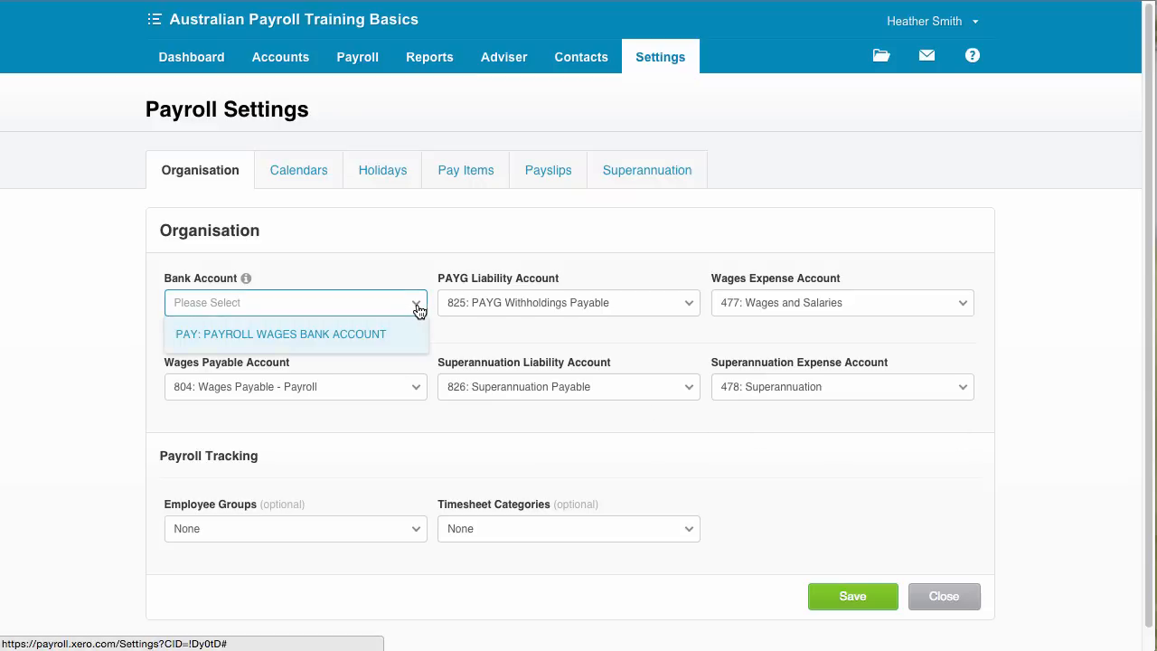
left_click(376, 335)
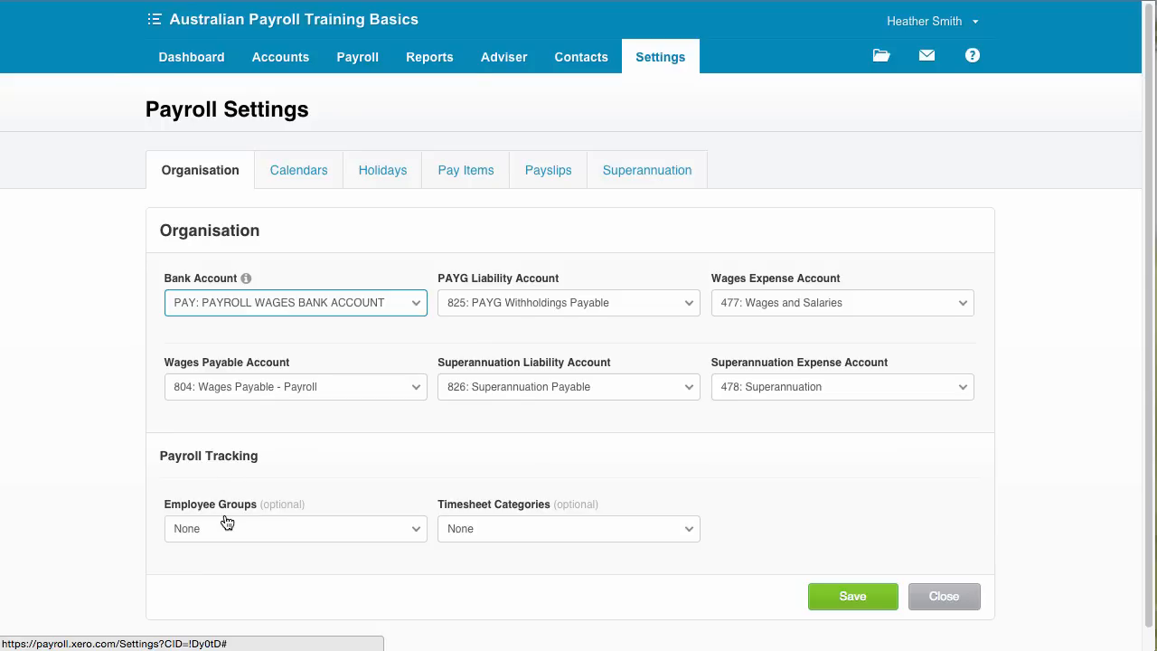
left_click(415, 533)
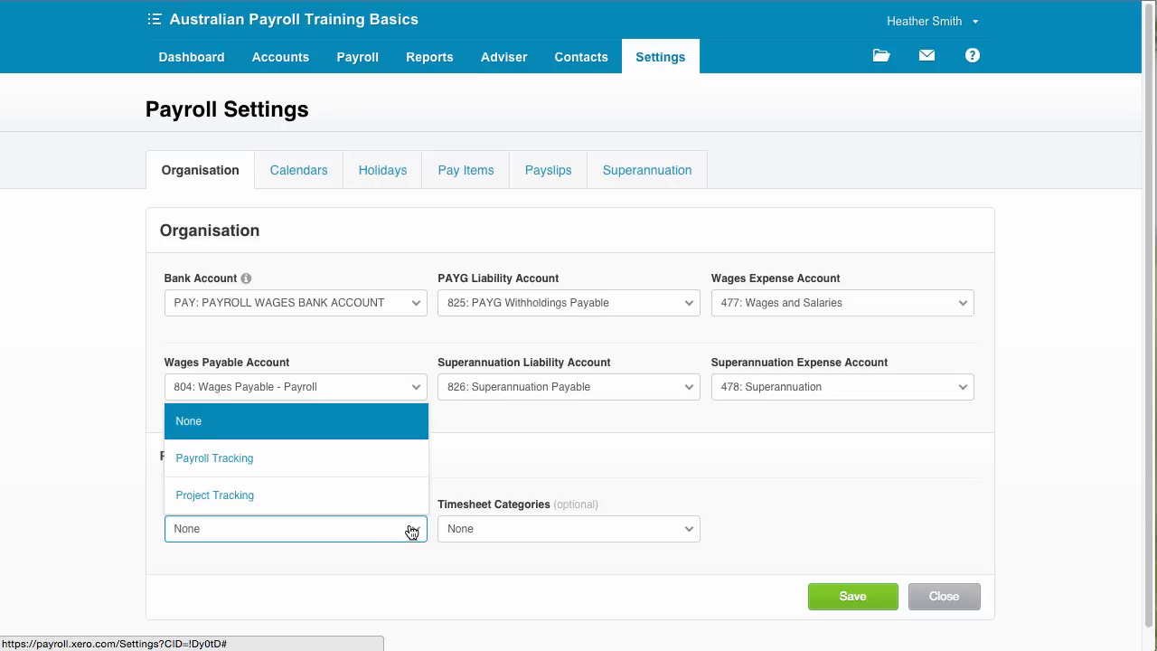
left_click(361, 460)
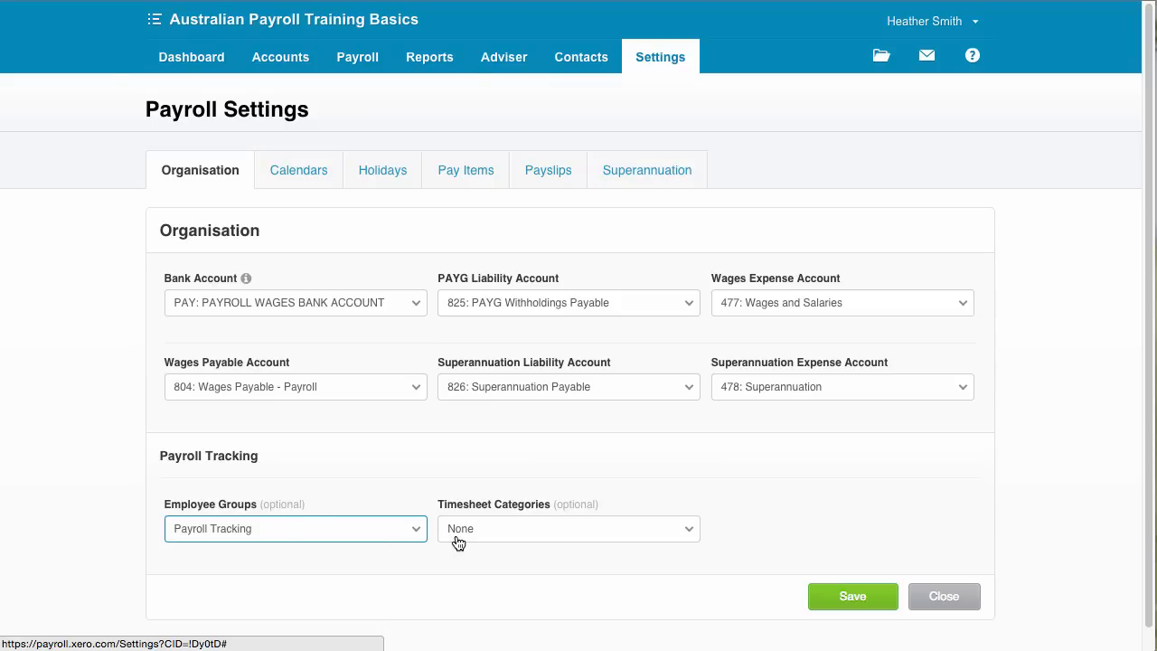
- Try to save the payroll settings with Payroll Tracking as the timesheet category
left_click(692, 535)
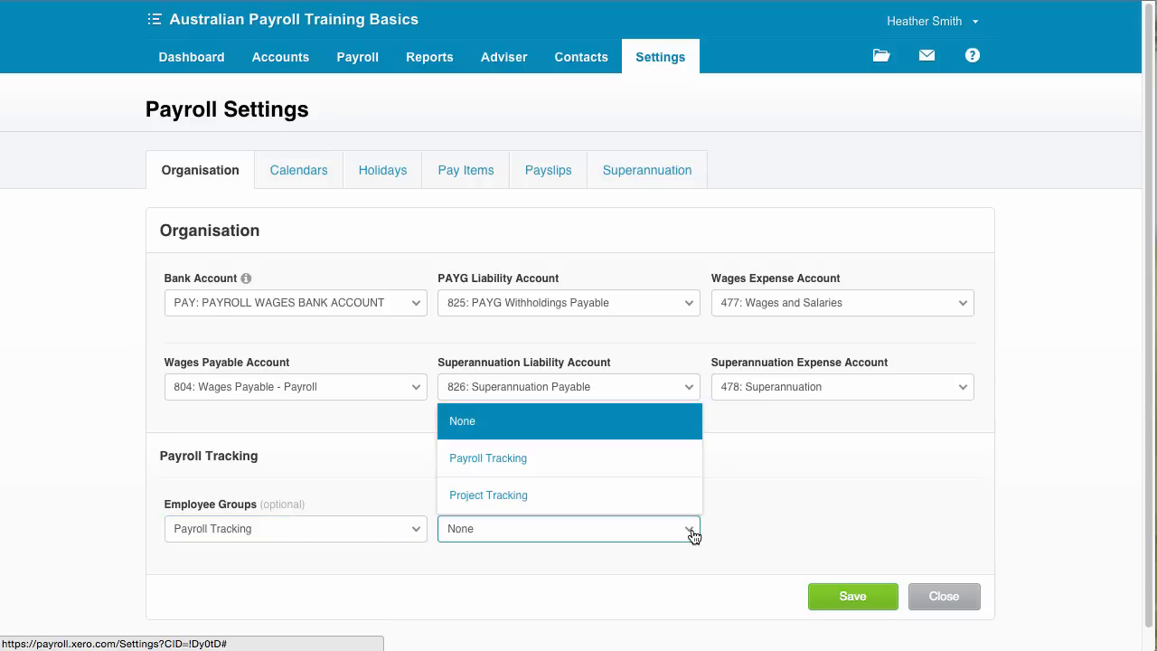
left_click(613, 468)
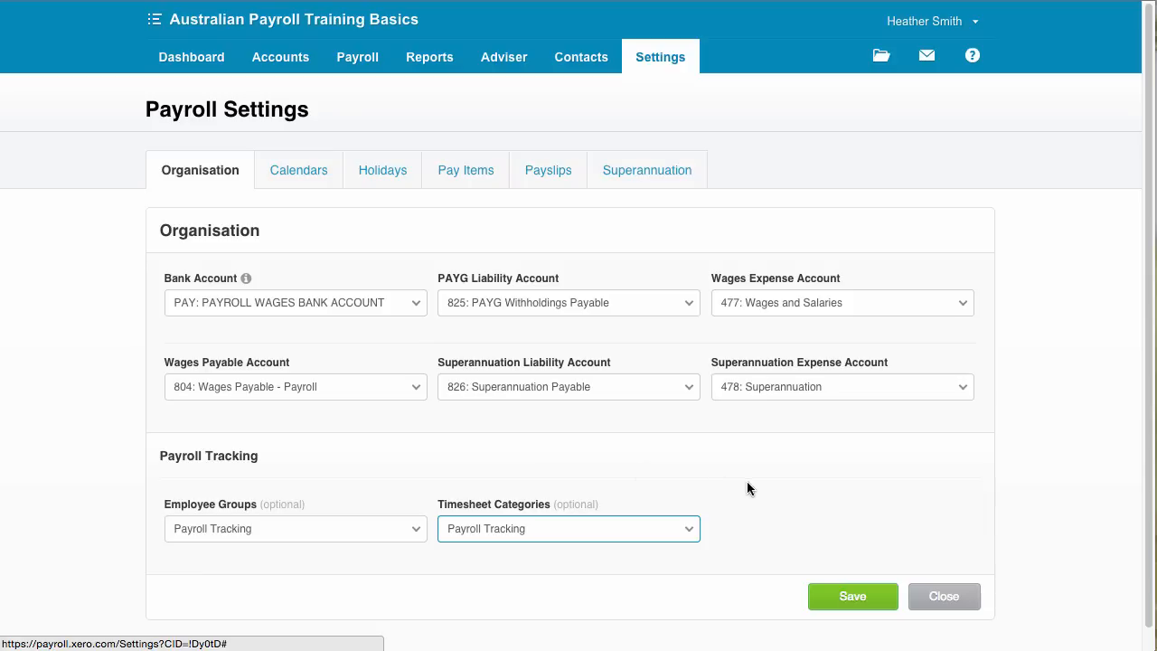
left_click(851, 601)
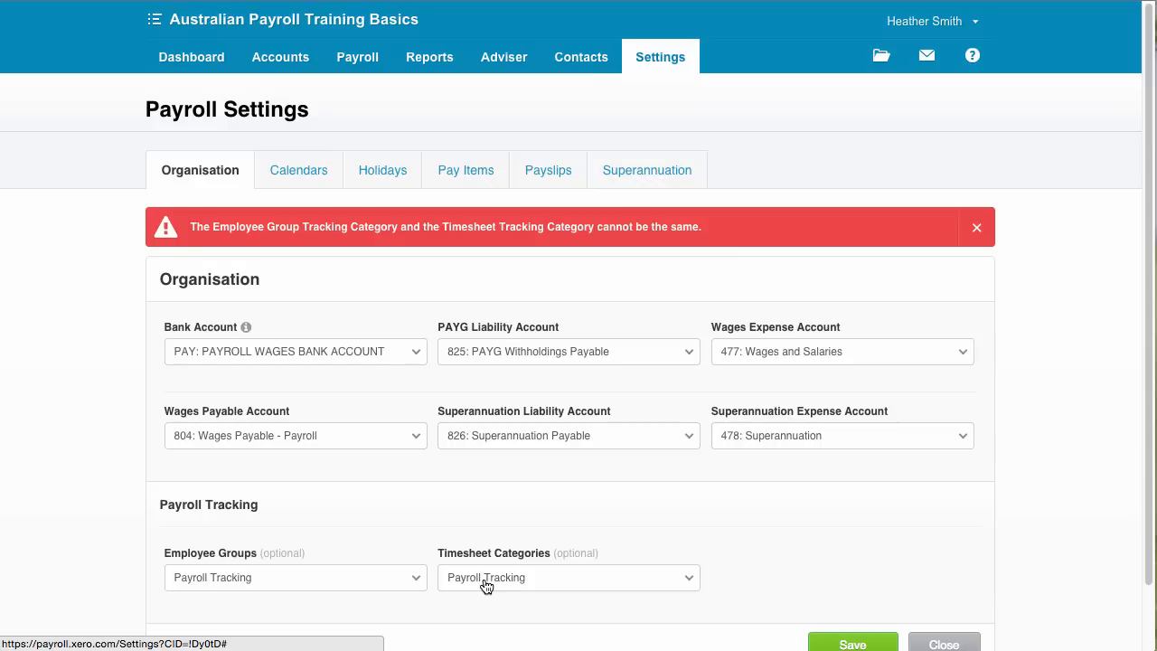
- Set the timesheet category to Project Tracking, dismiss the error message and save the payroll organisation settings
left_click(554, 585)
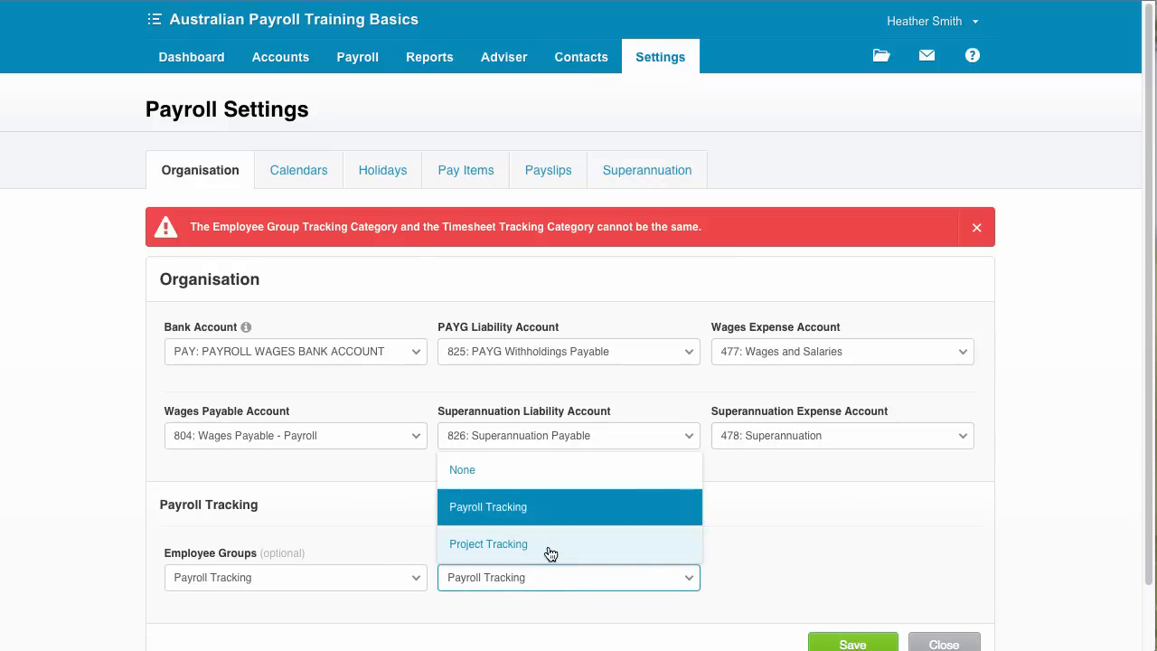
left_click(550, 544)
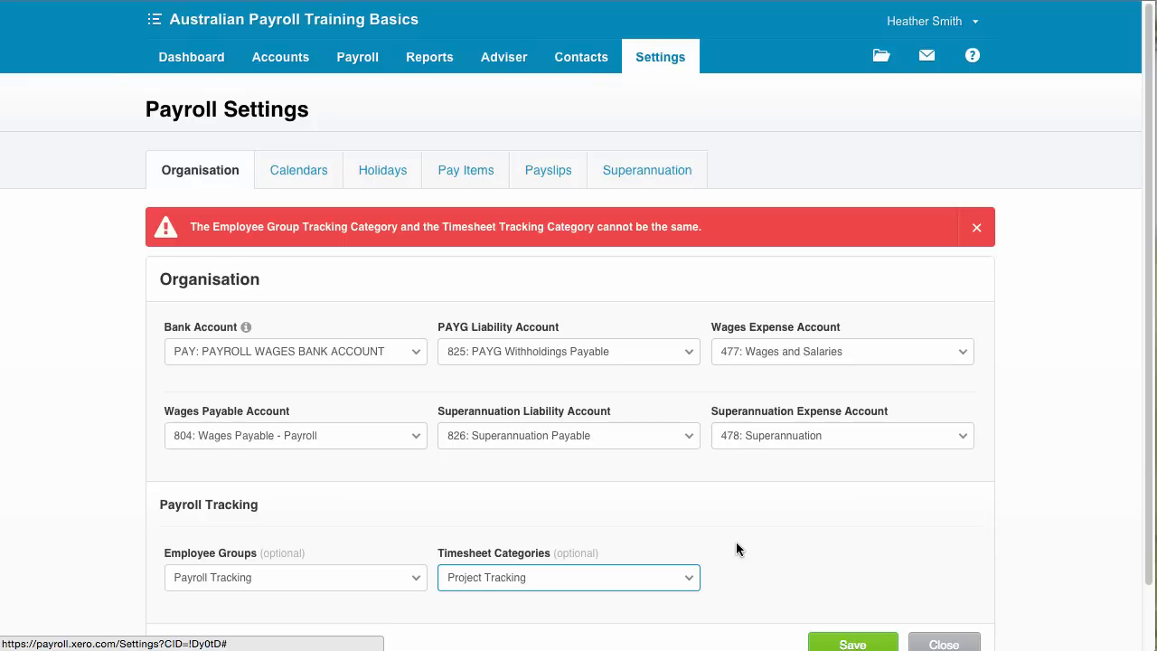
left_click(976, 227)
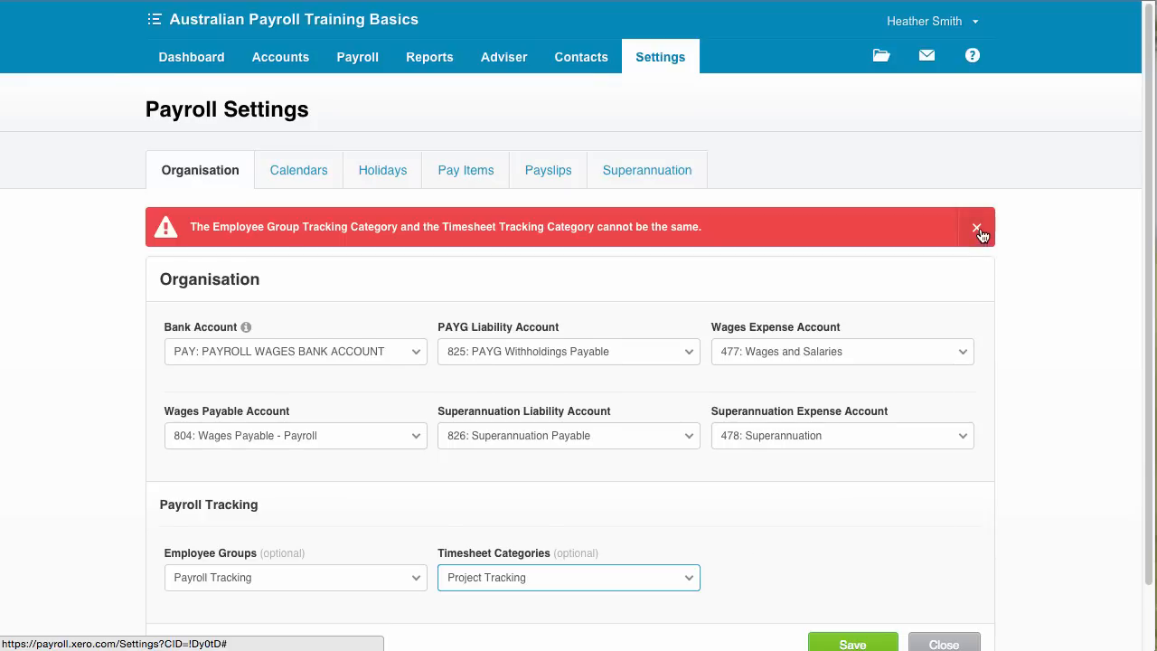
scroll(1150, 324, "down", 2)
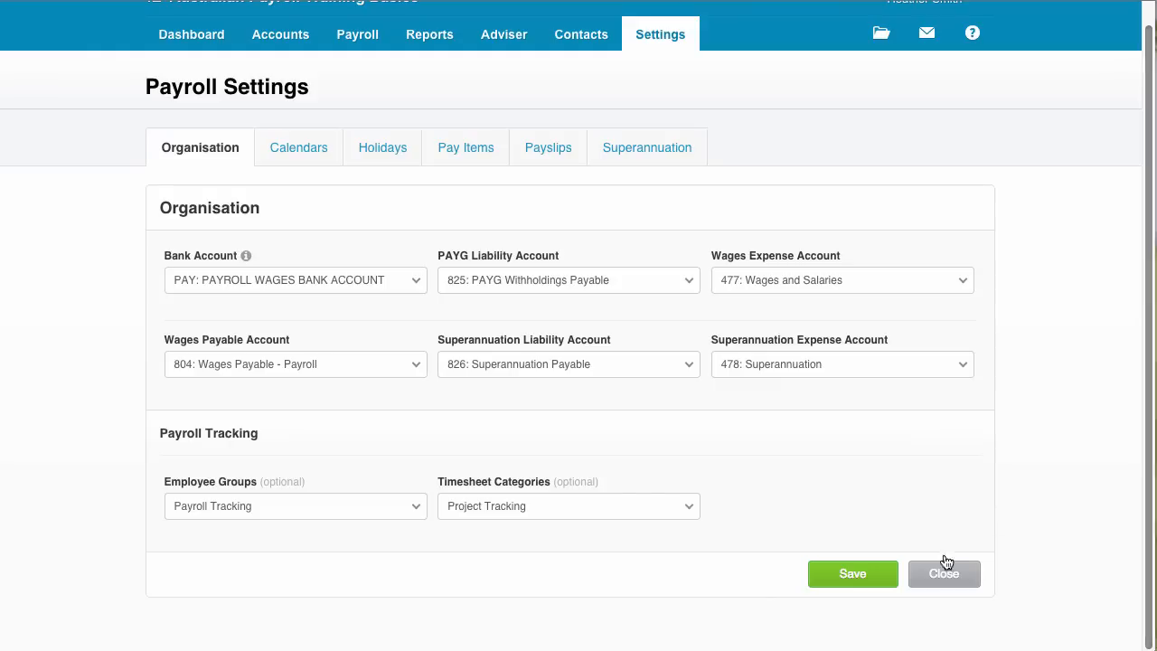
left_click(859, 580)
- Start a weekly pay calendar named "Weekly - AUSTRALIAN PAYROLL TRAINING BASICS" with a start date of 01 Apr 2015
left_click(299, 172)
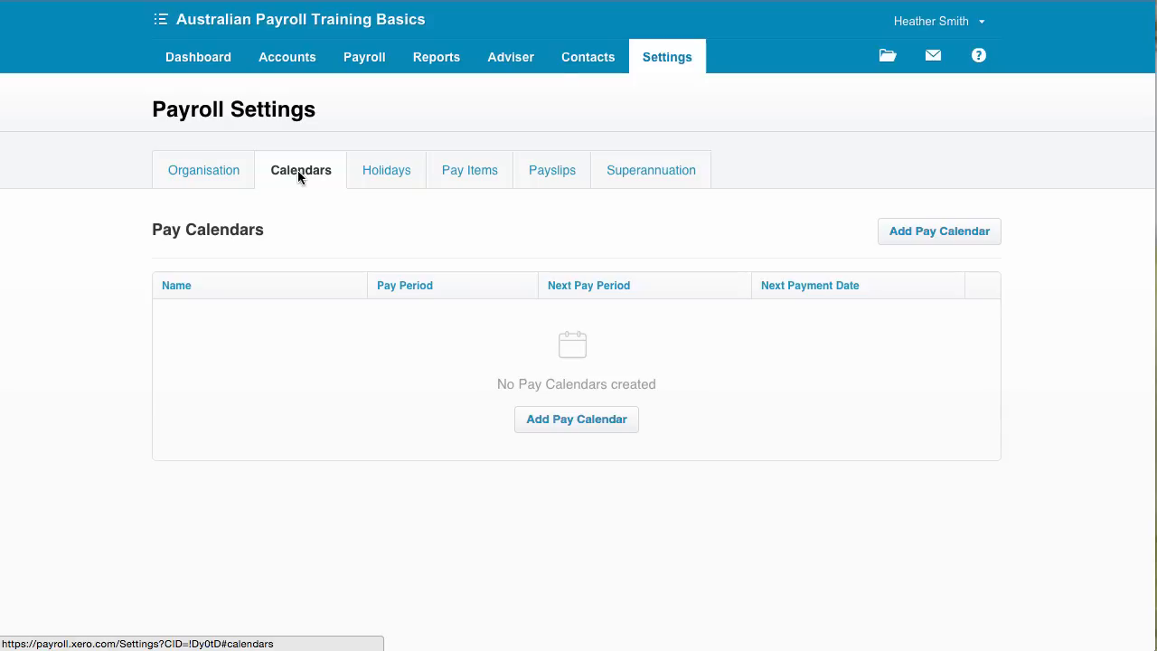
left_click(581, 420)
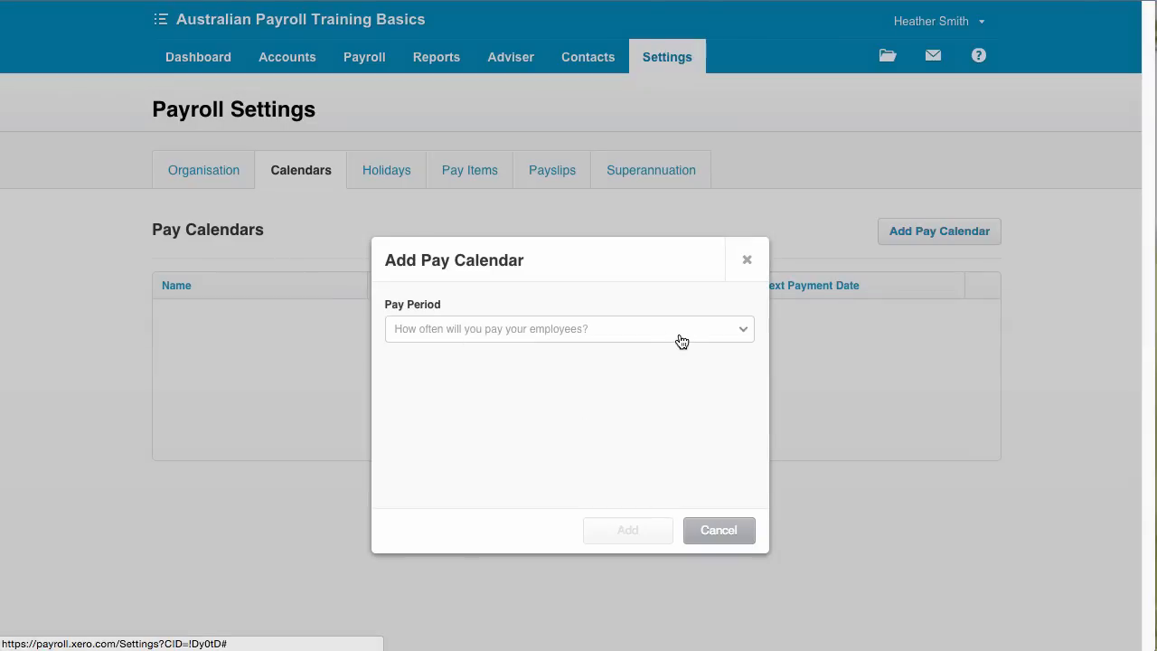
left_click(737, 333)
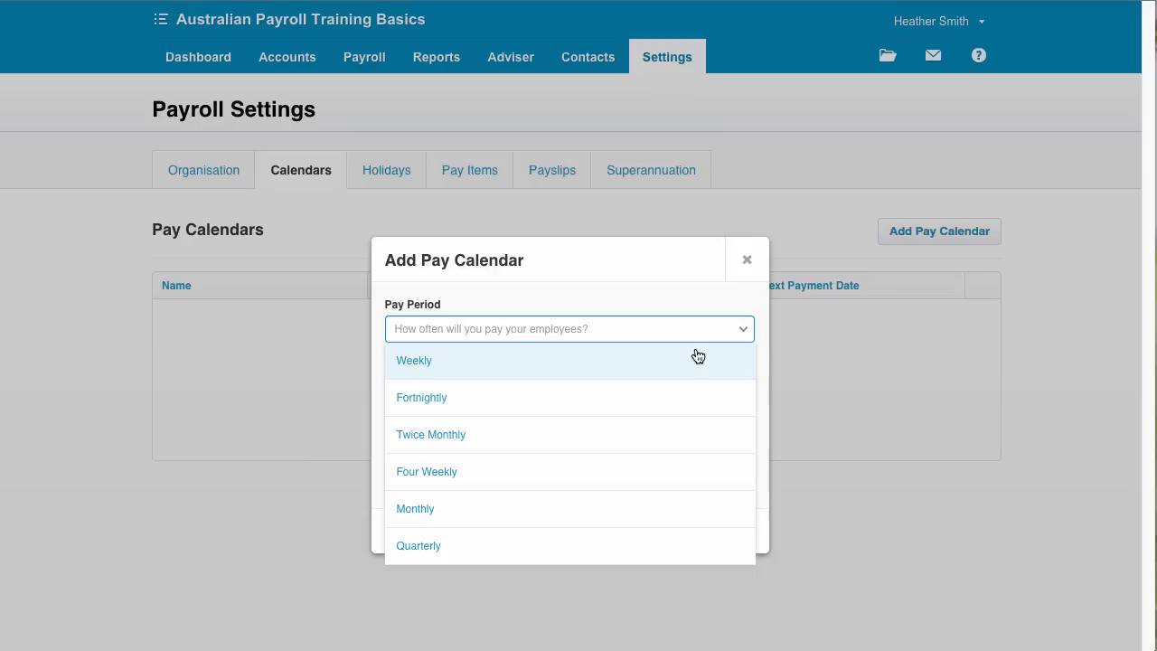
left_click(698, 357)
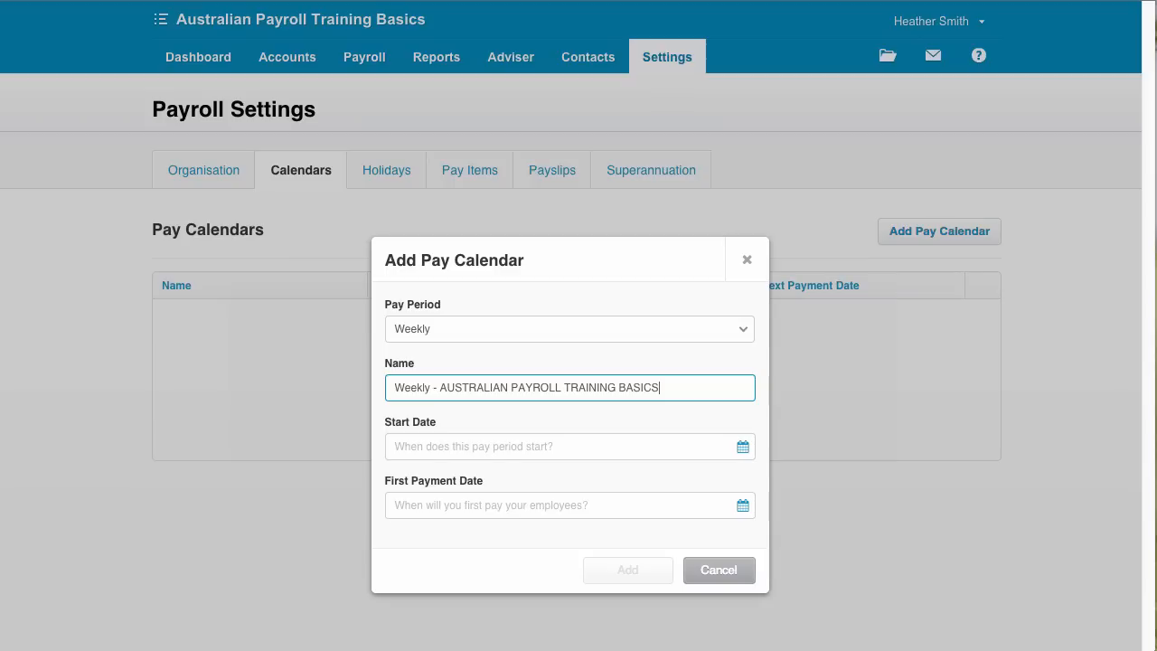
left_click(517, 448)
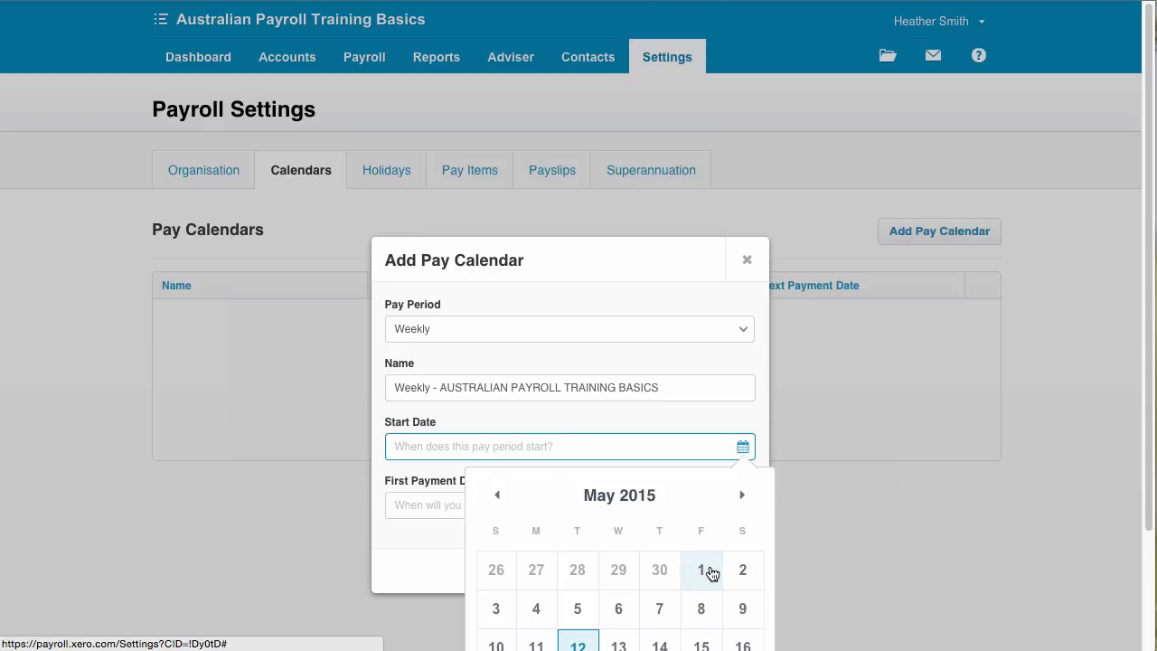
left_click(498, 496)
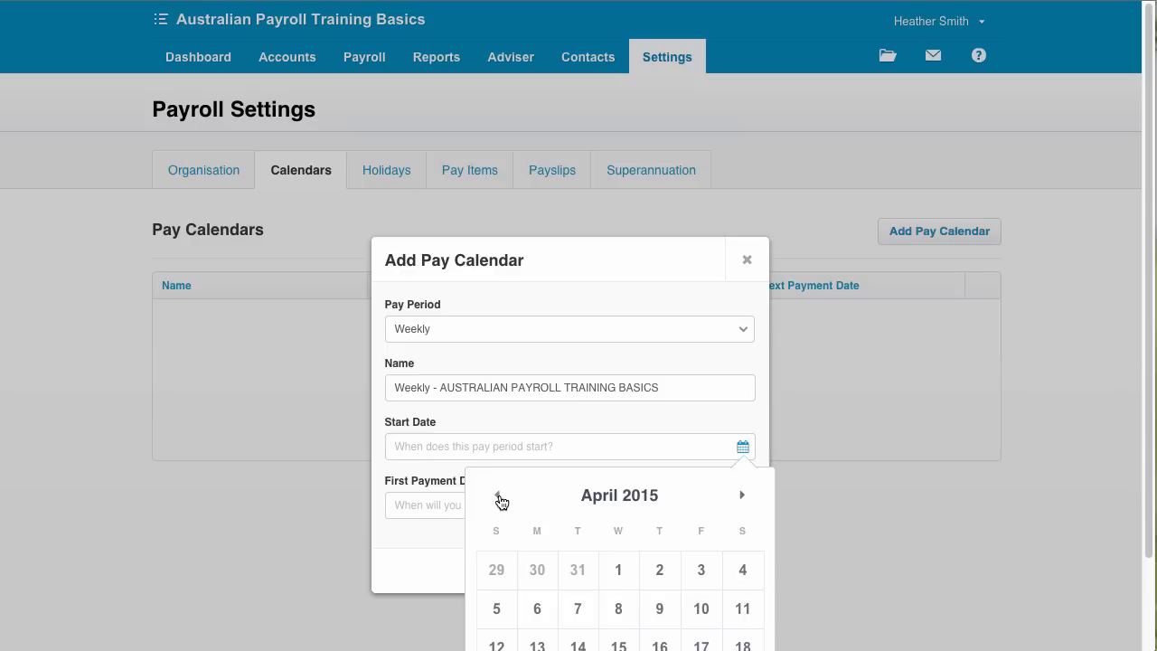
left_click(620, 569)
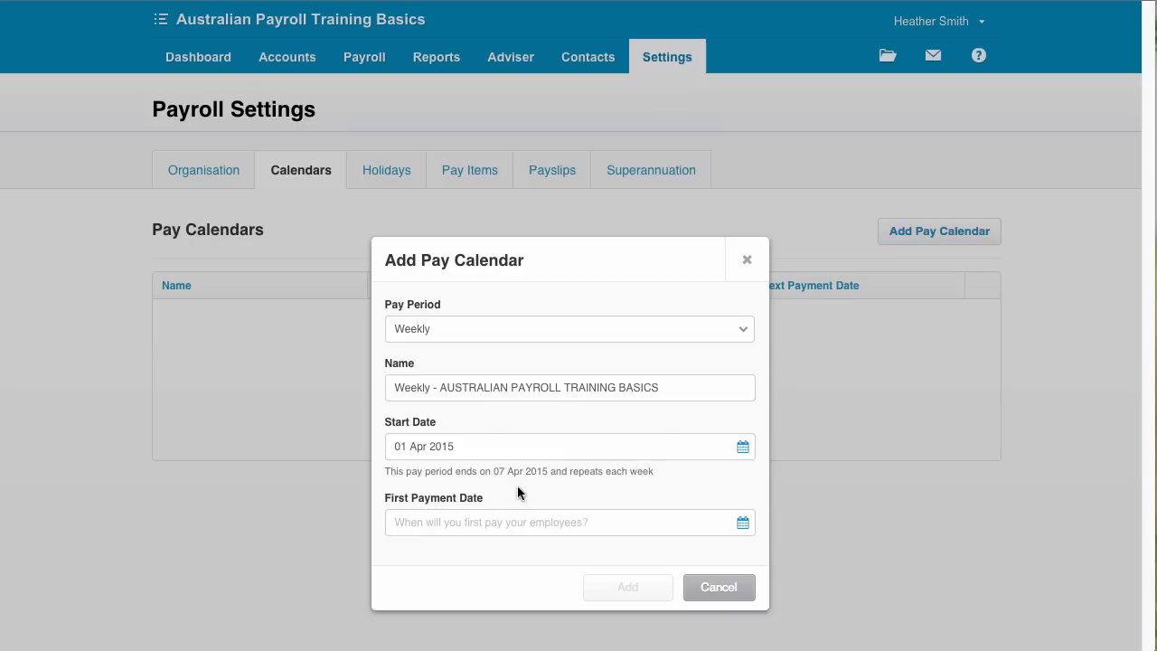
- Set the weekly calendar's first payment date to 08 Apr 2015 and add the calendar
left_click(743, 524)
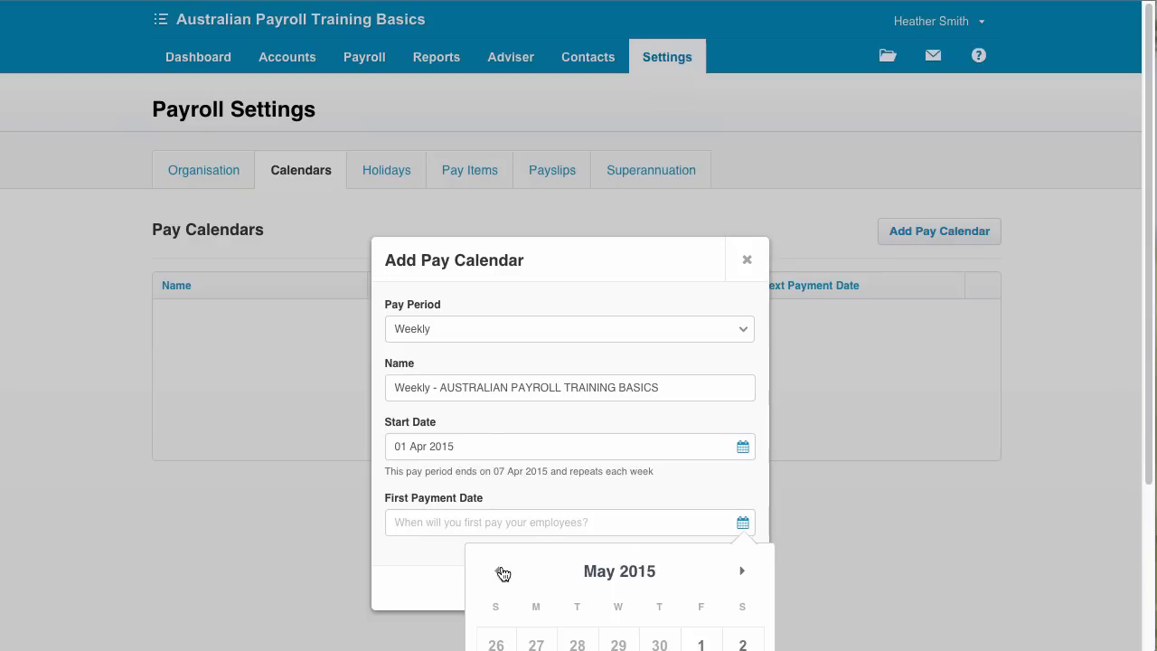
left_click(501, 572)
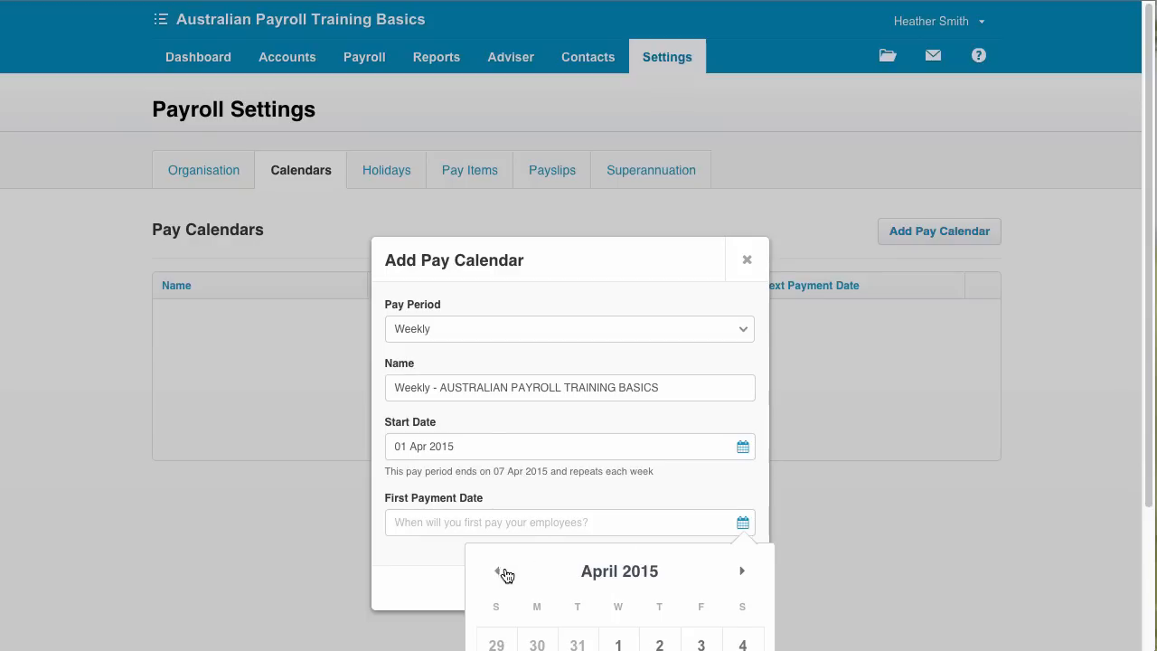
left_click(494, 525)
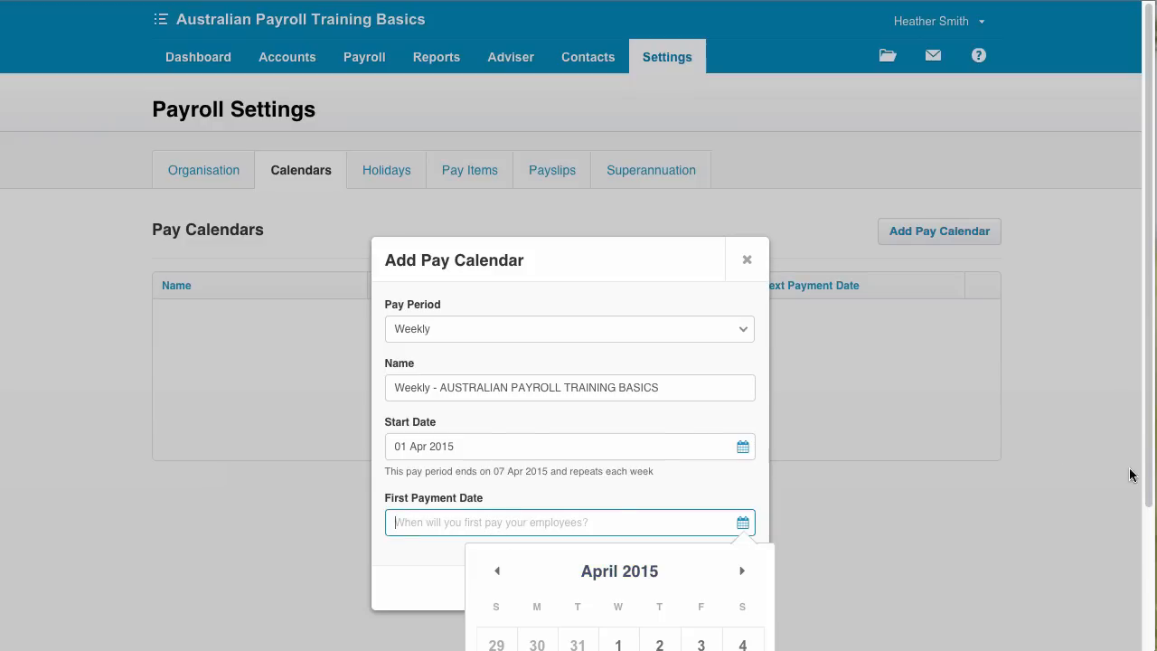
left_click_drag(1149, 489, 1148, 495)
scroll(1150, 553, "down", 2)
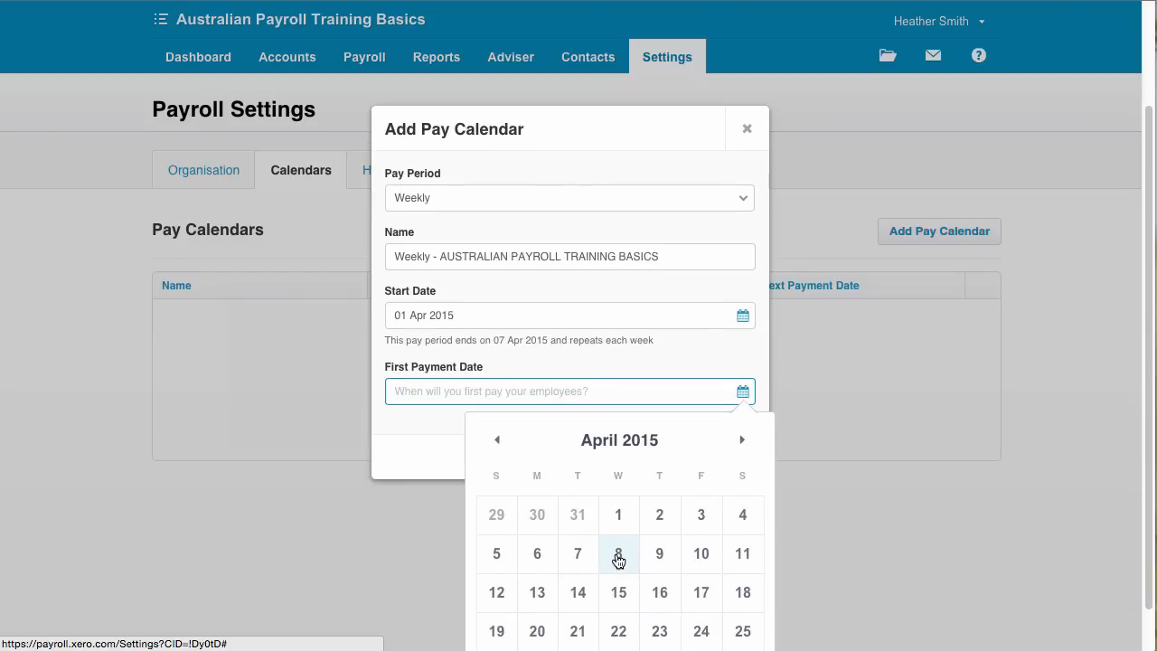
left_click(618, 556)
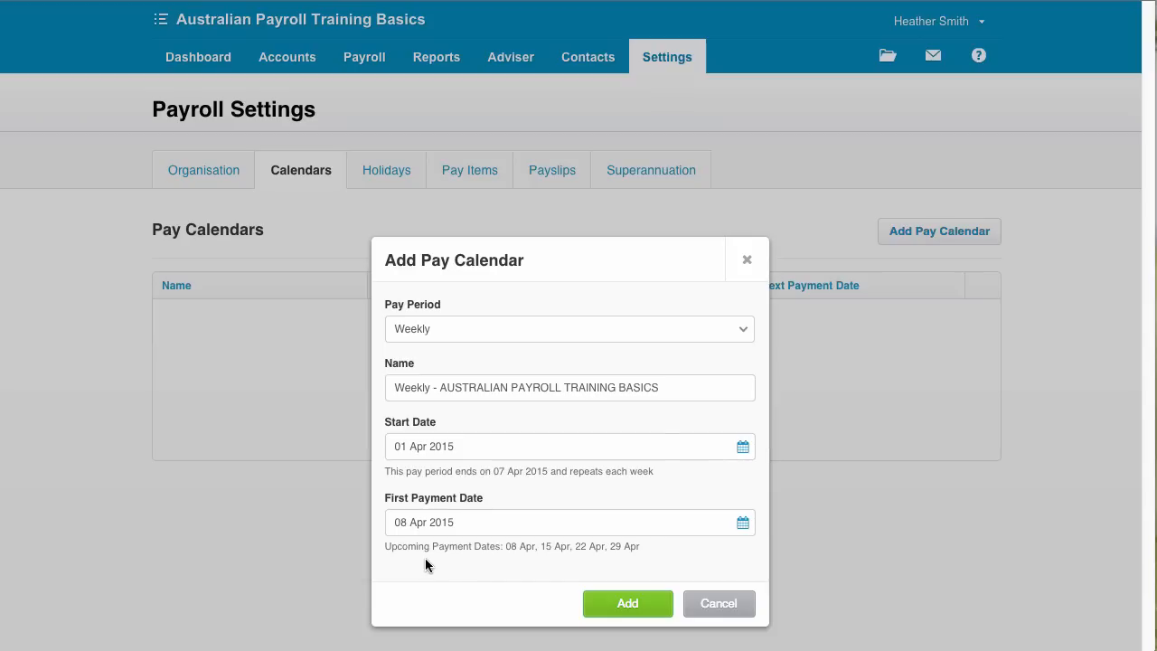
left_click(612, 607)
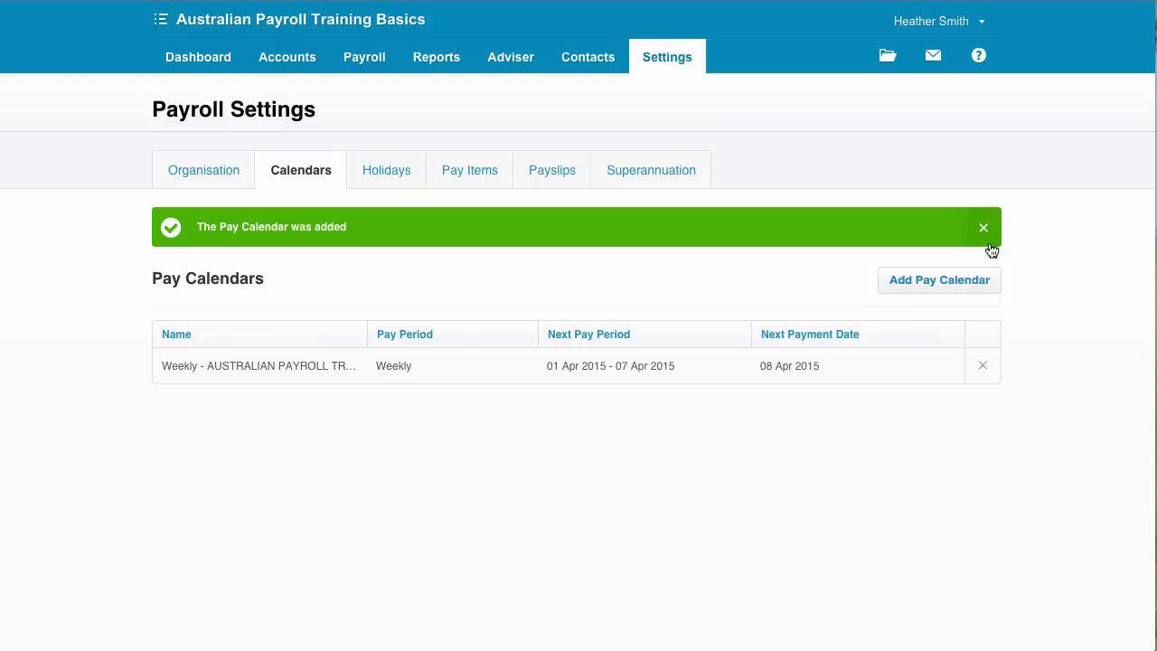
- Add a monthly pay calendar starting 01 Apr 2015 with a first payment date of 30 Apr 2015
left_click(948, 285)
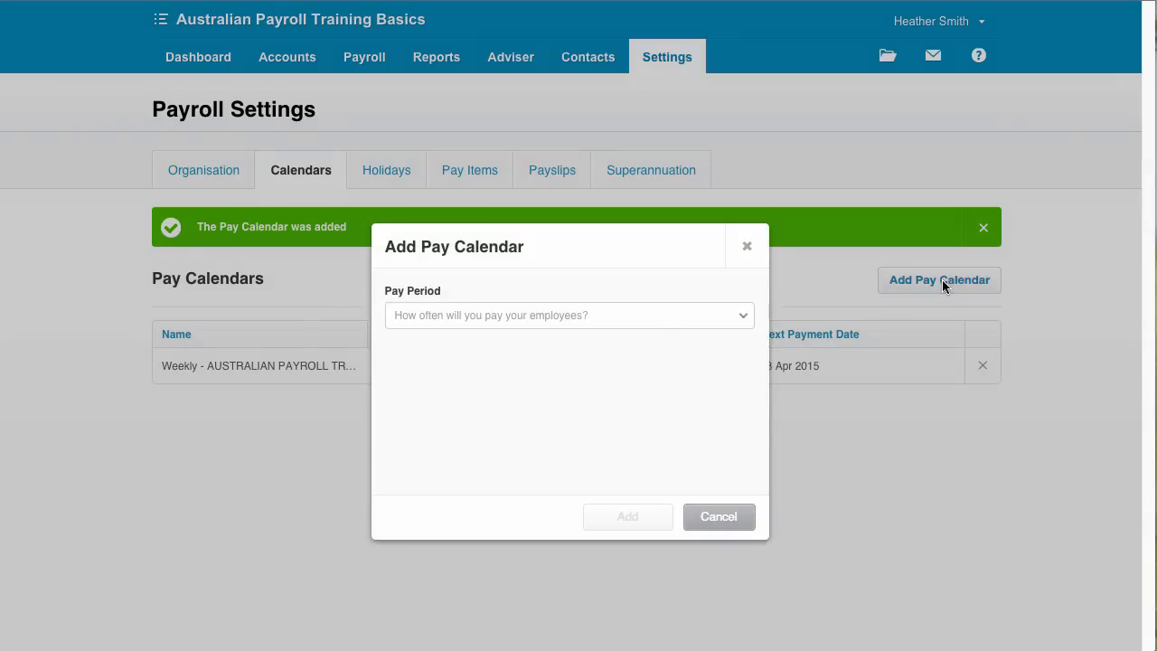
left_click(743, 320)
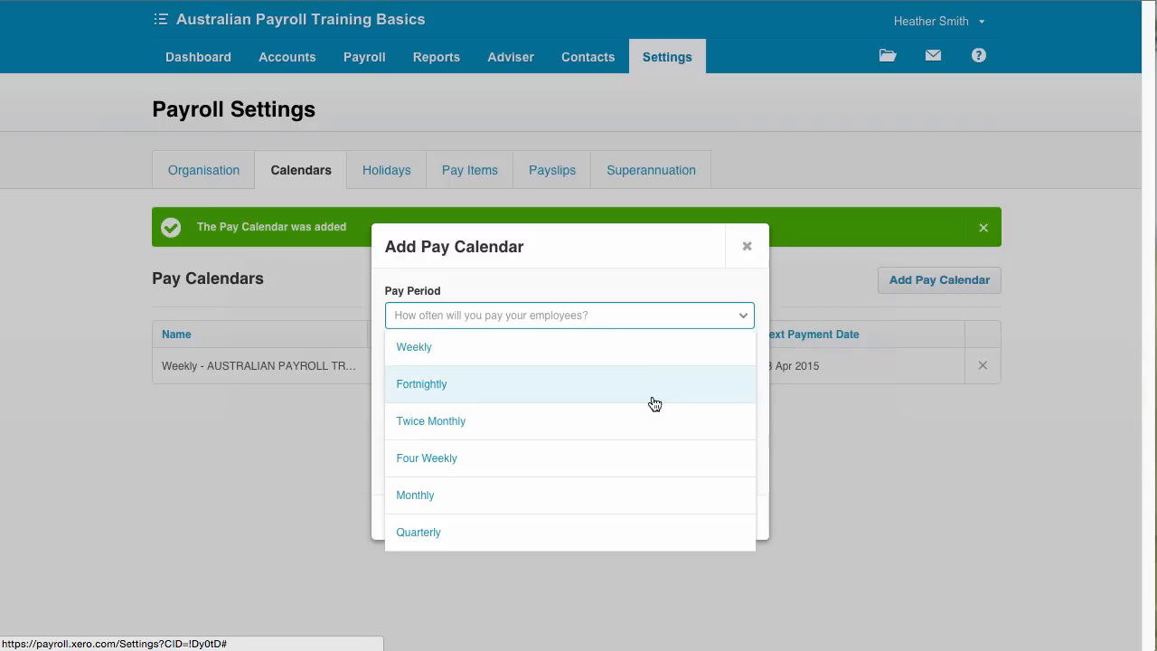
left_click(473, 511)
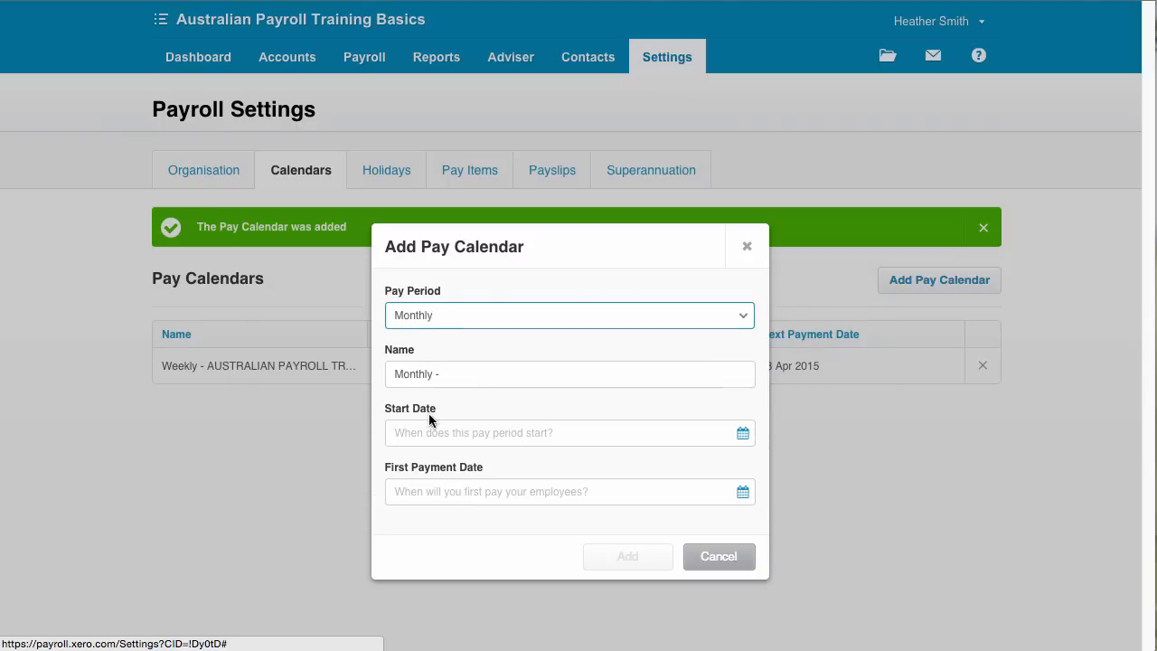
left_click(742, 433)
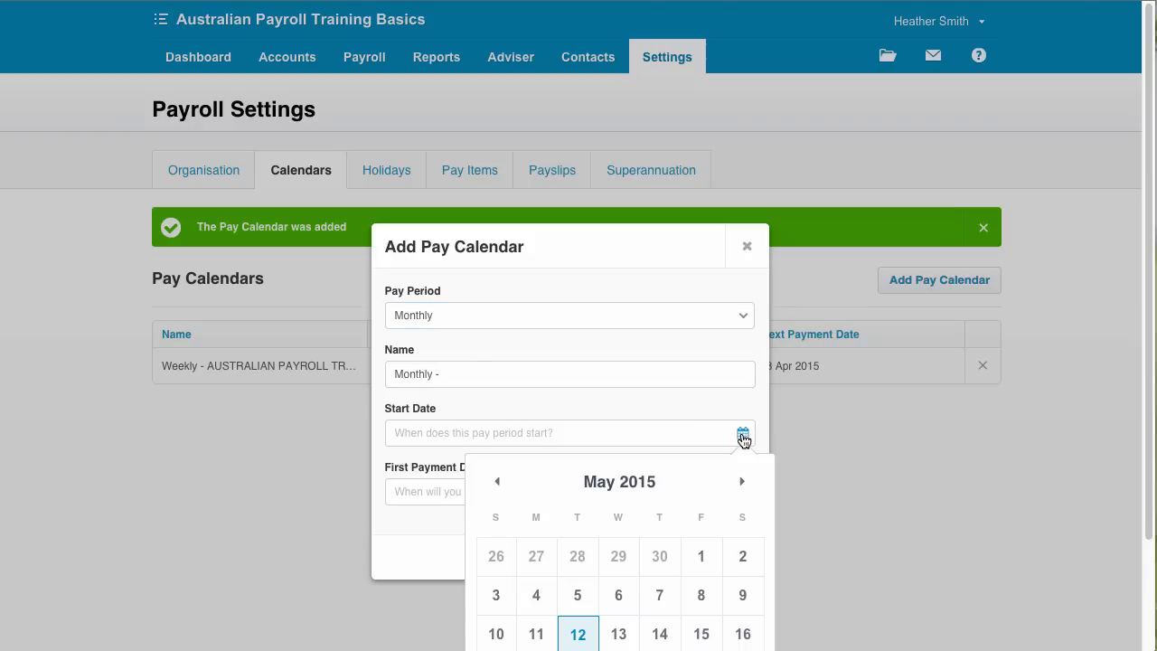
left_click(499, 482)
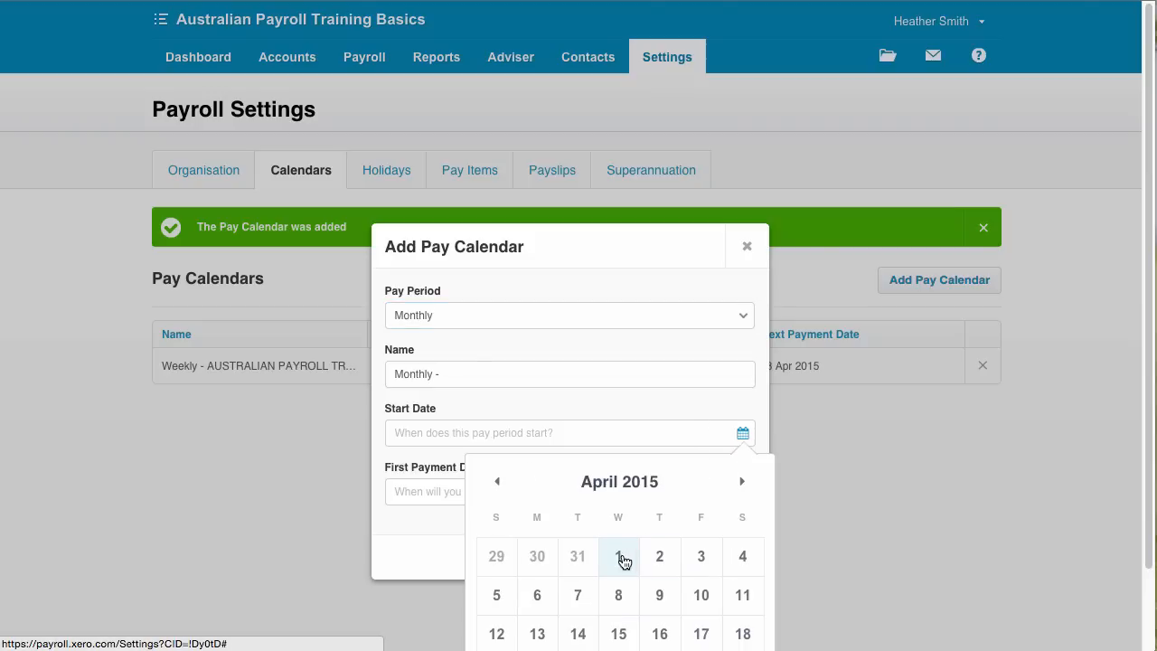
left_click(622, 556)
left_click(744, 511)
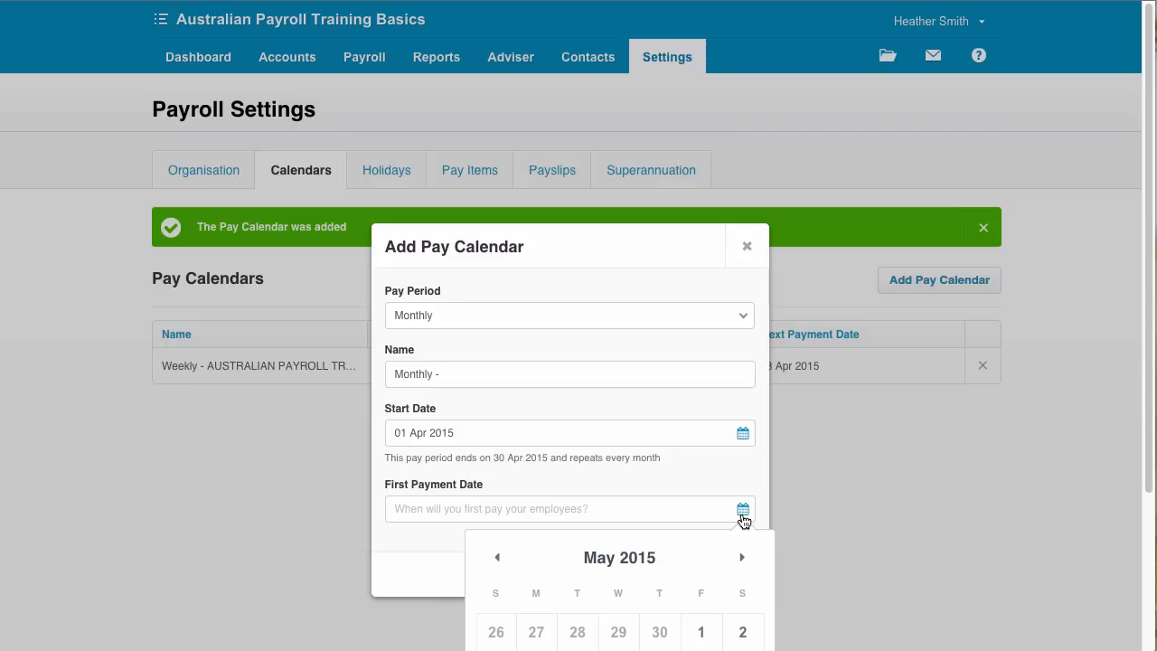
left_click(660, 632)
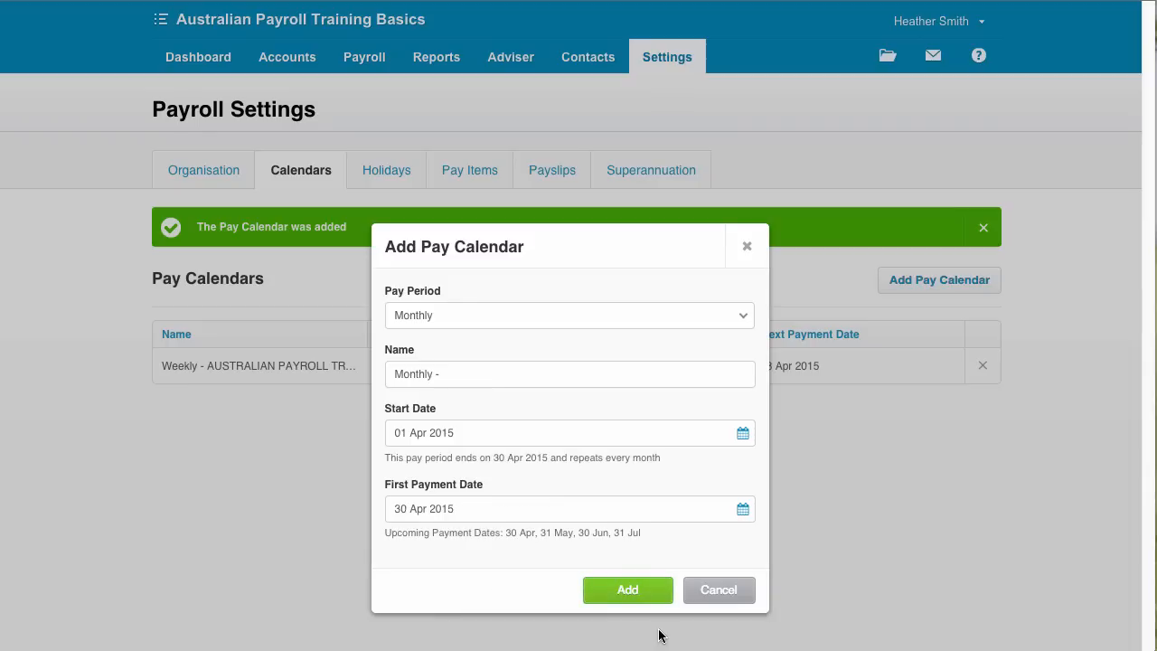
left_click(627, 589)
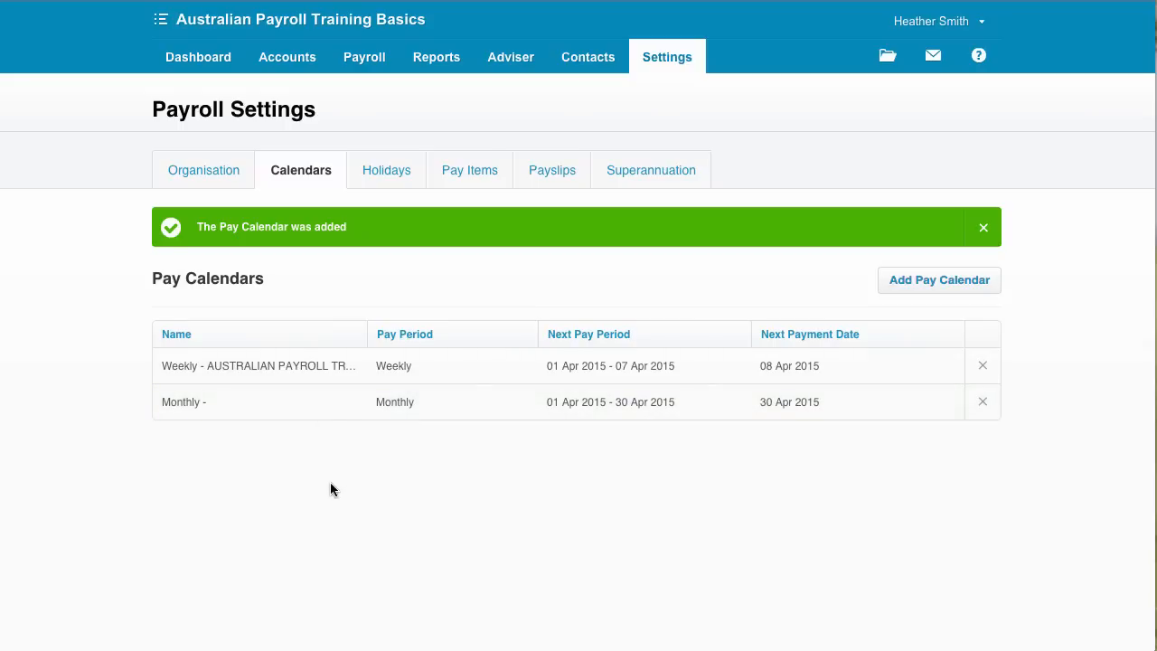
- Rename the monthly pay calendar "Monthly - SIMPLY MONTHLY", save it and dismiss the notification
left_click(286, 410)
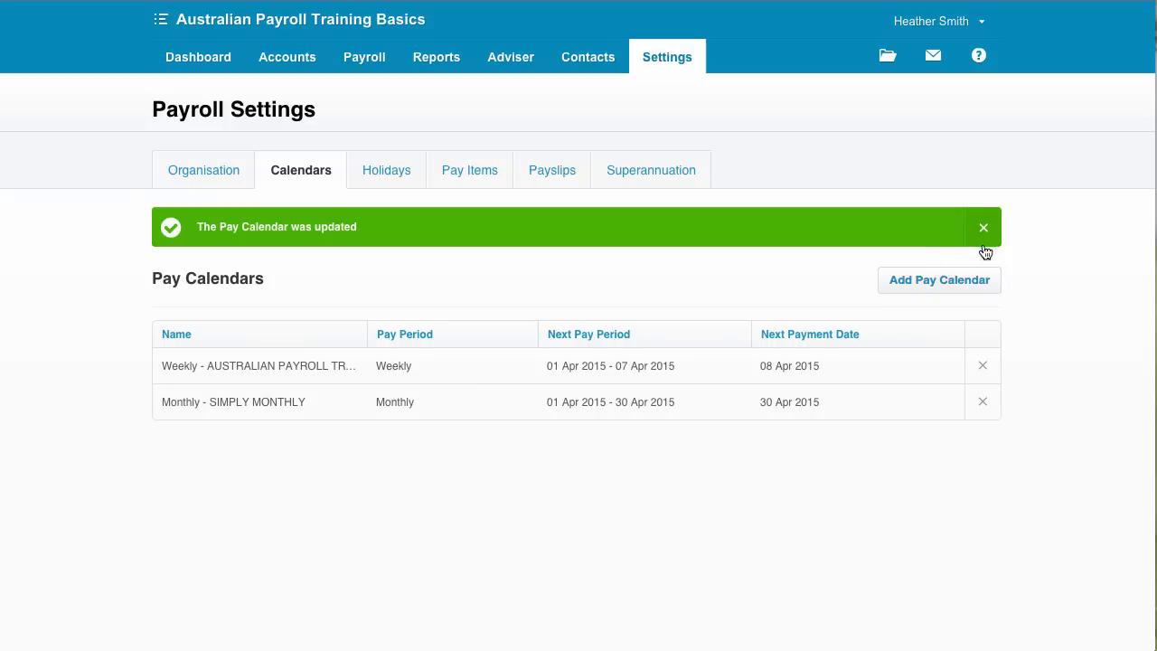
left_click(985, 230)
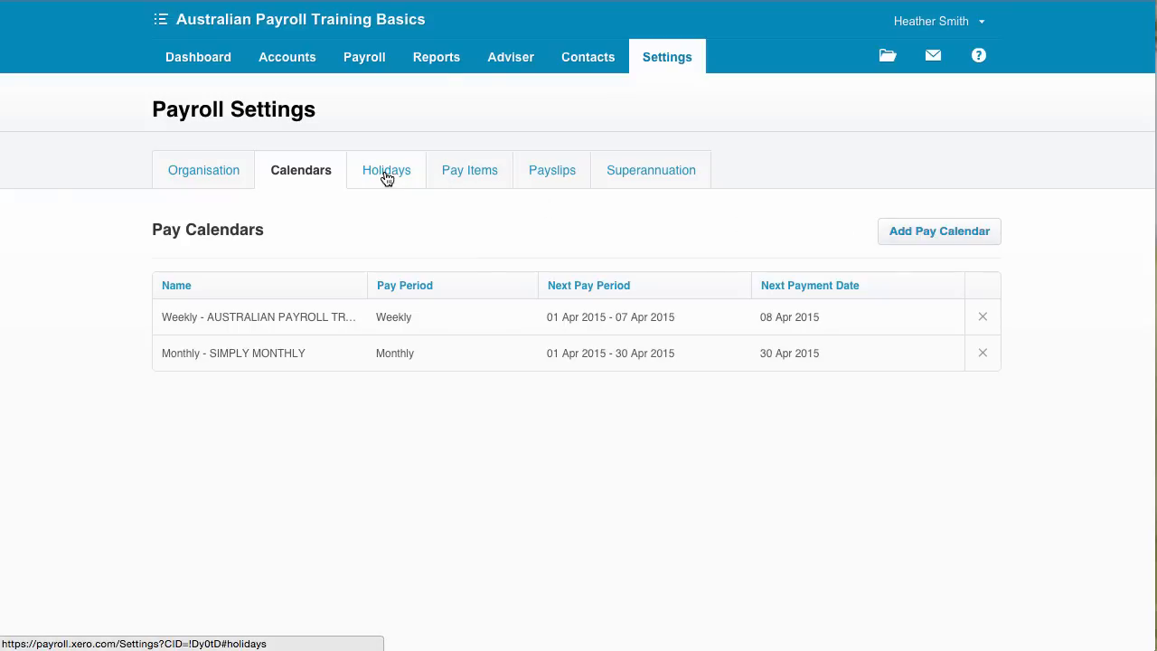
- Open the payroll holiday settings and filter the holidays to the Queensland group
left_click(387, 174)
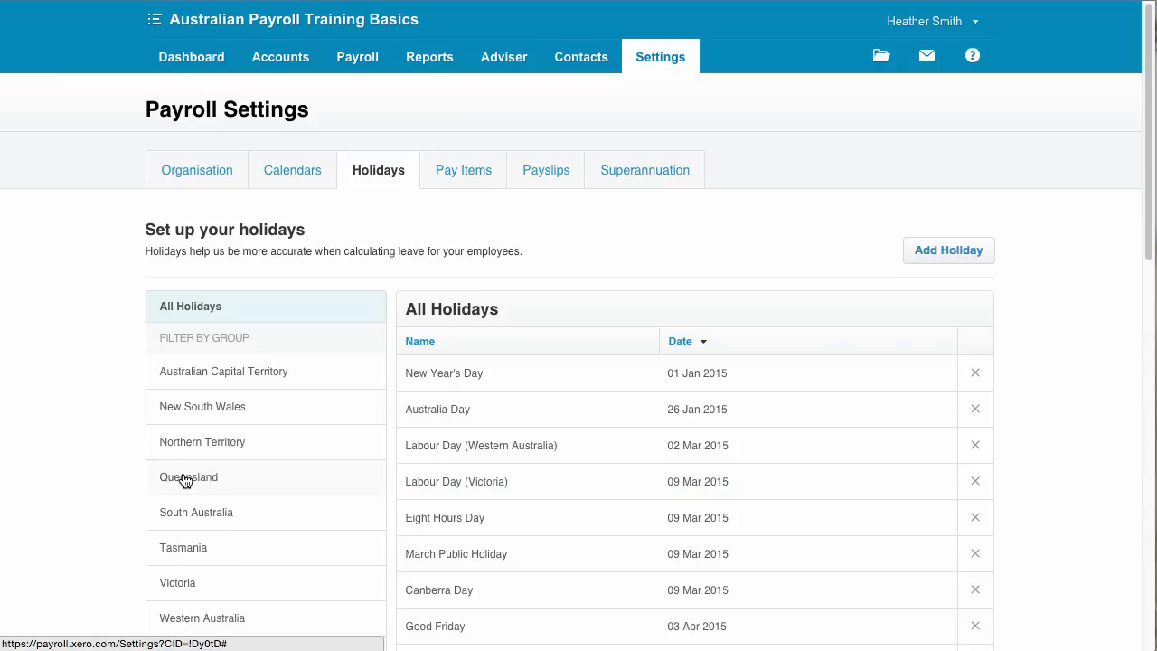
left_click(185, 481)
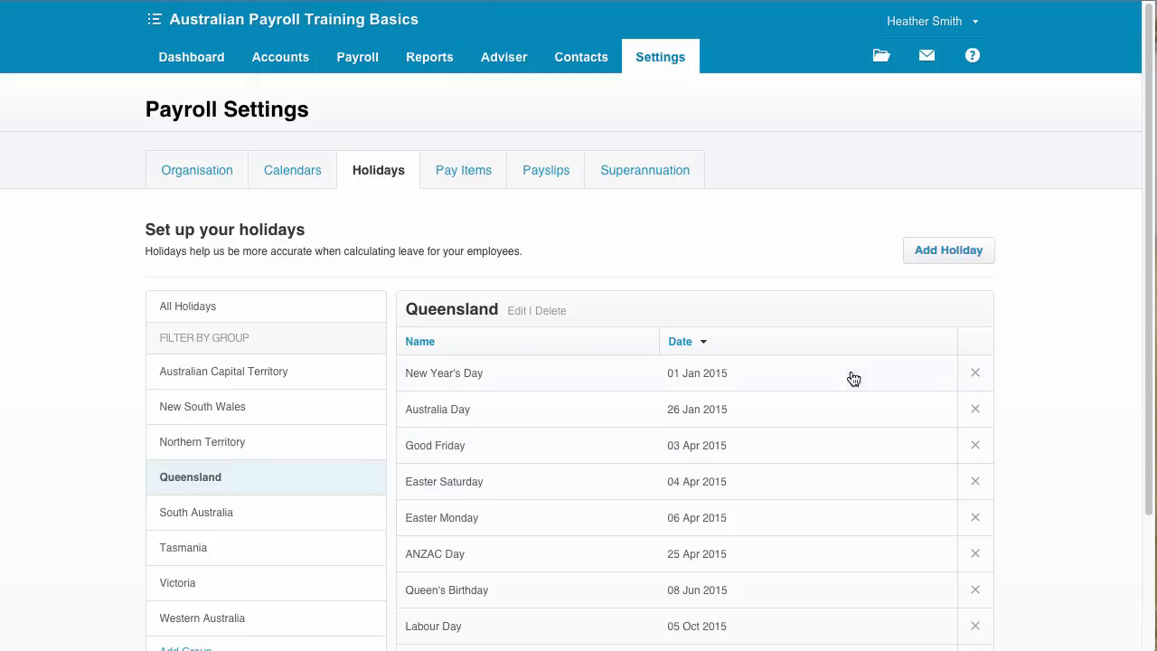
scroll(1153, 409, "down", 3)
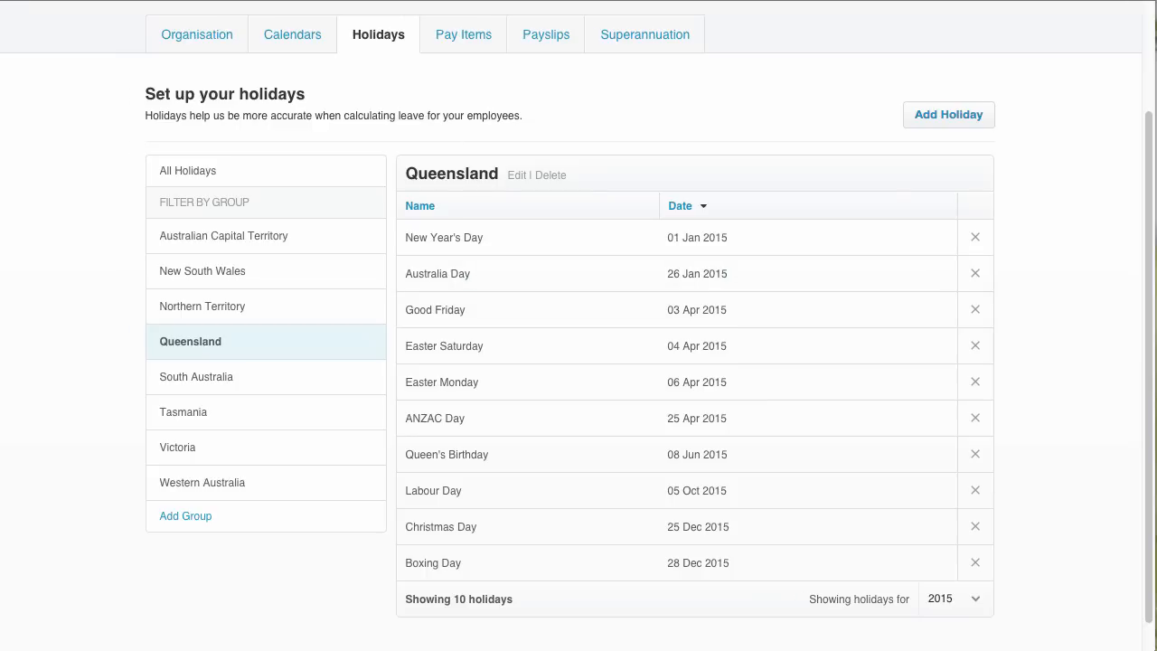
- Look up the Royal Queensland Show dates on the Public Holidays Australia website and return to the payroll holidays
key("super+t")
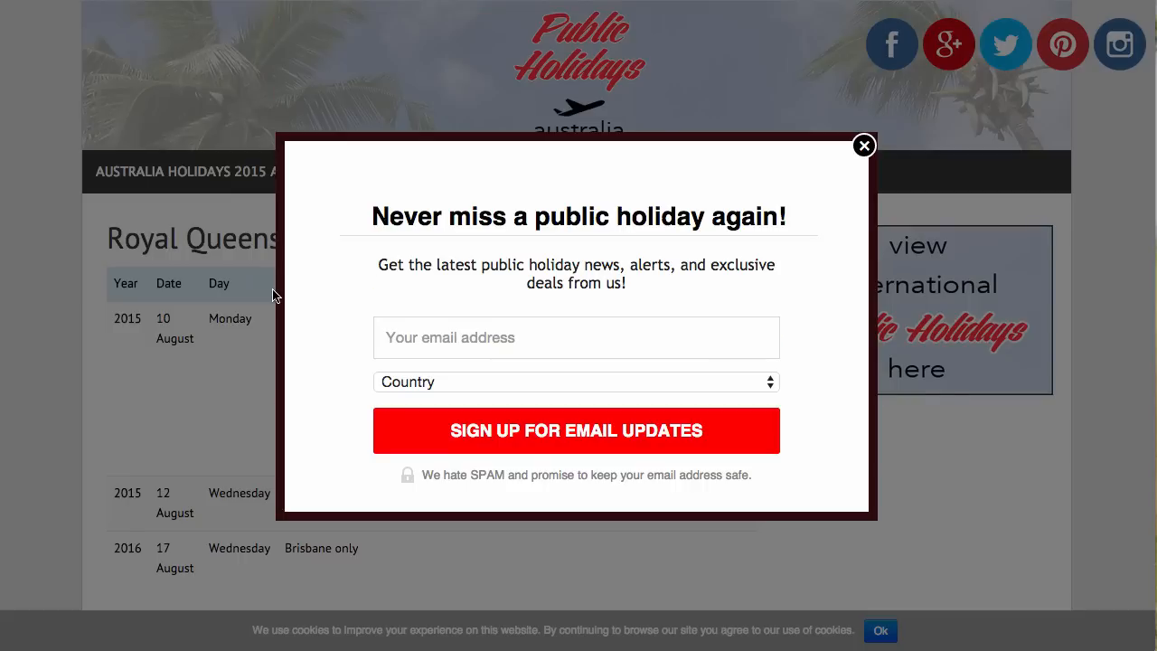
left_click(273, 293)
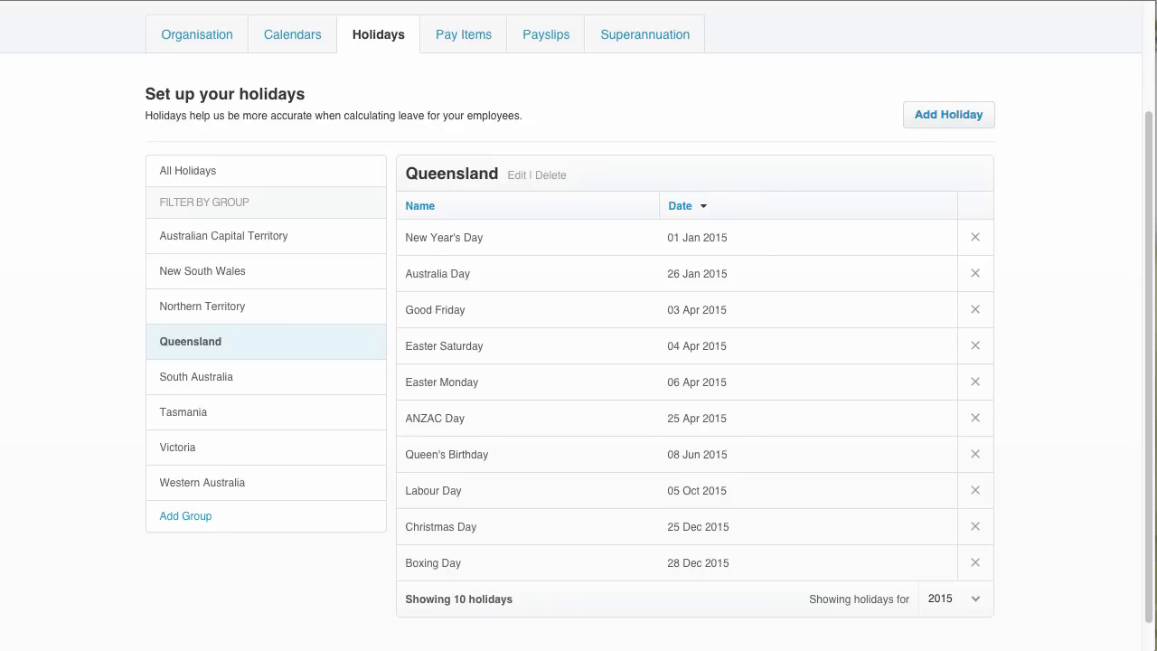
- Start a new Queensland holiday named "Royal Queensland Show 2015", copying the name from the Public Holidays Australia page
left_click(943, 119)
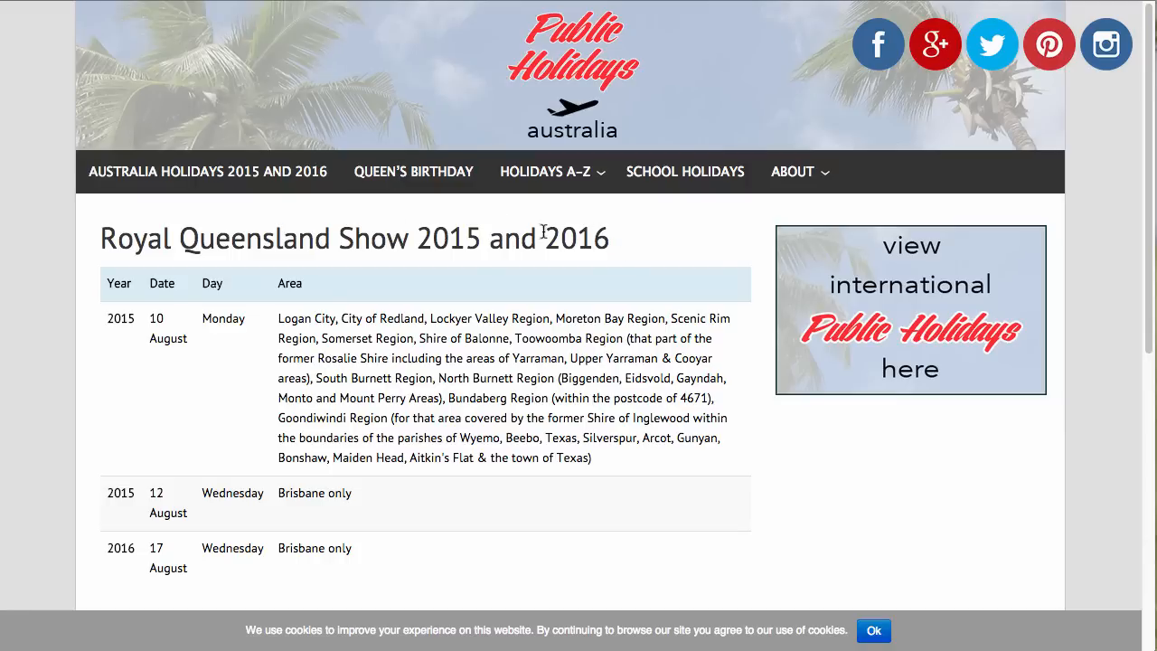
left_click_drag(477, 235, 110, 237)
right_click(110, 236)
left_click(136, 246)
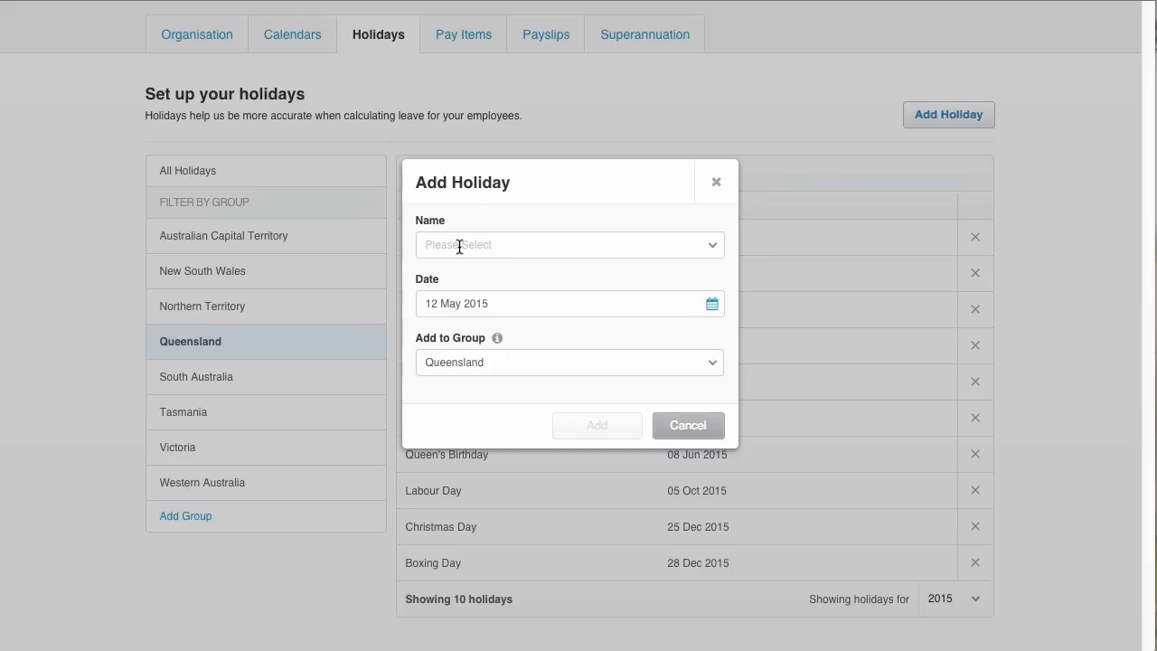
left_click(458, 245)
right_click(459, 245)
left_click(428, 246)
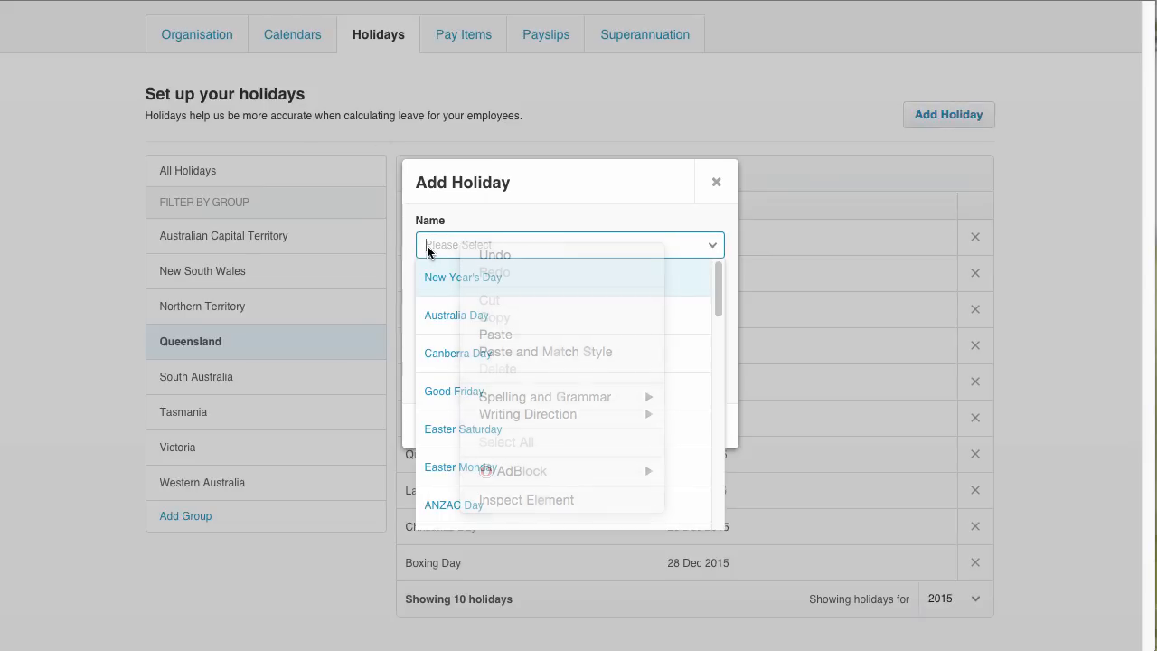
right_click(432, 246)
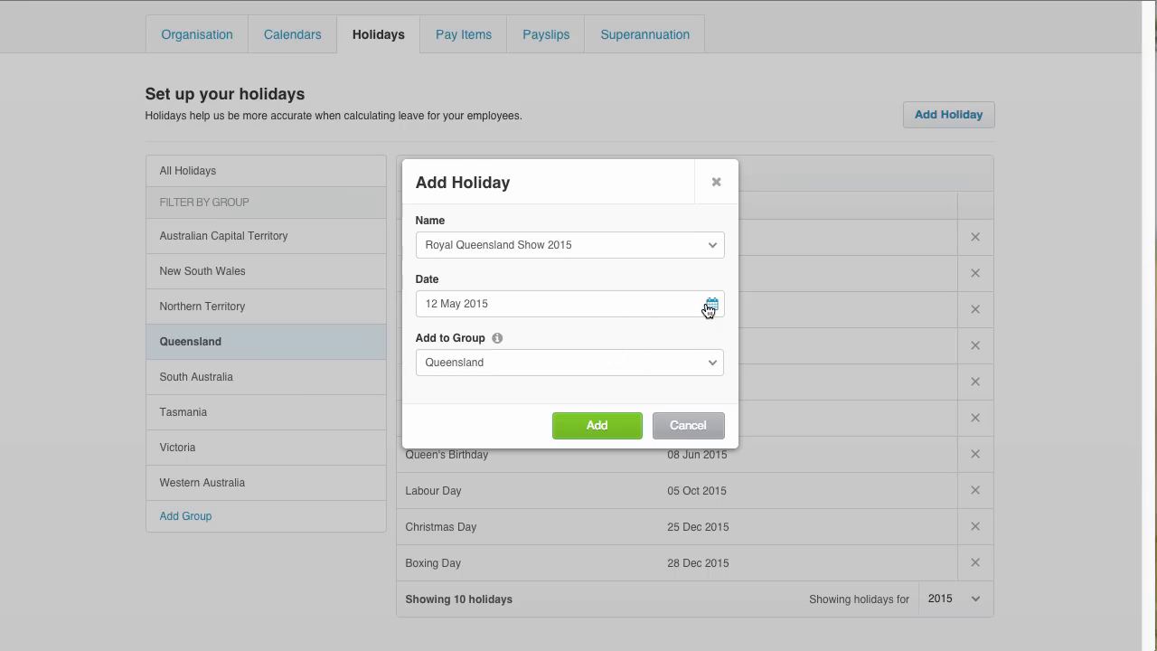
- Set the new Royal Queensland Show holiday's date to 12 Aug 2015
left_click(709, 305)
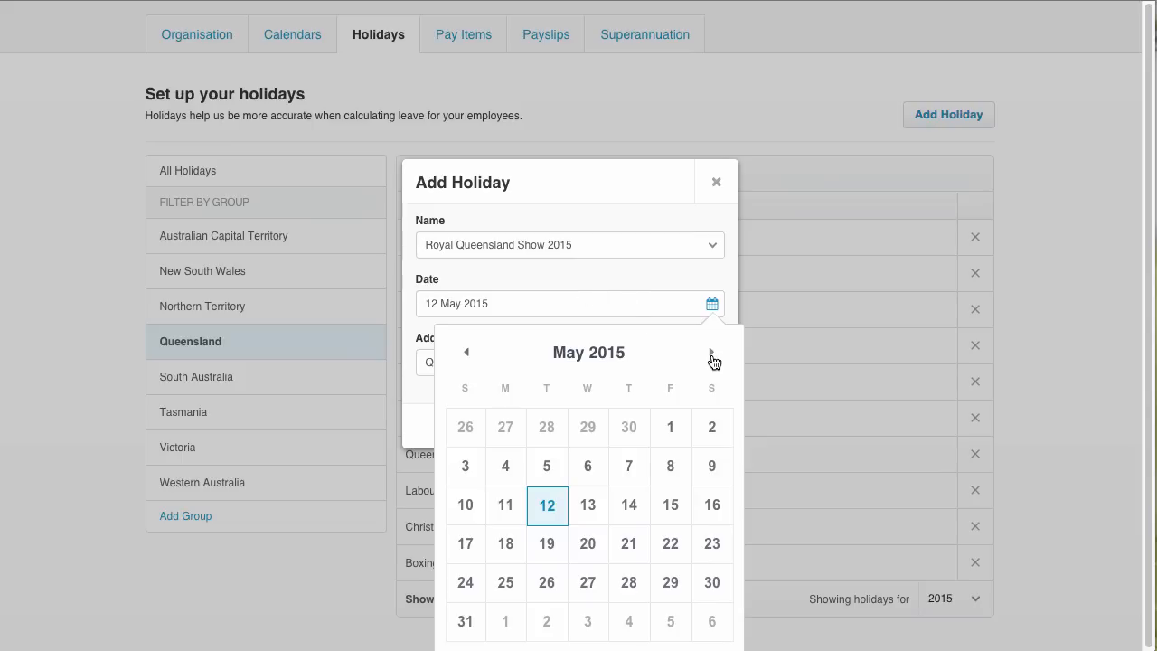
left_click(714, 354)
left_click(713, 354)
left_click(713, 353)
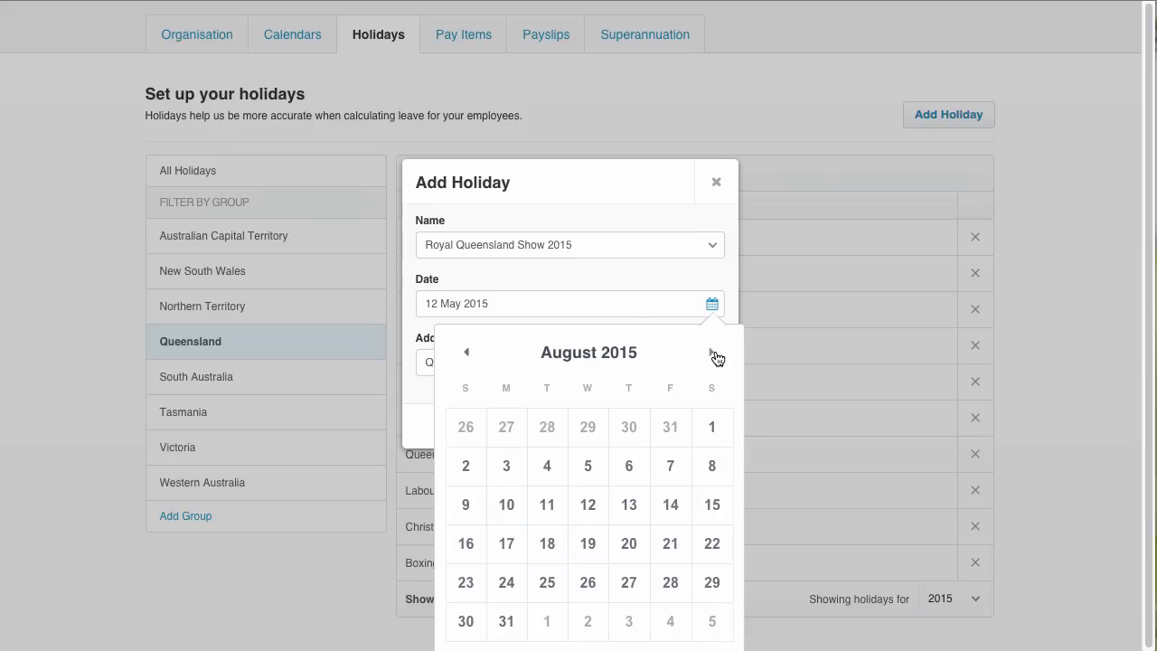
left_click(590, 504)
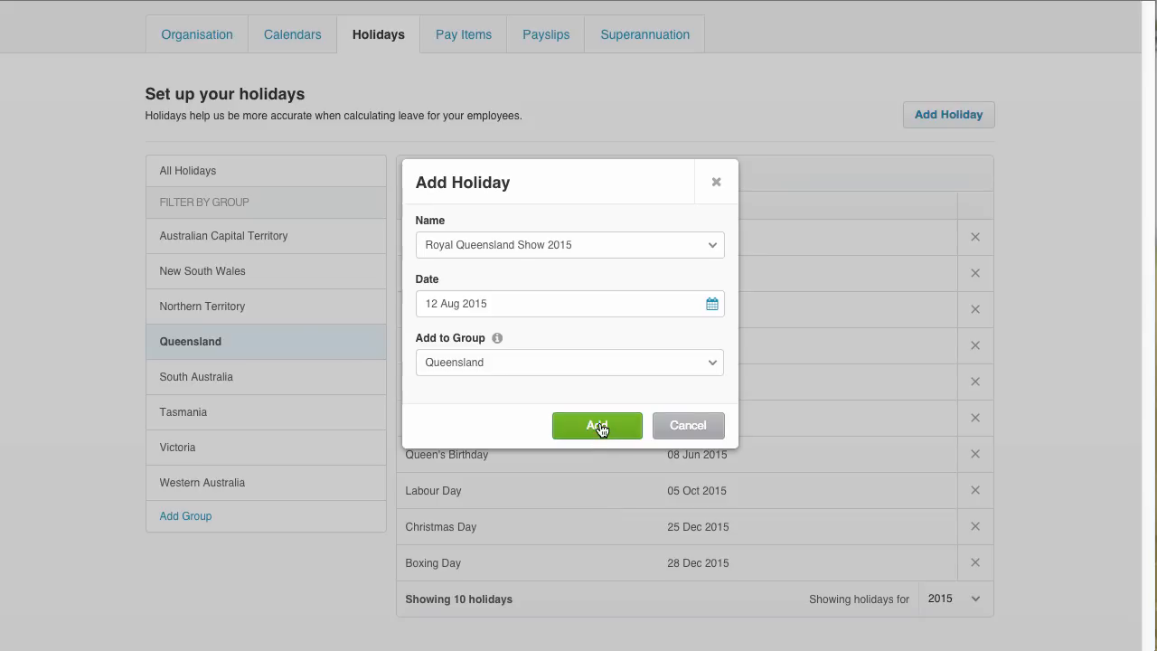
- Append "Brisbane ONLY" to the Royal Queensland Show 2015 holiday name and add the holiday to the Queensland group
left_click(595, 245)
left_click(596, 246)
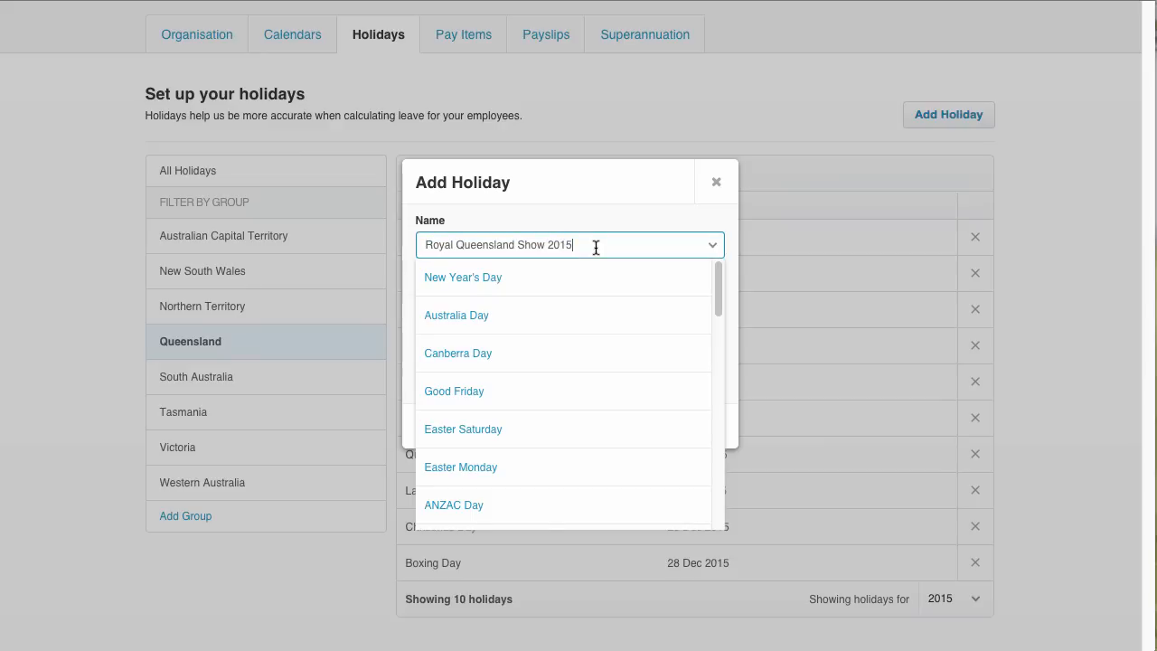
type("Br")
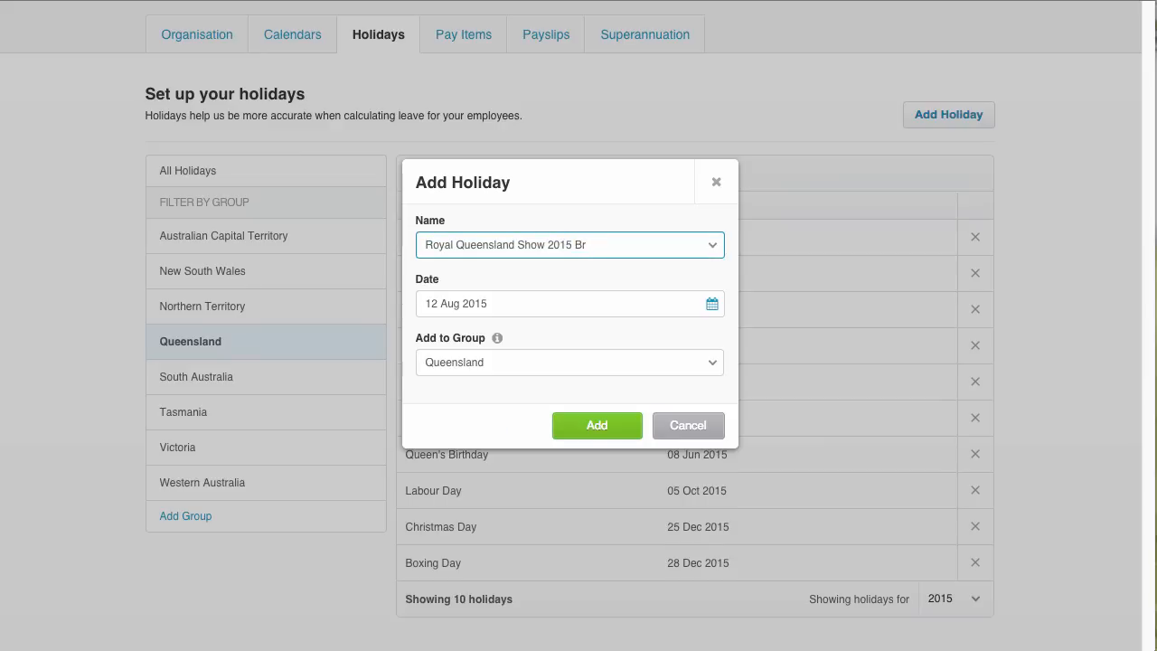
type("isbane ONLY")
left_click(597, 425)
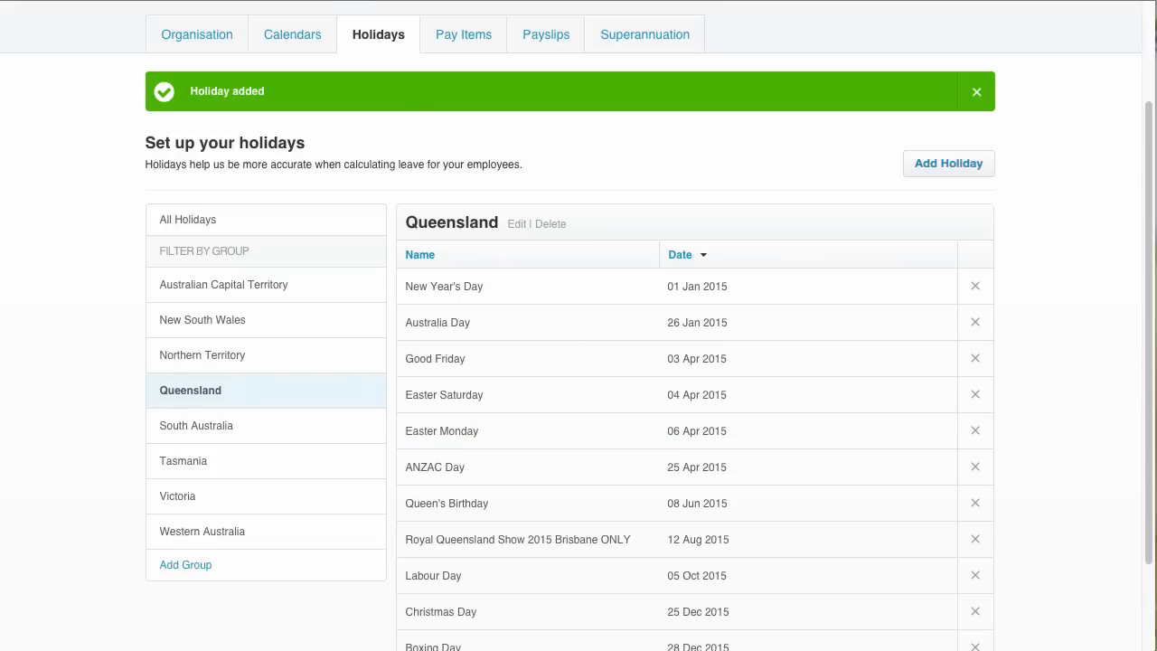
- Check the areas covered by each Royal Queensland Show date on the Public Holidays Australia website and return to the payroll holidays
key("ctrl+Tab")
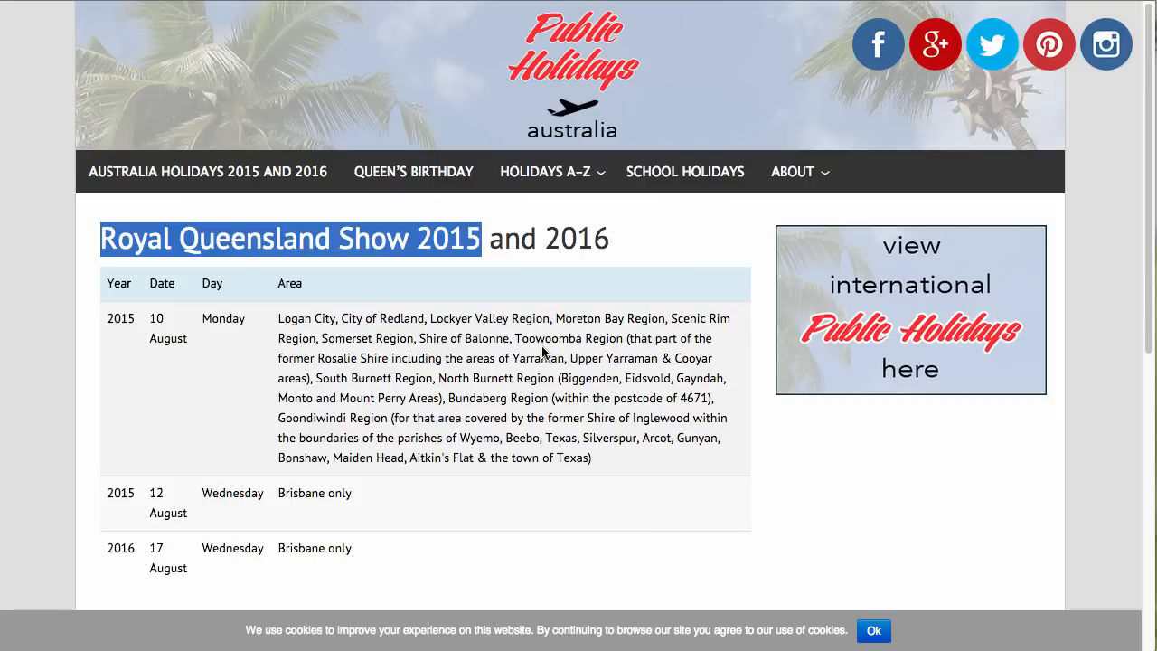
left_click(543, 352)
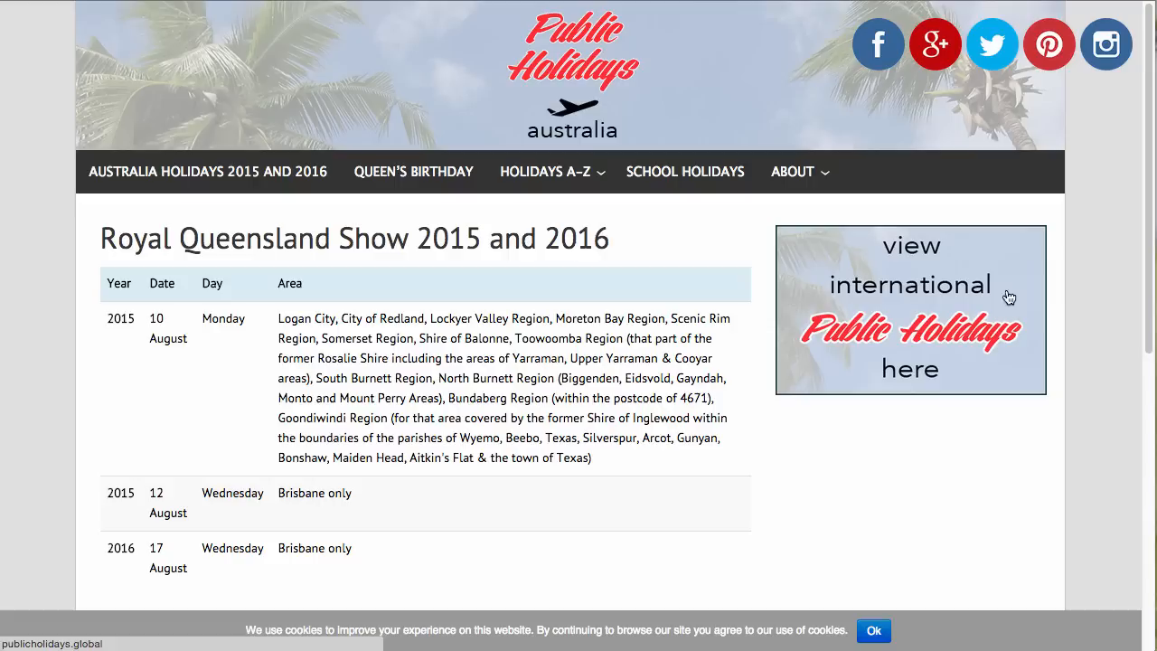
mouse_move(1149, 332)
left_mouse_down()
mouse_move(1152, 452)
mouse_move(1152, 326)
left_mouse_up()
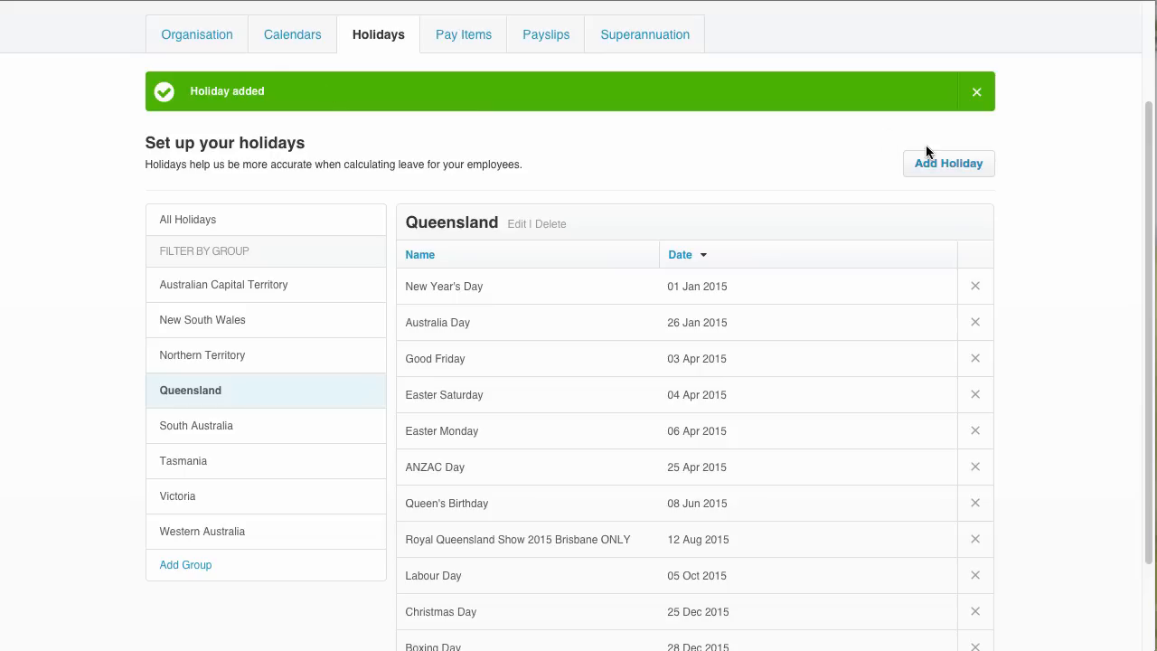
- Open the payroll pay items, review the Ordinary Hours earnings rate and save it with its existing settings
left_click_drag(1150, 156, 1153, 90)
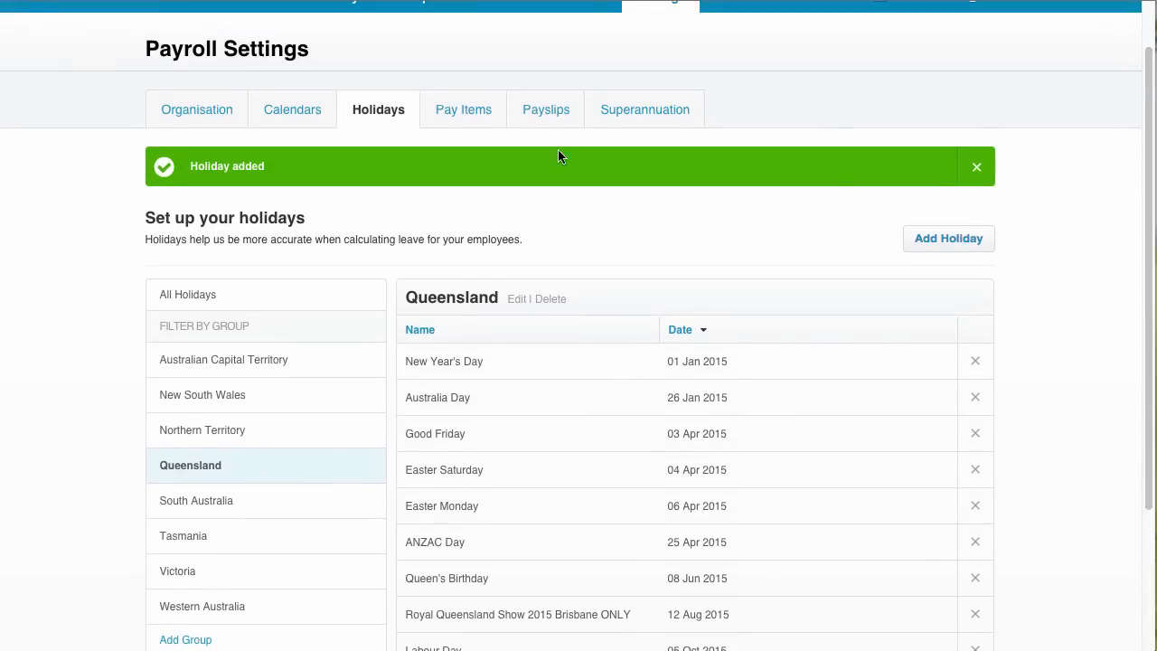
left_click(976, 167)
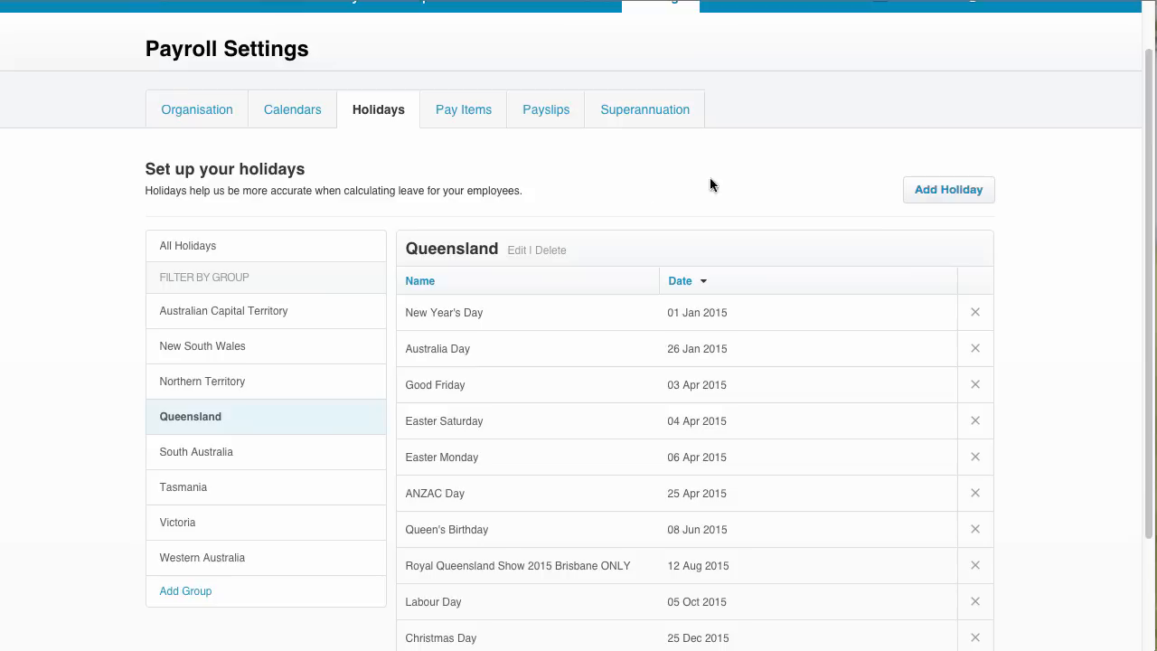
left_click(471, 113)
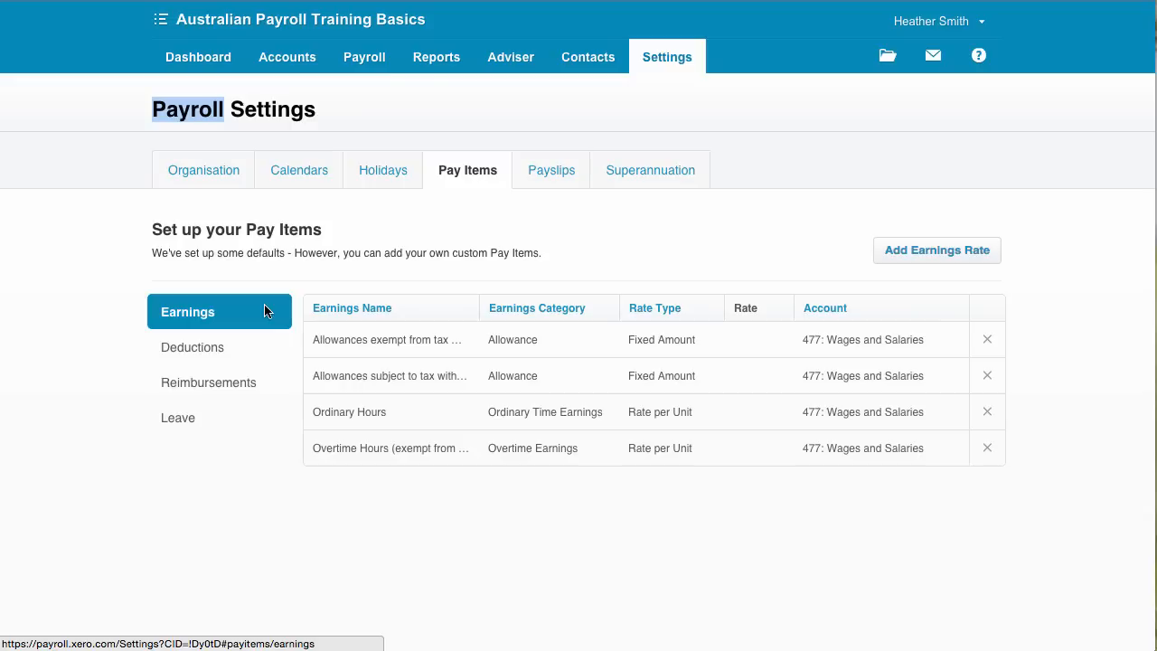
left_click(359, 417)
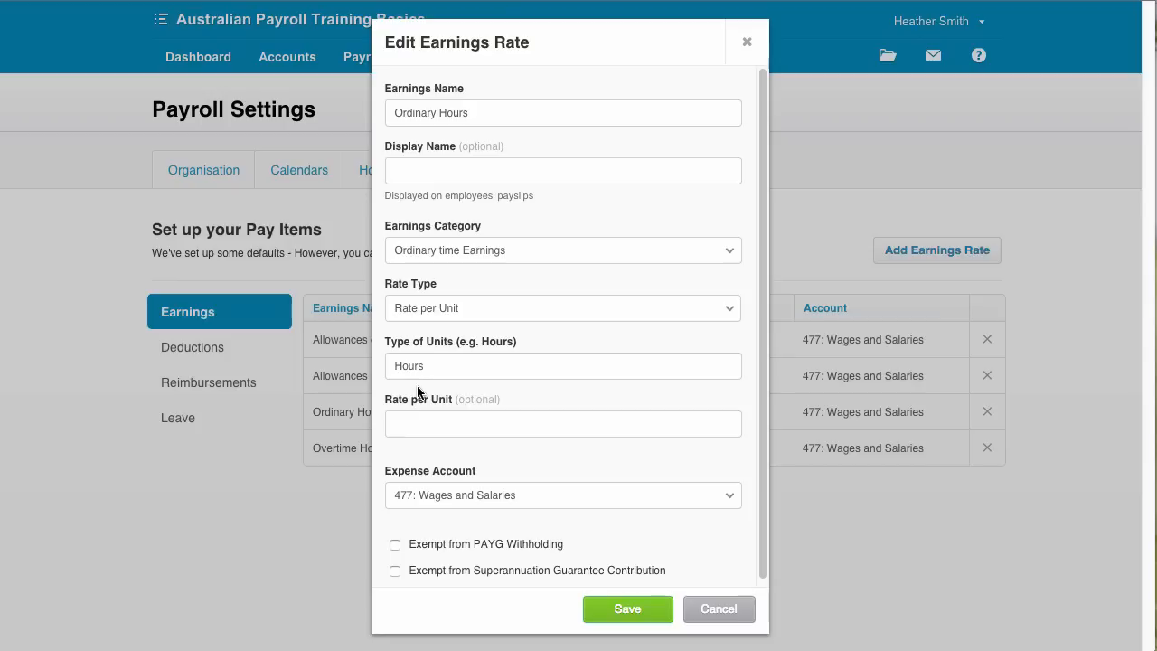
left_click(627, 611)
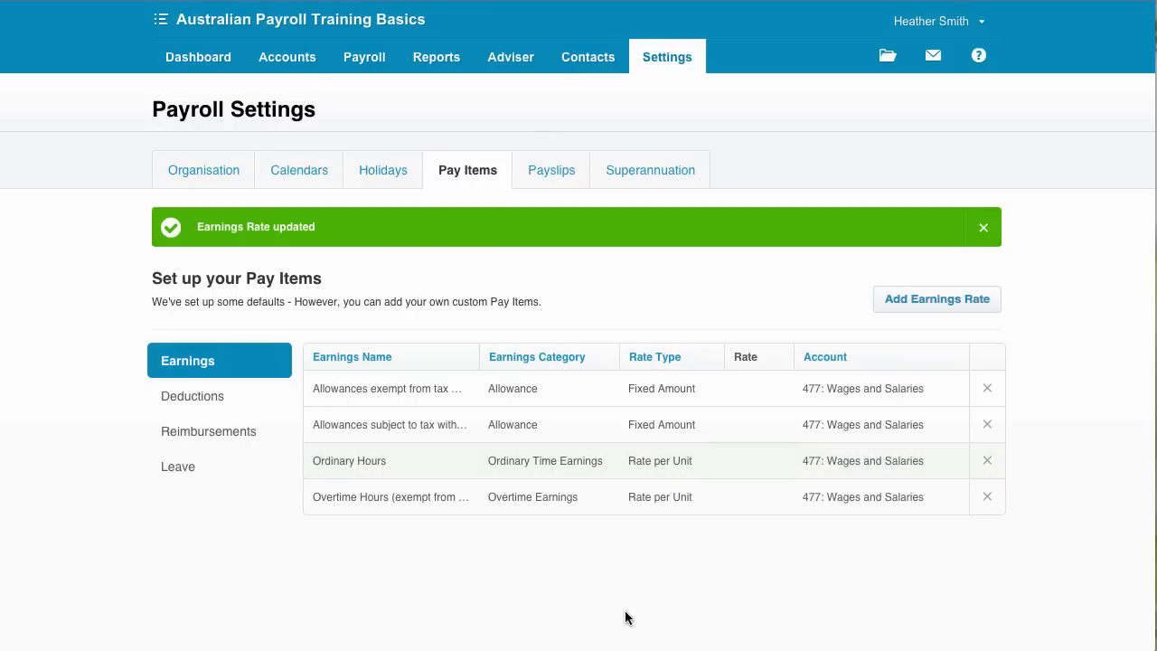
- Open the Overtime Hours (exempt from super) earnings rate and set its display name to "Overtime Hours (Time and a half)"
left_click(555, 501)
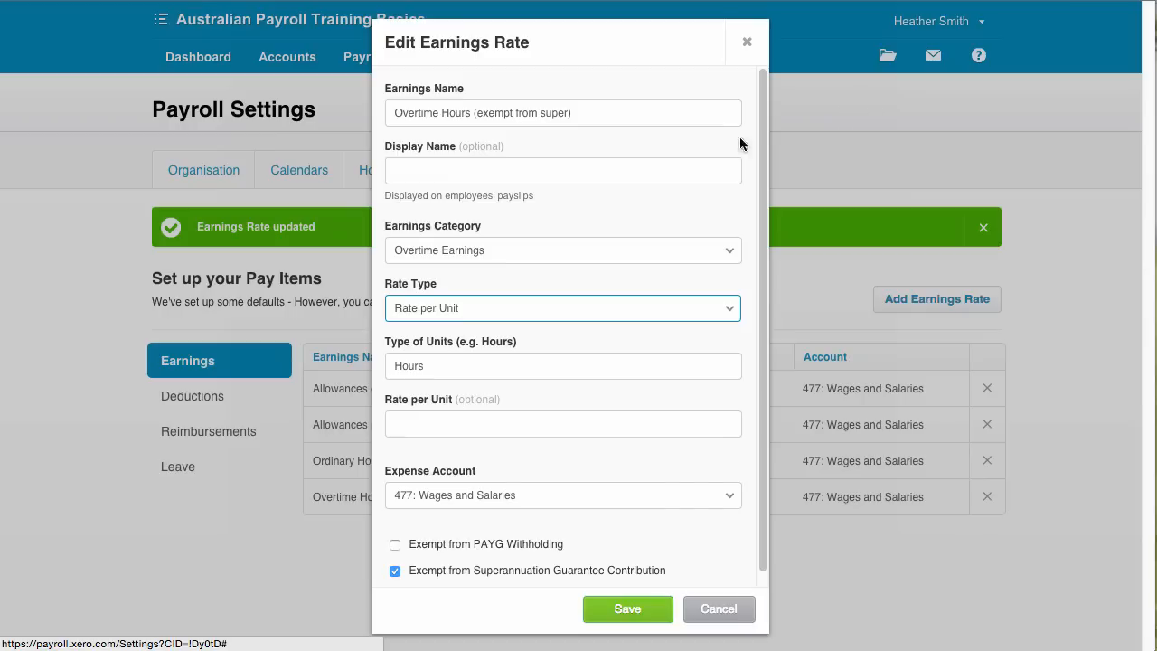
left_click(462, 168)
type("O")
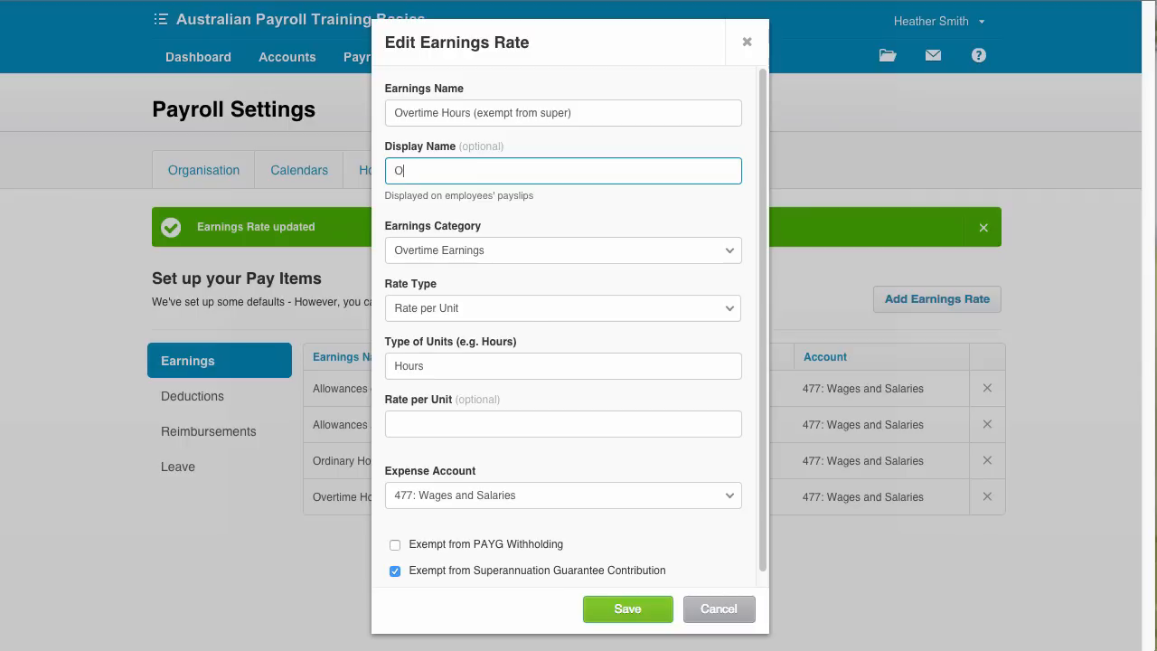
type("vertime Hours (Time and a half)")
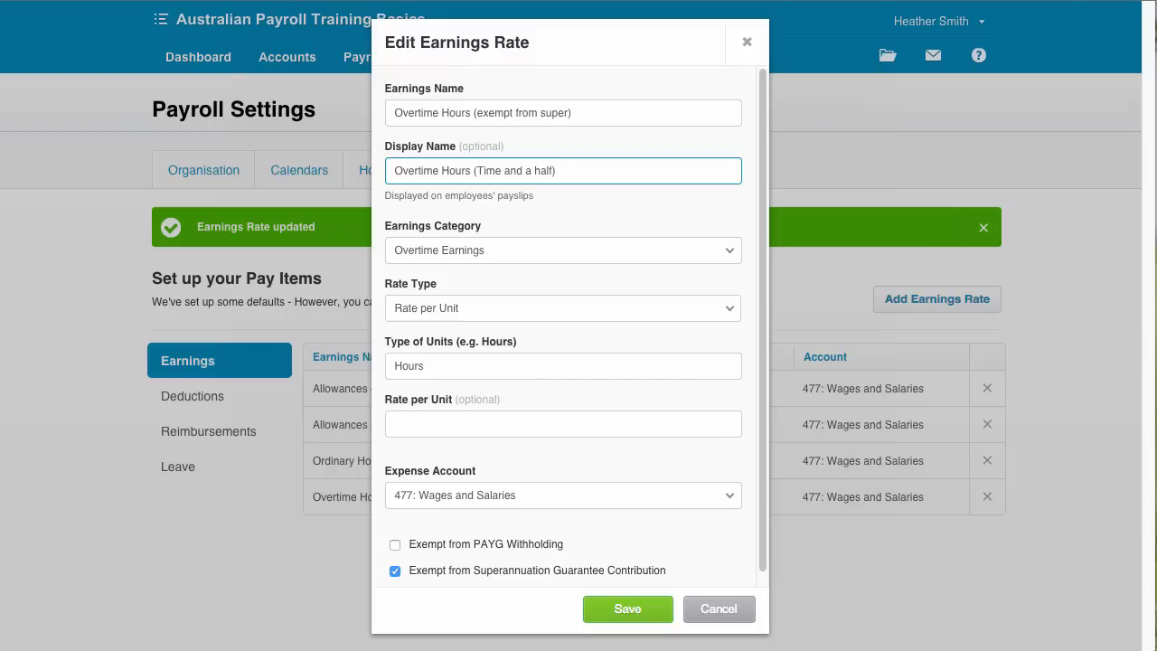
- Set the overtime rate type to Multiple of employee's ordinary earnings rate with a multiple of 1.5, and save the earnings rate
left_click(533, 313)
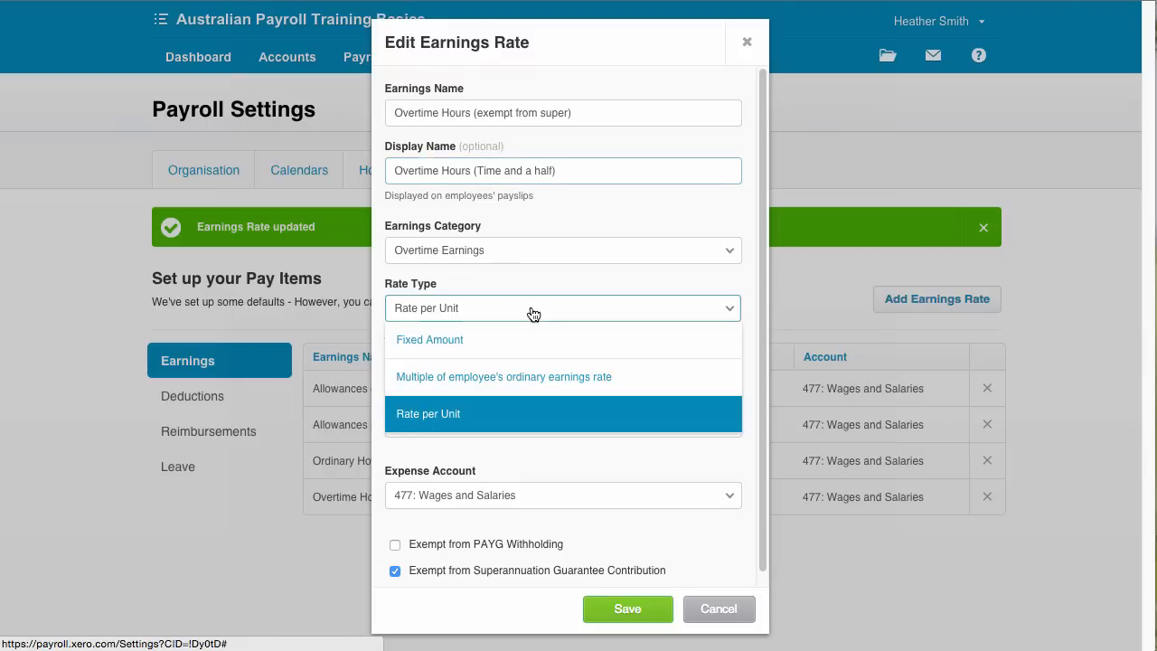
left_click(526, 385)
left_click(480, 370)
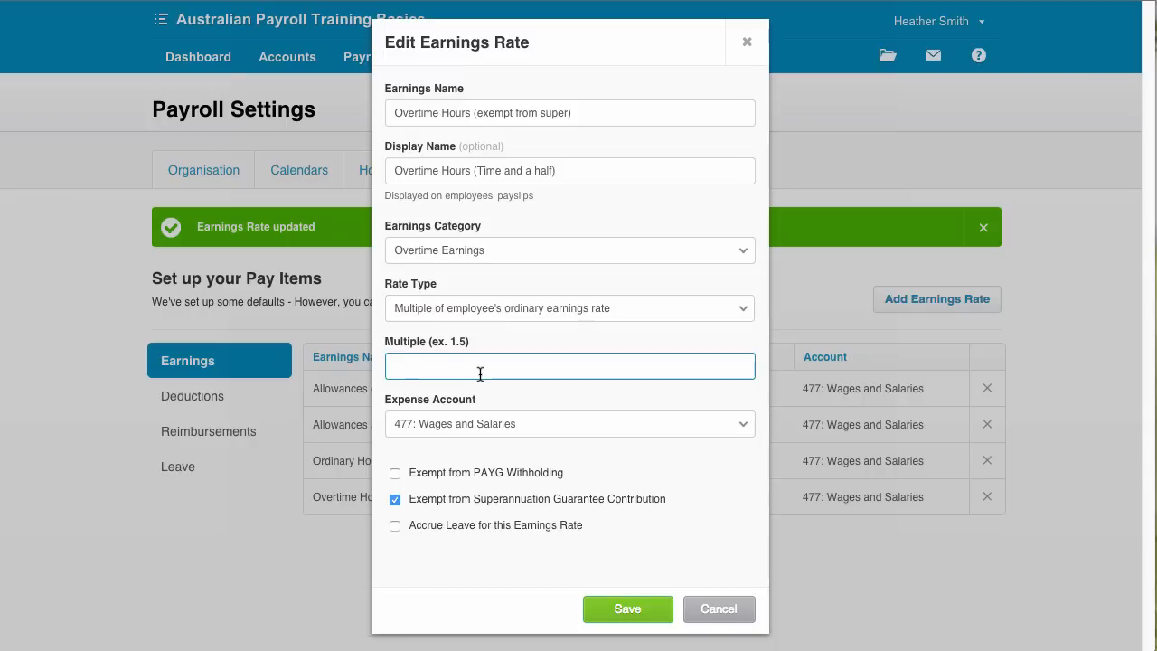
type("1.5")
left_click(637, 611)
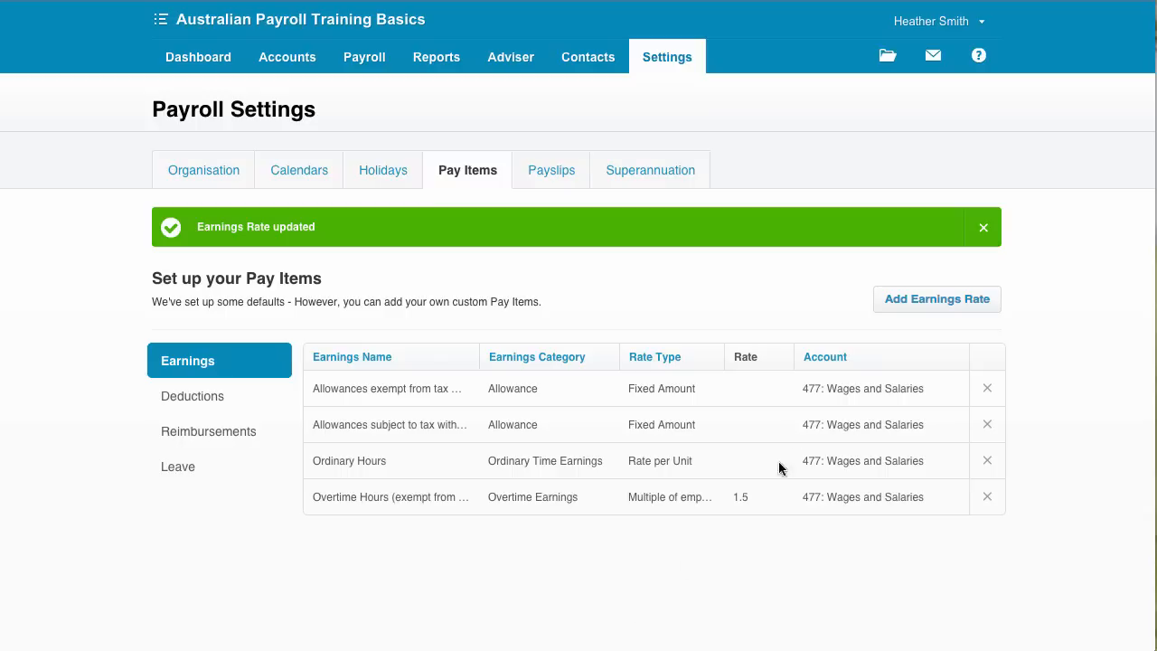
- Start an earnings rate named and displayed as "Overtime (Double Time)", in category Overtime Earnings, at a multiple of 2 times ordinary earnings
left_click(934, 299)
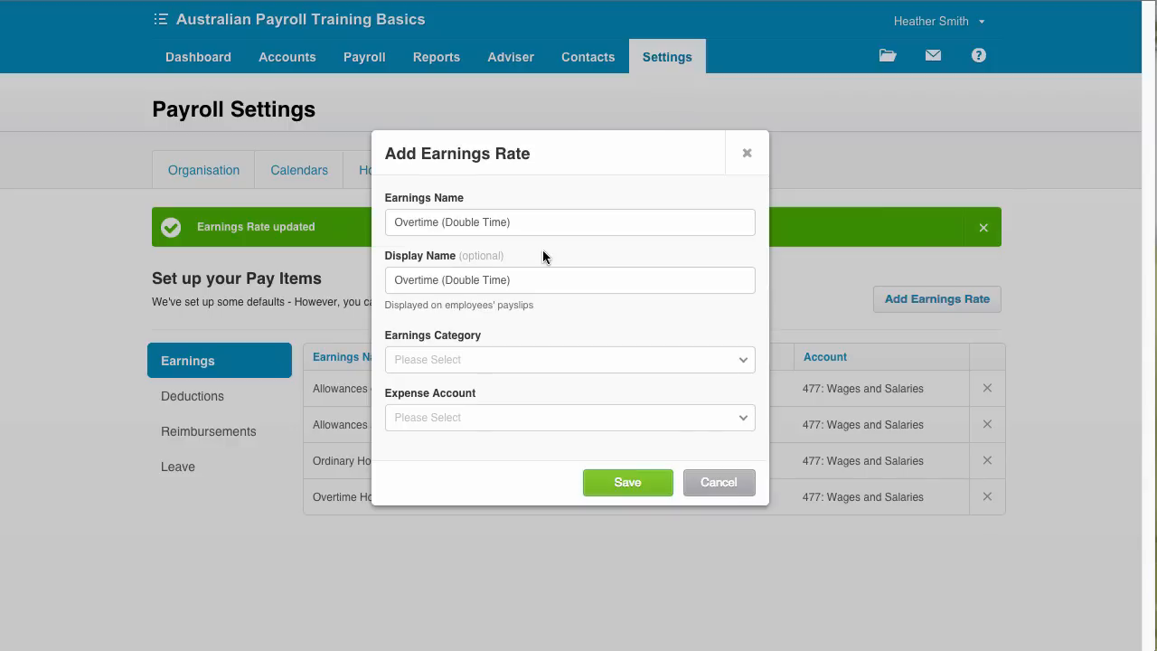
left_click(508, 359)
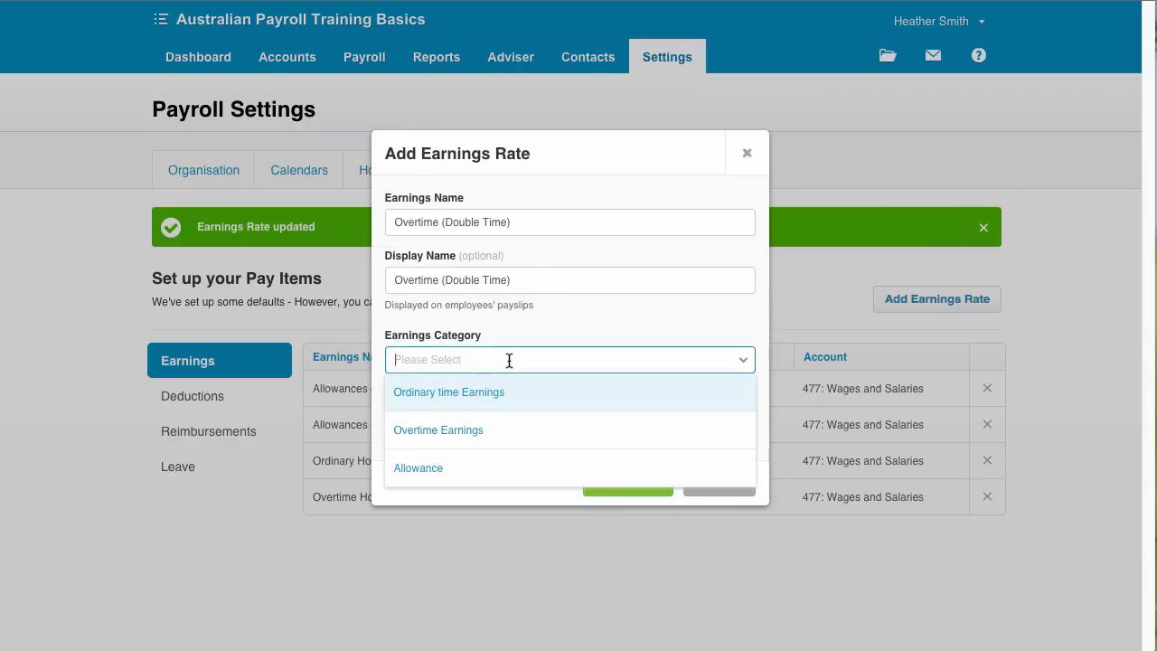
left_click(496, 440)
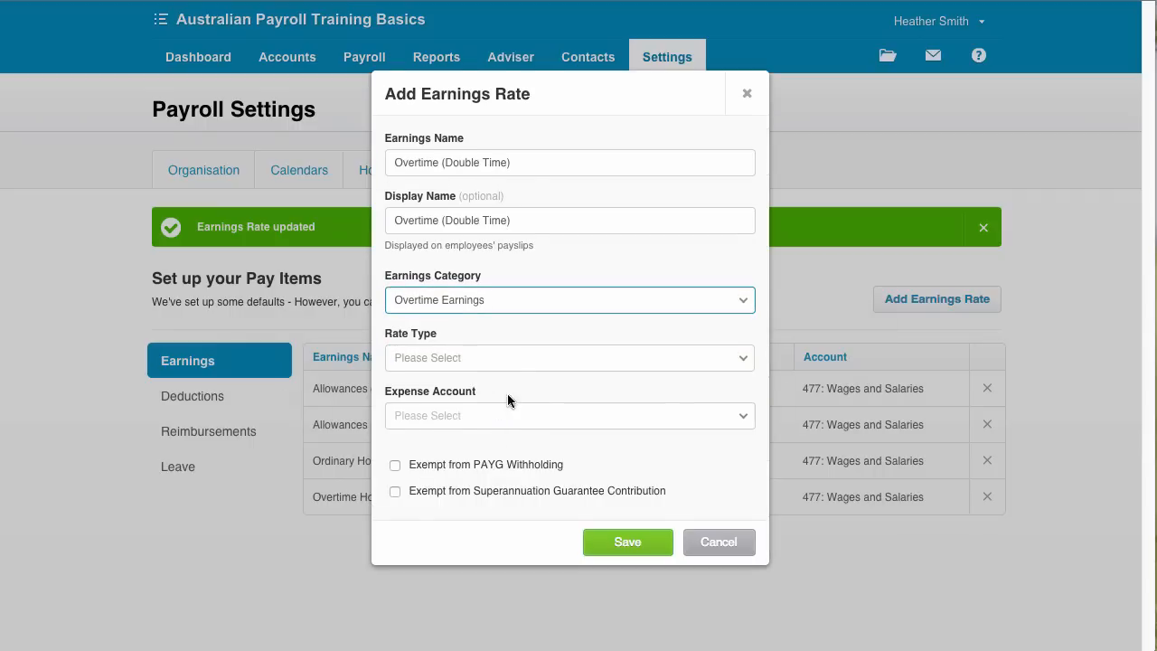
left_click(506, 369)
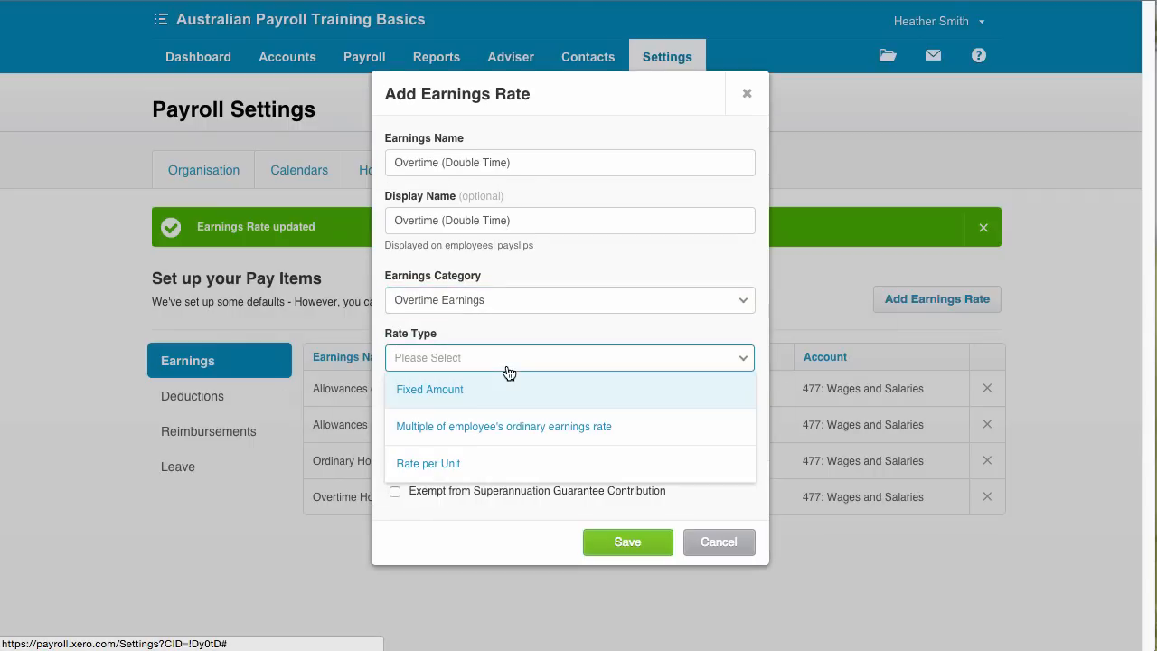
left_click(494, 429)
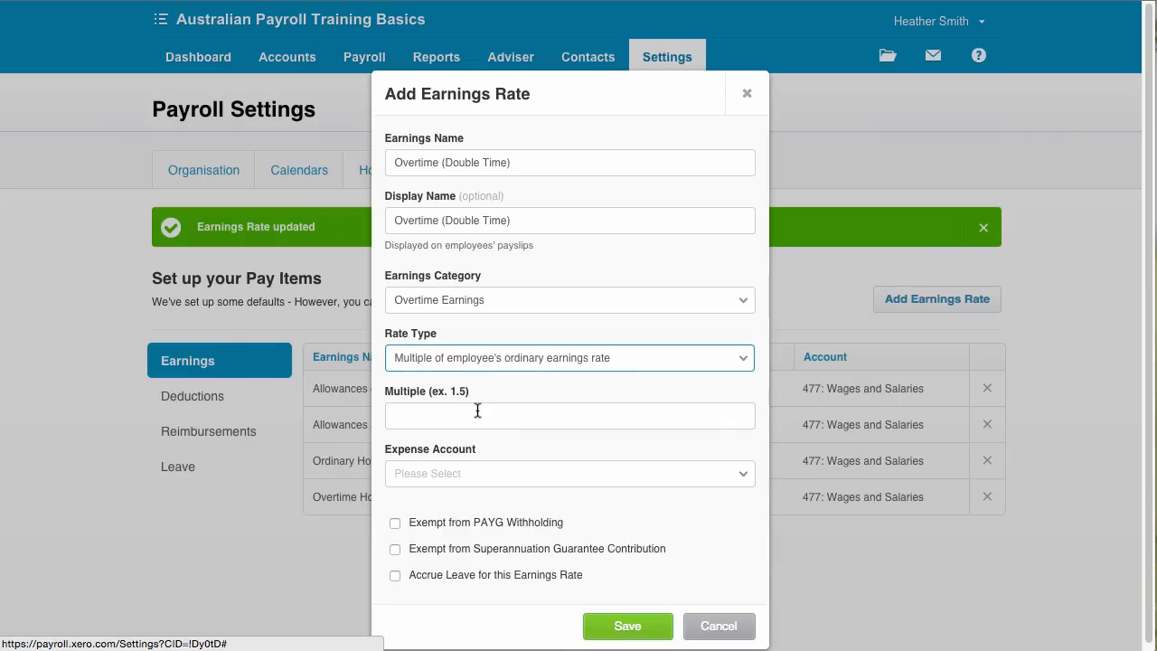
left_click(477, 411)
type("2")
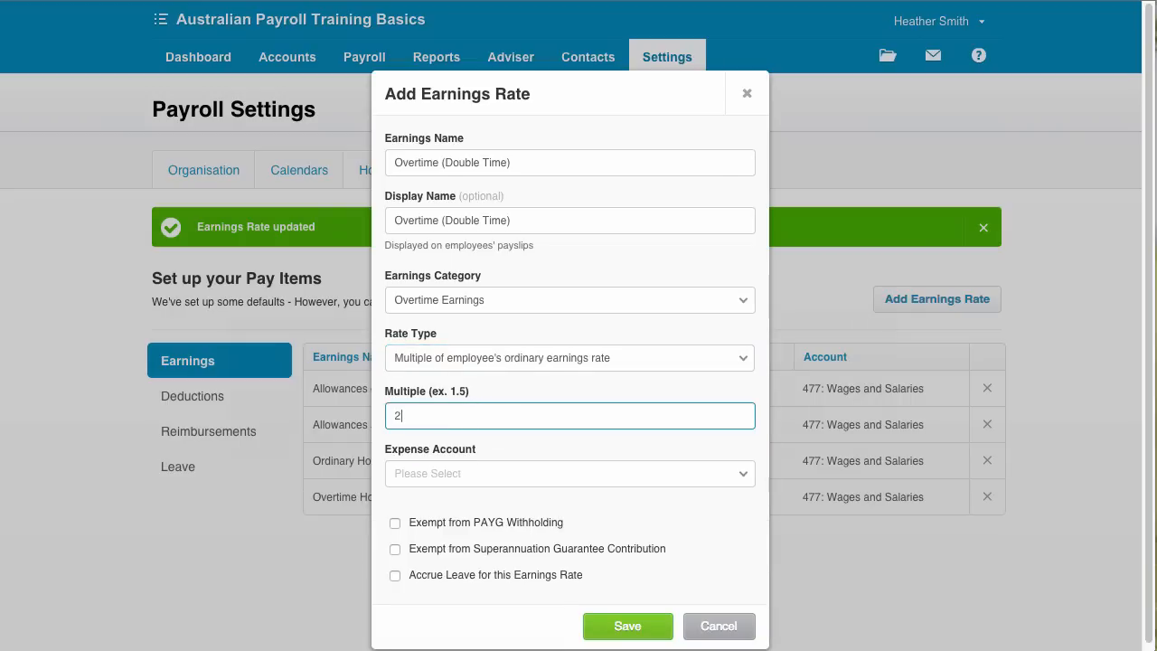
- Assign the double time rate to expense account 477: Wages and Salaries, exempt it from Superannuation Guarantee Contribution and save it
left_click(463, 473)
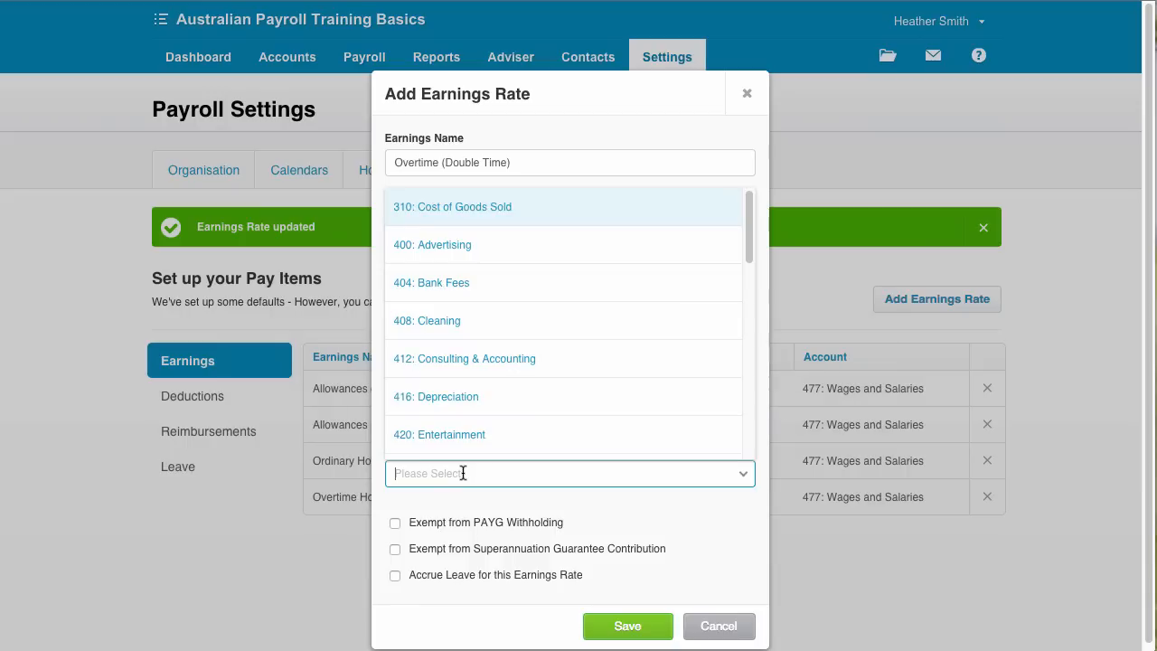
type("wag")
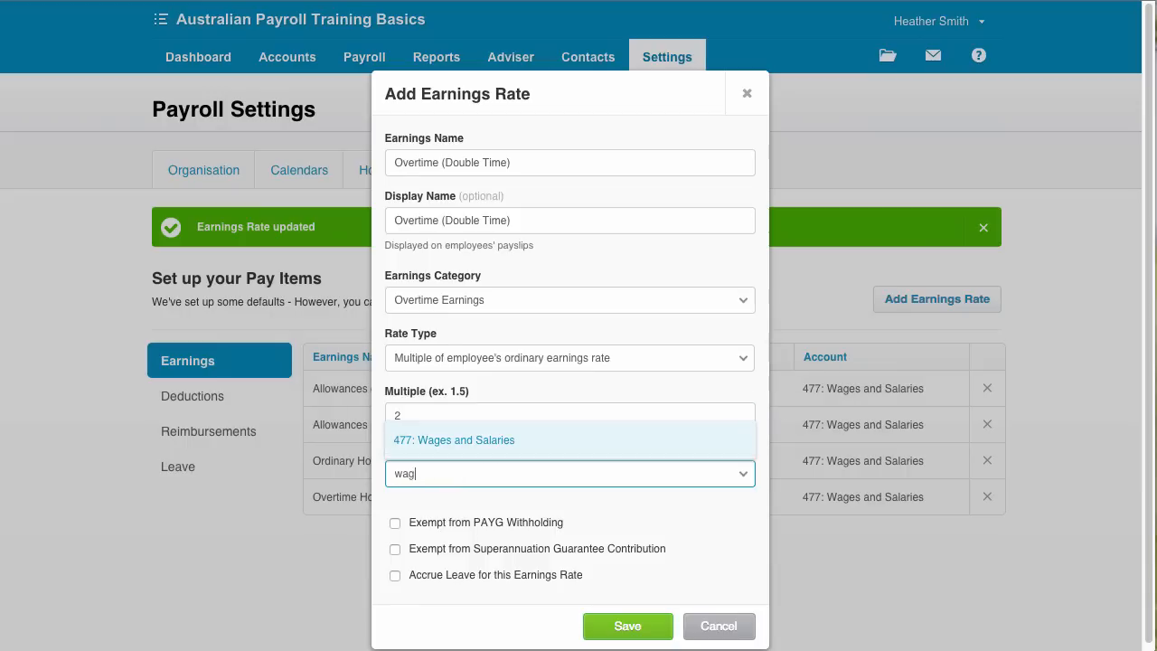
left_click(499, 442)
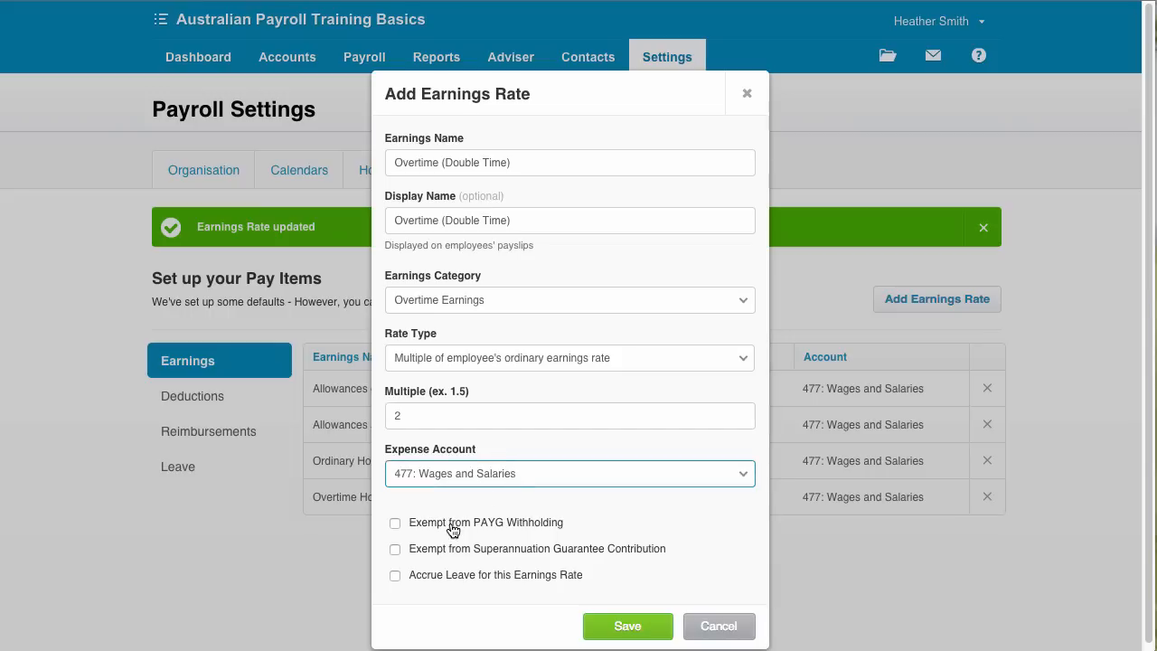
left_click(396, 546)
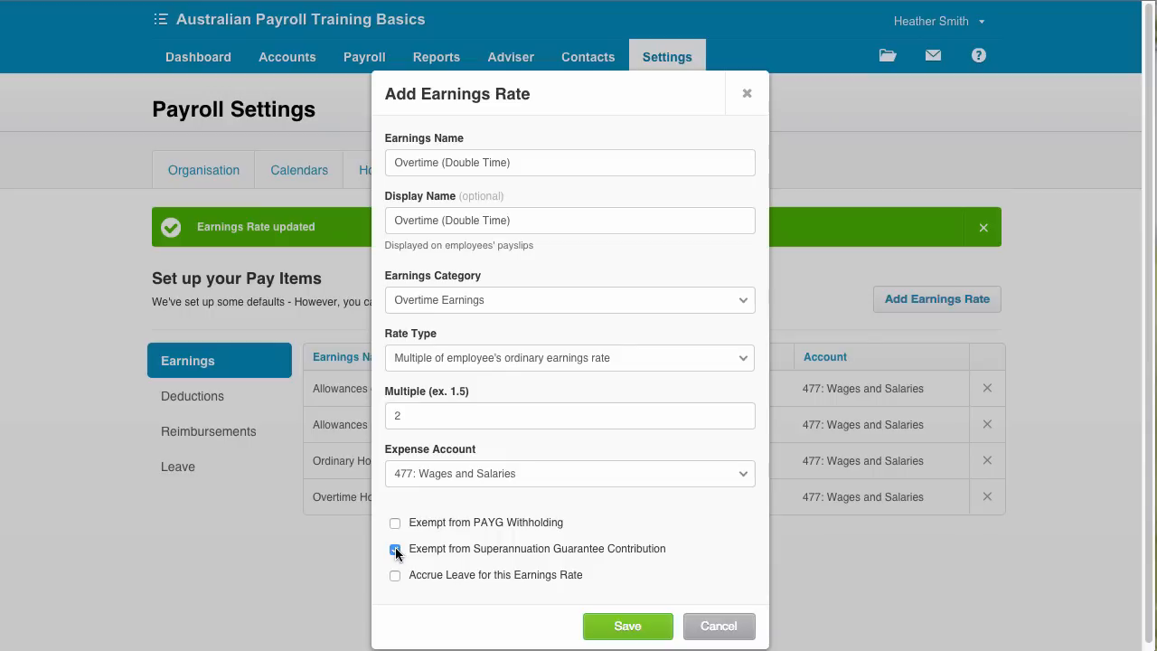
left_click(627, 627)
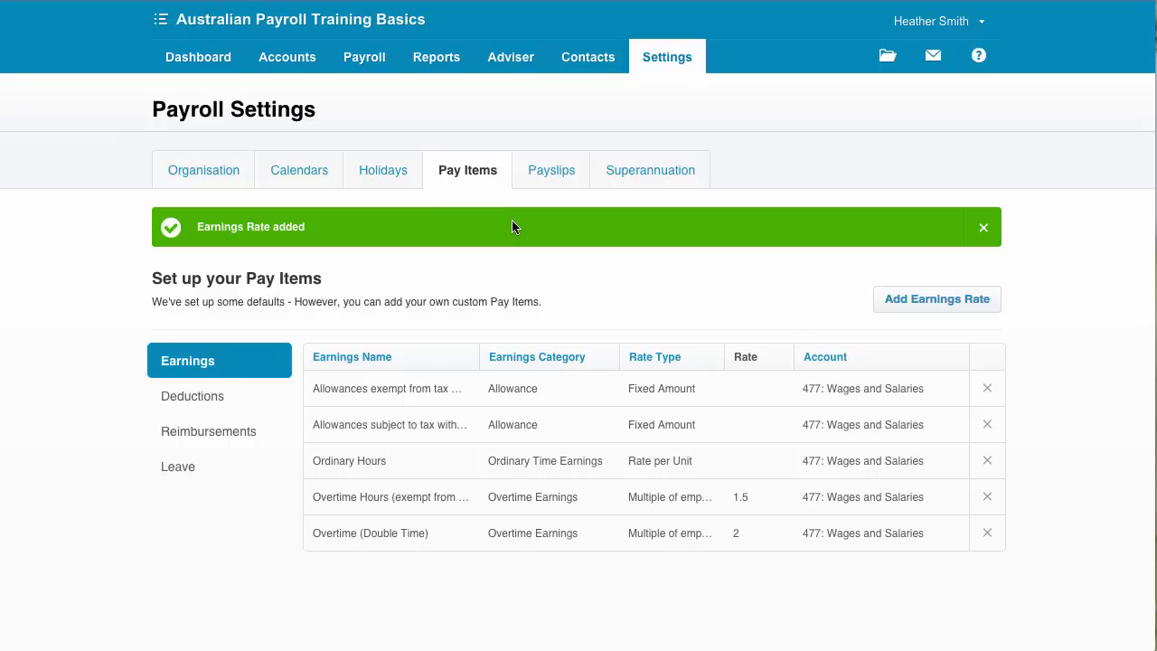
- Give the allowance exempt from tax withholding and super the display name "Travel Allowance" and a fixed amount of 25, and save it
left_click(415, 393)
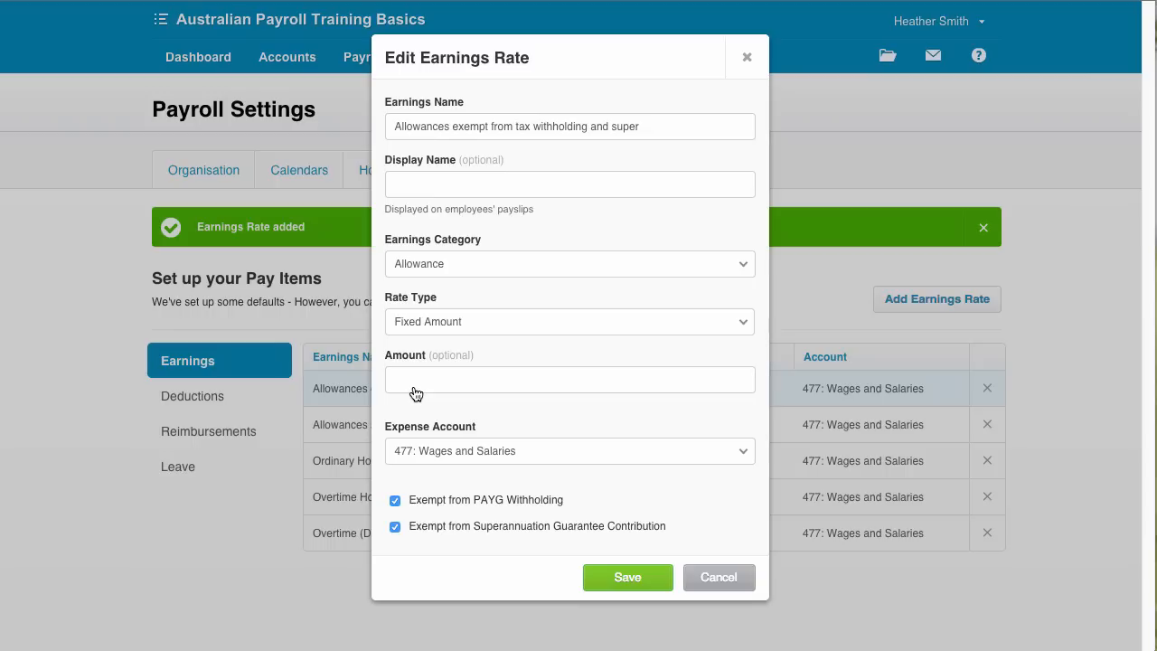
left_click(414, 181)
type("Trav")
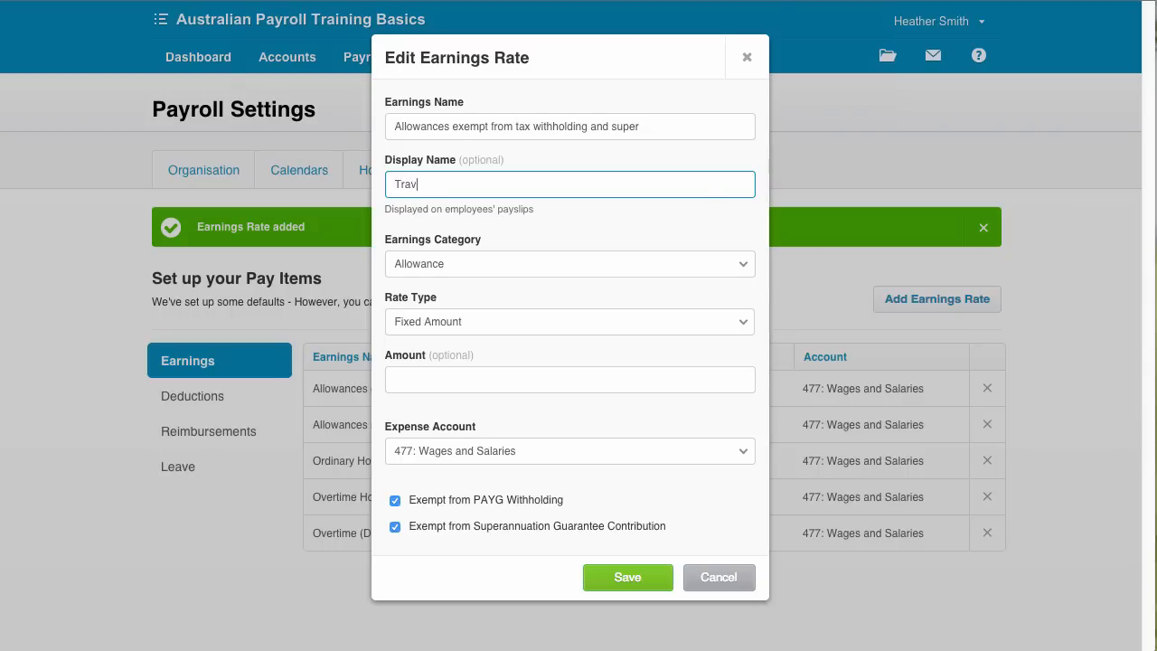
type("el Allowance")
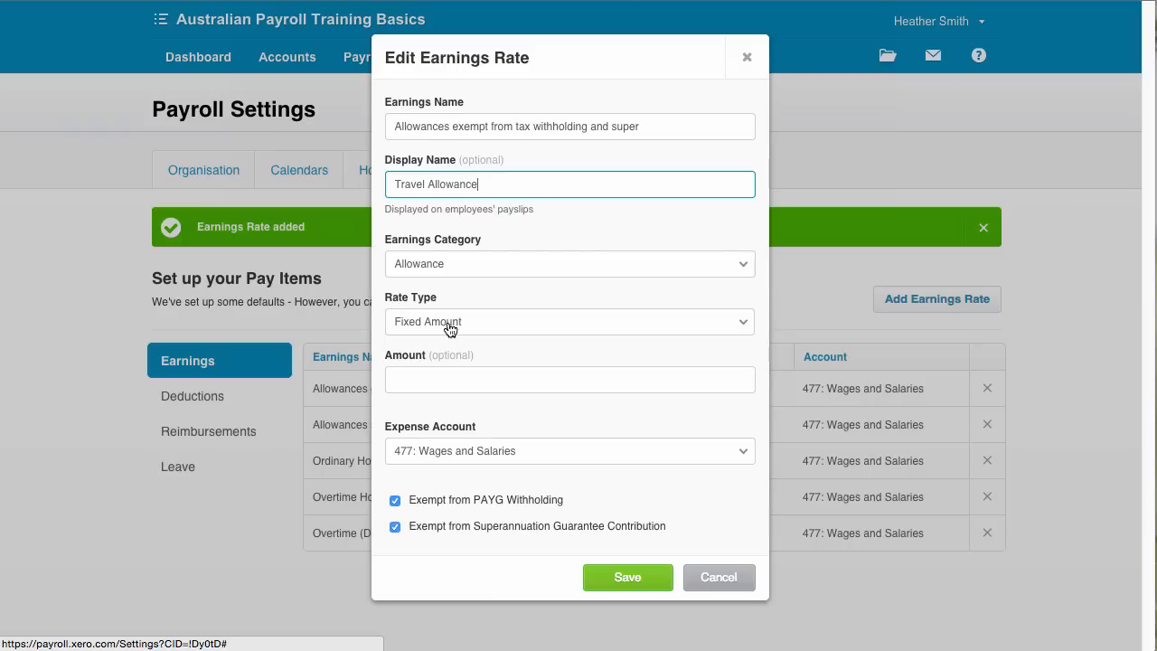
left_click(403, 382)
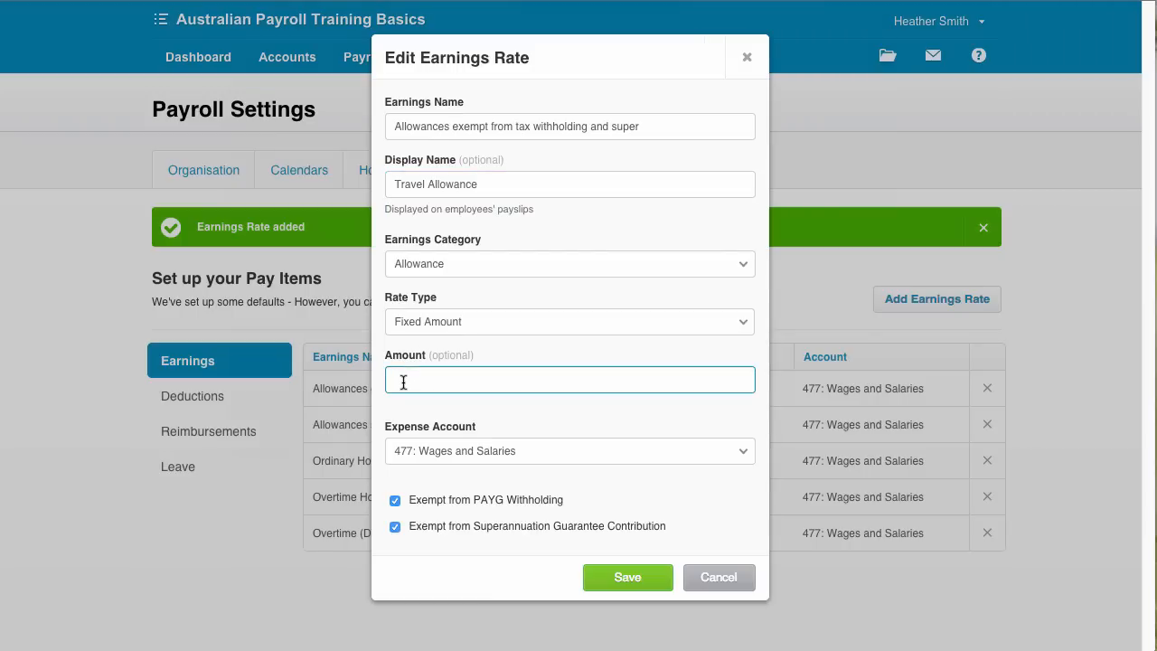
type("25")
left_click(500, 405)
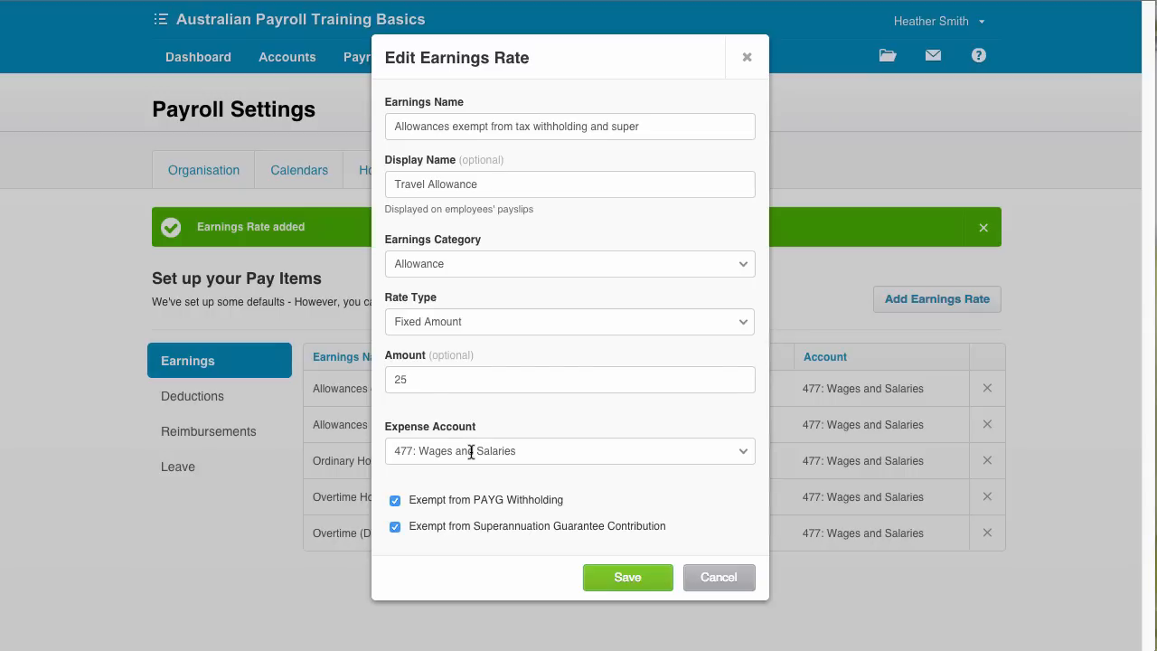
left_click(621, 579)
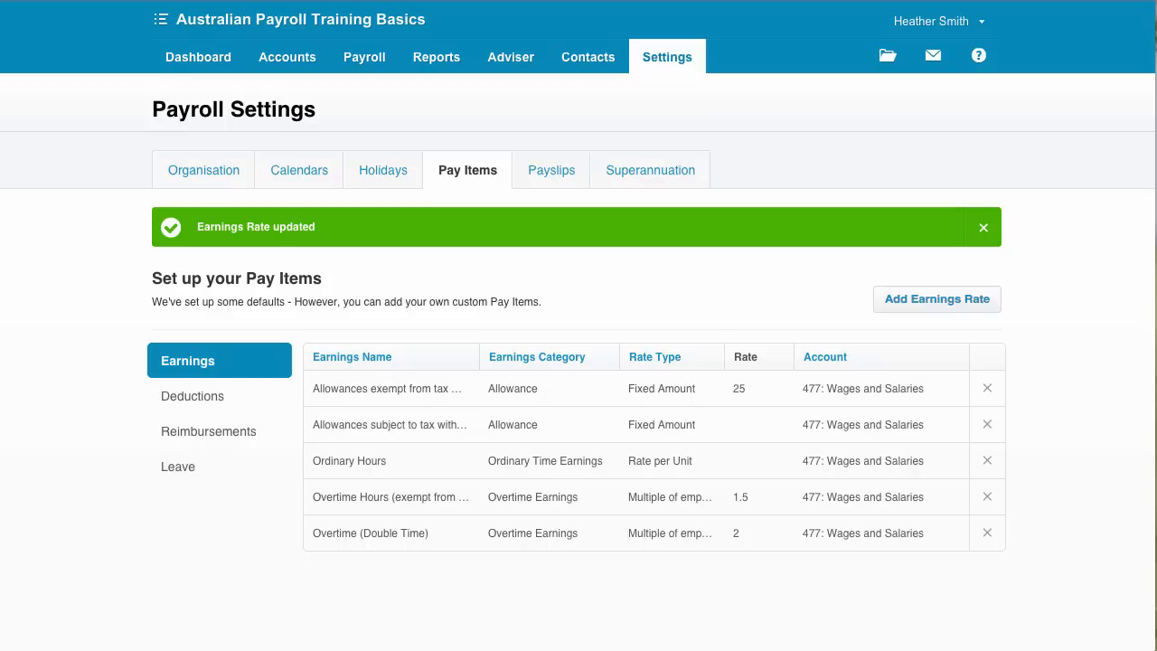
- Open the organisation's Chart of Accounts in a duplicate of the payroll settings browser tab
right_click(193, 0)
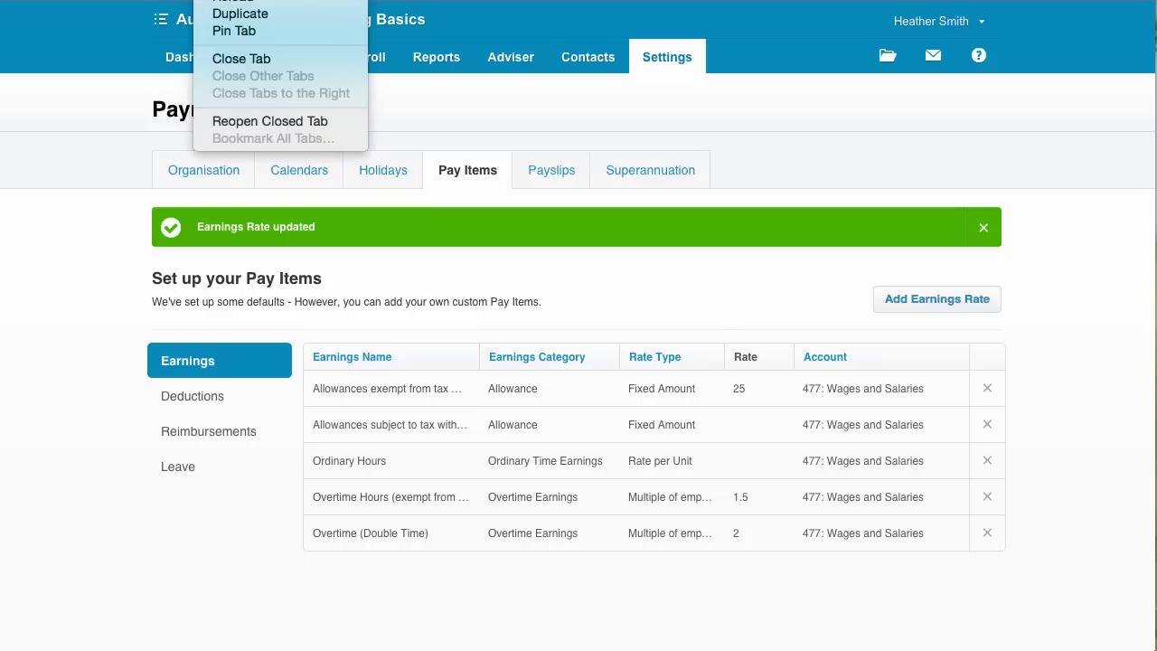
left_click(221, 12)
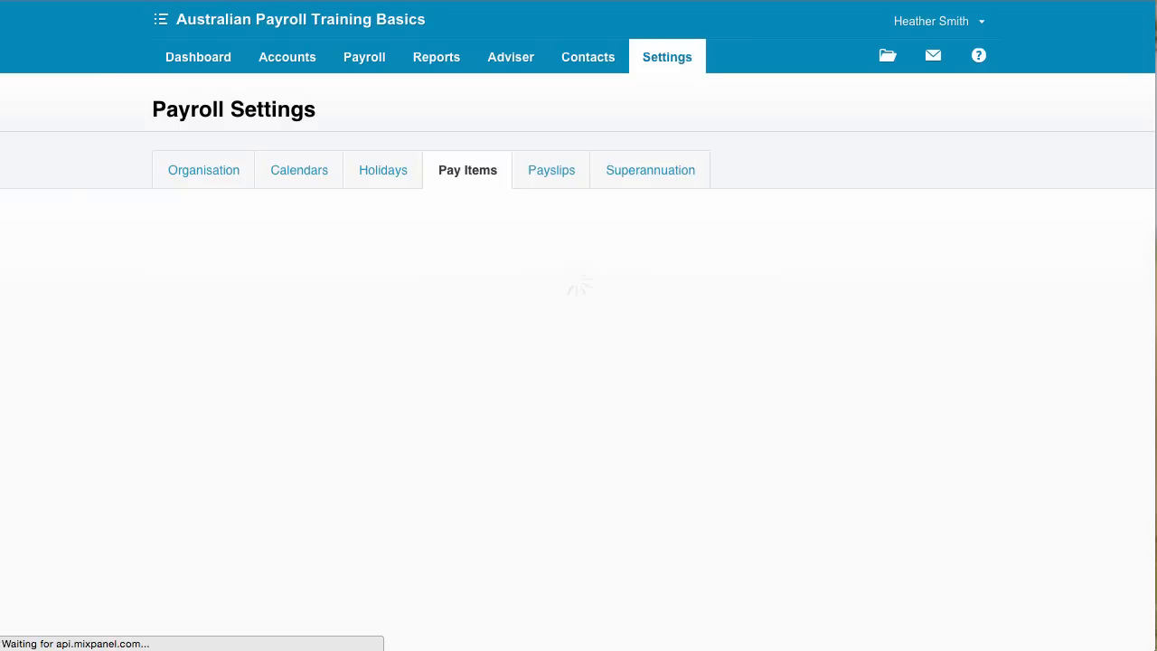
left_click(678, 58)
left_click(676, 156)
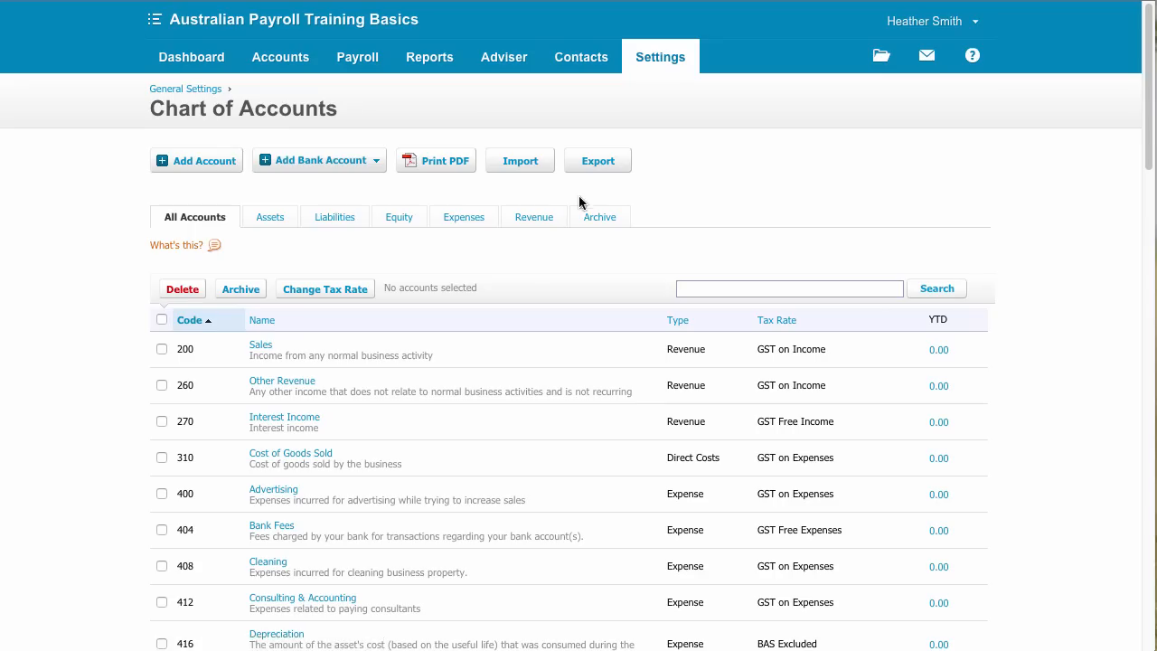
- Add an Expense account with code TA, named Travel Allowance, with BAS Excluded as its default tax, and save it
left_click(209, 165)
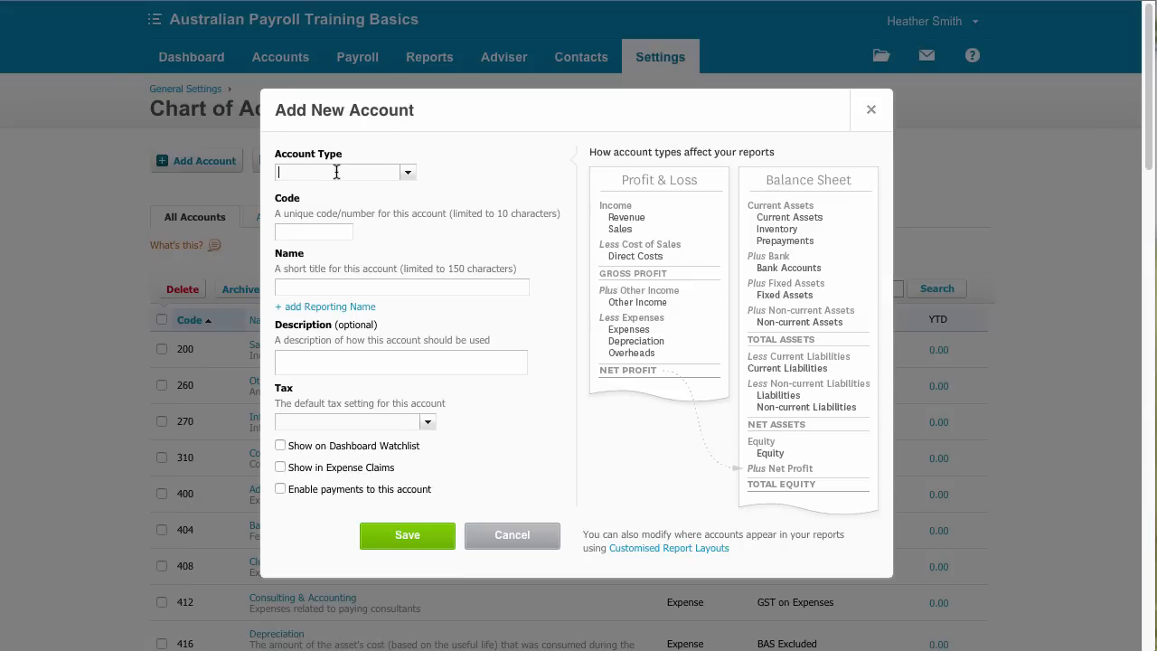
type("exp")
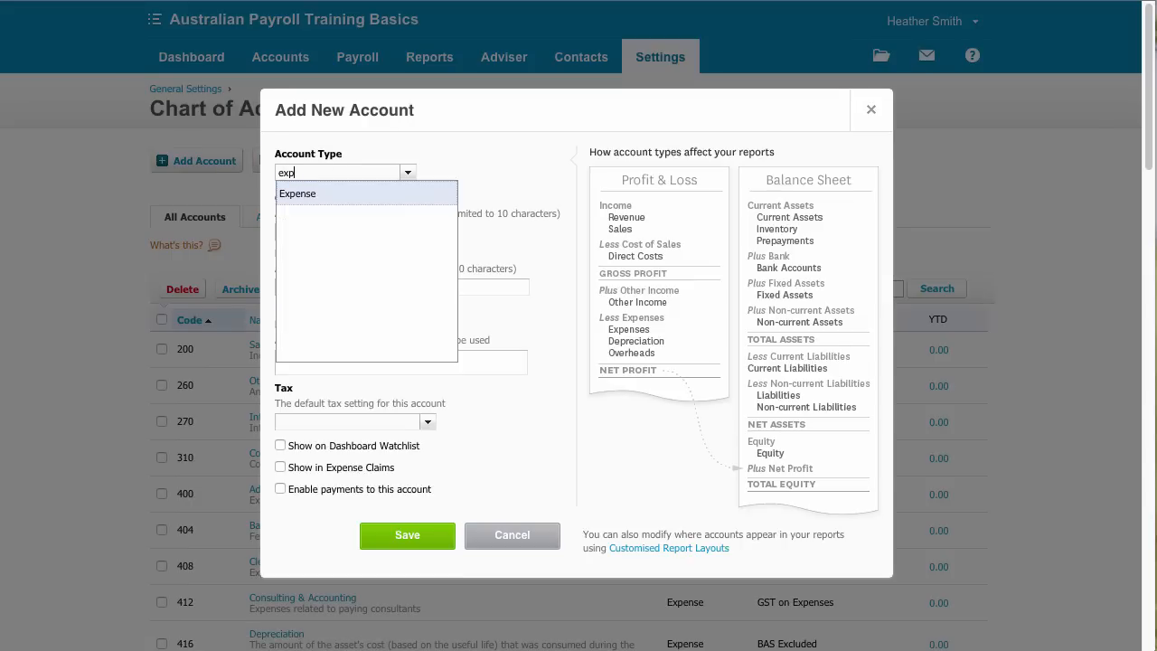
left_click(323, 191)
left_click(310, 227)
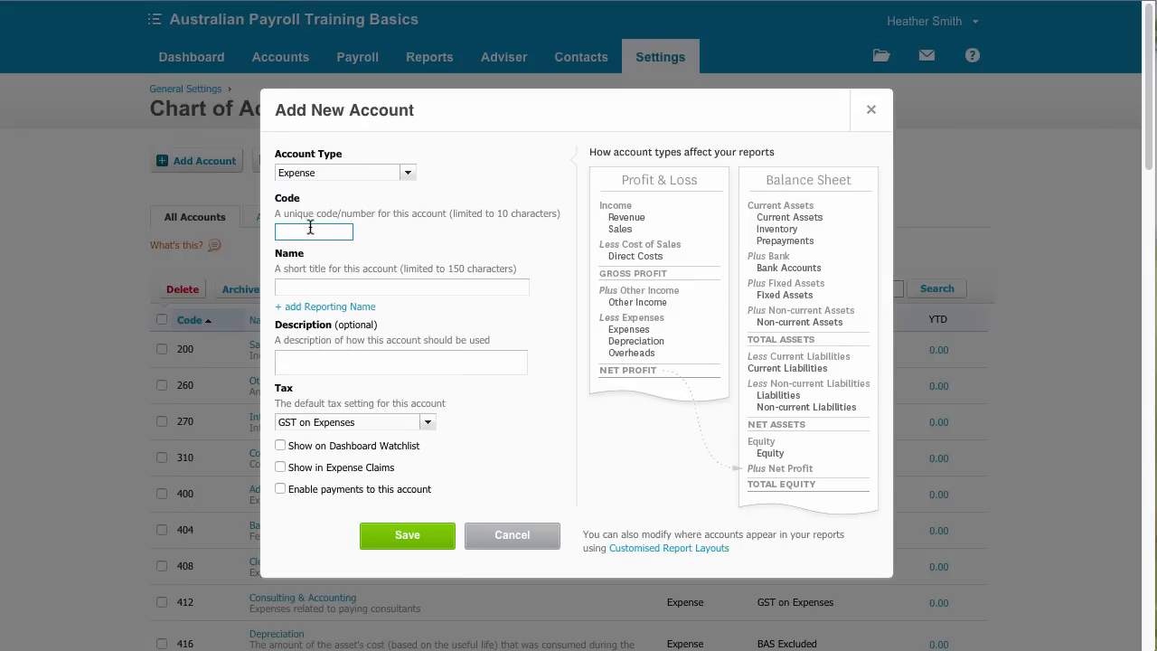
type("TA")
key("Tab")
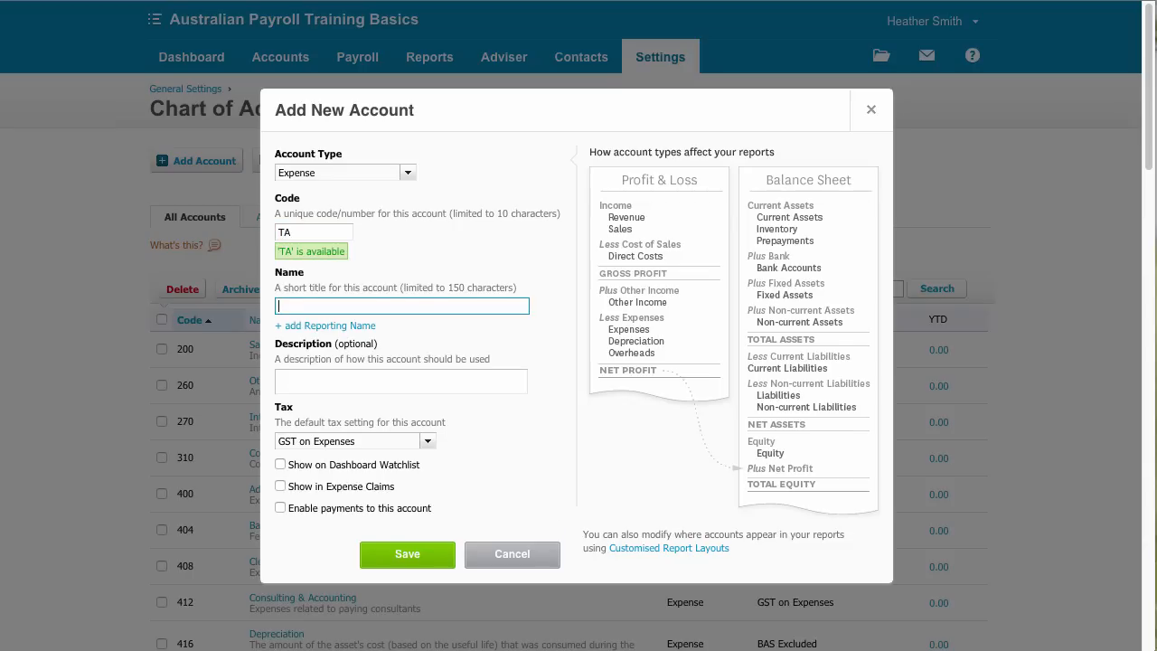
type("Travel Allowance")
left_click(428, 442)
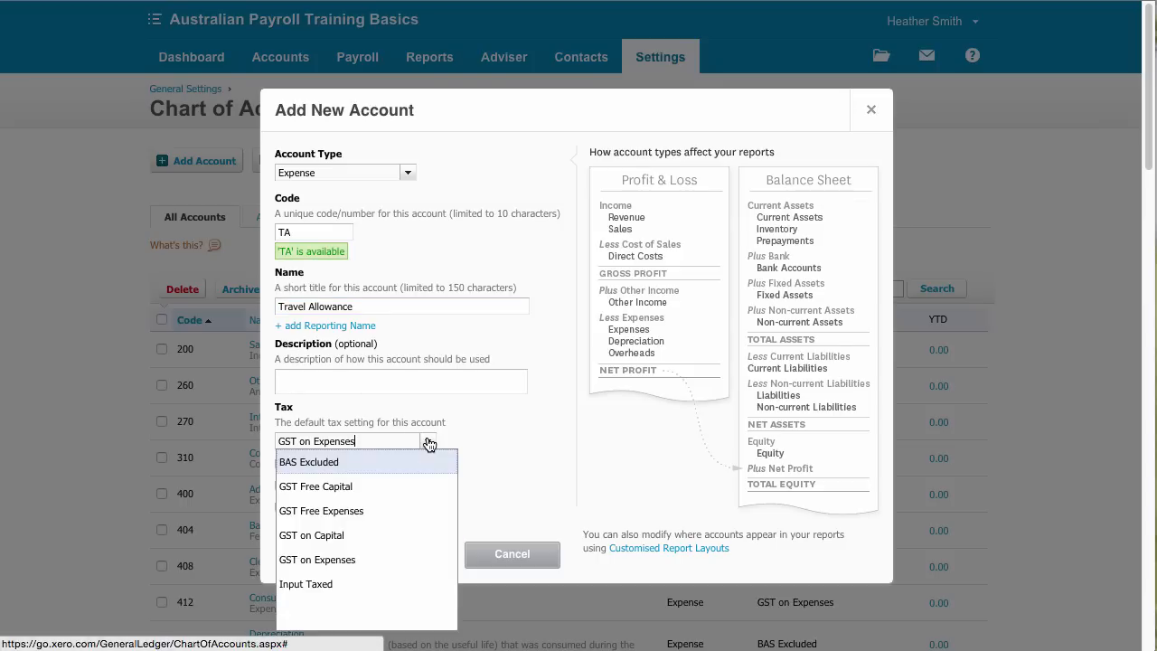
left_click(392, 464)
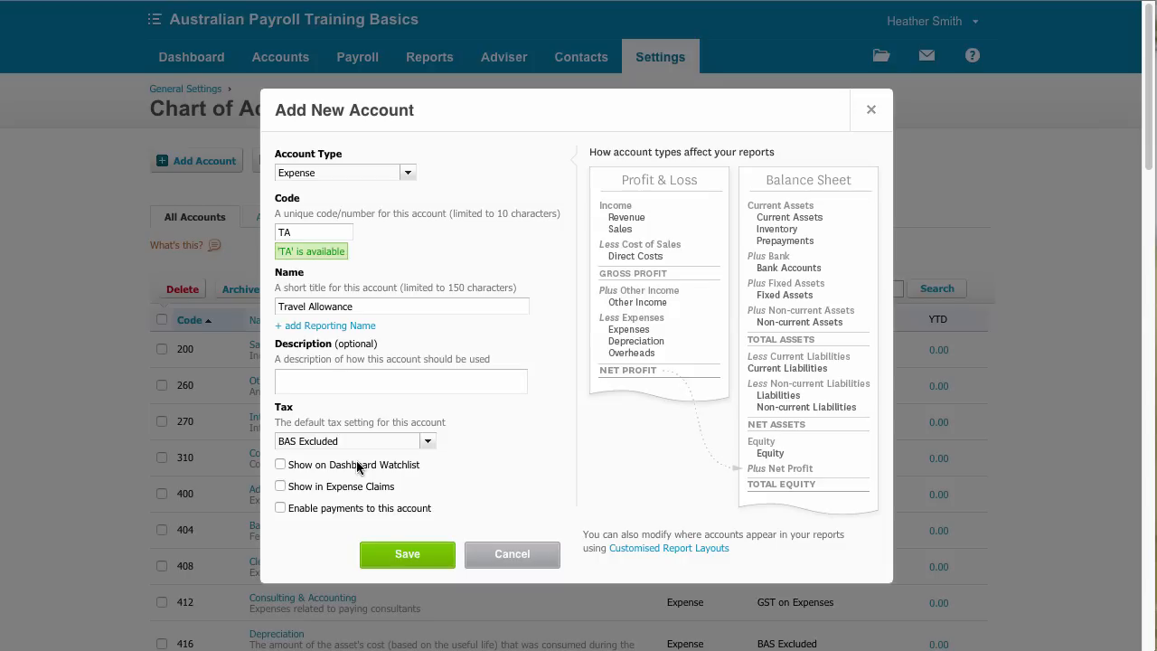
left_click(408, 554)
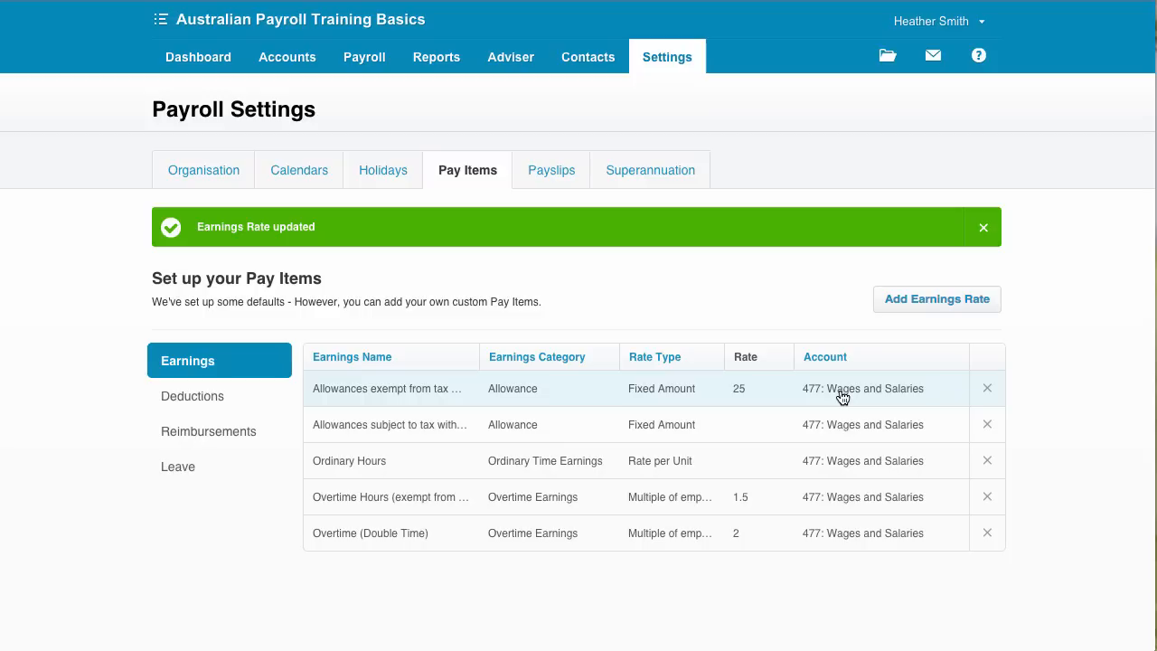
left_click(841, 398)
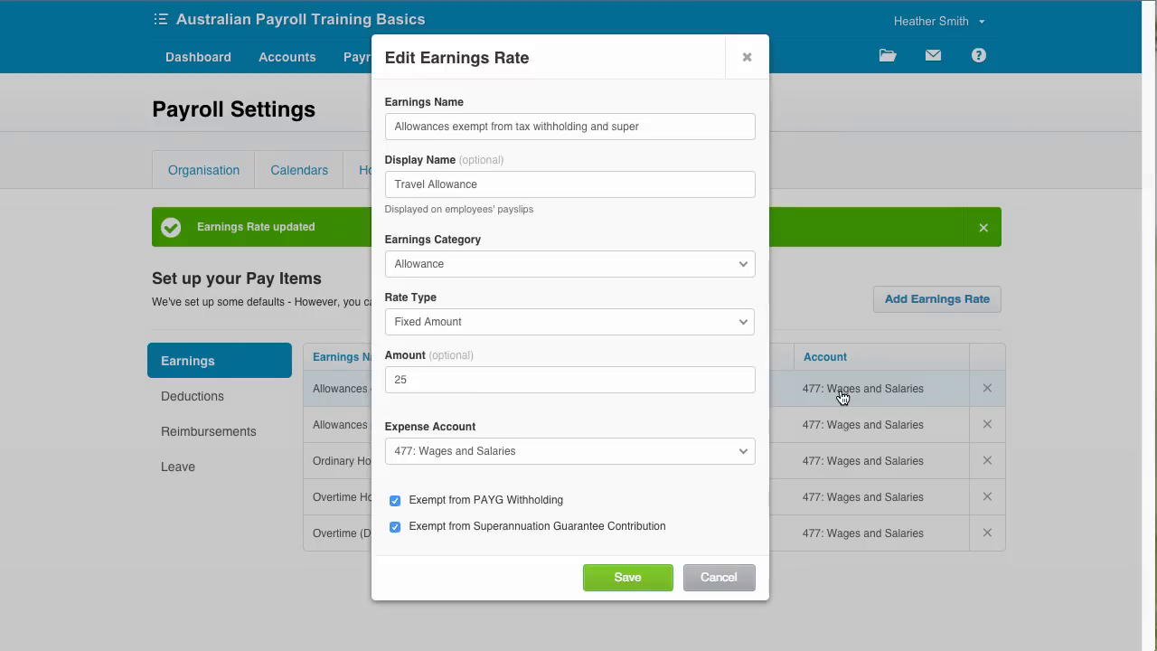
left_click(747, 449)
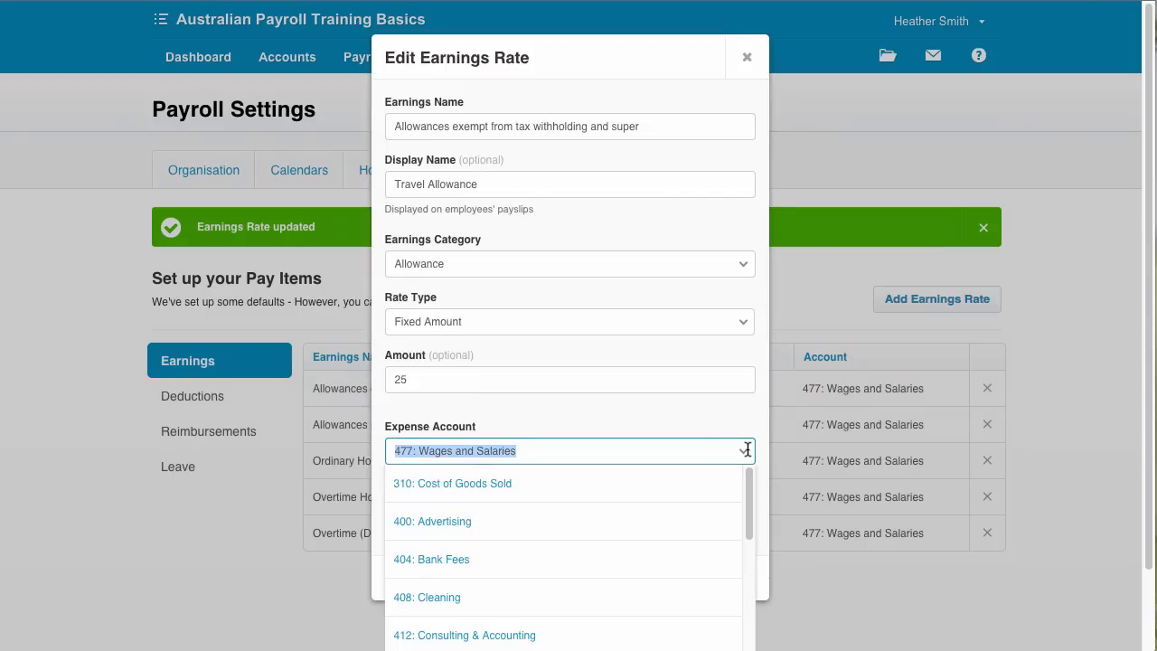
type("tra")
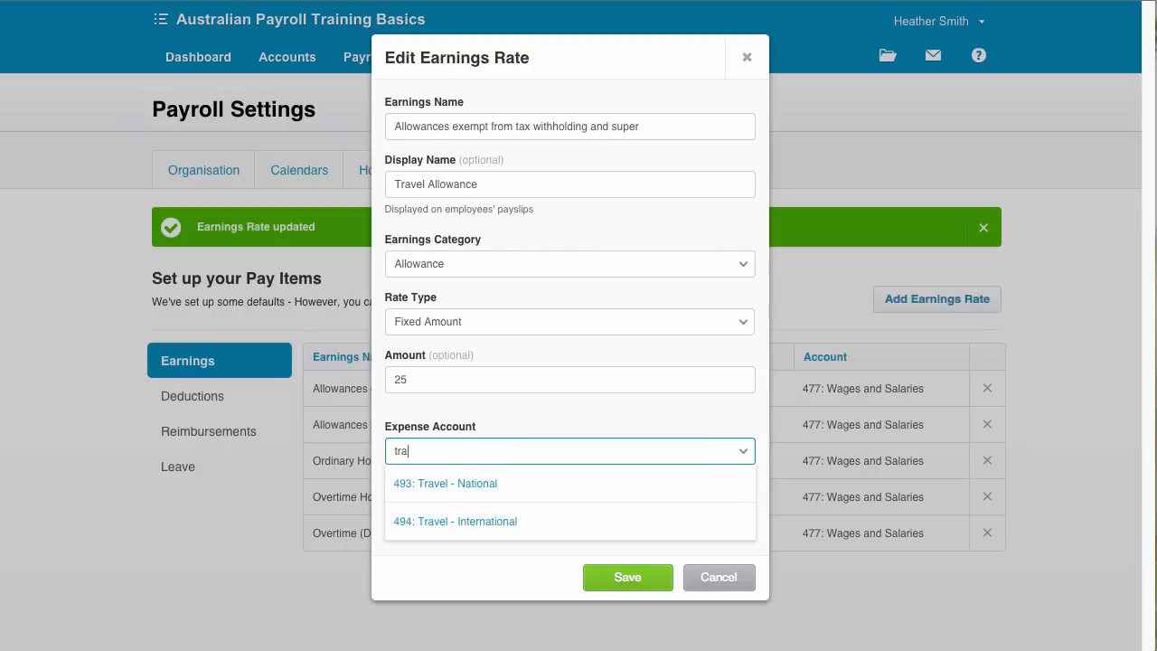
key("BackSpace")
key("BackSpace")
key("BackSpace")
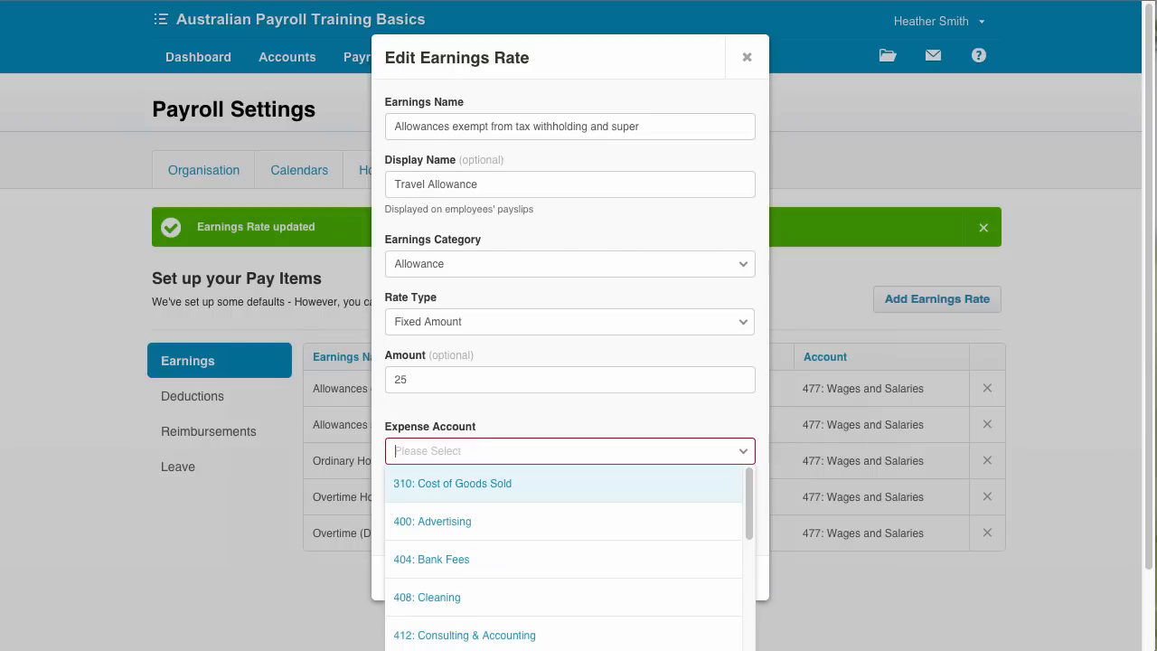
left_click(623, 412)
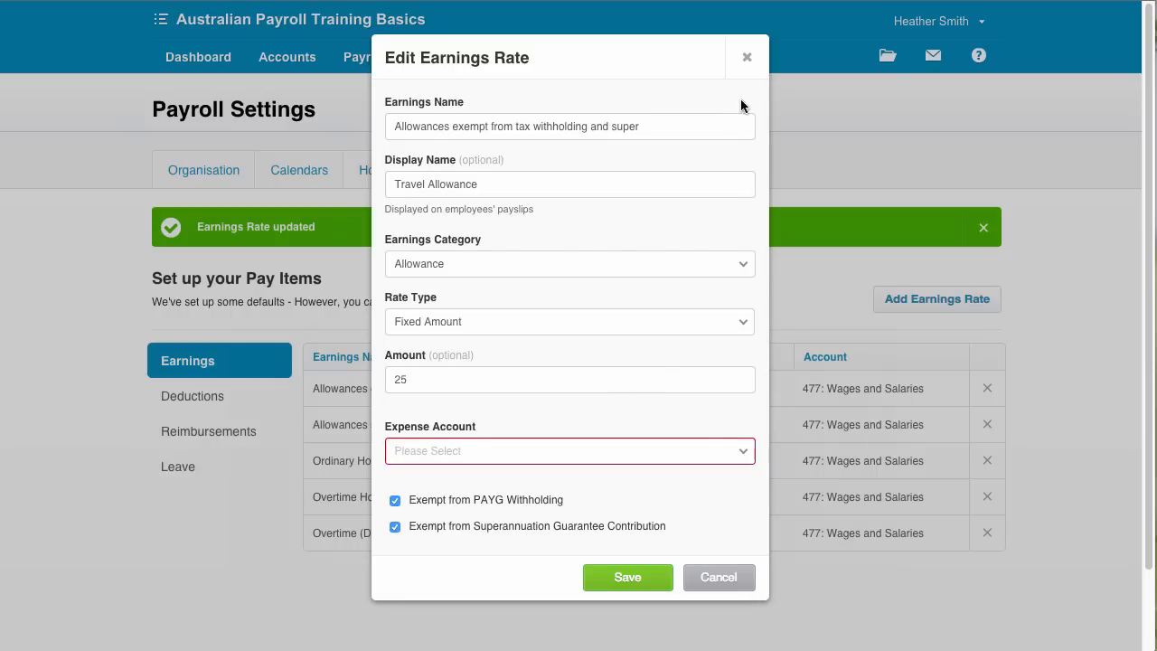
left_click(748, 60)
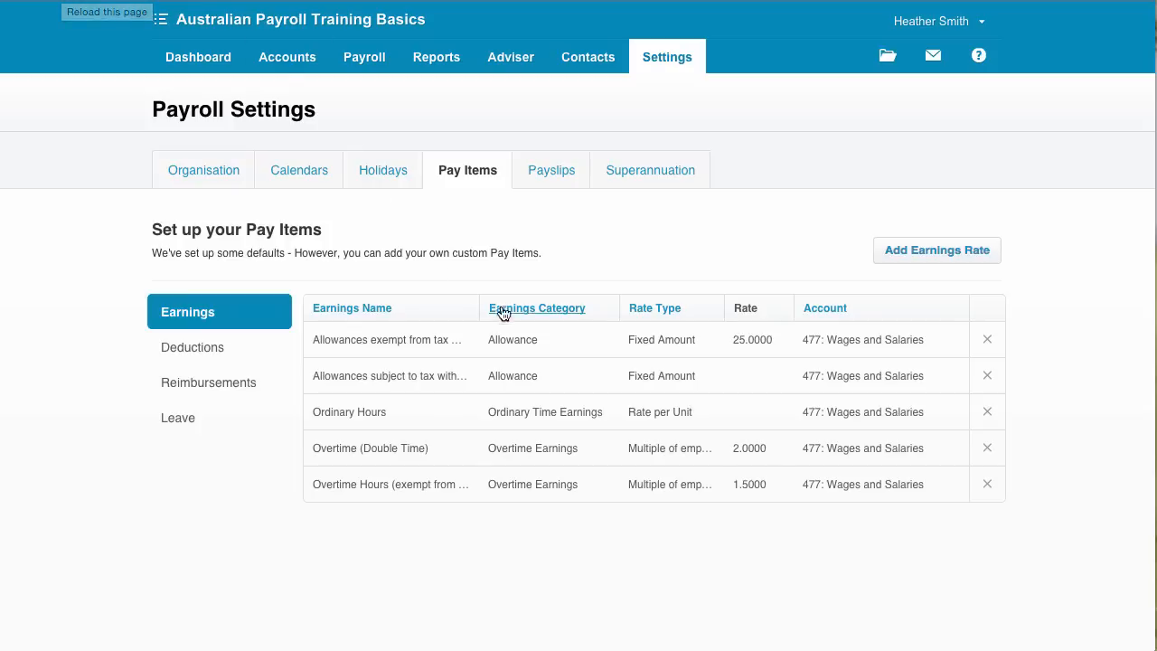
- Set the expense account of the allowance exempt from tax withholding and super to TA: Travel Allowance, and save it
left_click(504, 348)
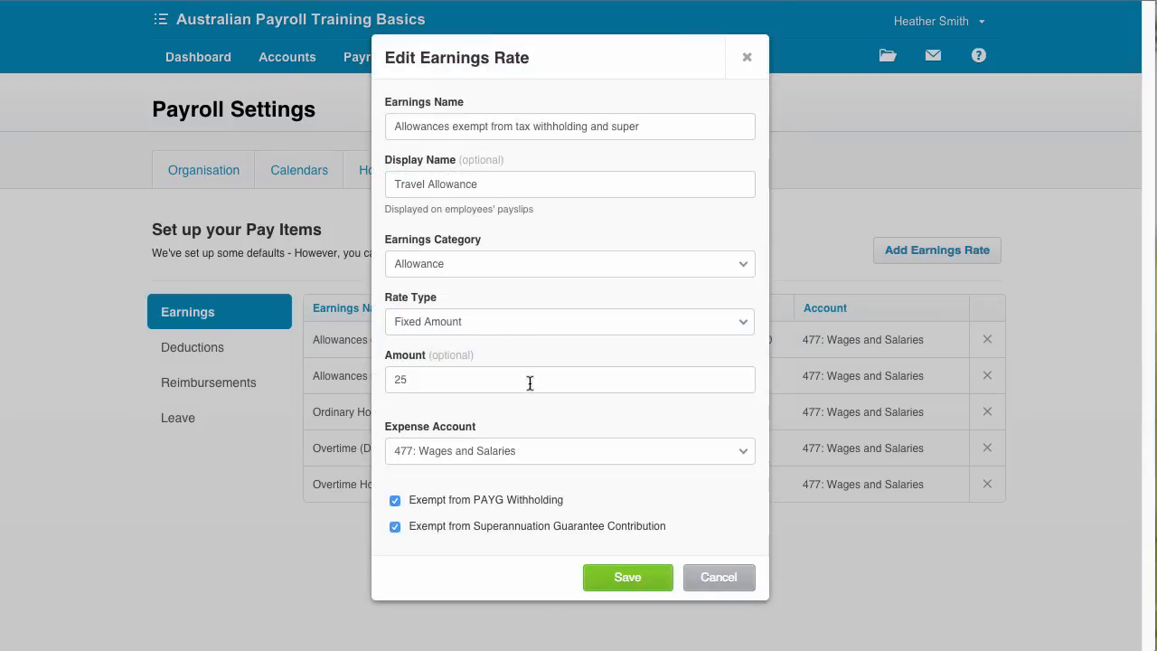
left_click(645, 455)
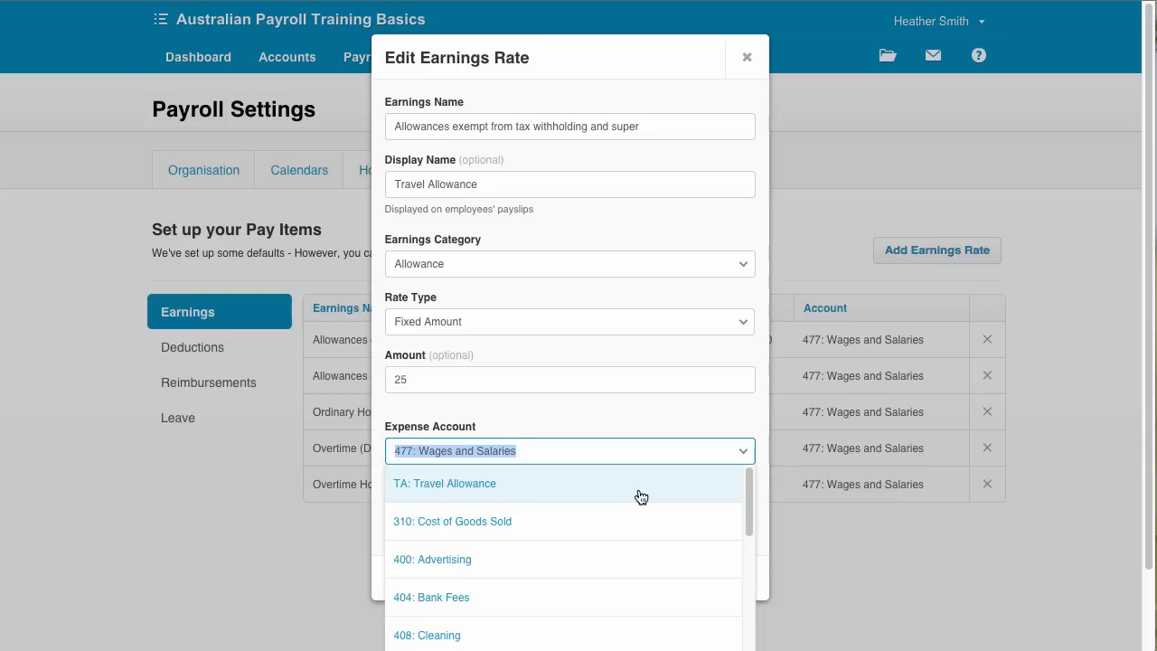
left_click(641, 493)
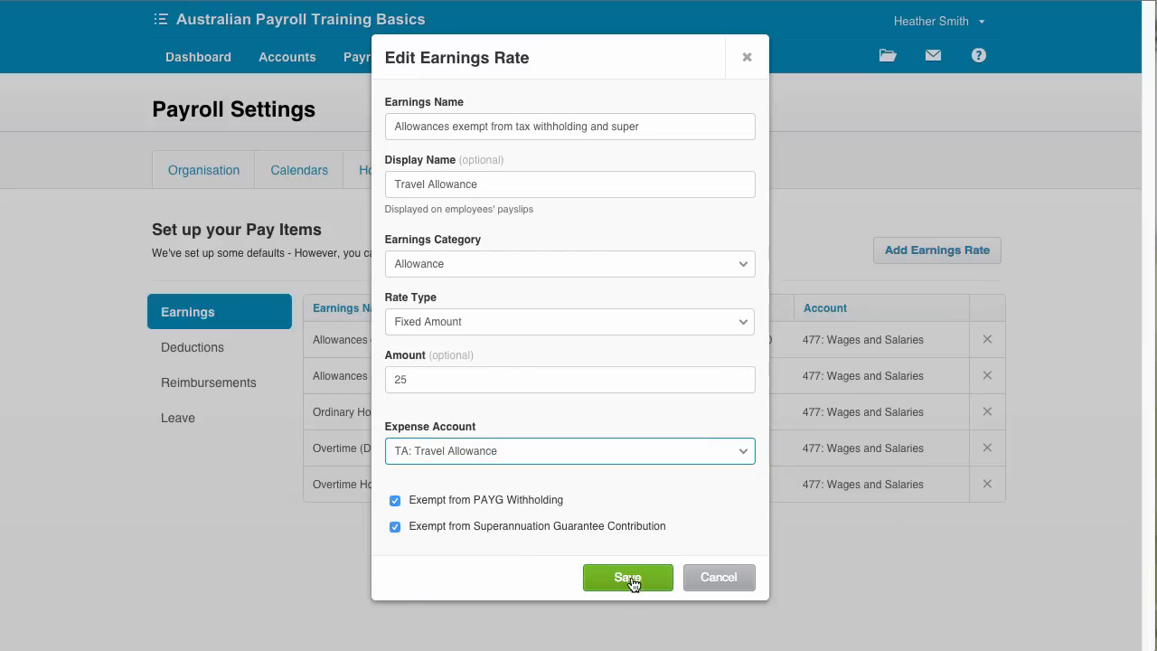
left_click(630, 581)
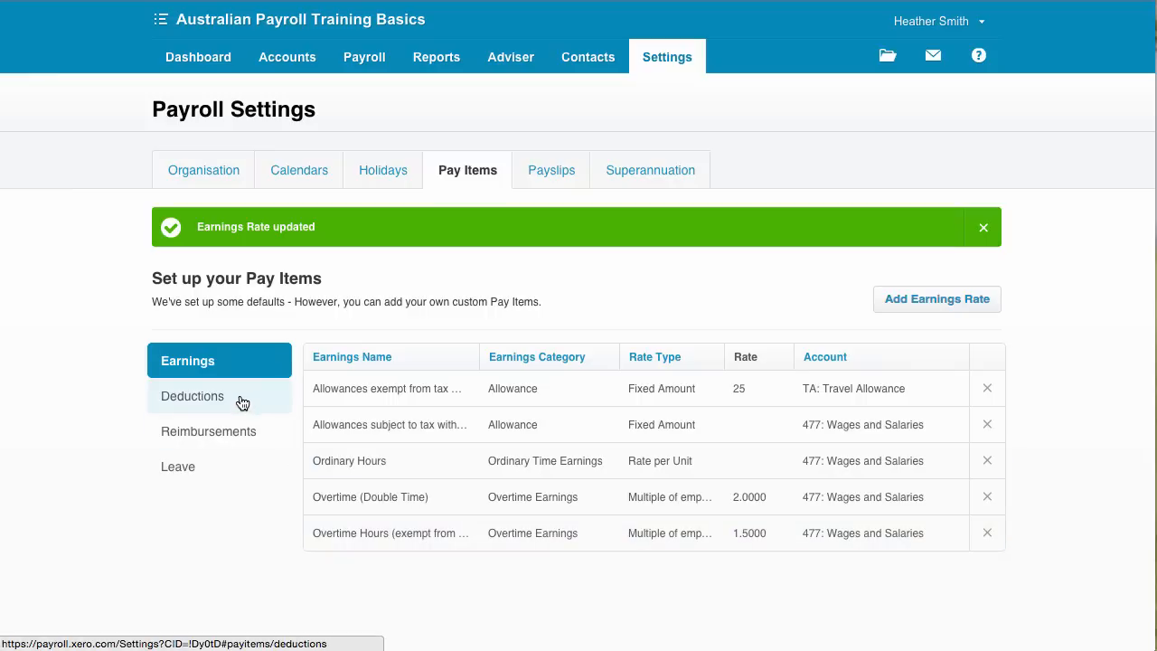
- Assign the Travel Costs reimbursement type to account 493: Travel - National and save it
left_click(241, 402)
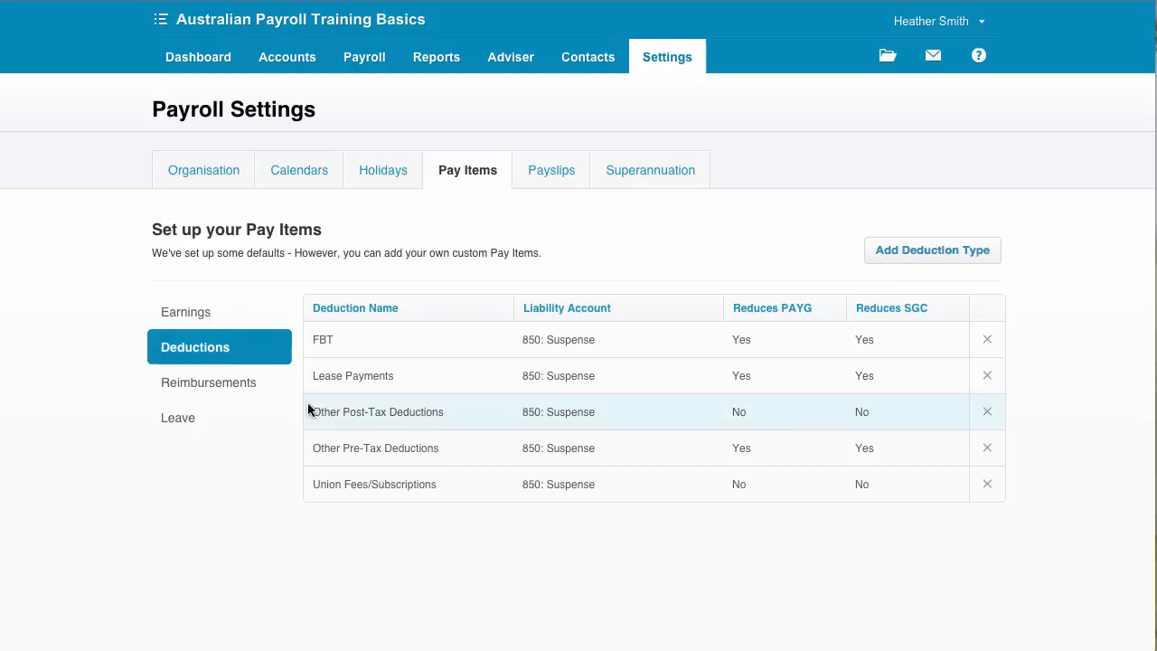
left_click(245, 388)
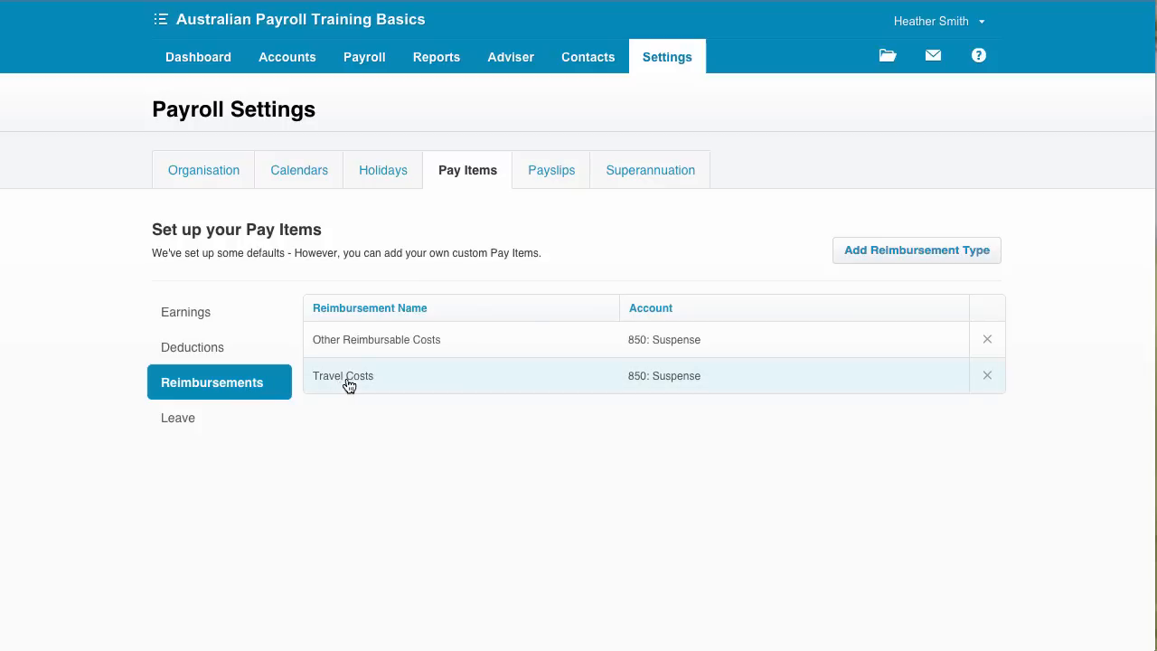
left_click(348, 384)
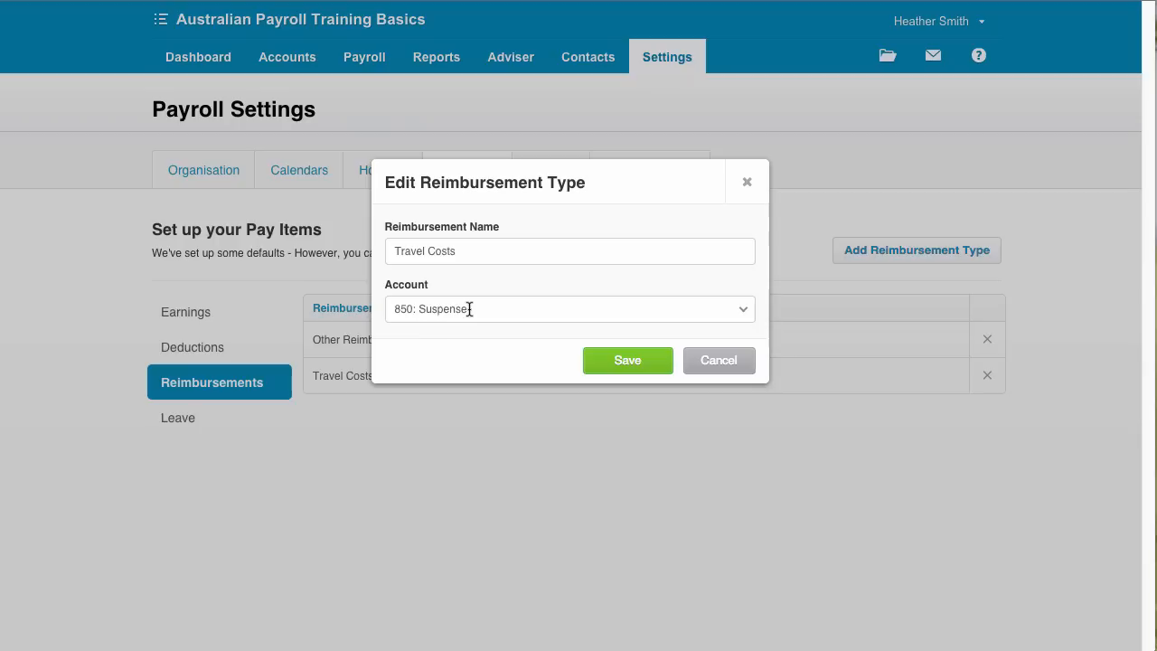
left_click(472, 309)
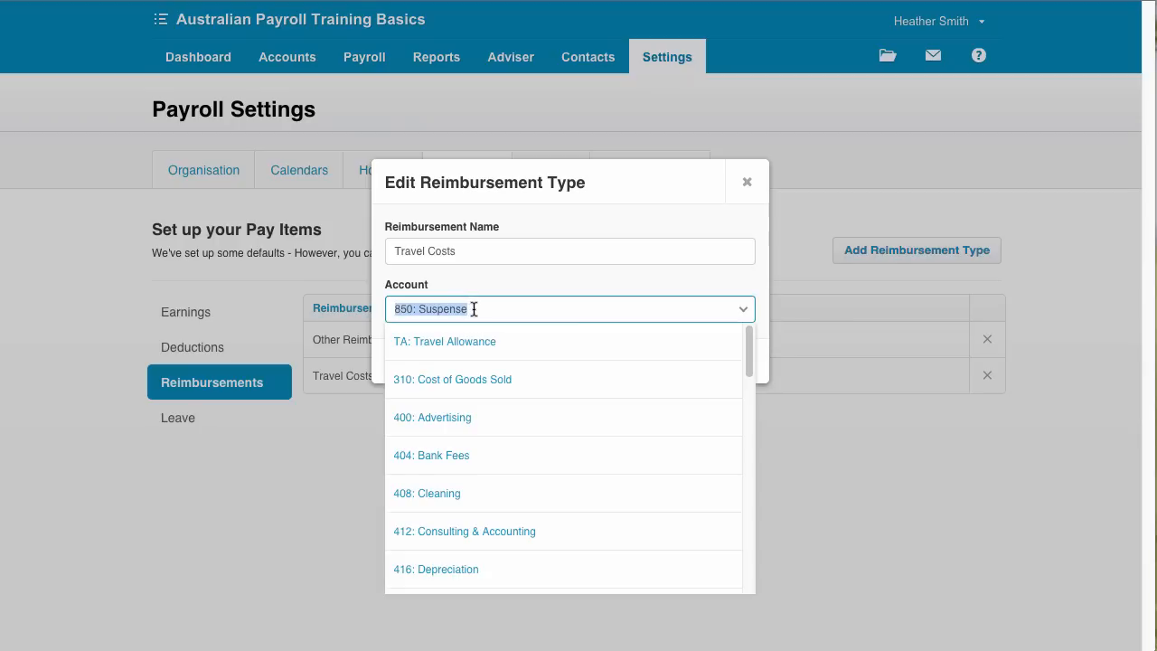
type("trav")
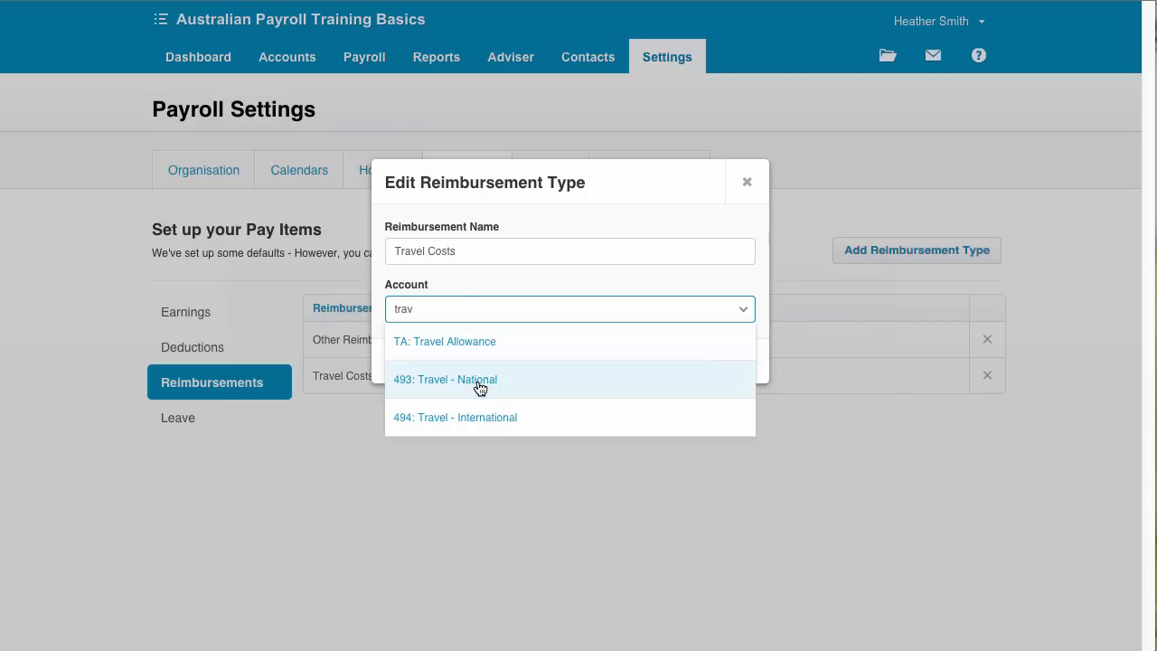
left_click(480, 379)
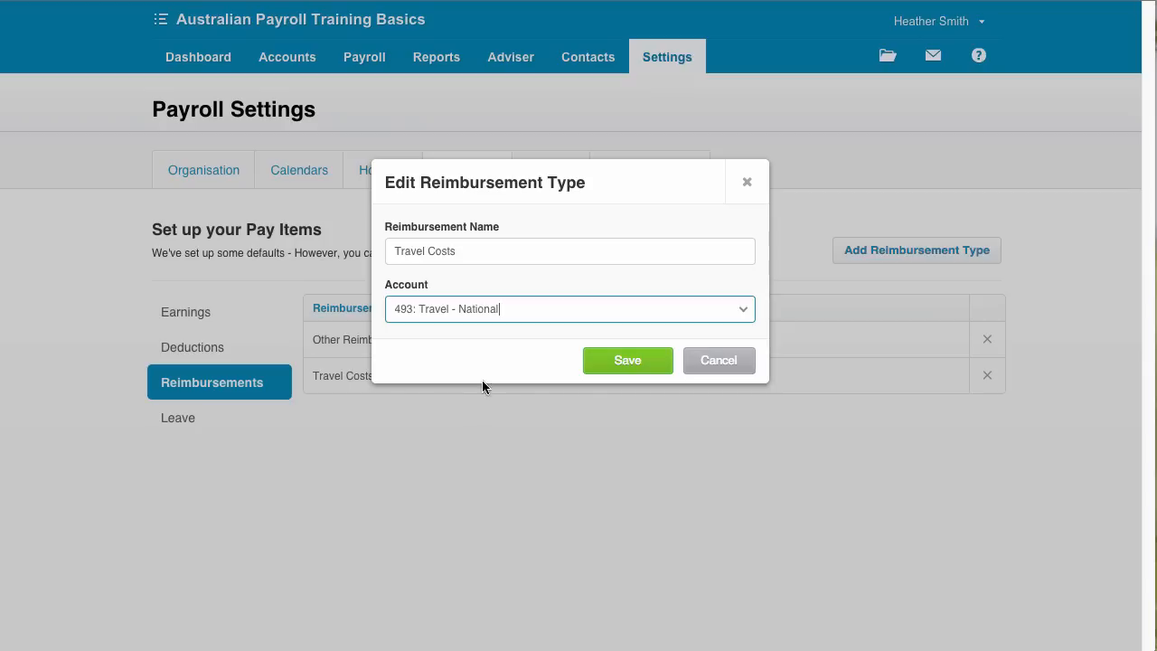
left_click(630, 362)
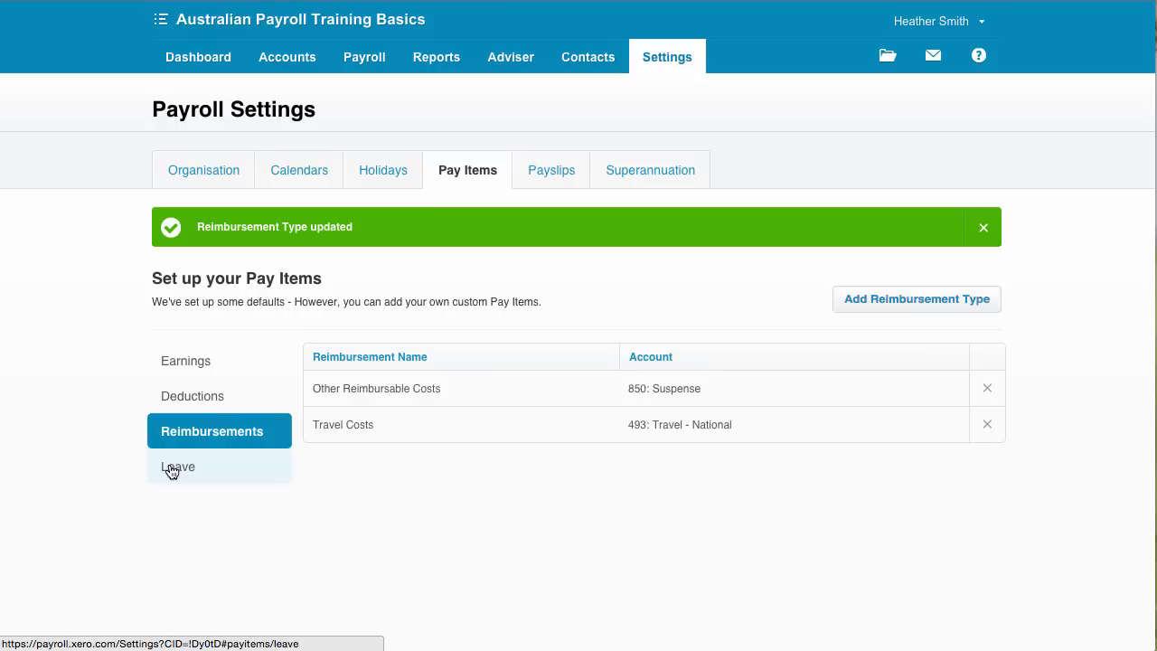
- Review the Annual Leave type's loading rate, normal entitlement and payslip balance option, and save it
left_click(171, 468)
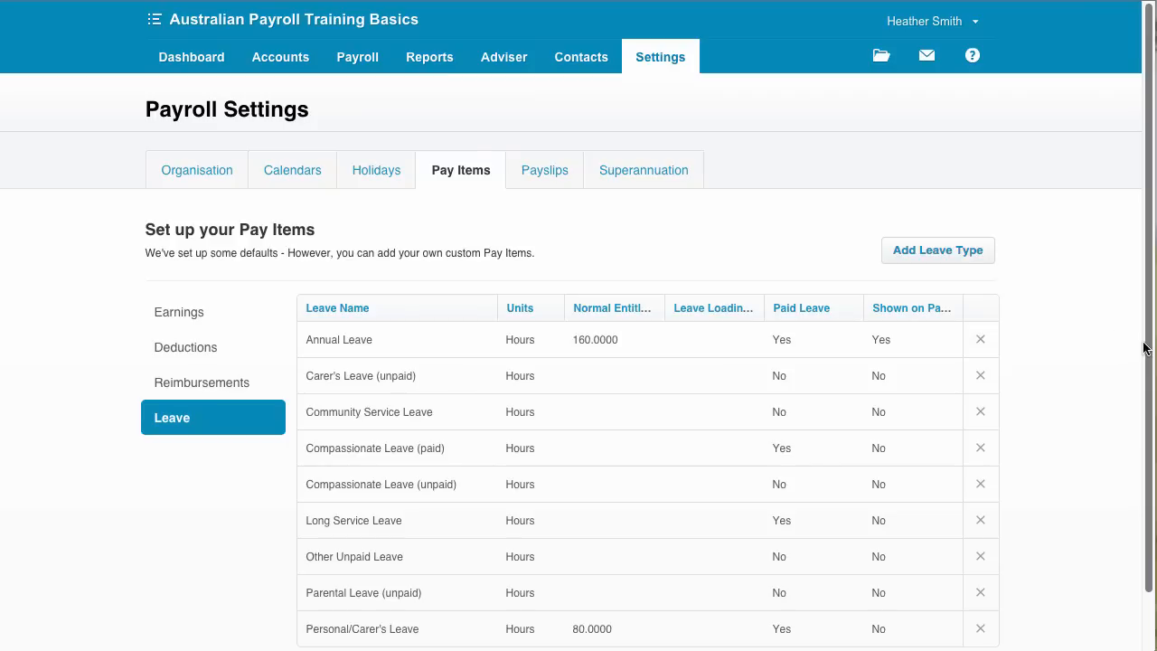
scroll(1144, 348, "down", 1)
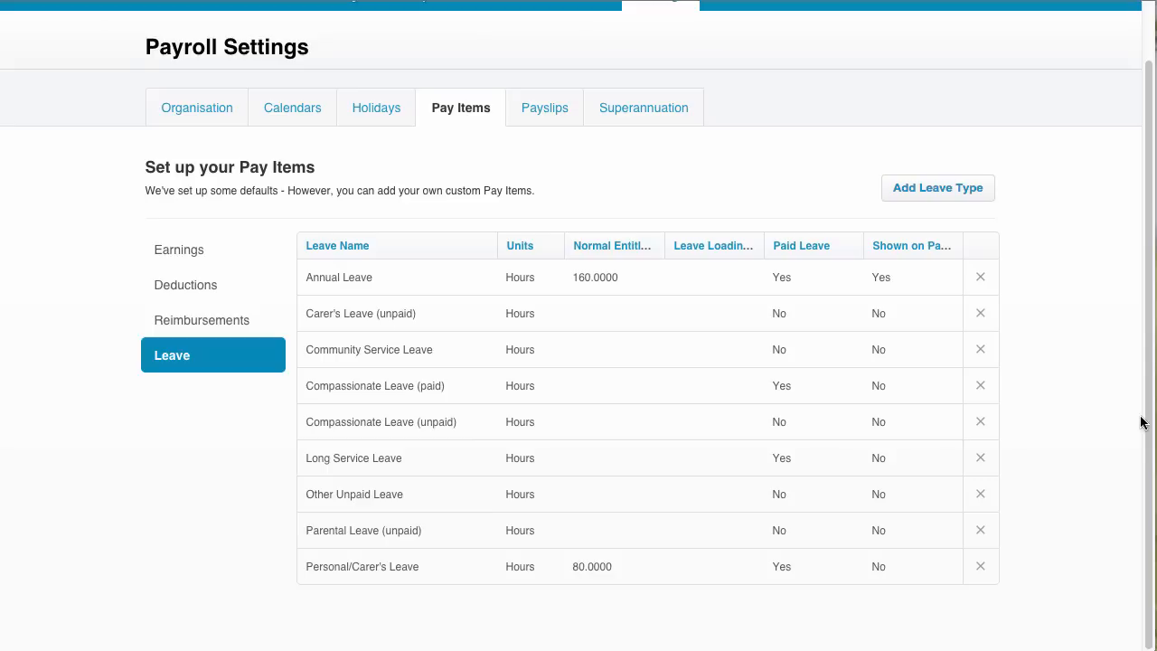
left_click(344, 281)
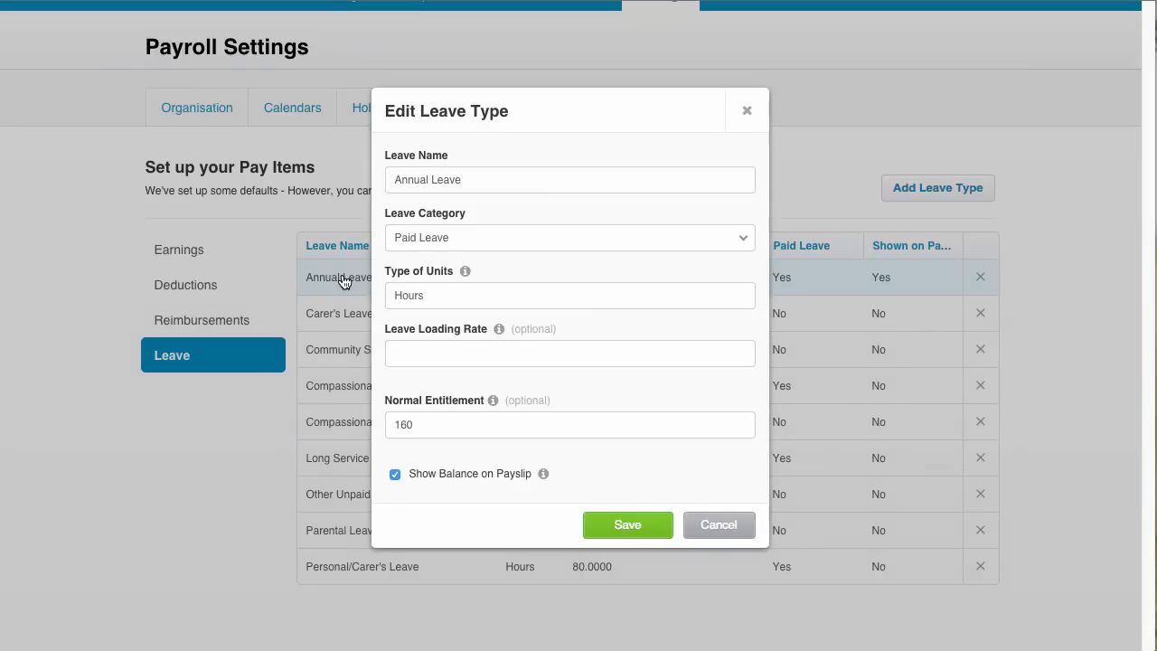
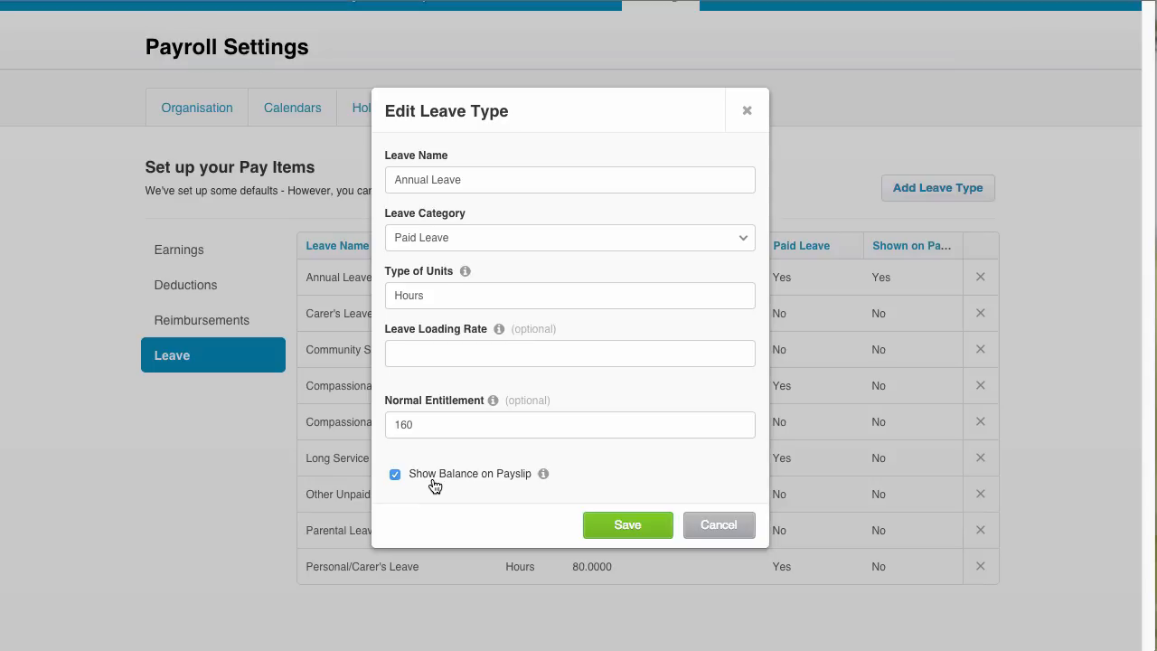
left_click(629, 525)
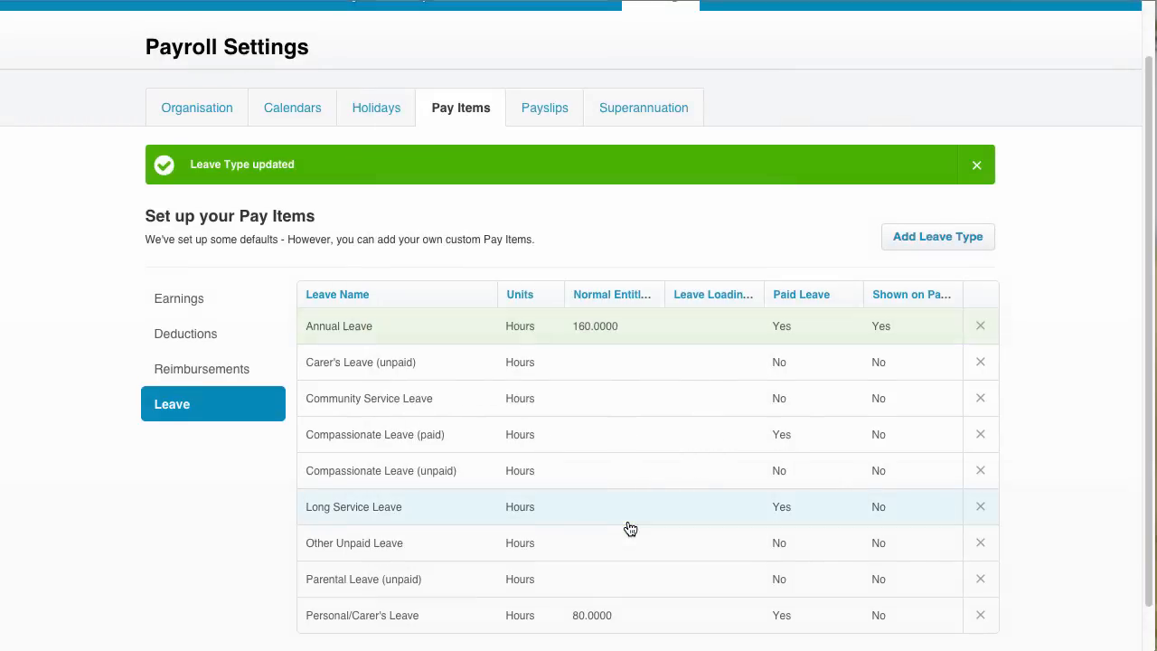
- Turn on showing the balance on payslips for the Personal/Carer's Leave type and save it
left_click(414, 619)
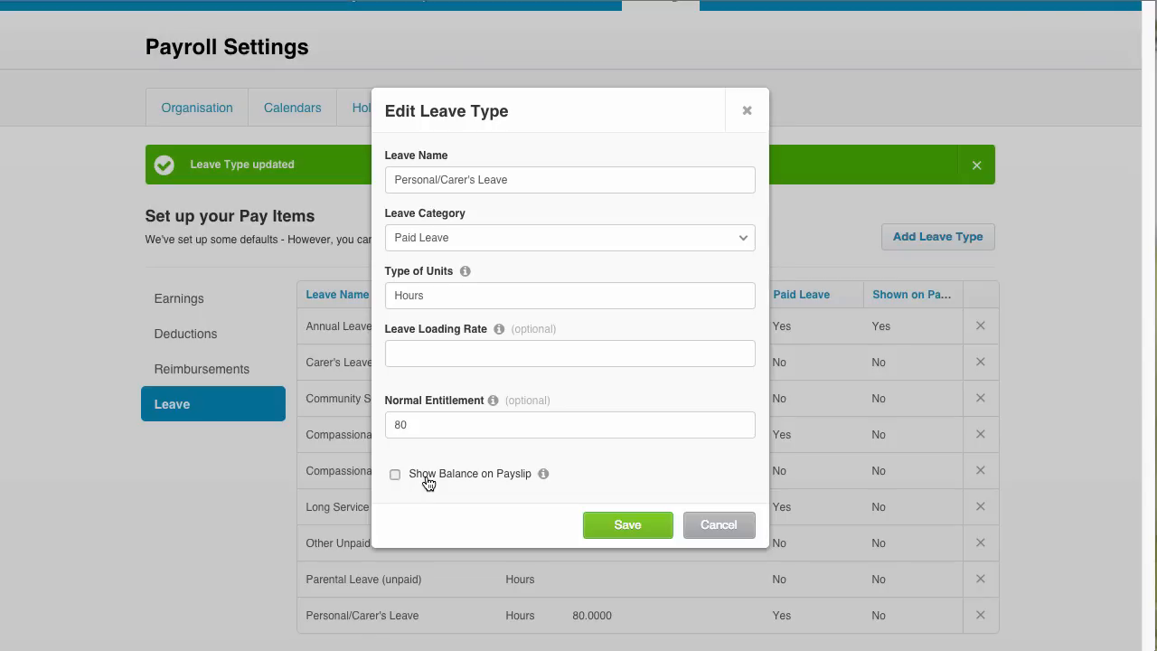
left_click(428, 484)
left_click(626, 526)
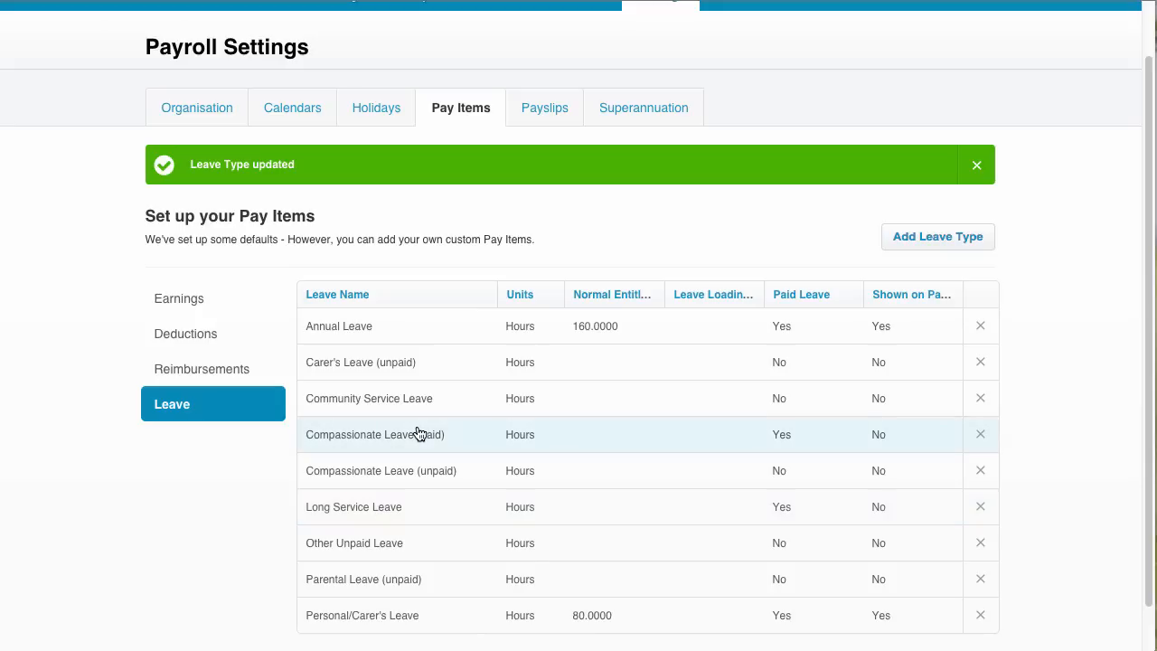
mouse_move(1148, 360)
left_mouse_down()
mouse_move(1149, 411)
mouse_move(1148, 352)
left_mouse_up()
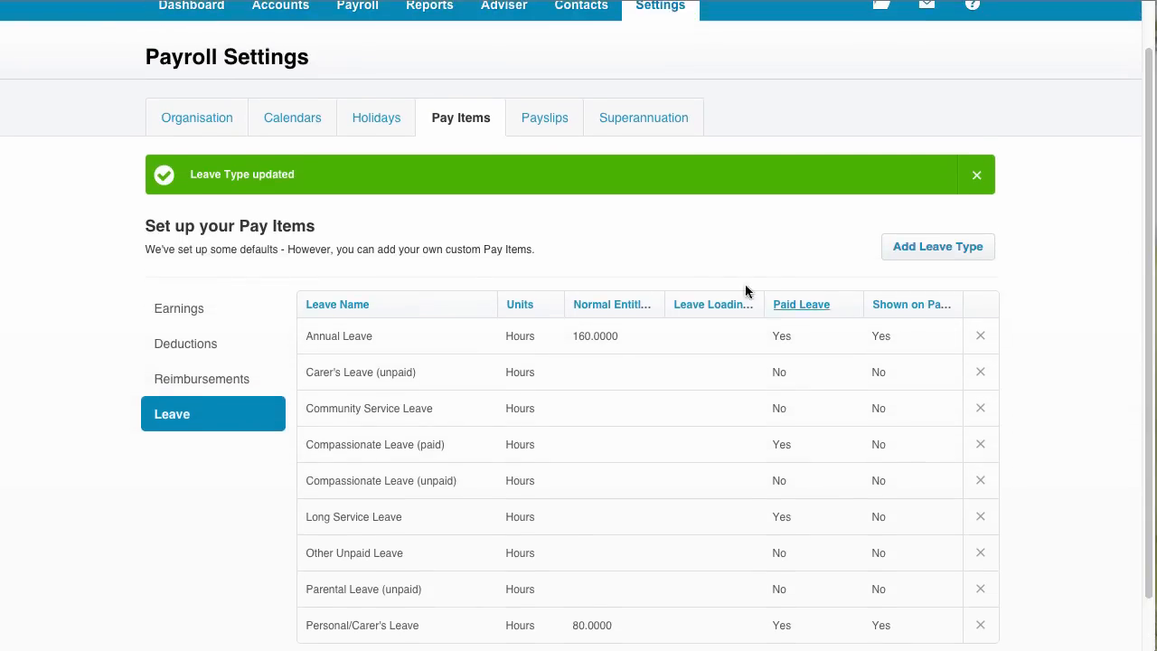
- Review the payslip logo and the annual salary and employment basis options, and save the payslip settings
left_click(545, 118)
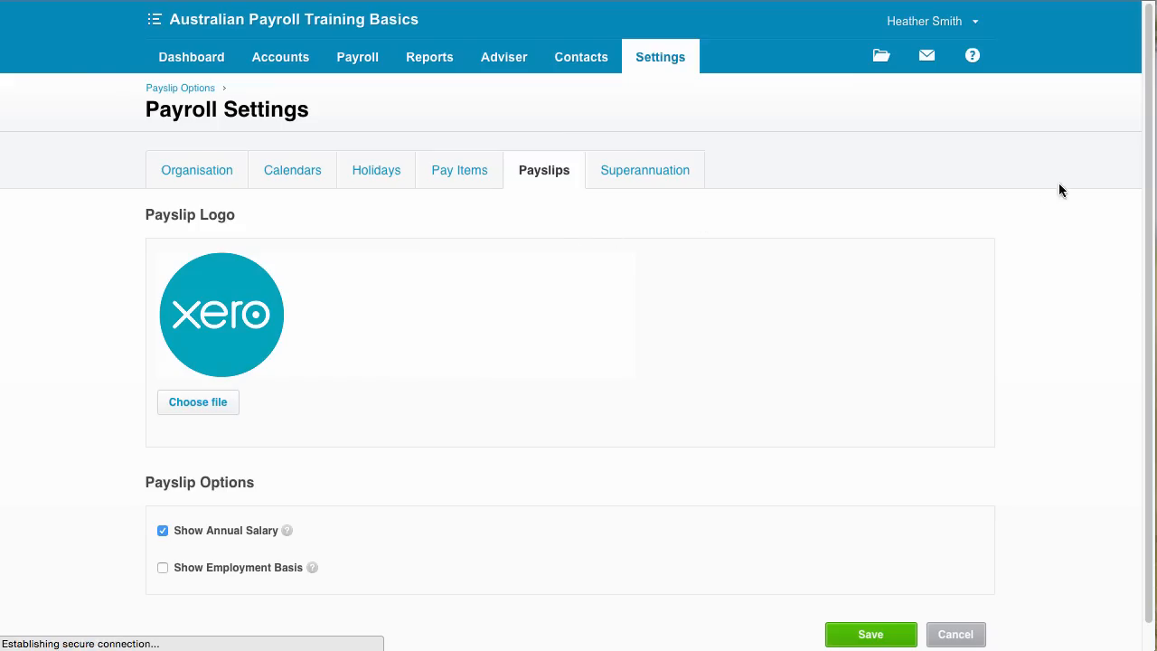
scroll(1146, 217, "down", 1)
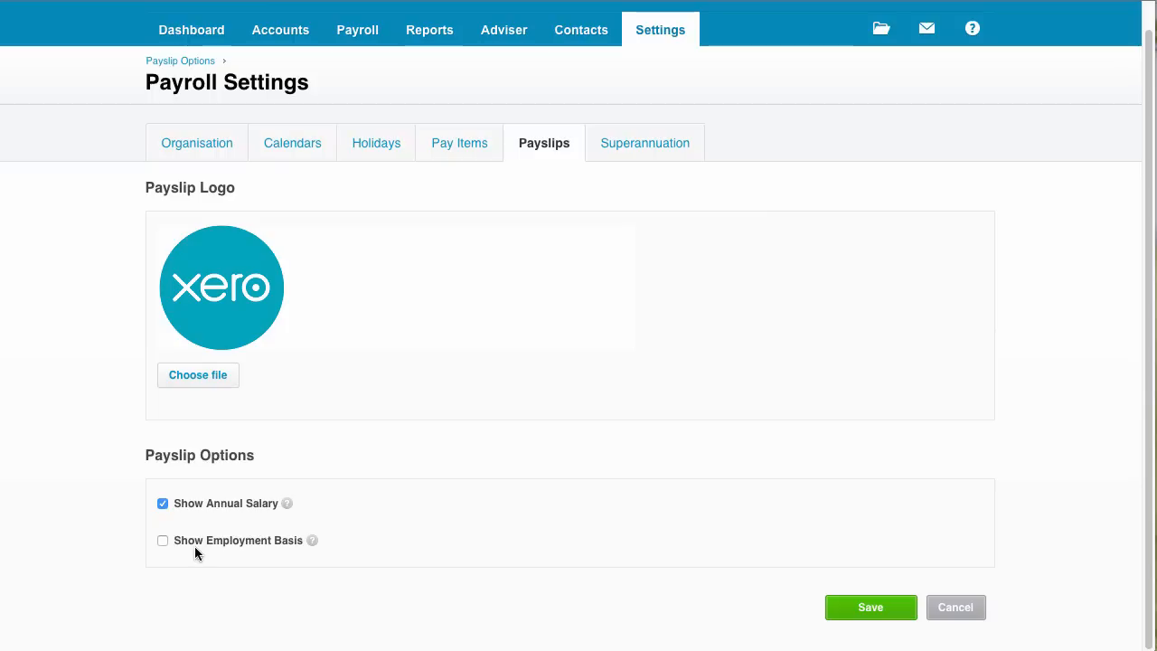
left_click(870, 612)
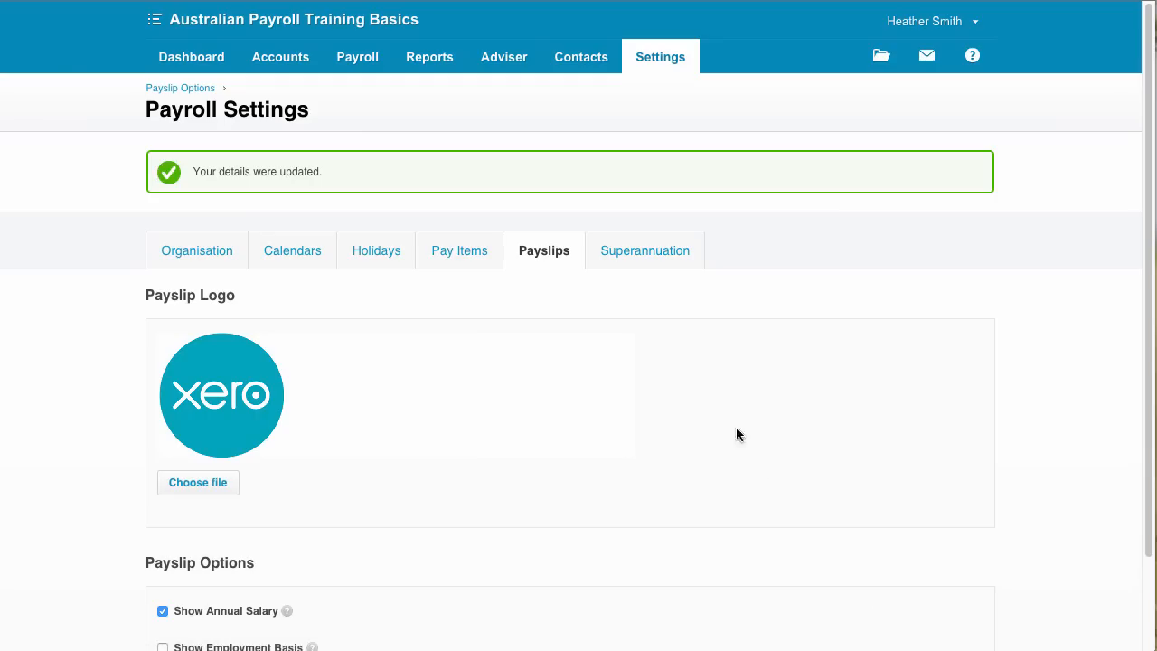
- Add Sunsuper Superannuation Fund as a regulated superannuation fund with employer number 01
left_click(654, 260)
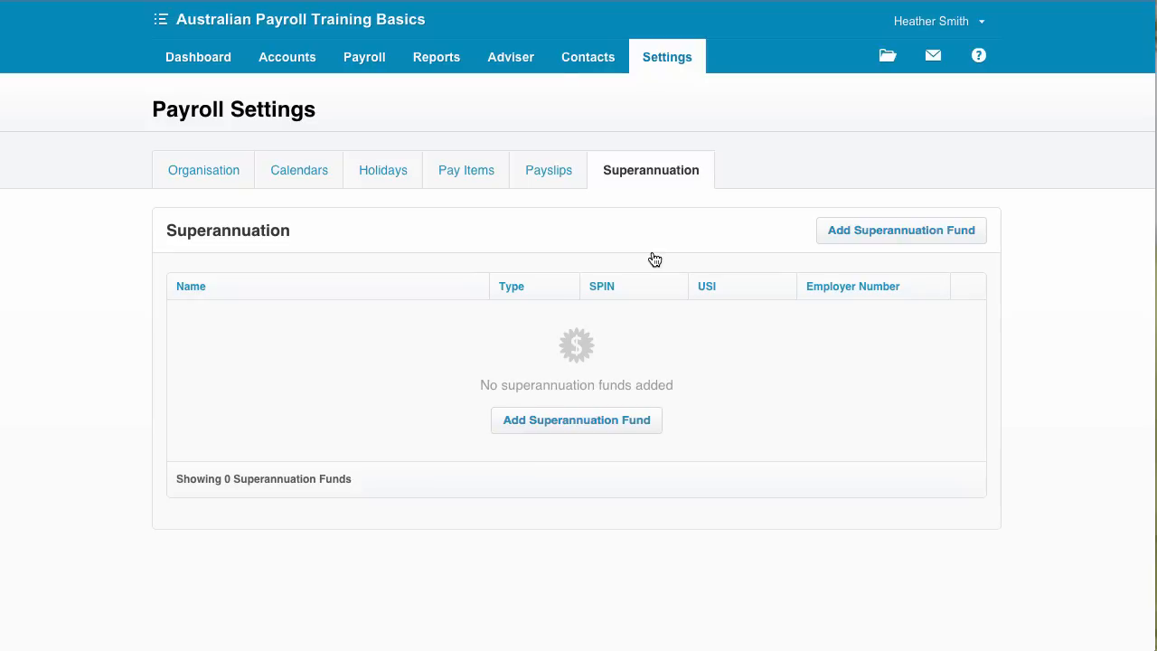
left_click(567, 422)
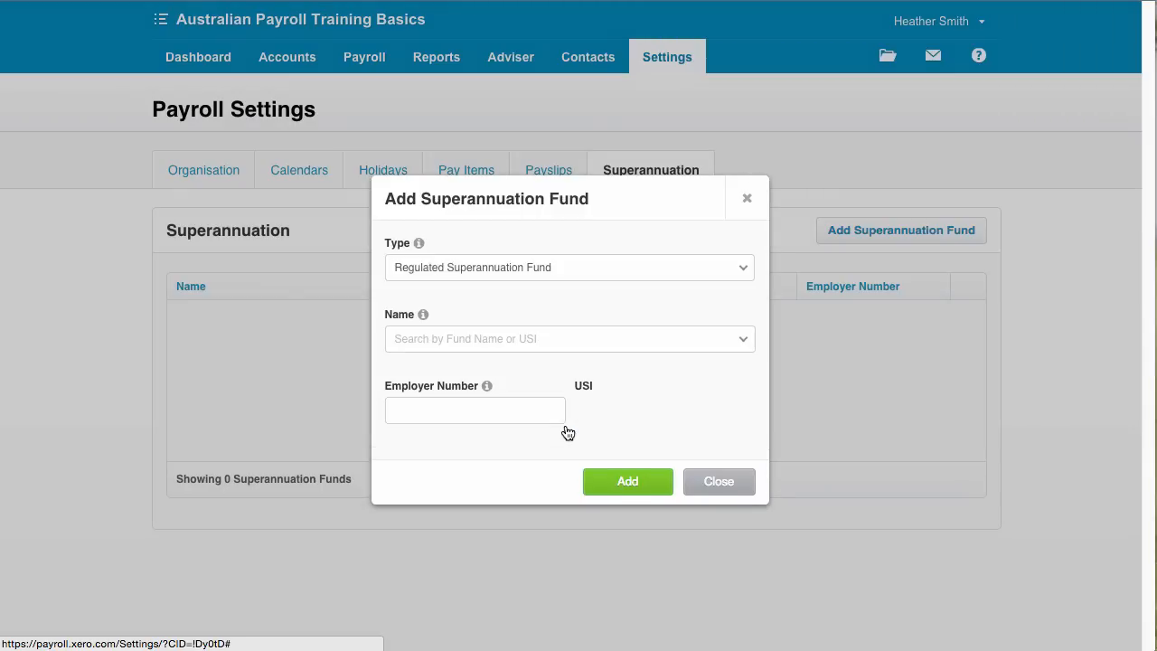
left_click(474, 339)
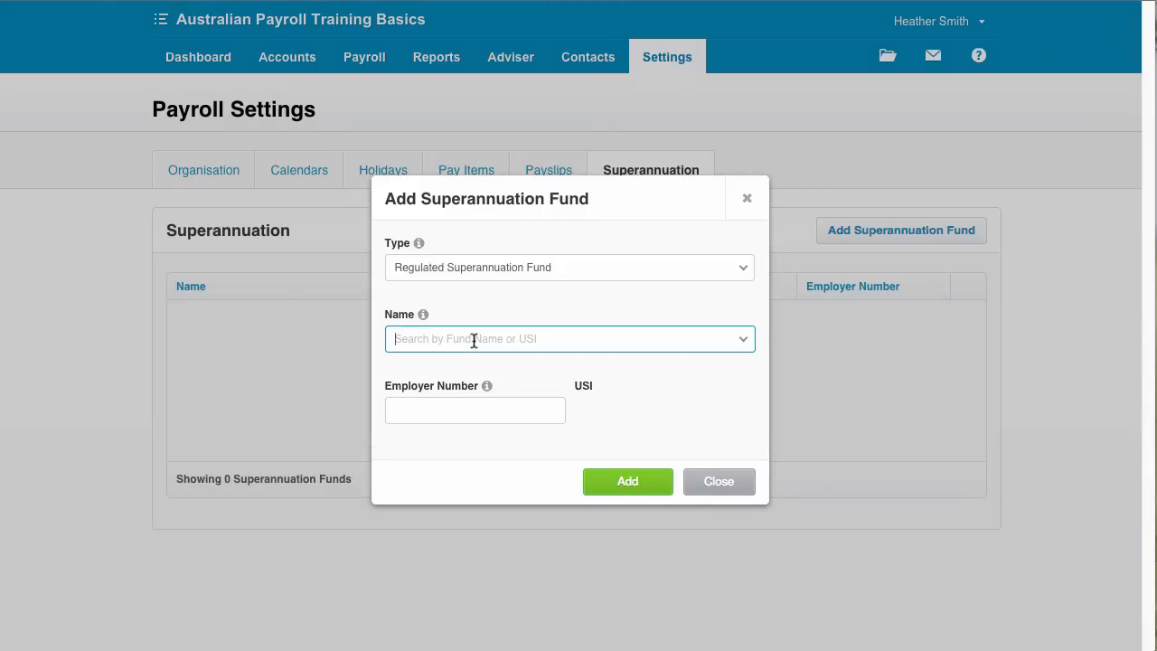
type("suns")
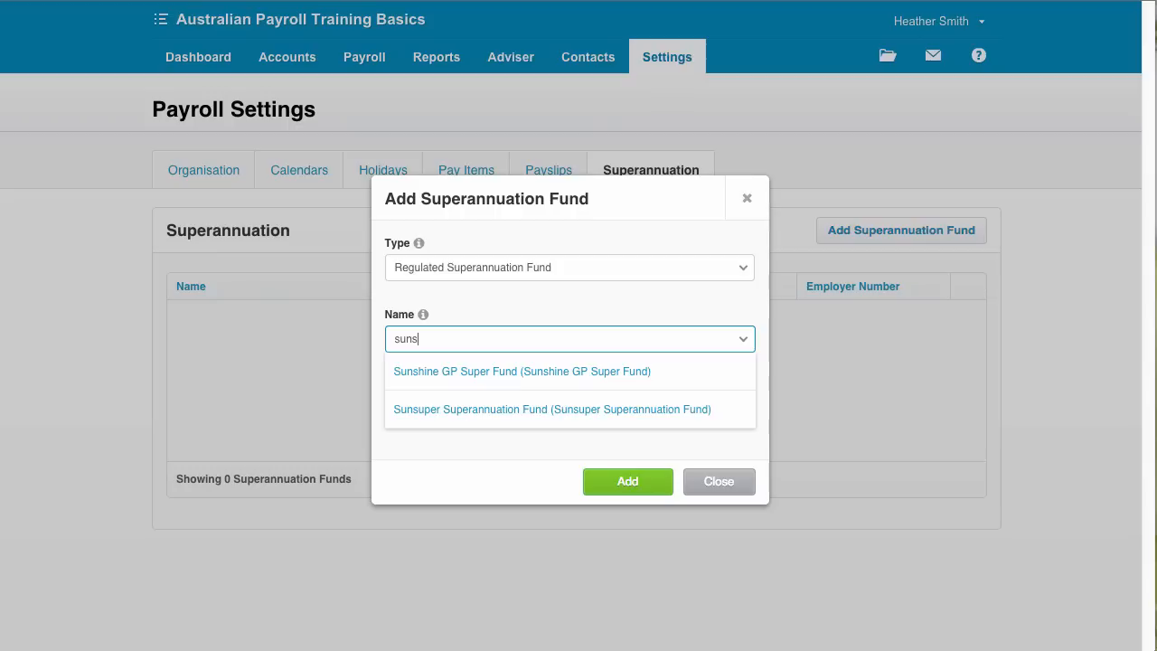
left_click(484, 410)
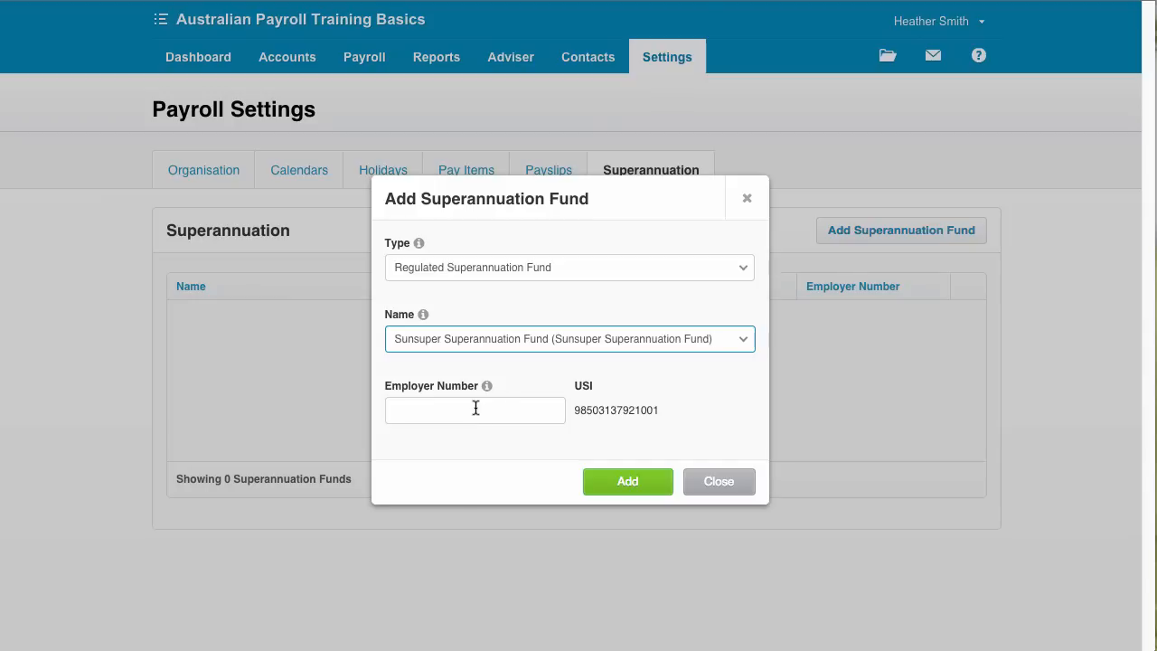
left_click(471, 409)
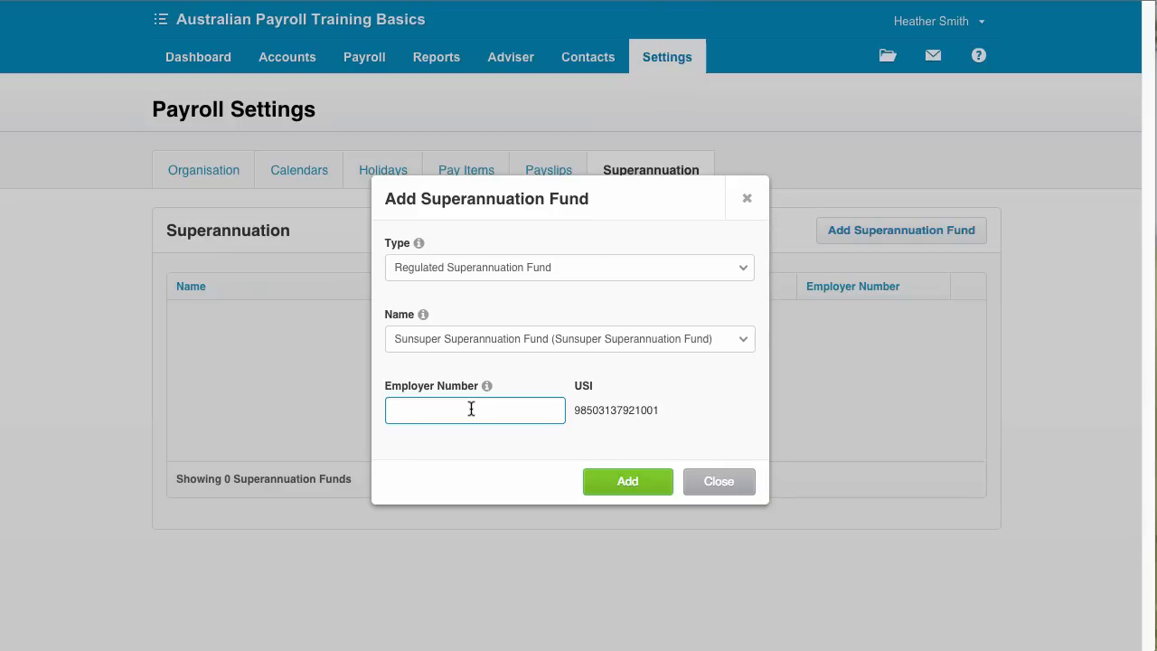
type("01")
left_click(630, 484)
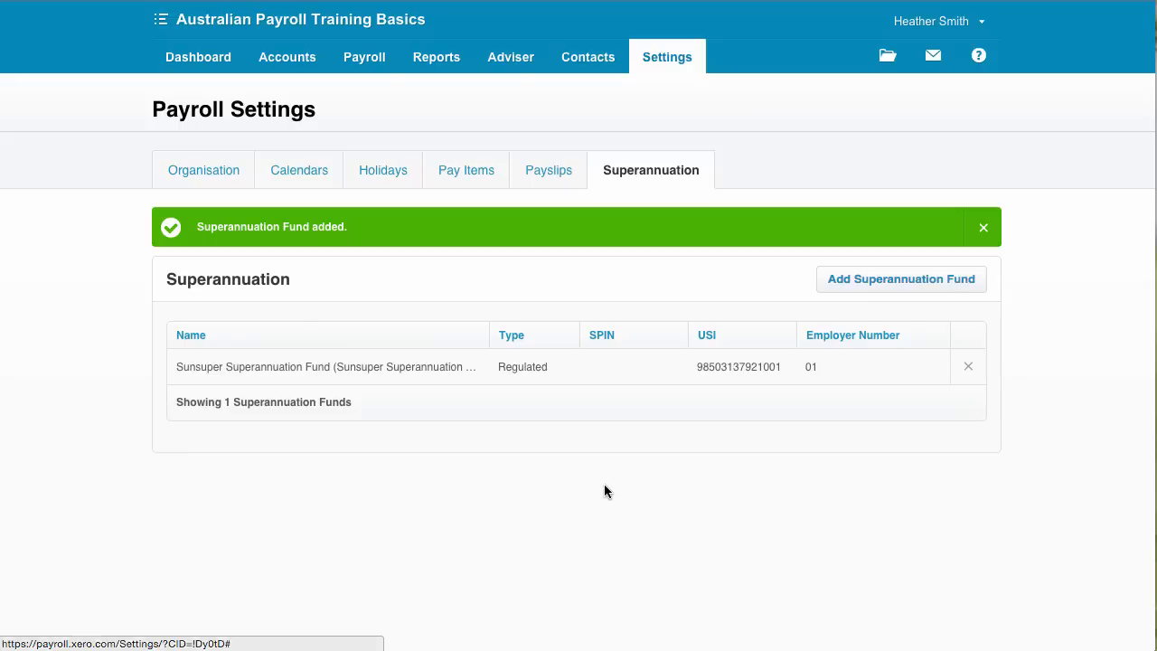
- Add ANZ Smart Choice Super (OnePath Masterfund) as a second regulated superannuation fund with employer number 01
left_click(897, 282)
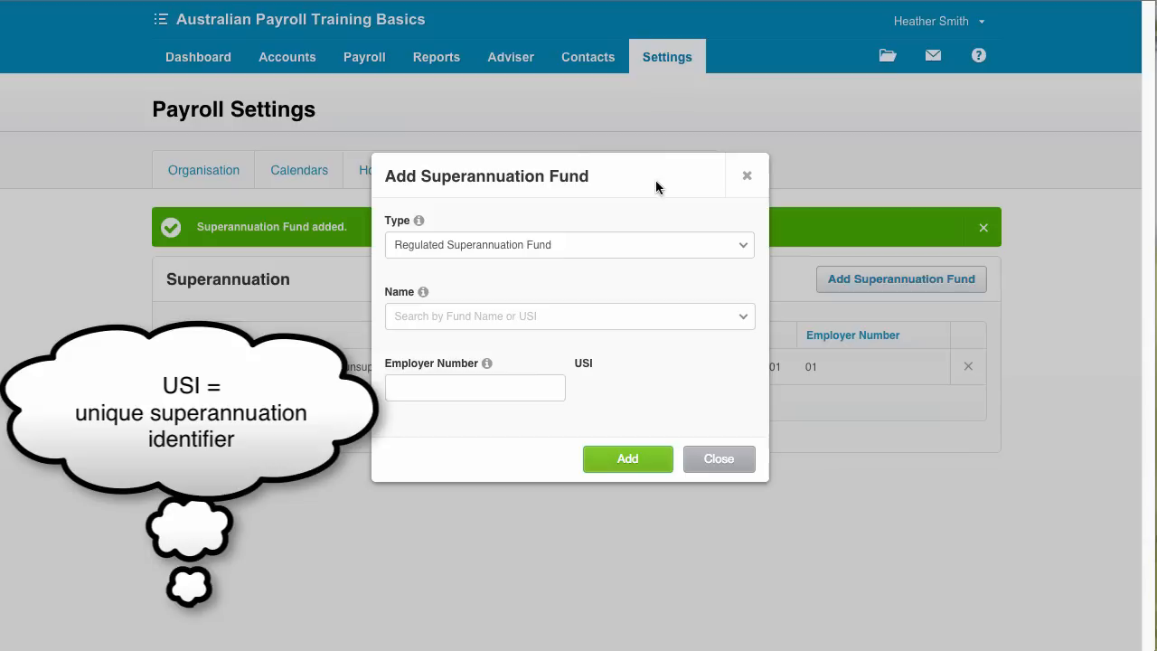
left_click_drag(655, 186, 726, 320)
left_click(501, 314)
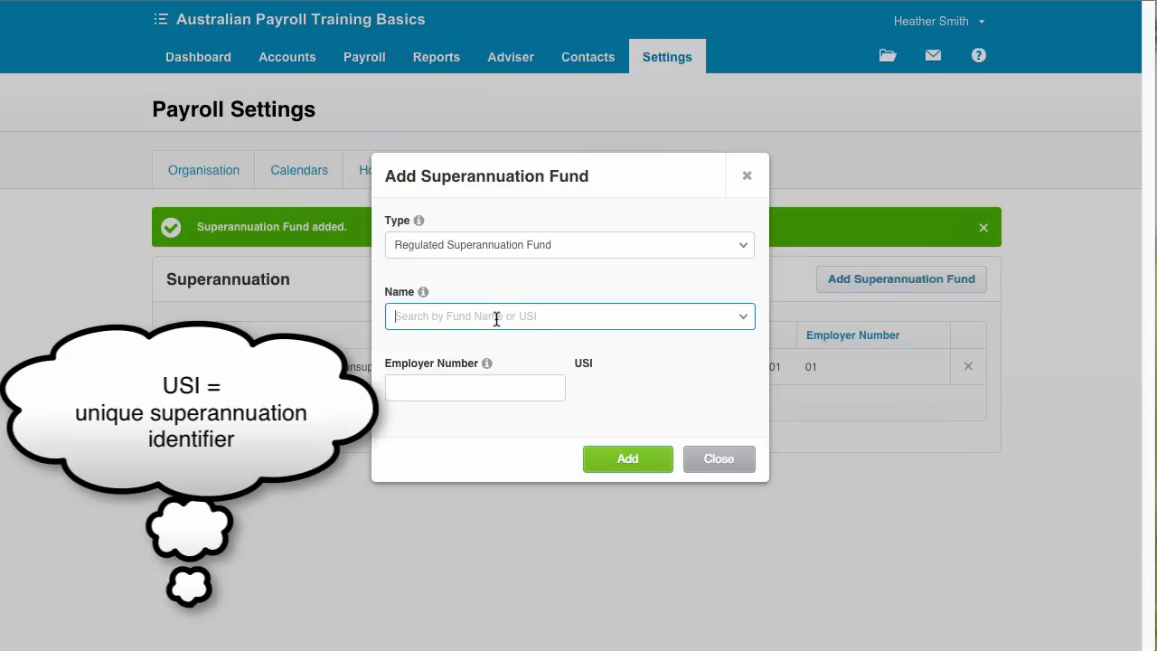
left_click(423, 297)
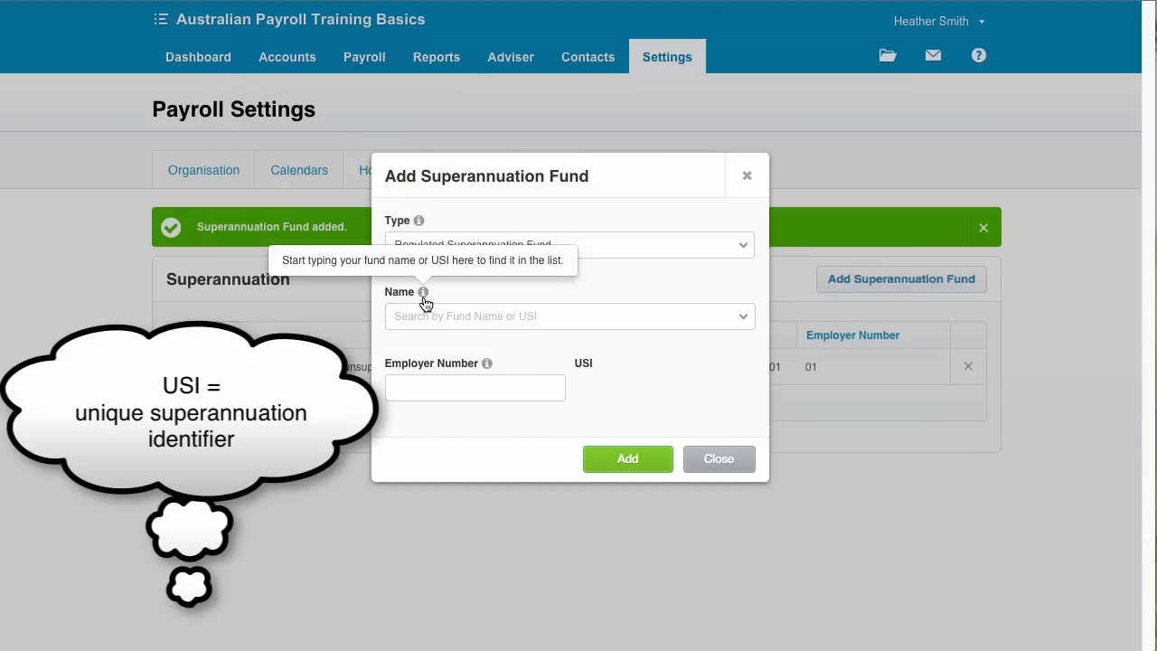
left_click(420, 316)
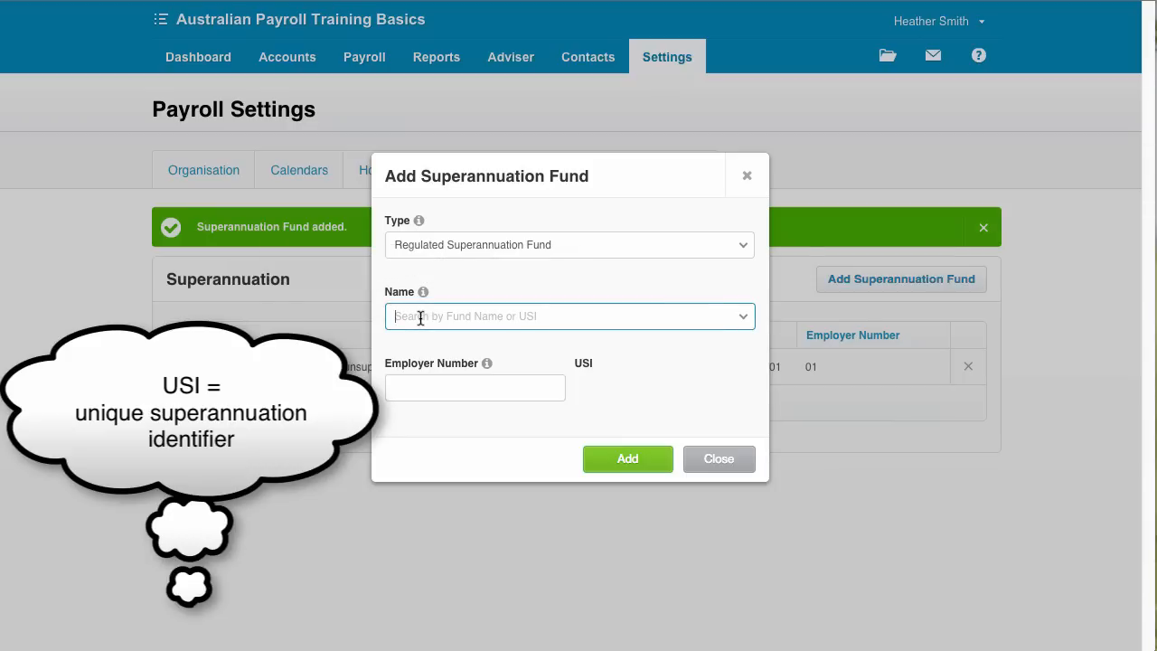
type("anz")
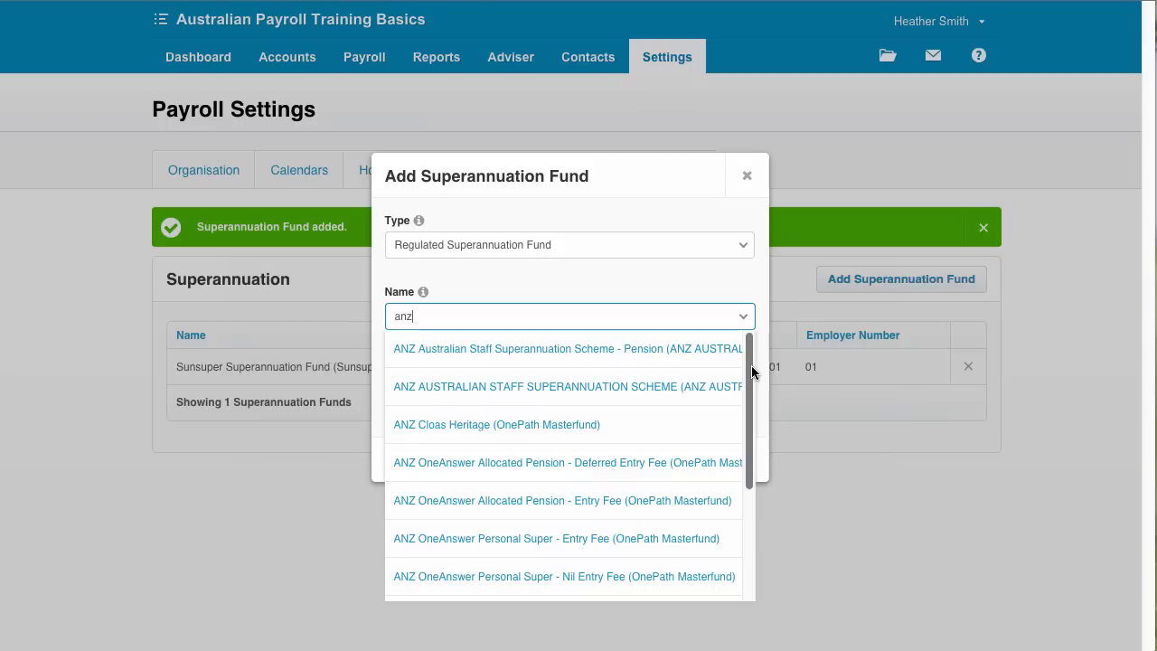
left_click_drag(752, 371, 750, 493)
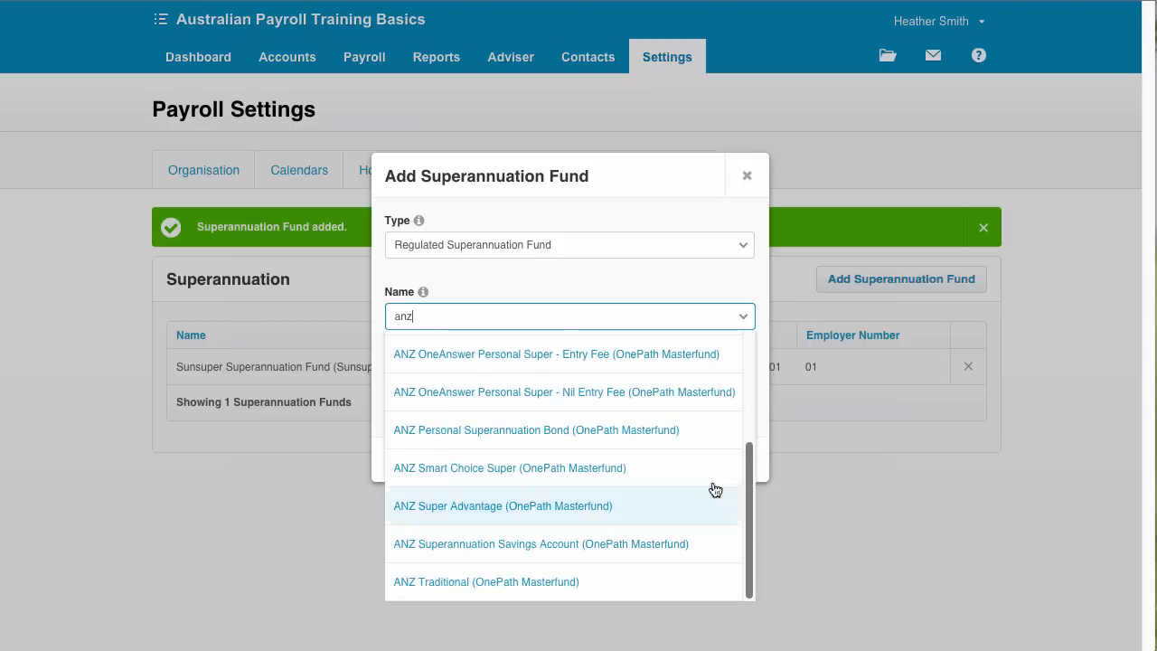
left_click(640, 469)
left_click(471, 388)
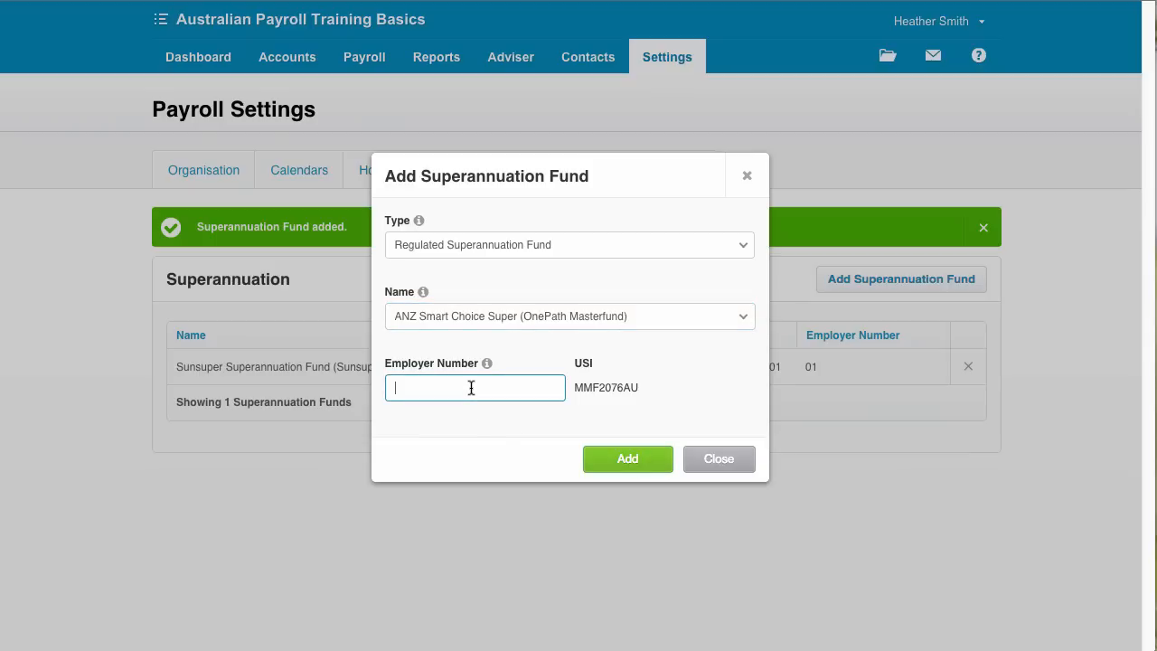
type("01")
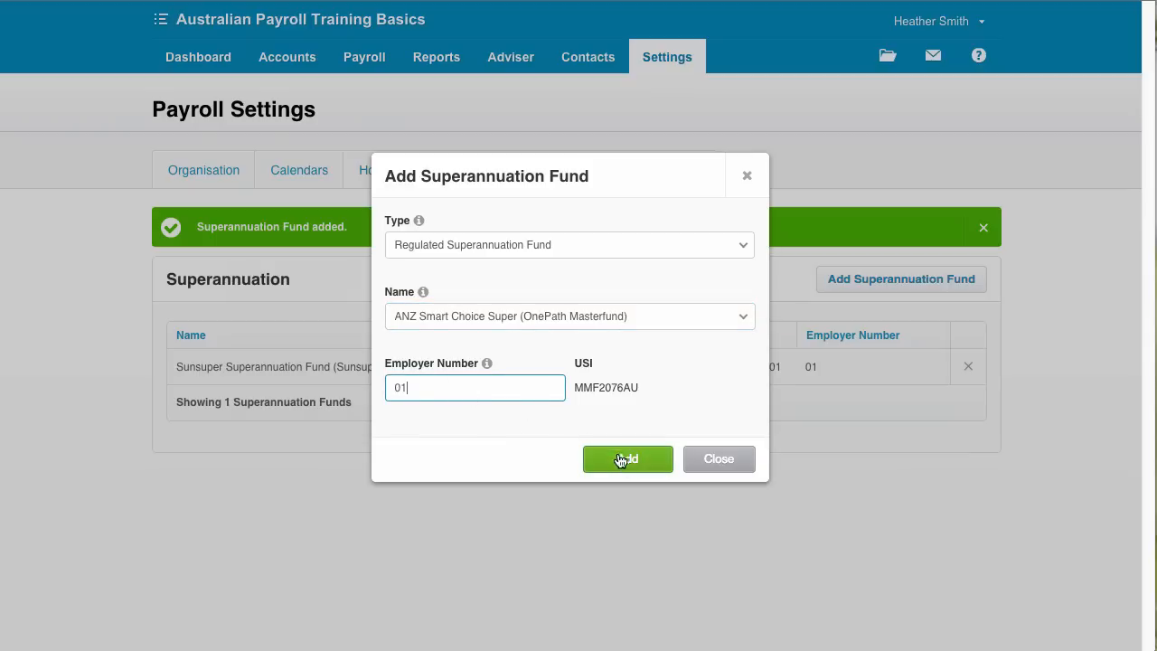
left_click(623, 461)
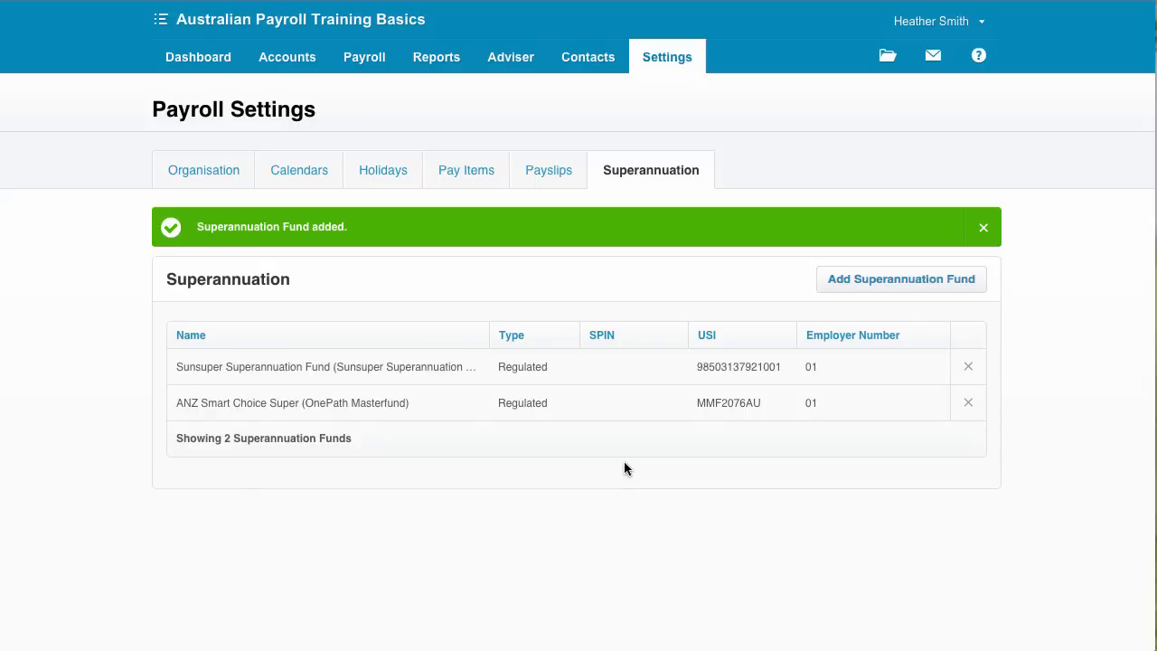
- Examine the details required for a Self Managed Superannuation Fund, and close the form without adding one
left_click(875, 286)
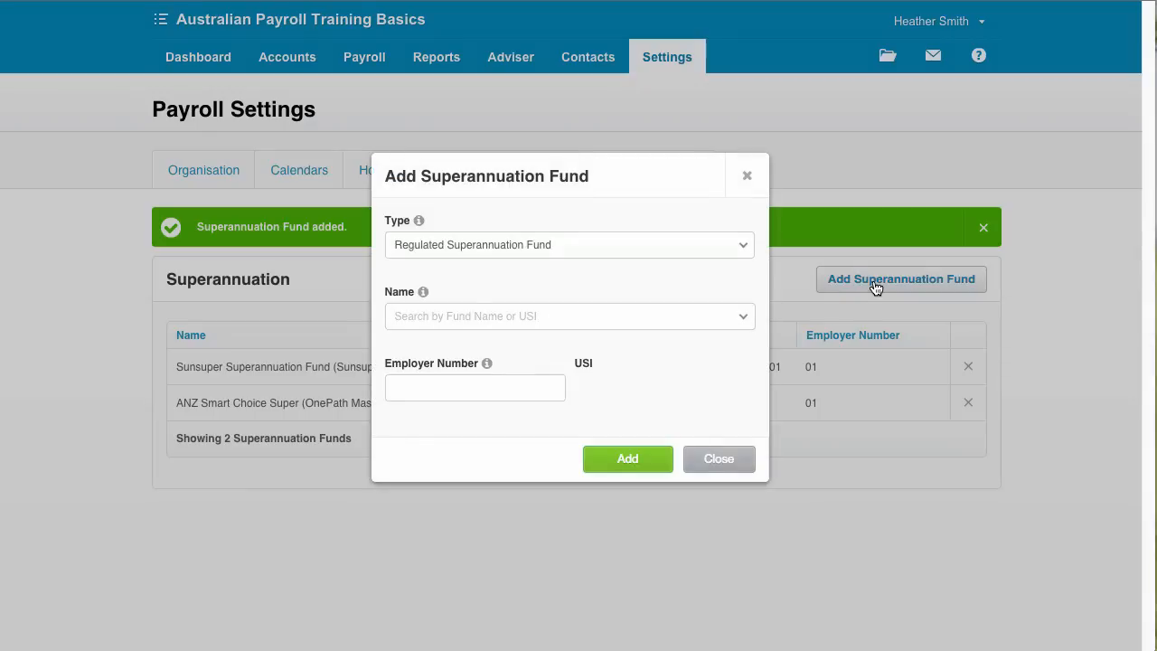
left_click(683, 256)
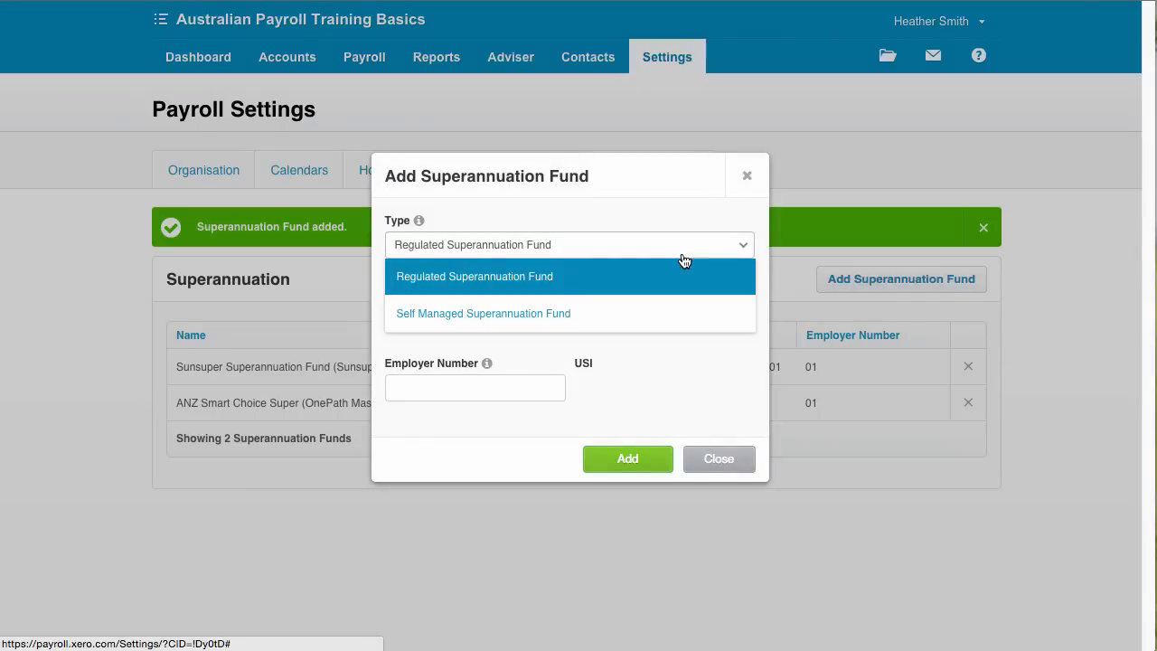
left_click(582, 318)
left_click(506, 310)
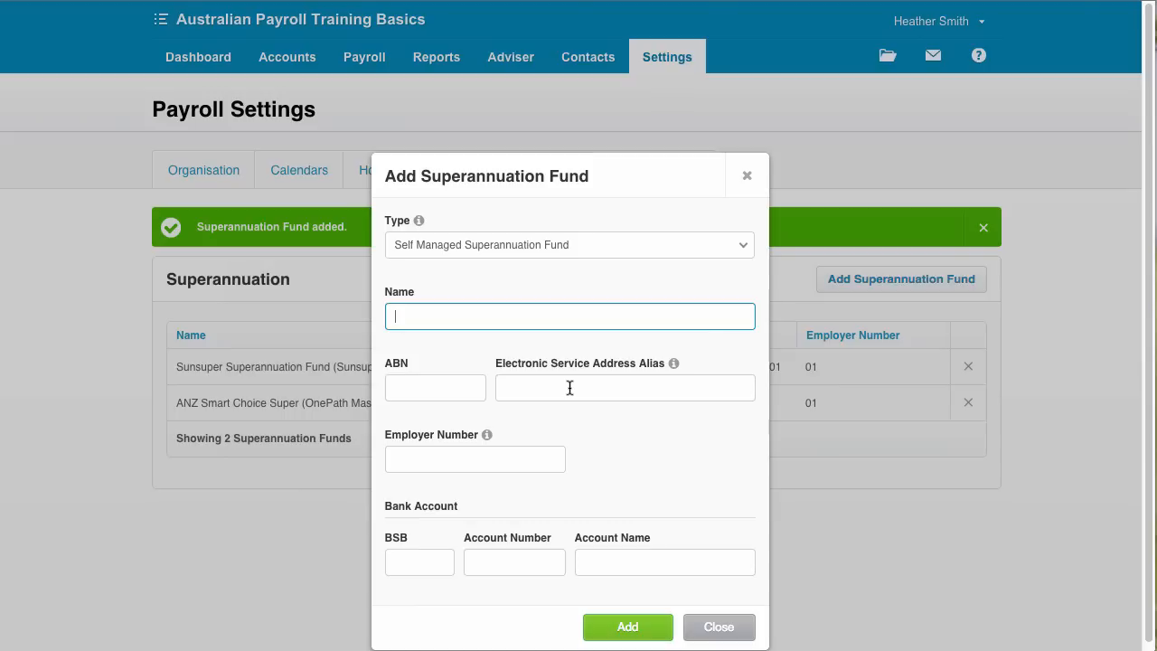
left_click(490, 457)
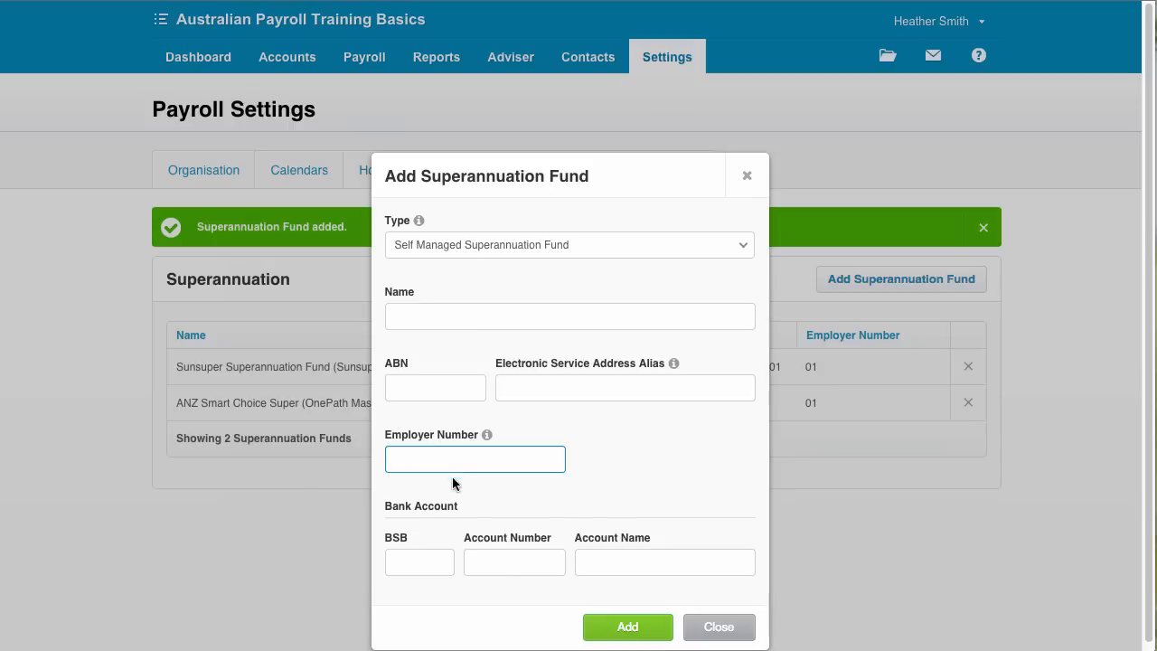
left_click(720, 627)
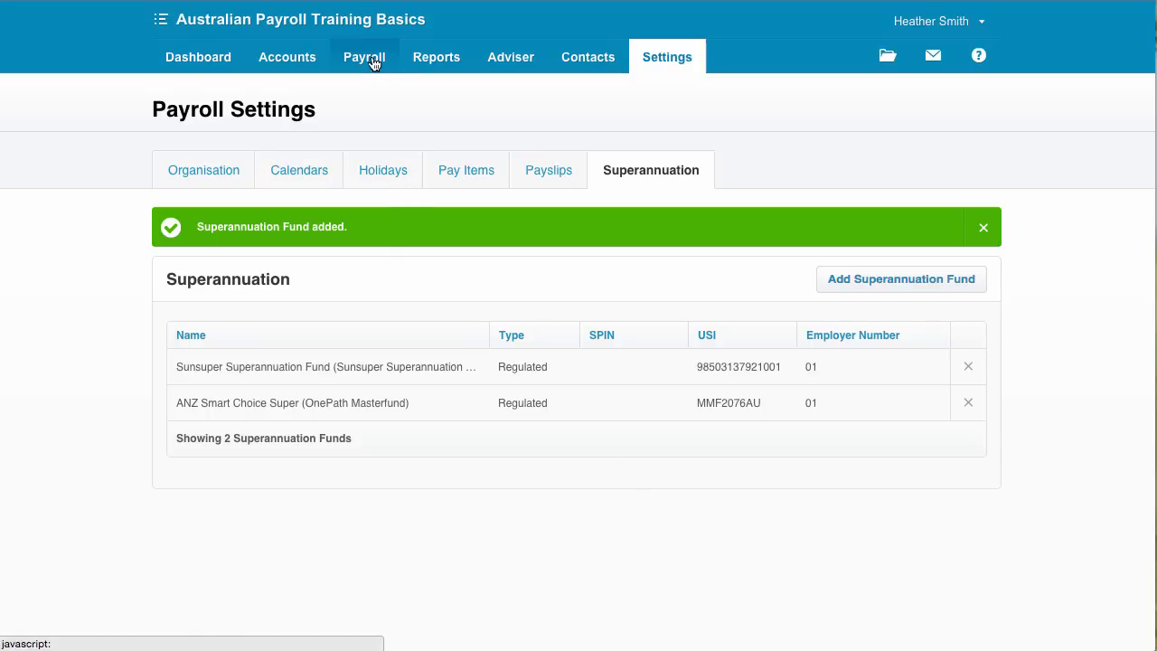
- Start a new employee record from the Payroll Overview and hide the introductory help
left_click(693, 58)
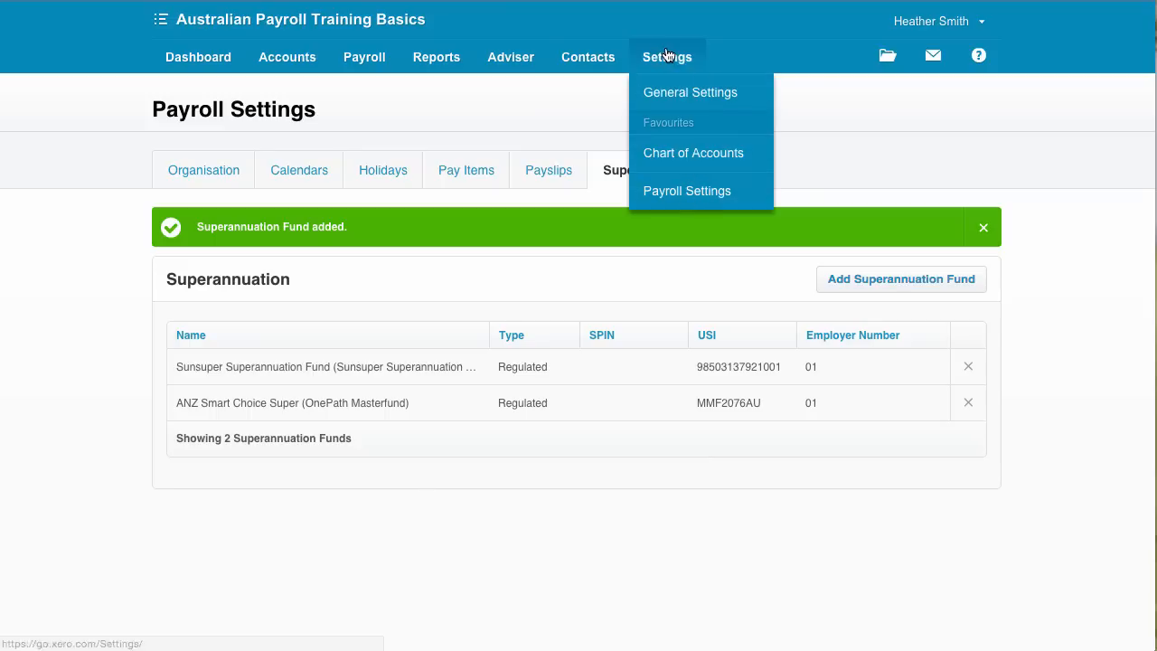
left_click(382, 60)
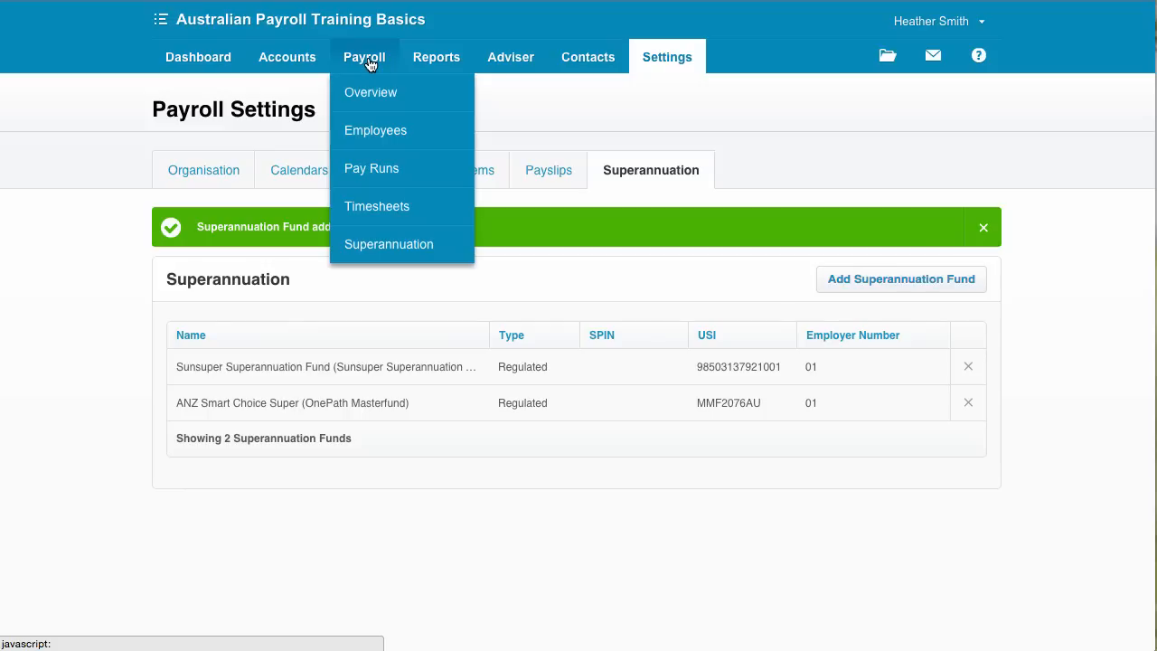
left_click(368, 104)
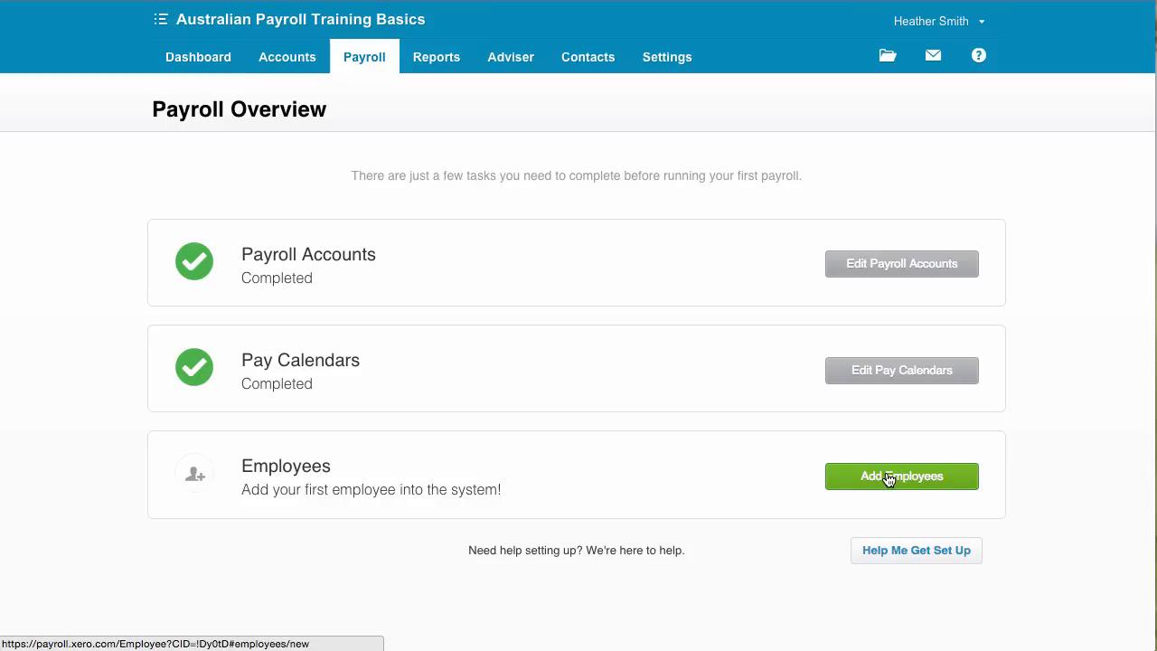
left_click(383, 67)
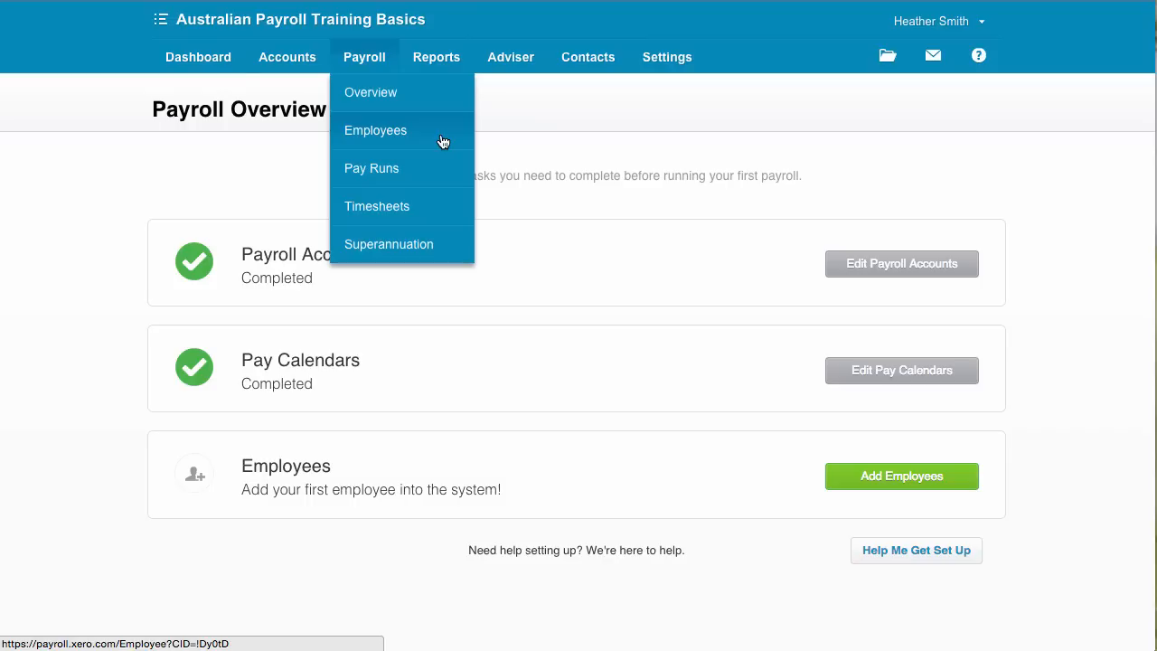
left_click(874, 487)
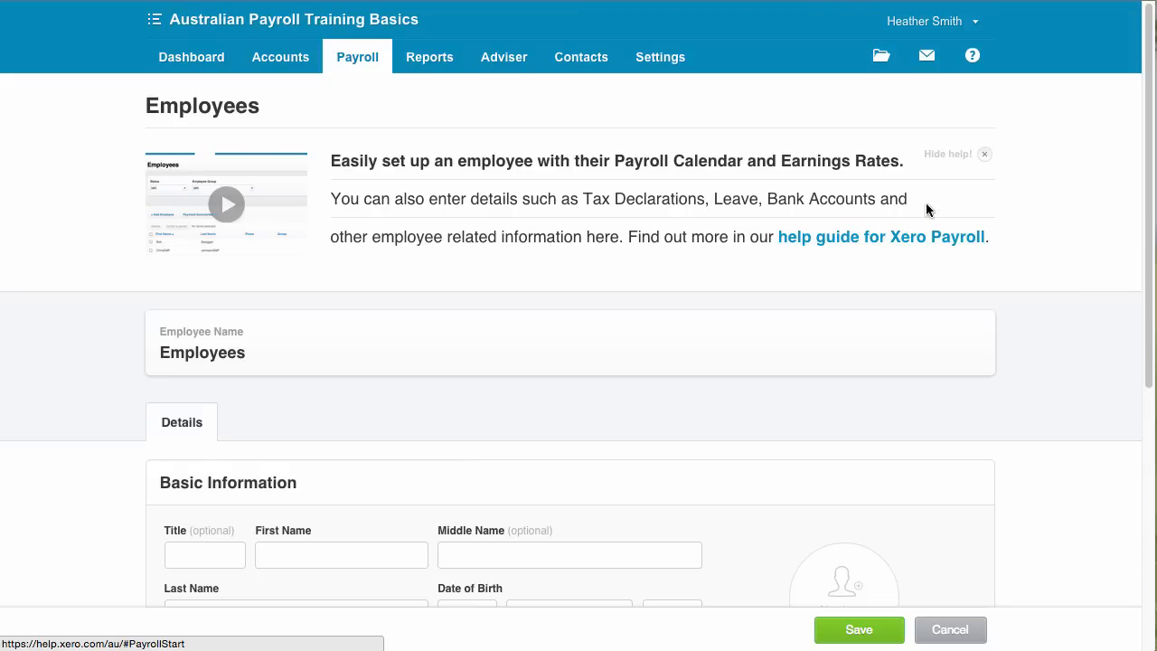
left_click(984, 155)
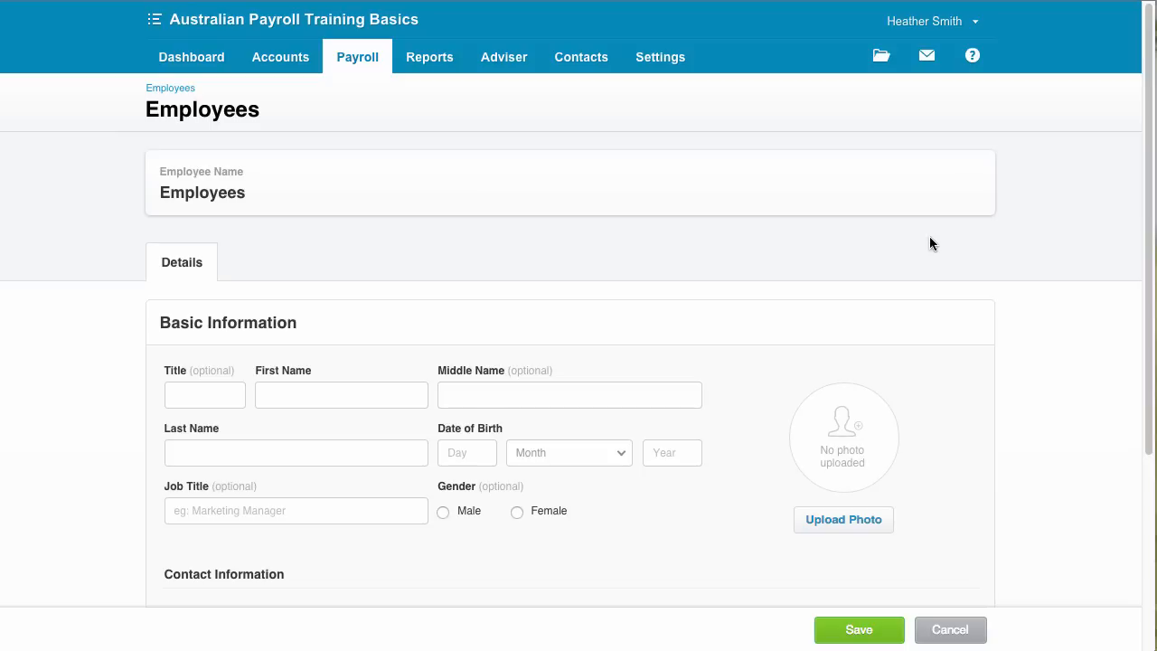
- Fill in the employee's title Mr, full name, date of birth, job title Marketing Manager, gender Male, phone numbers, email and postal address
left_click_drag(1149, 276, 1149, 330)
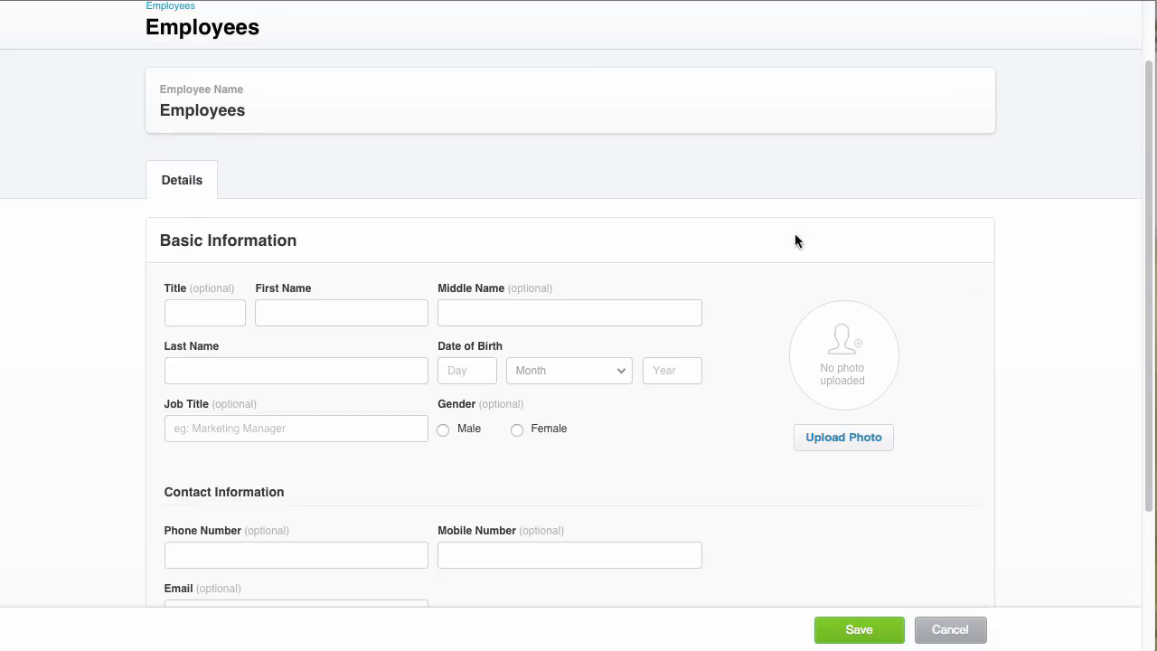
left_click_drag(1151, 349, 1151, 457)
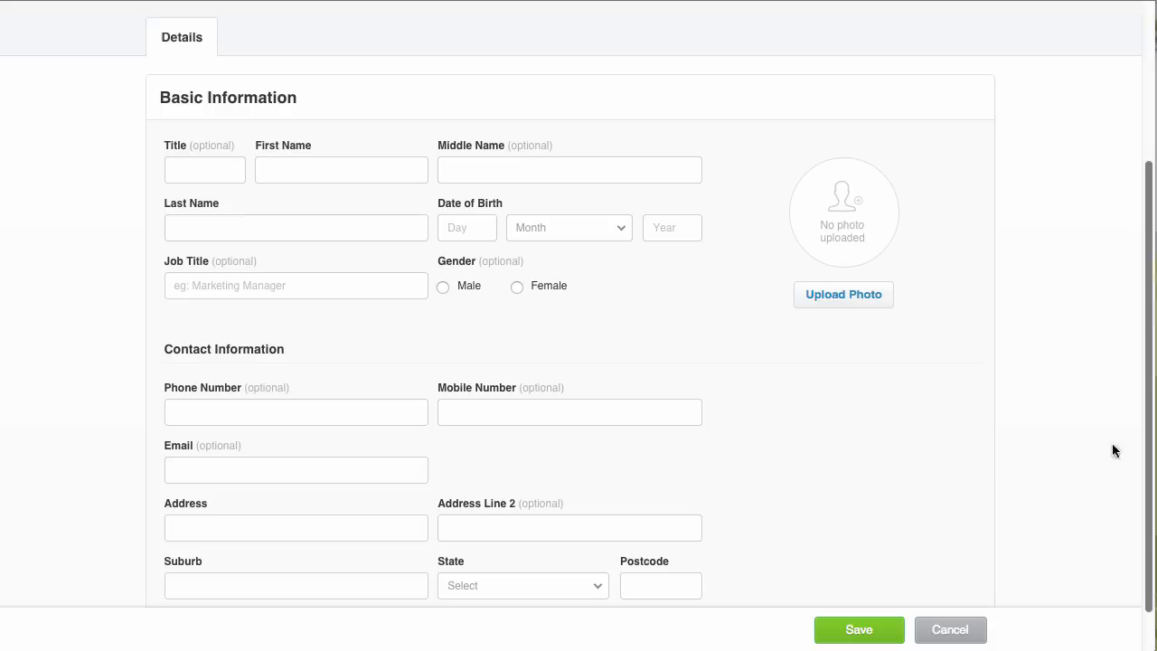
left_click(177, 171)
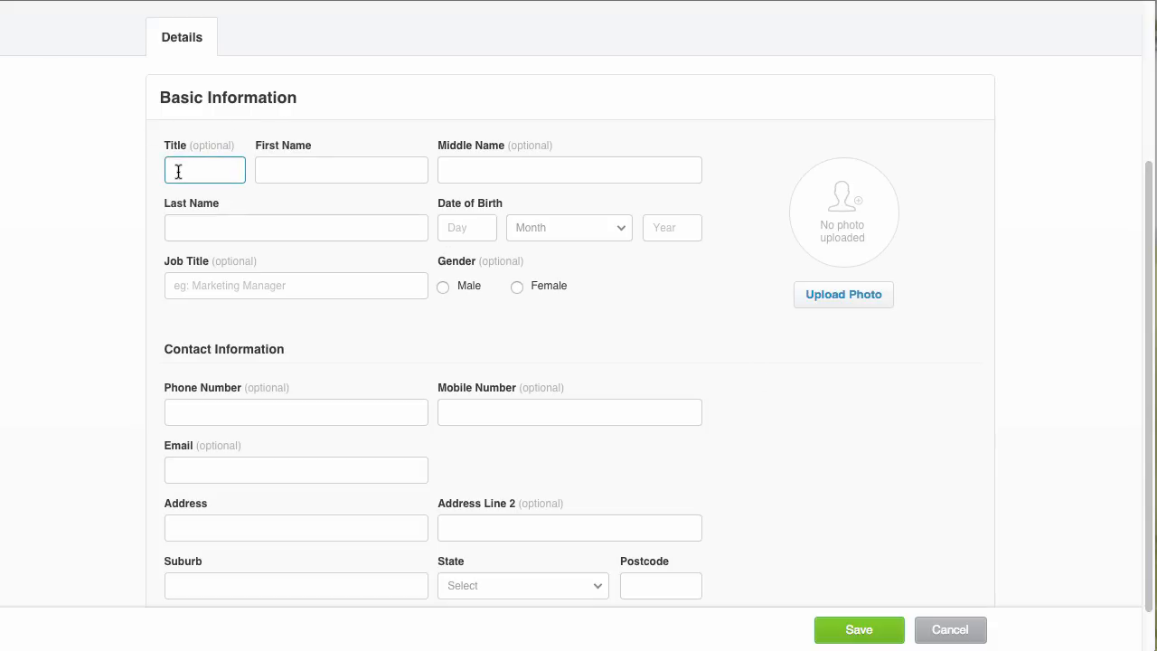
type("Mr")
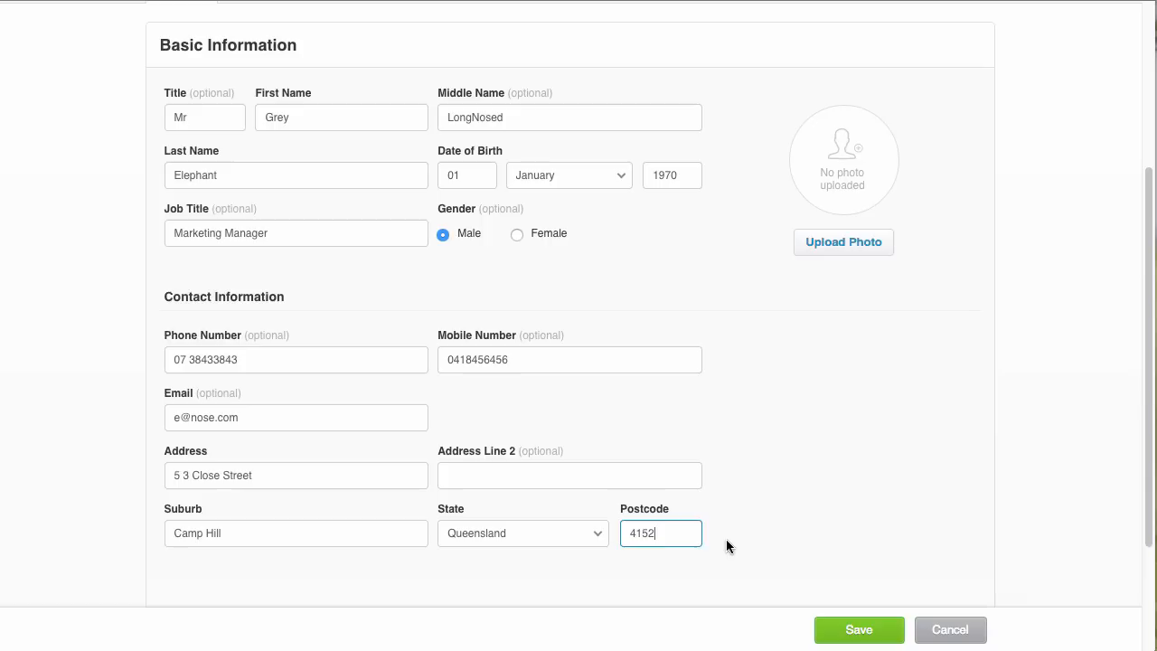
left_click(726, 539)
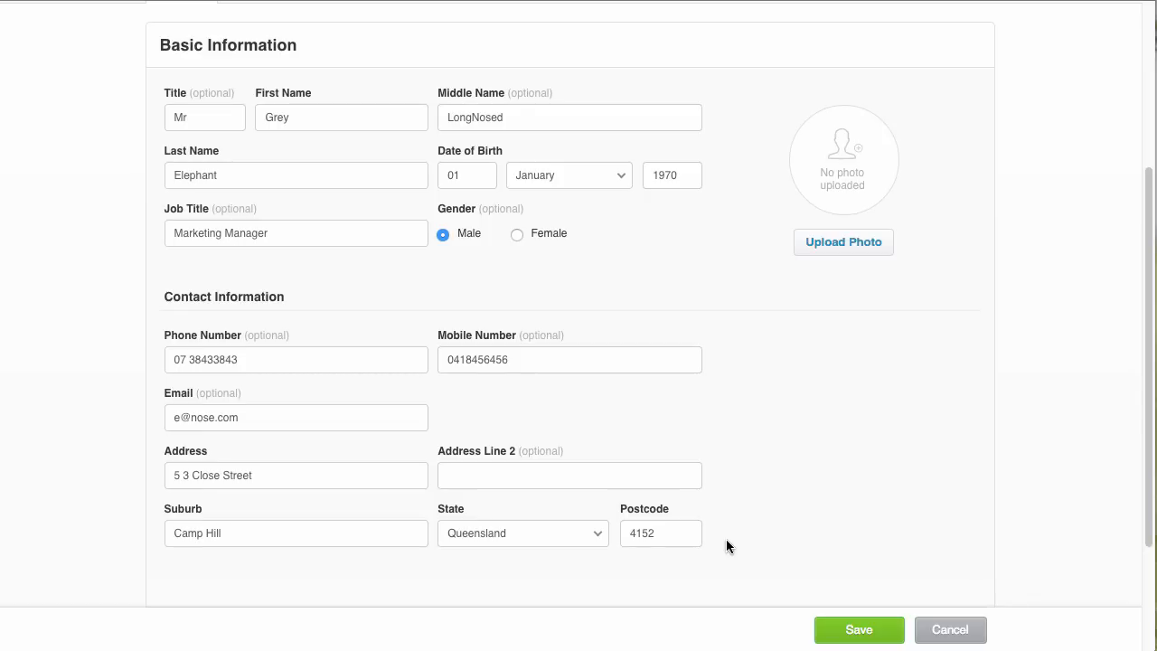
- Save the new employee's basic details, and set the employment start date to 01 Apr 2015
left_click(858, 635)
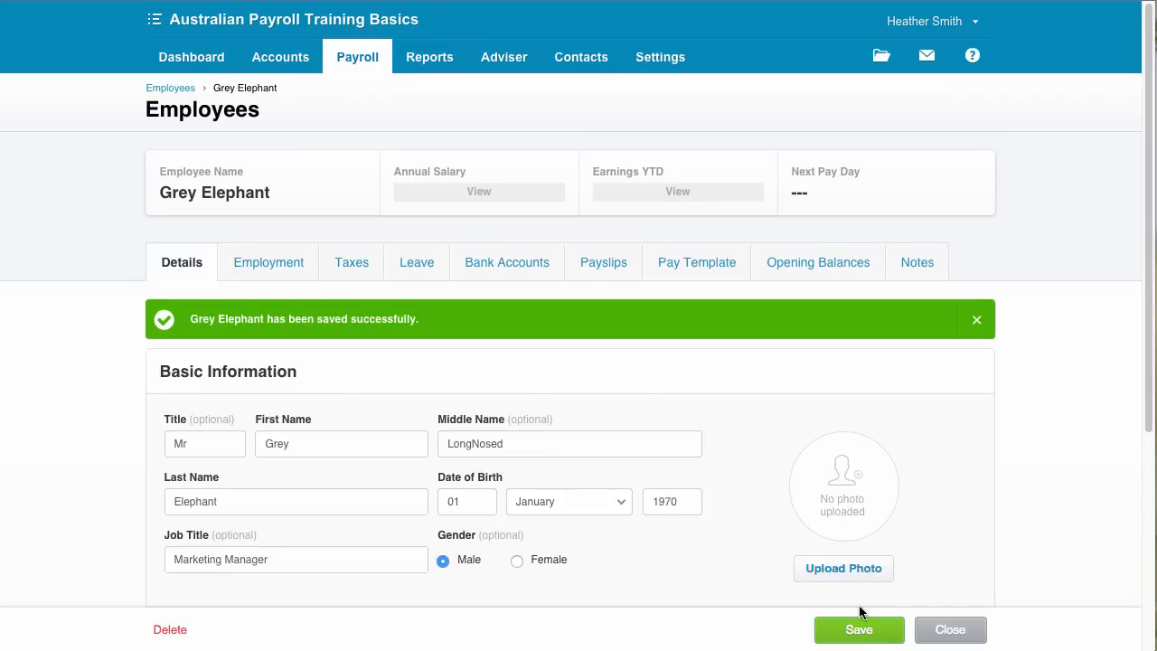
mouse_move(1142, 410)
left_mouse_down()
mouse_move(1152, 414)
mouse_move(1152, 627)
mouse_move(1153, 428)
left_mouse_up()
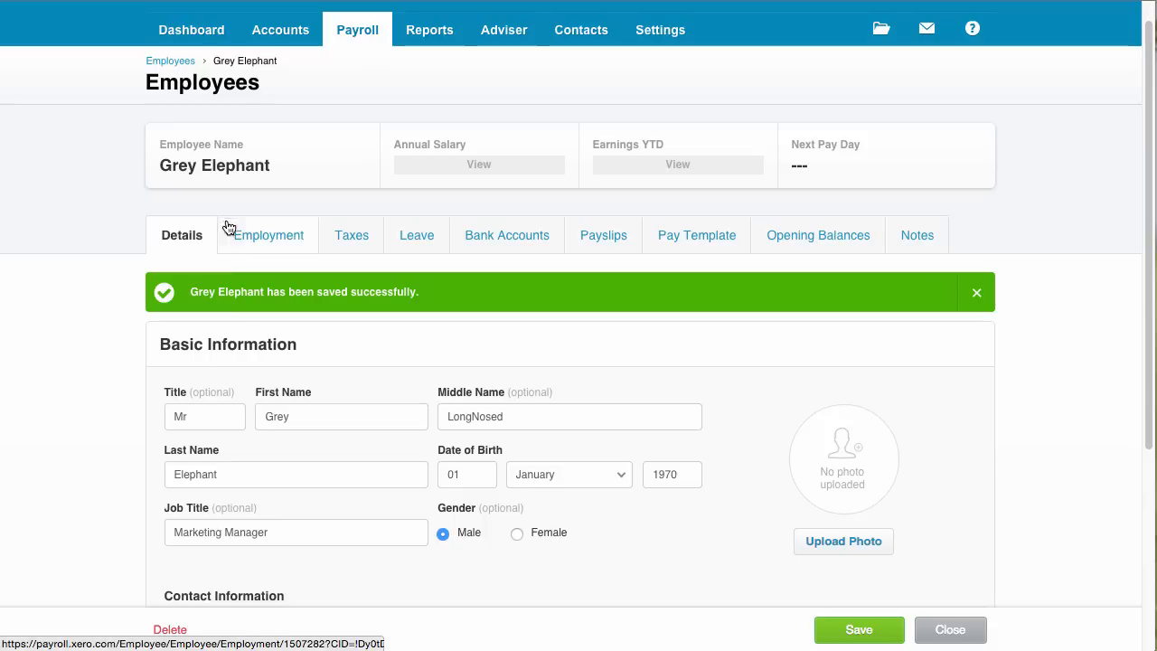
left_click(254, 244)
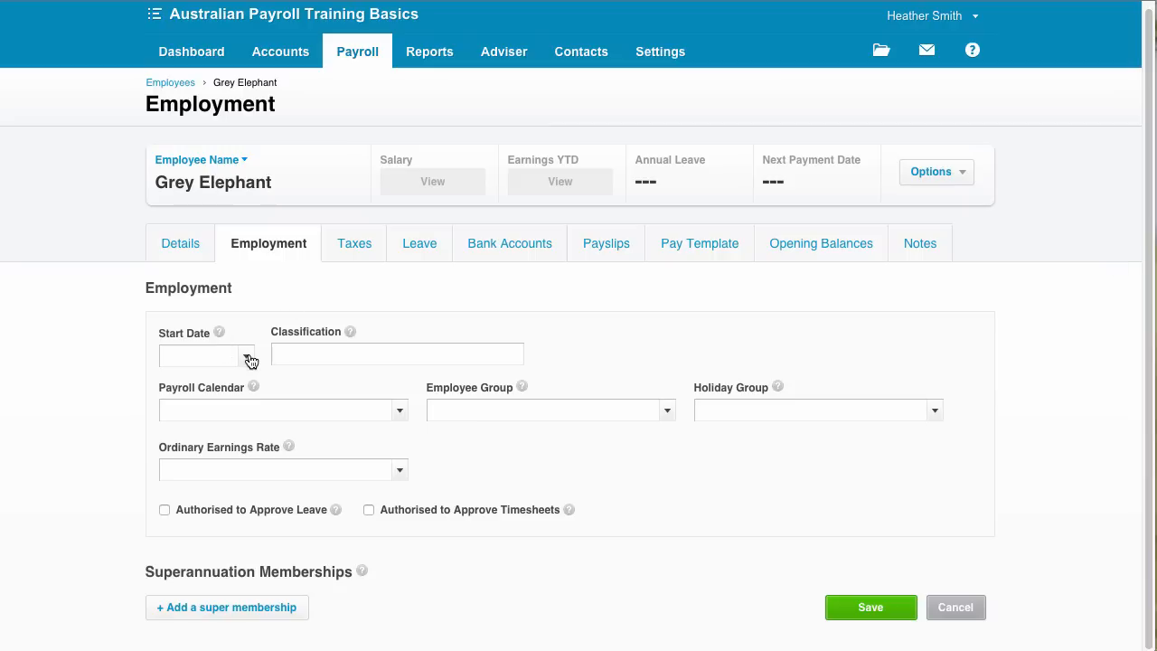
left_click(250, 358)
left_click(173, 387)
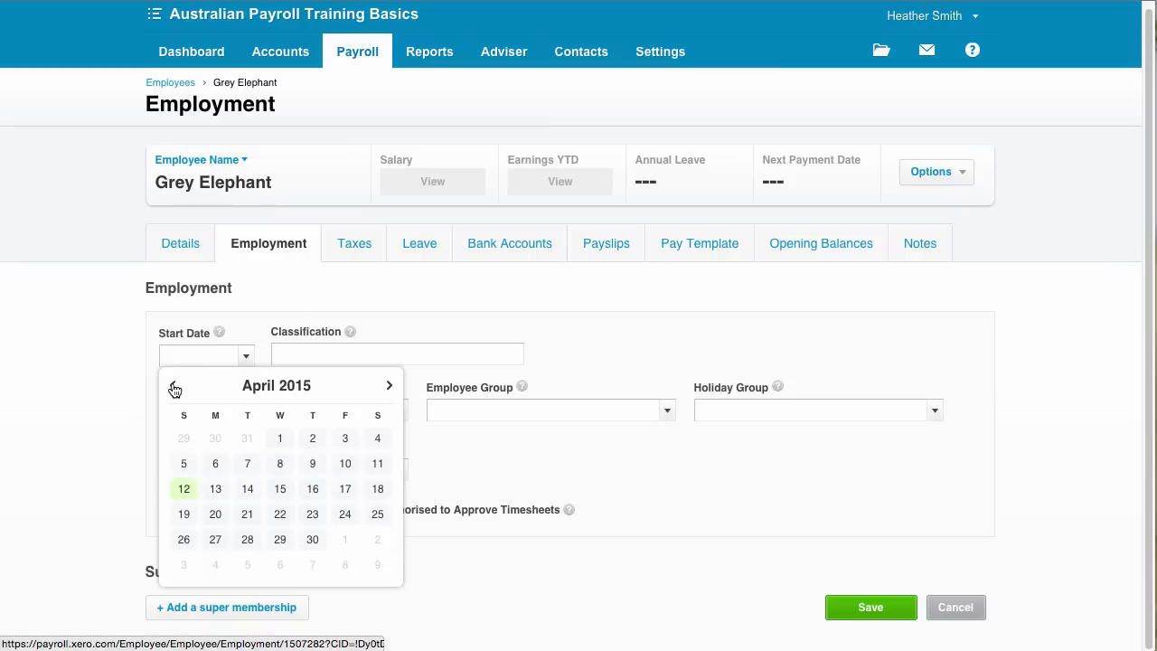
left_click(280, 439)
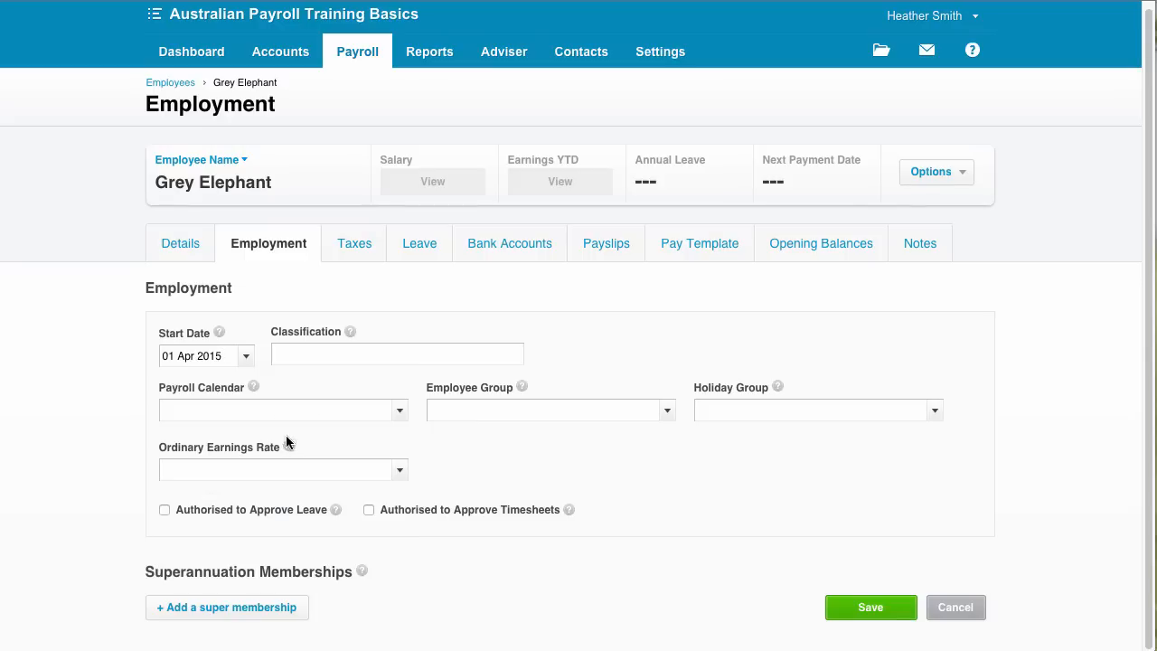
- Assign the weekly AUSTRALIAN PAYROLL TRAINING BASICS payroll calendar, the classification Marketing Manager and the employee group Marketing
left_click(400, 411)
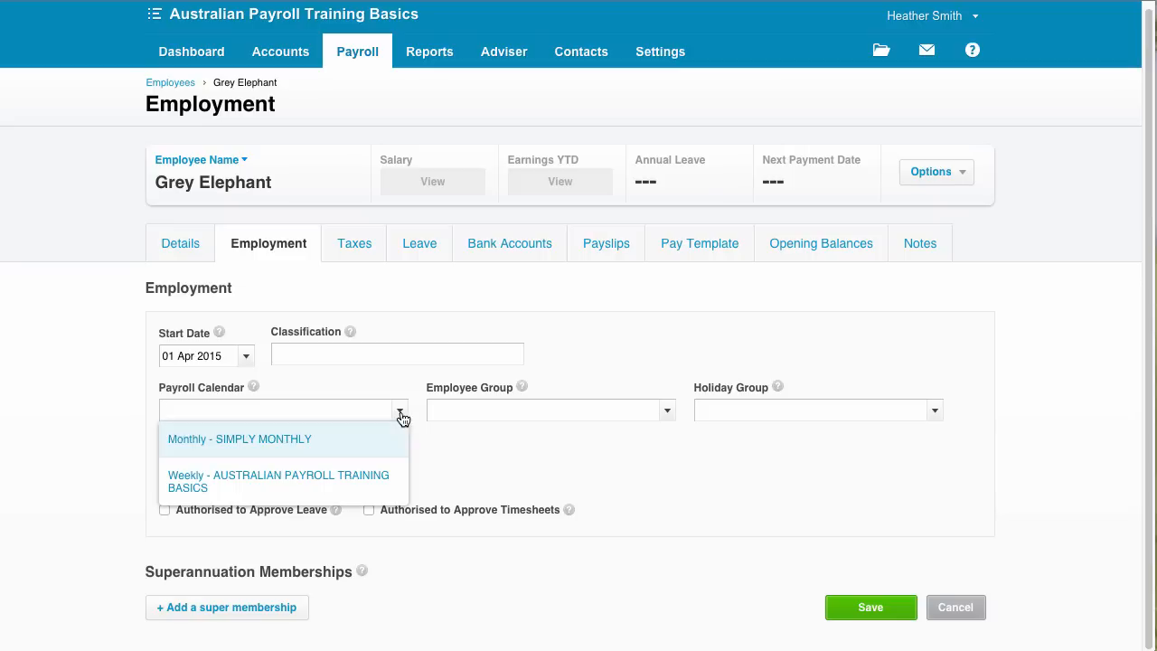
left_click(305, 485)
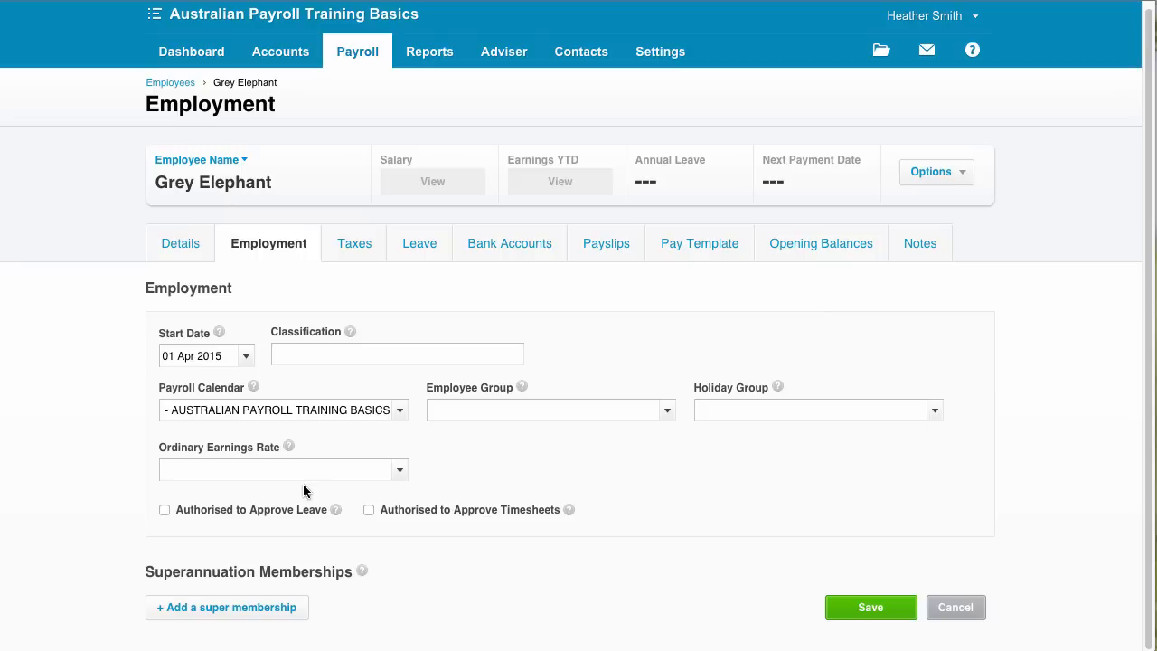
left_click(304, 355)
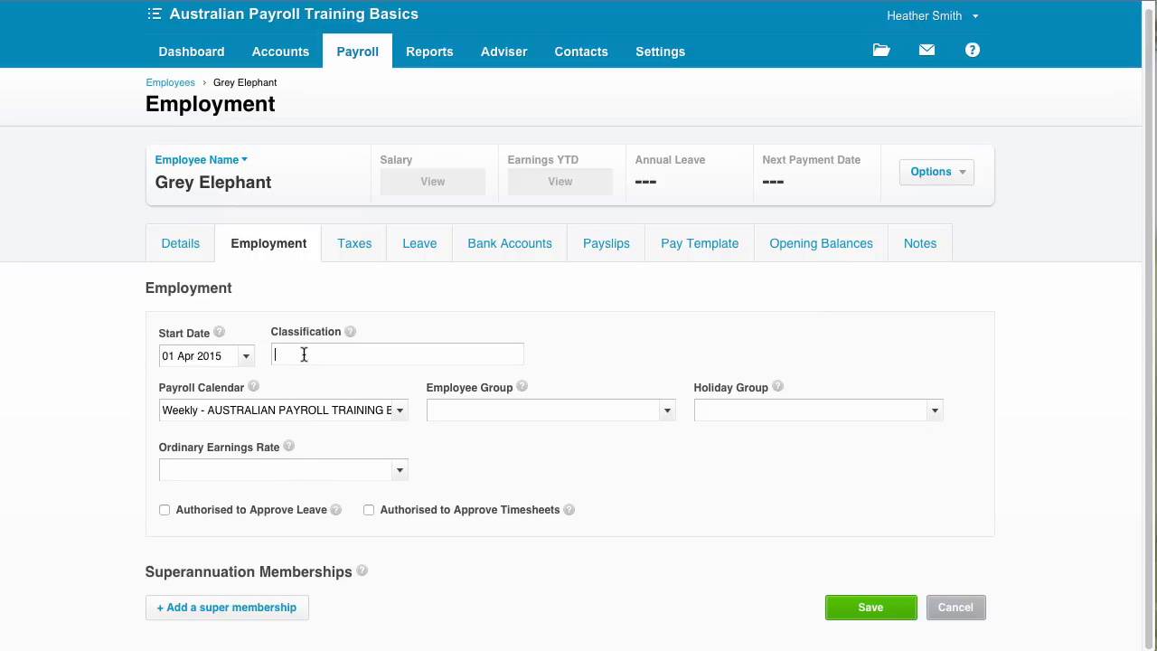
type("Marketing Manager")
left_click(668, 417)
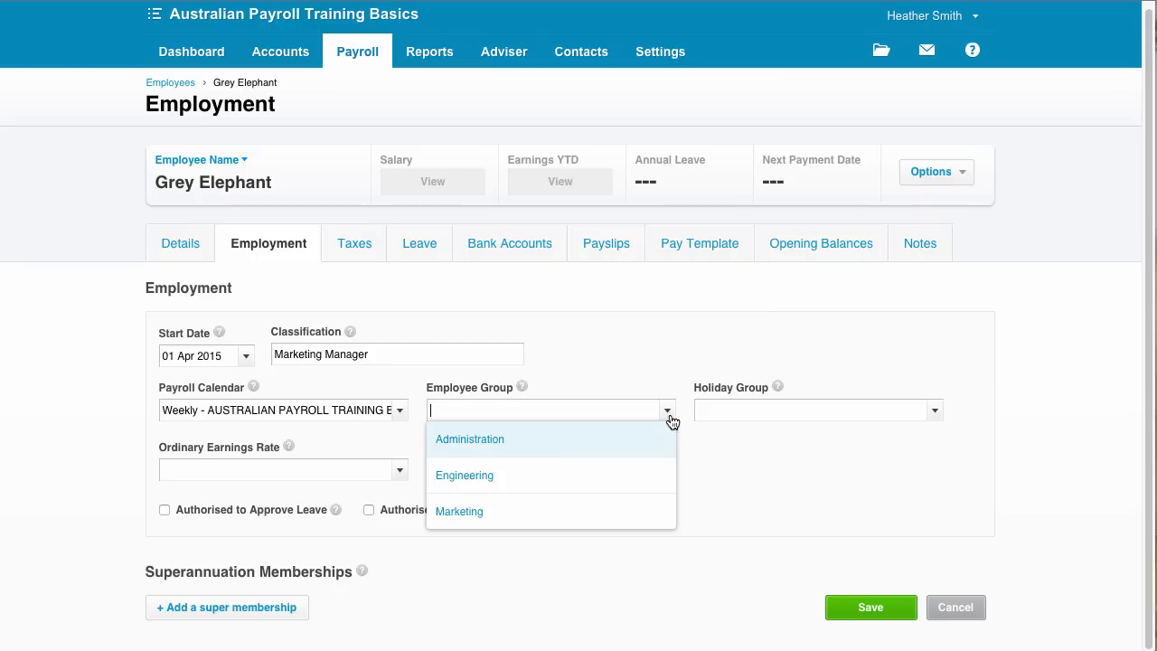
left_click(513, 512)
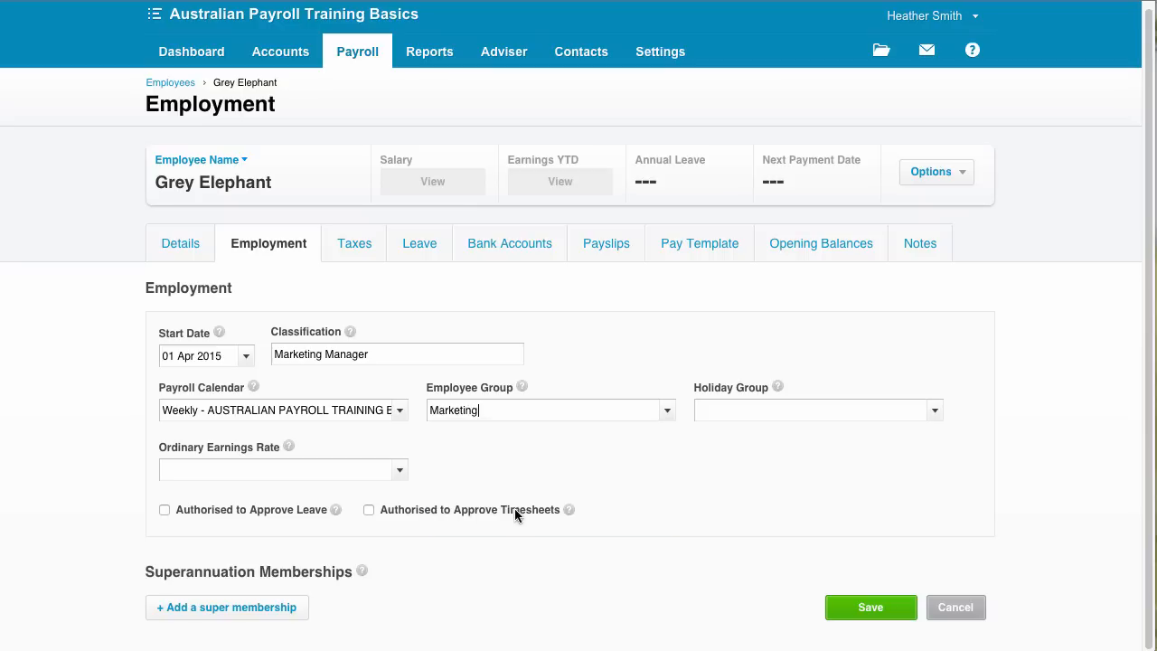
- Set the holiday group to Queensland and the ordinary earnings rate to Ordinary Hours, and authorise the employee to approve leave and timesheets
left_click(934, 415)
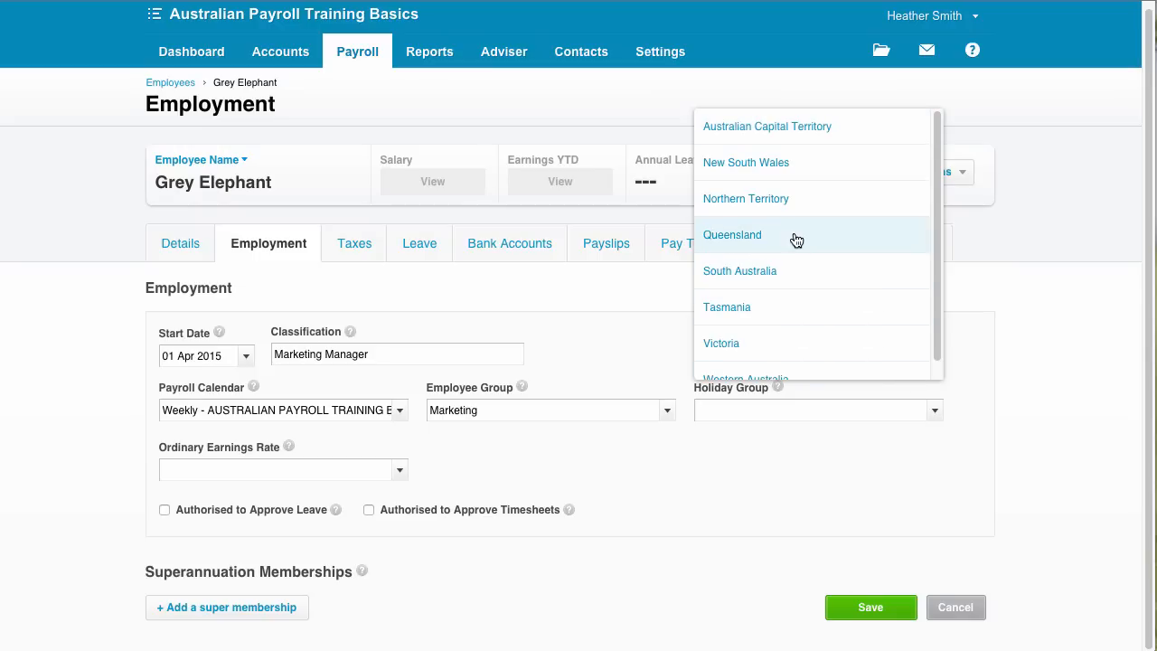
left_click(797, 240)
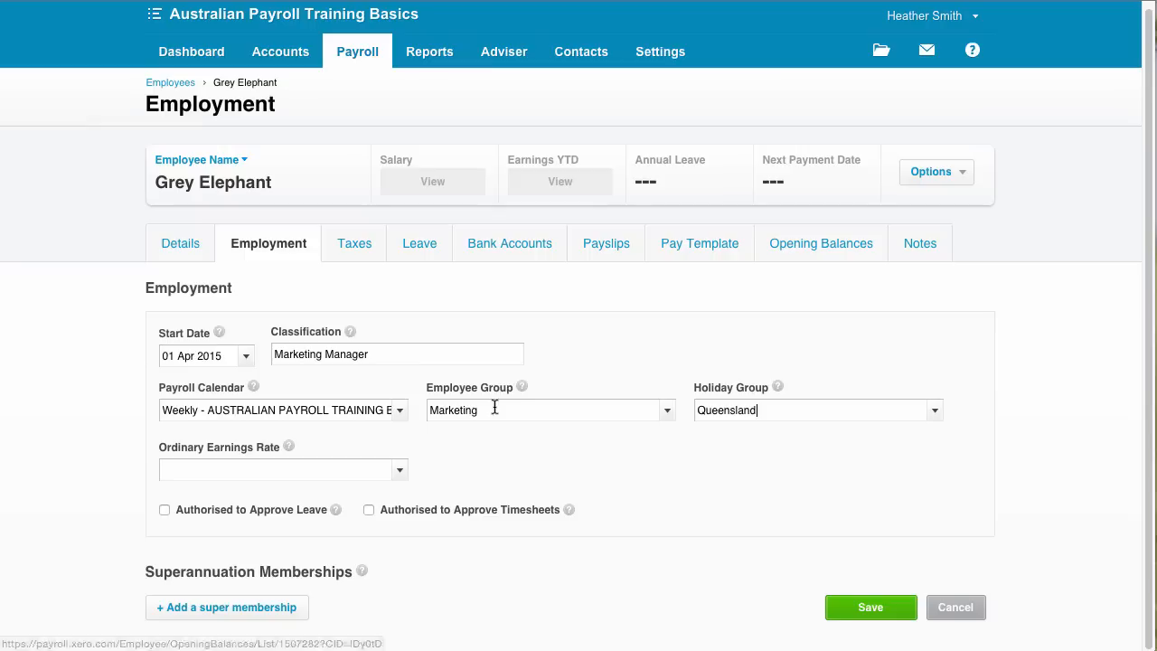
left_click(402, 473)
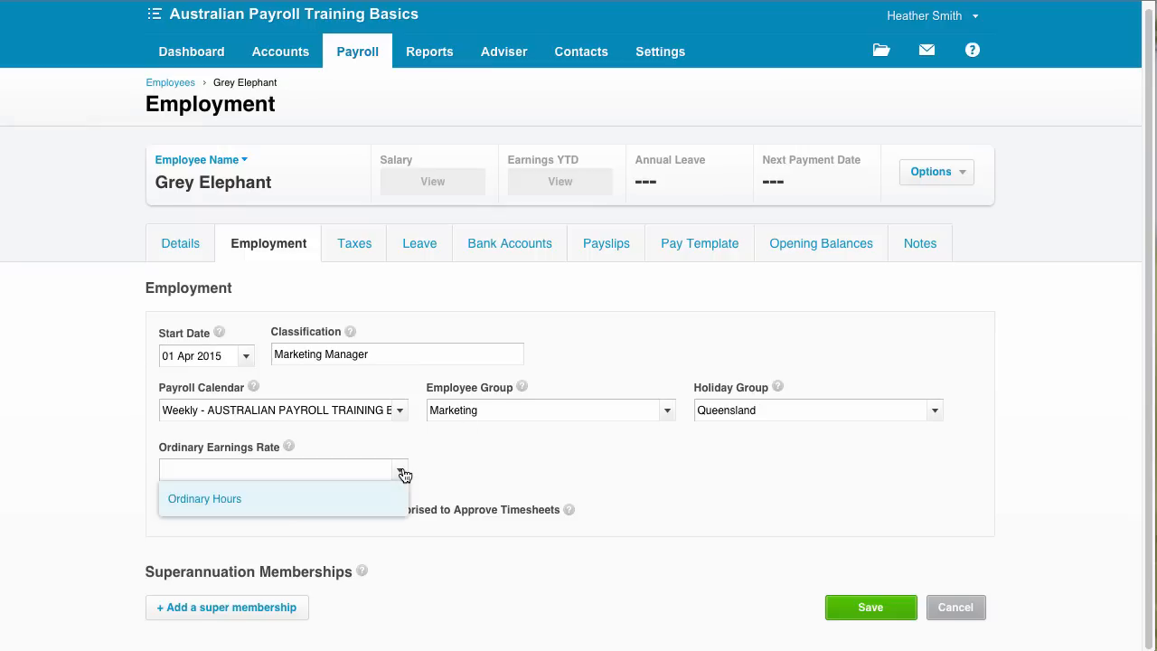
left_click(297, 499)
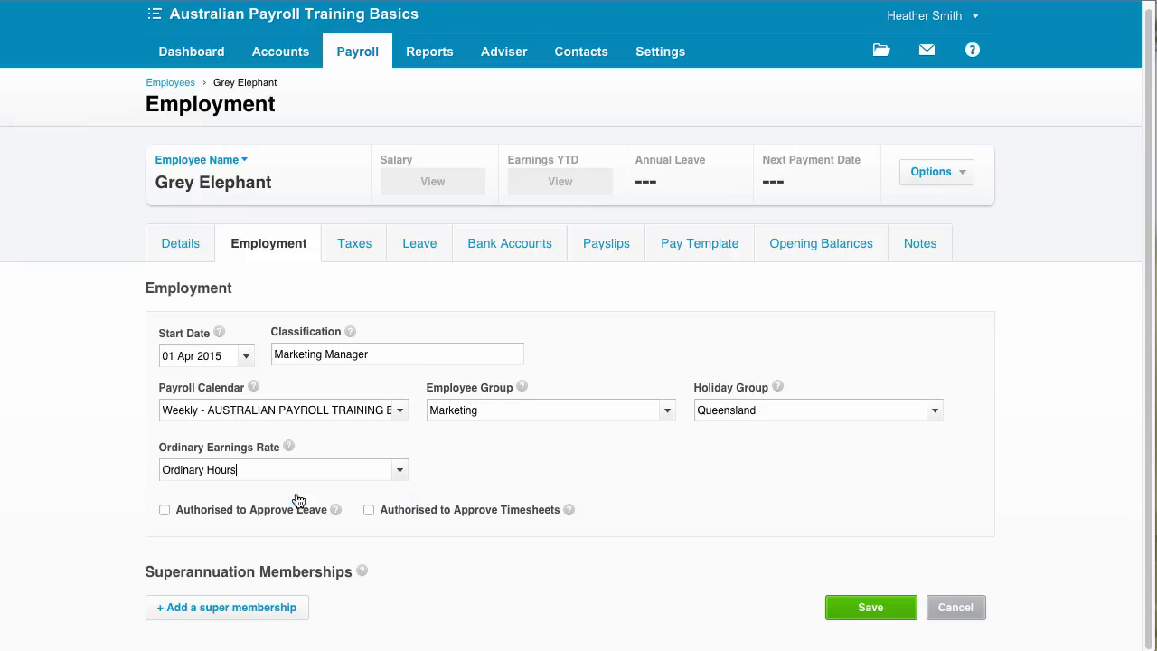
left_click(220, 513)
left_click(370, 511)
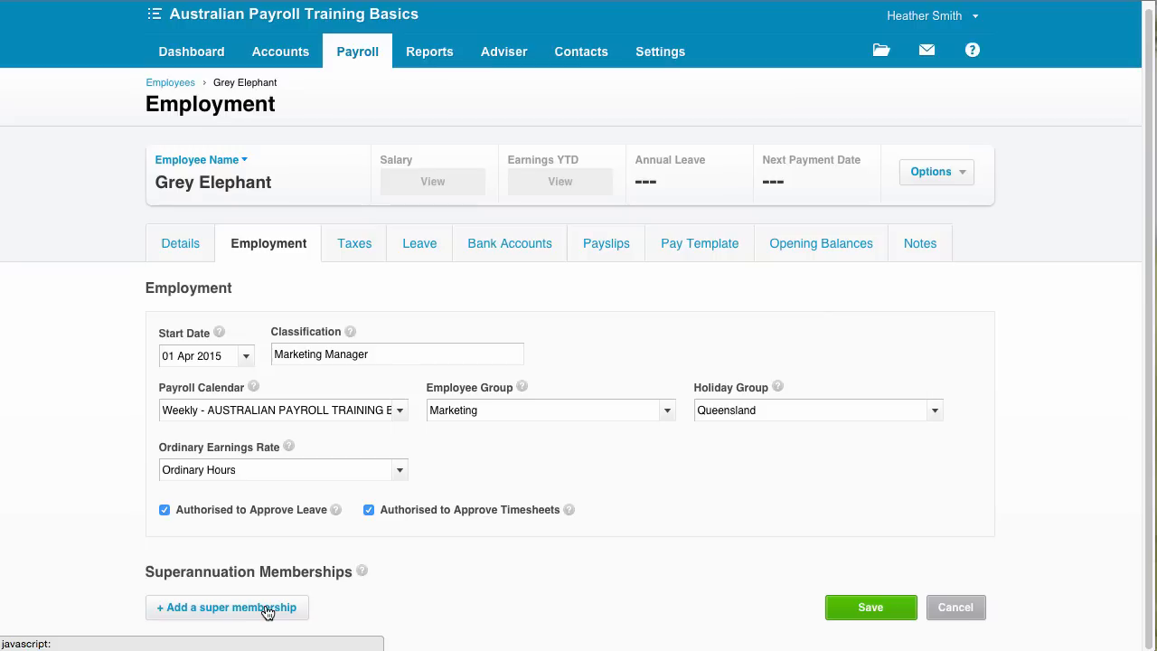
- Add a Sunsuper Superannuation Fund membership with the employee number, and save the employment details
left_click(266, 607)
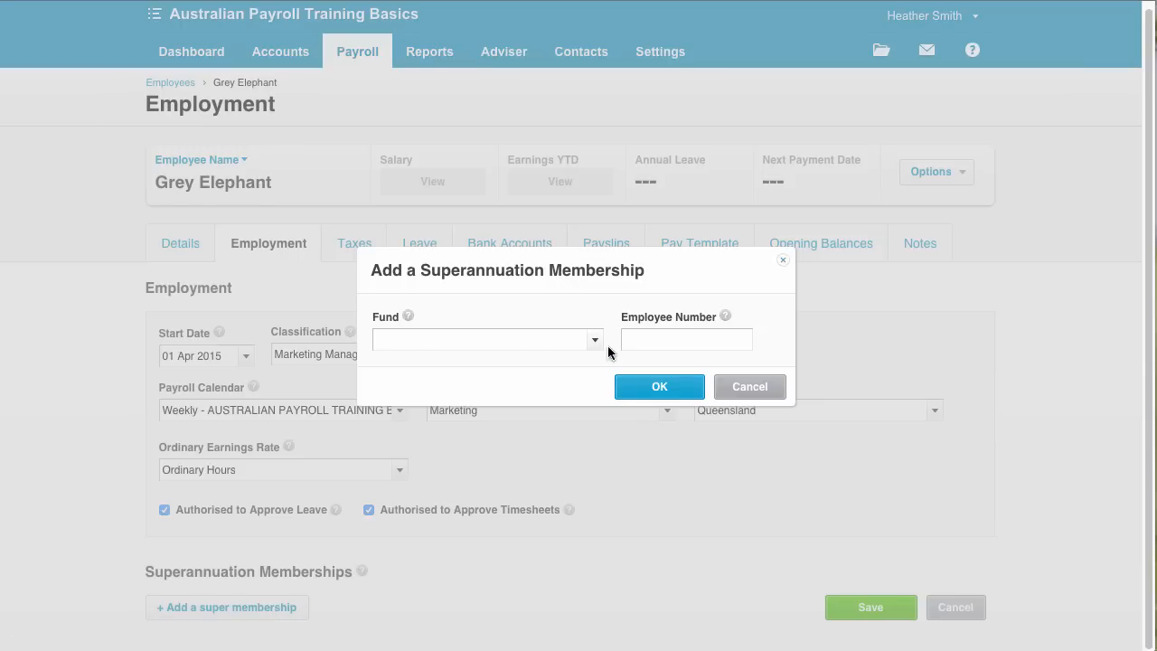
left_click(595, 342)
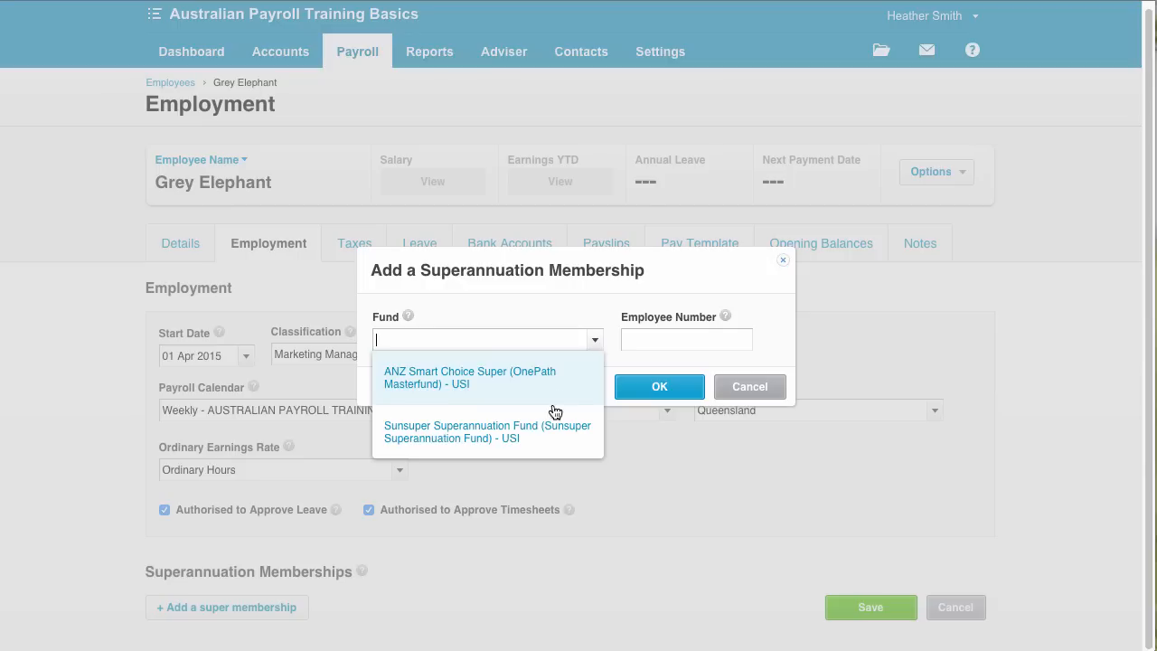
left_click(536, 440)
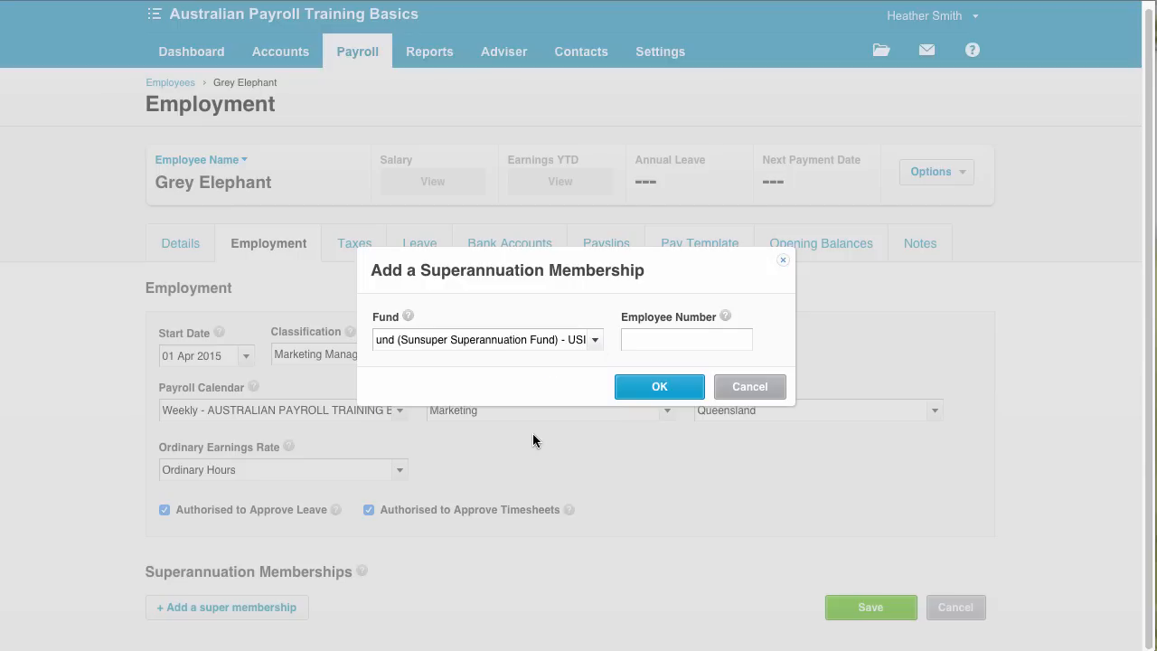
left_click(642, 343)
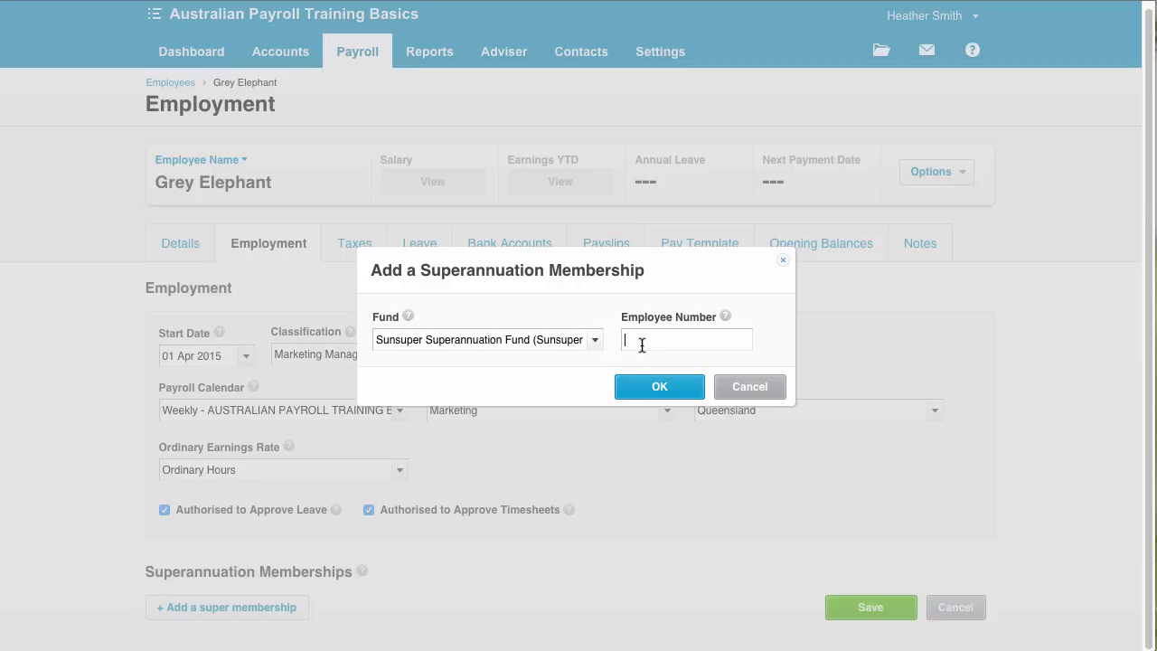
type("01")
left_click(657, 387)
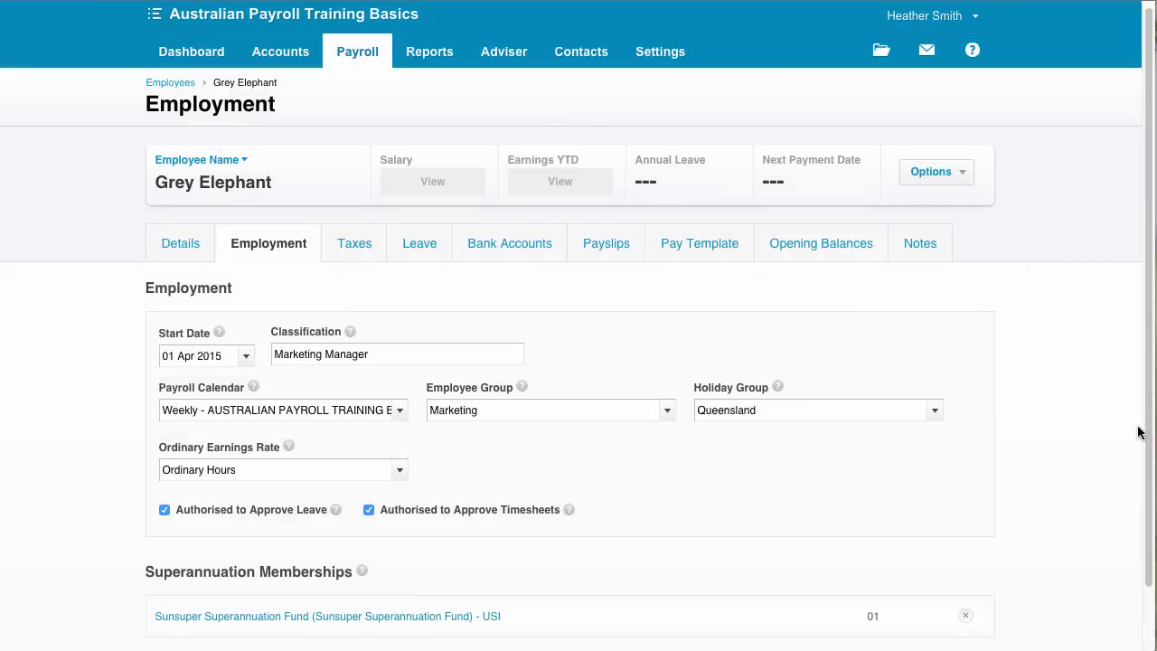
scroll(1149, 440, "down", 2)
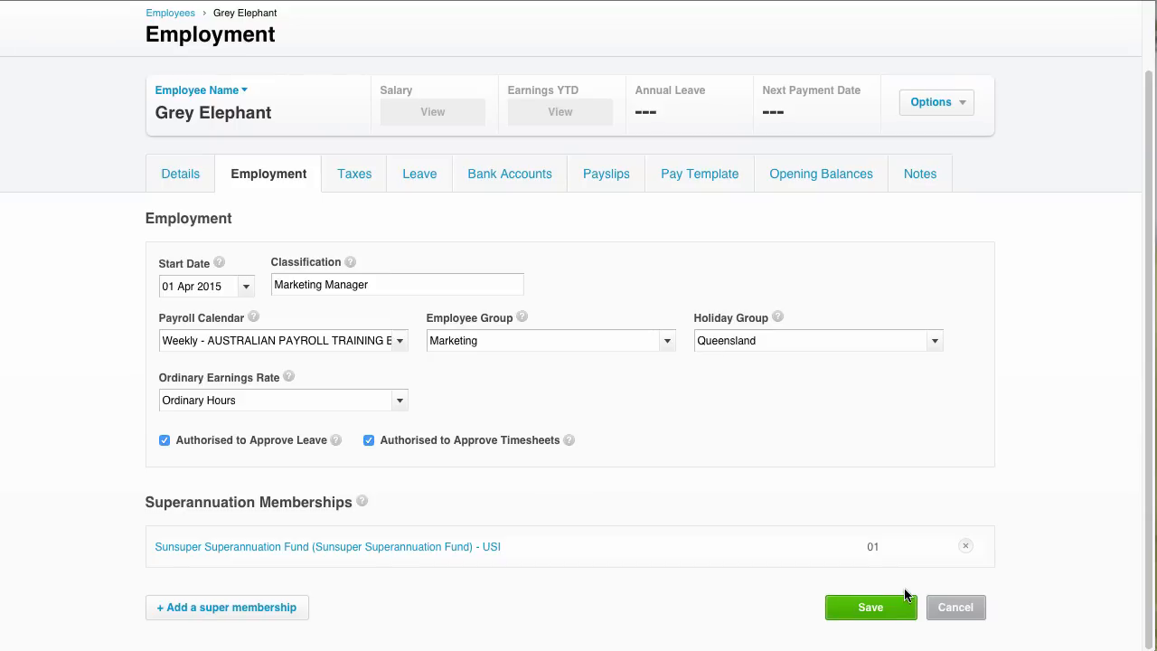
left_click(881, 608)
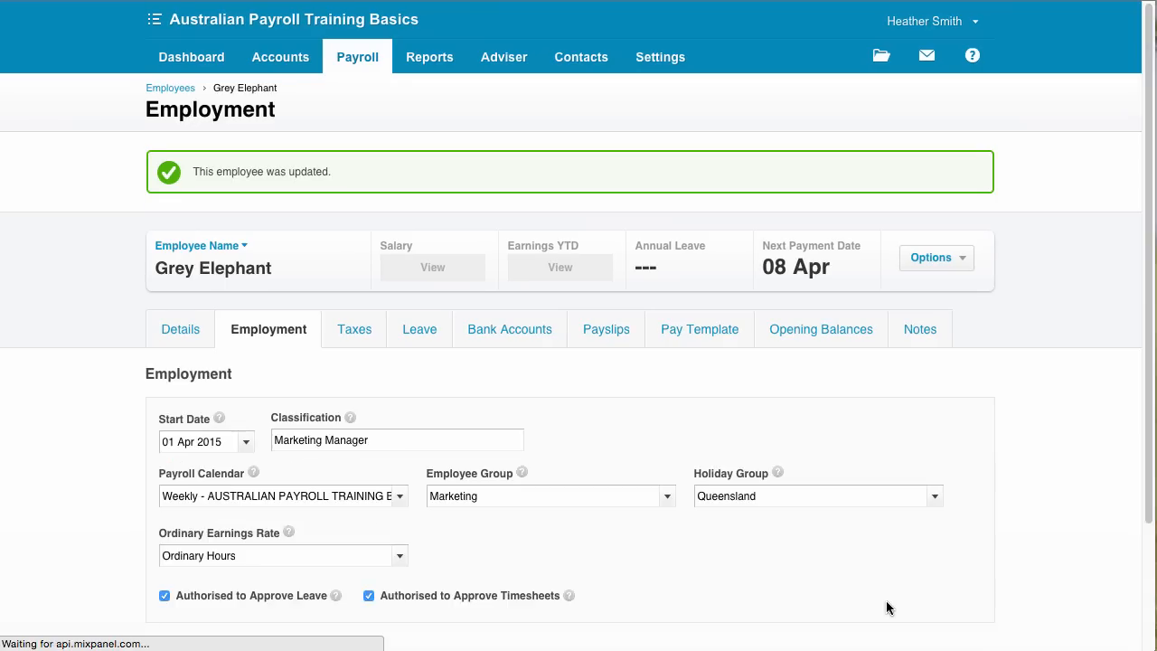
- Enter the employee's tax file number in the tax declaration and set the employment basis to Full-time employment
left_click(362, 348)
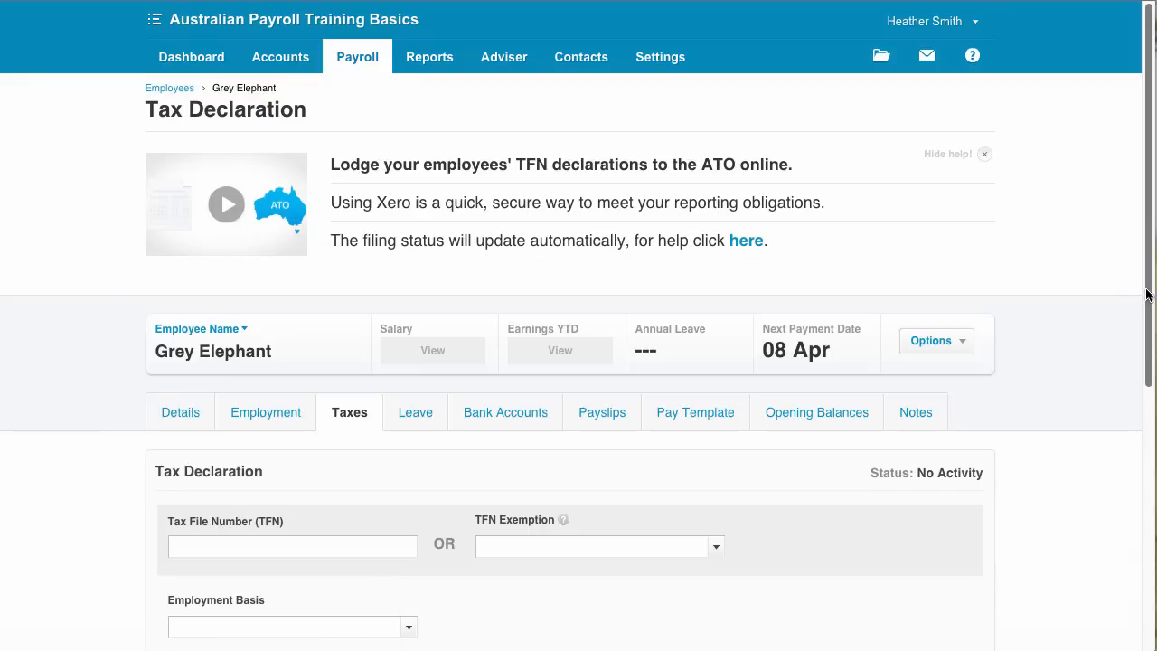
left_click_drag(1148, 295, 1148, 340)
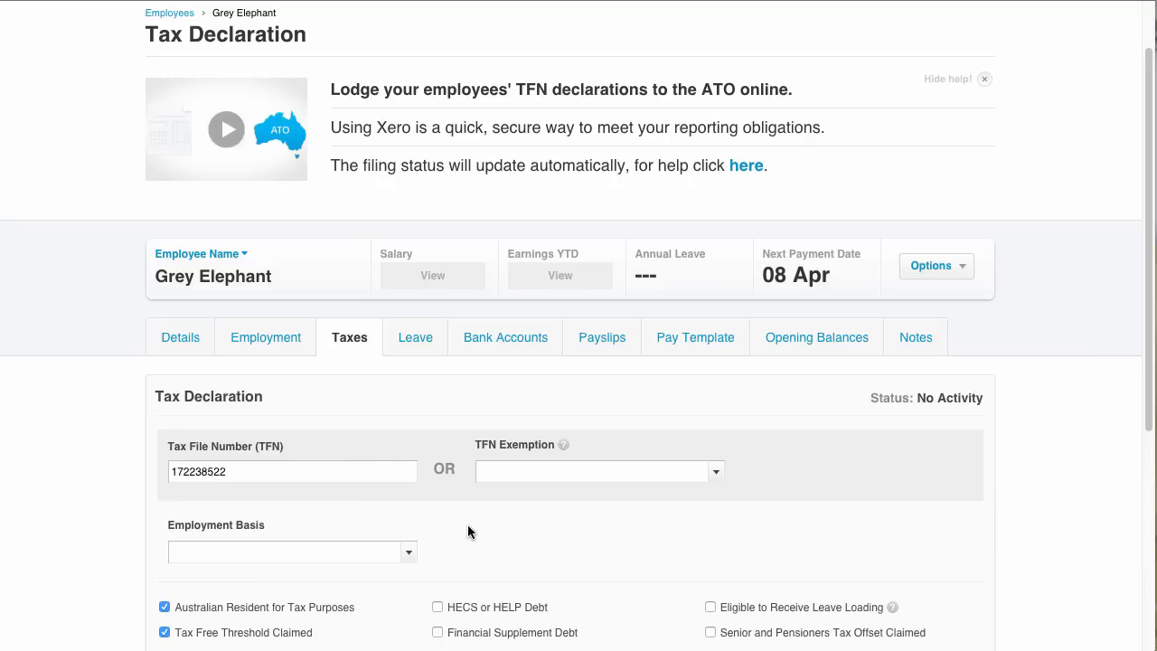
left_click(409, 553)
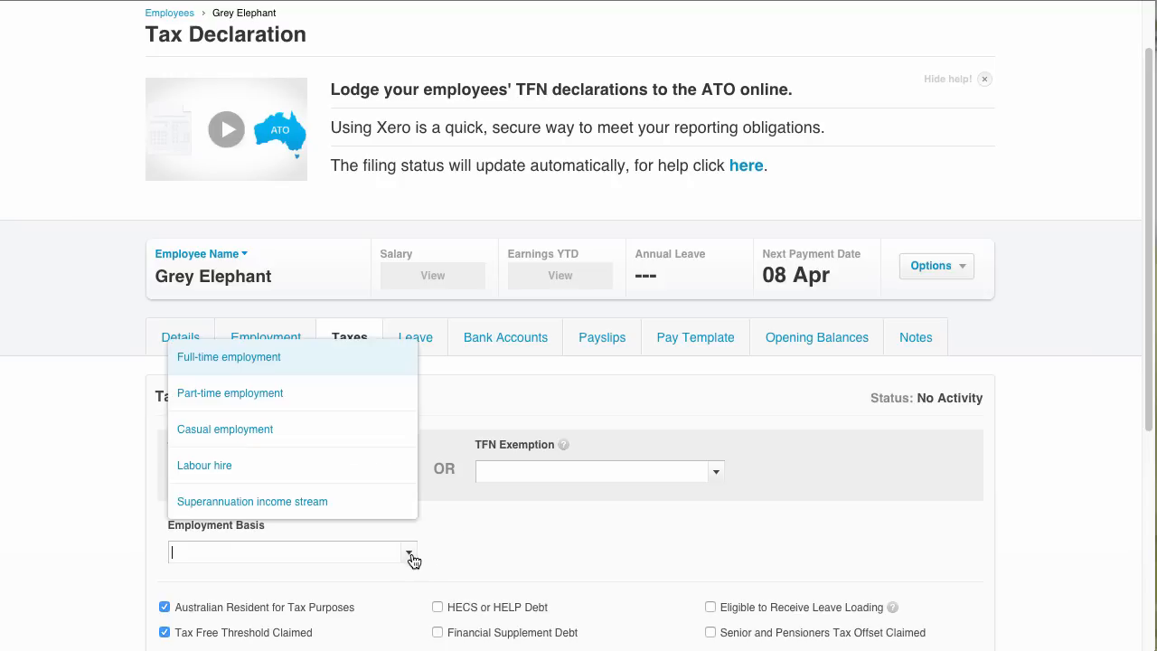
left_click(263, 361)
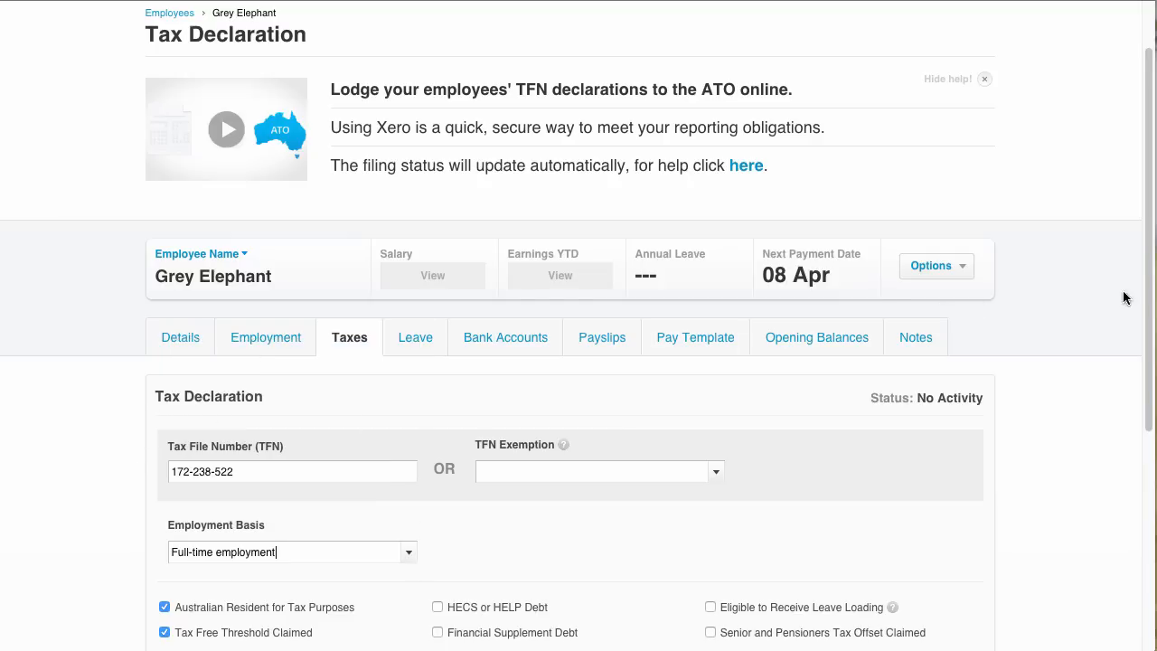
- Preview the approved withholding variation option, switch it off again, and save the tax declaration without filing it
scroll(1126, 295, "down", 3)
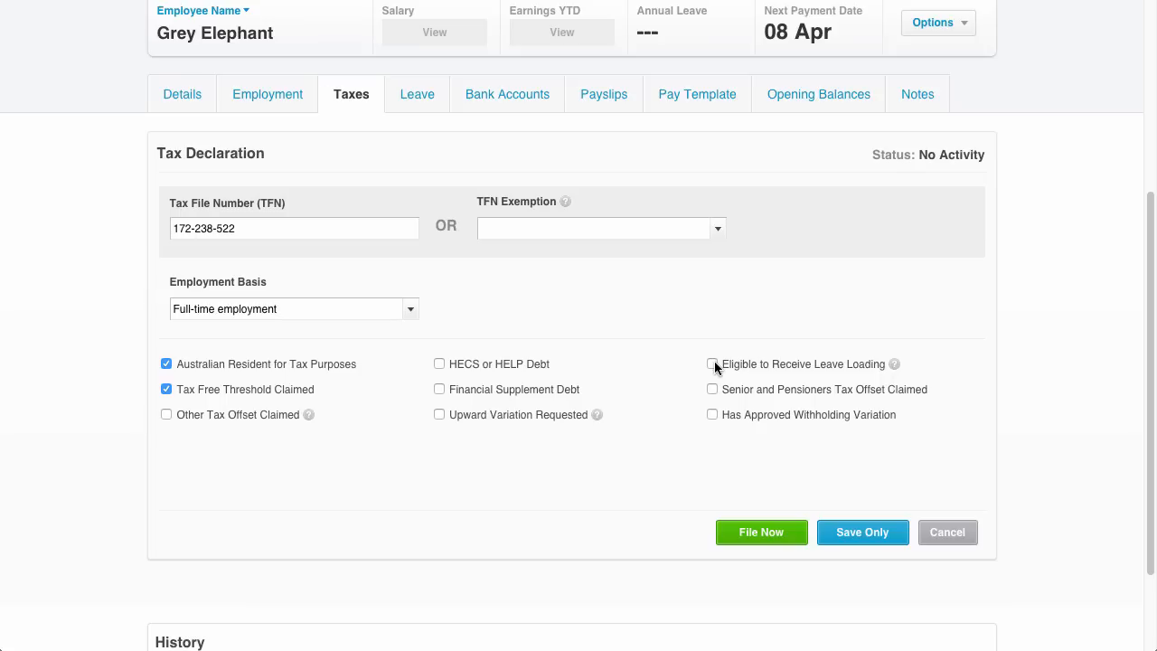
left_click(712, 414)
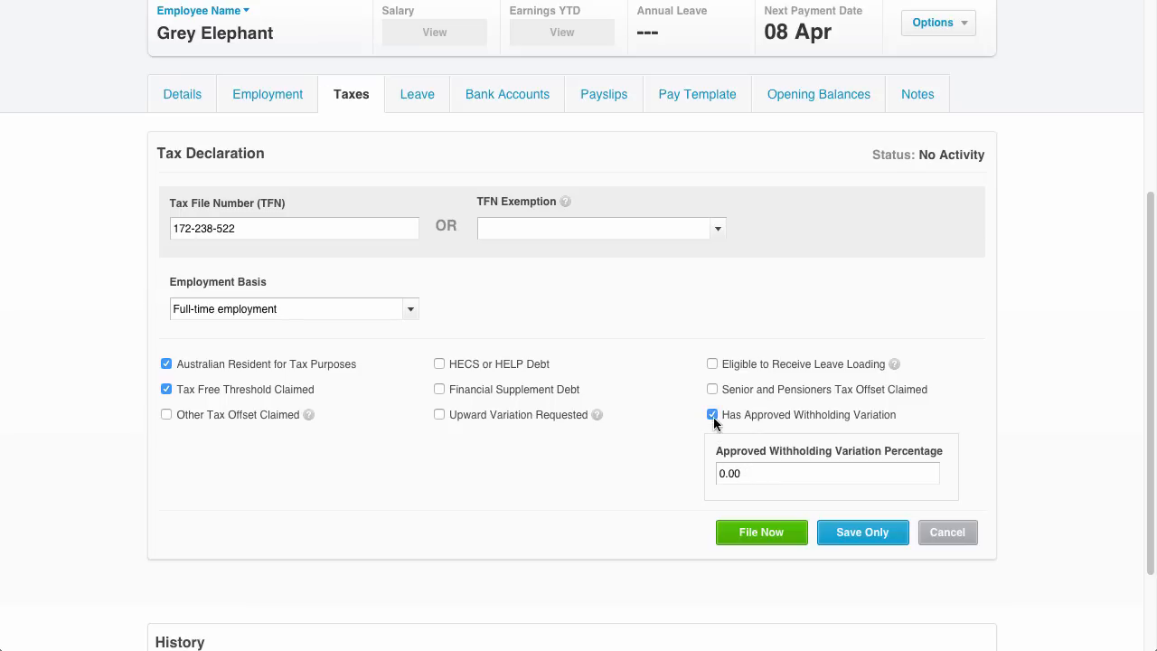
left_click(713, 415)
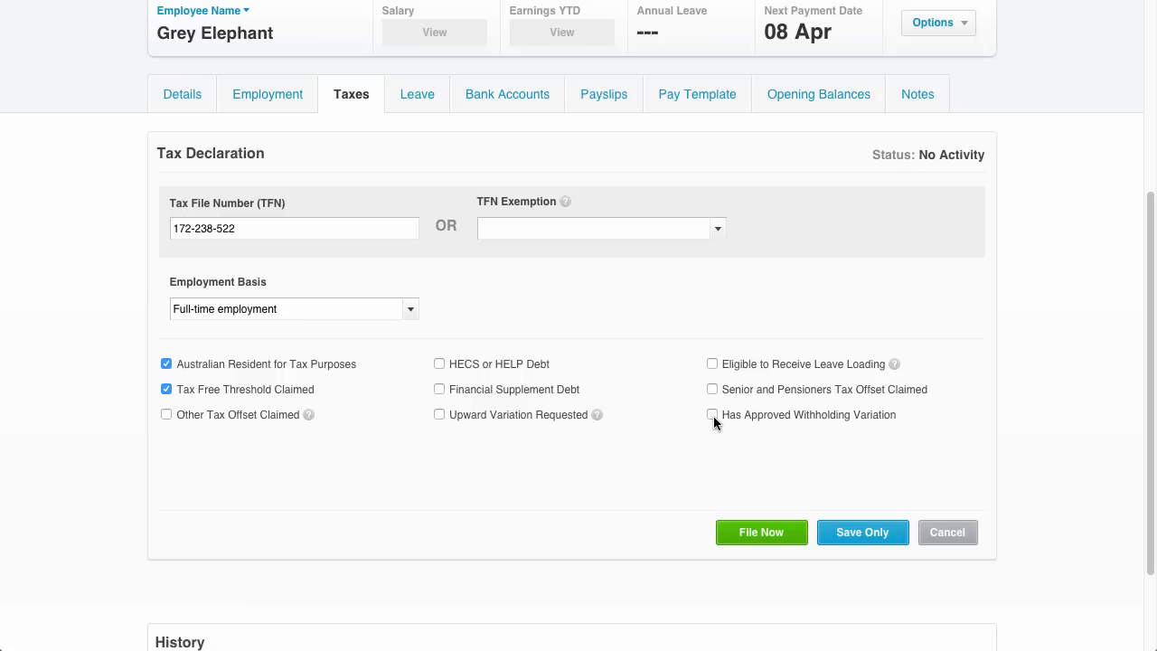
left_click(881, 535)
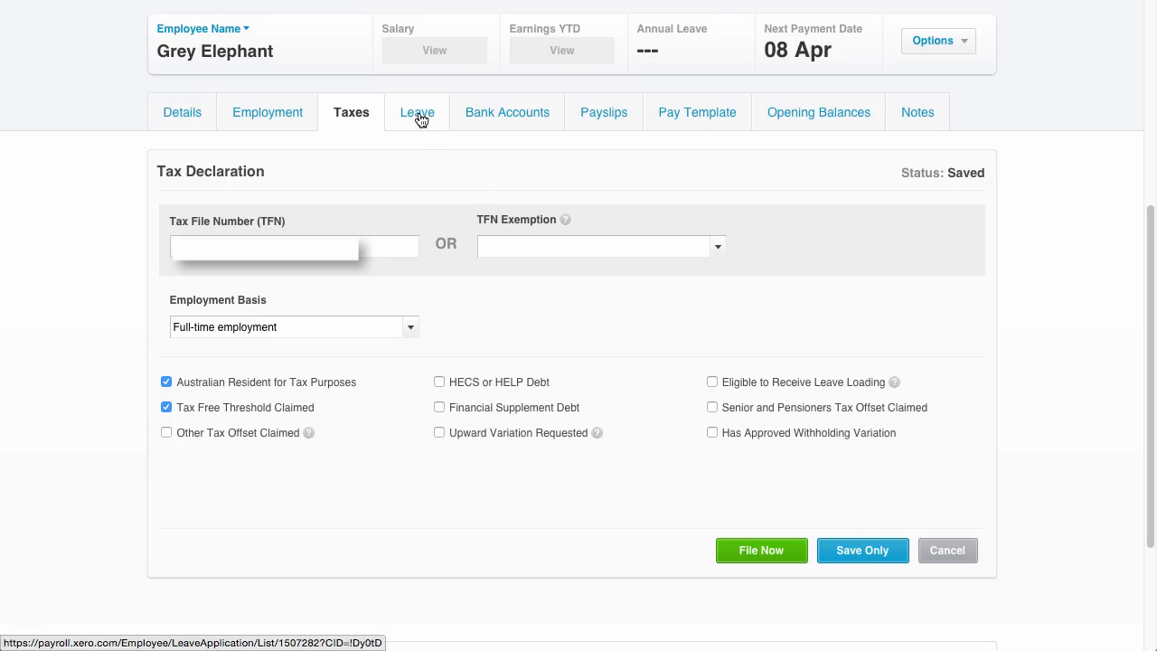
- Start an Annual Leave application for the employee, titled "Long weekend" with the description "Byron Bay"
left_click(420, 120)
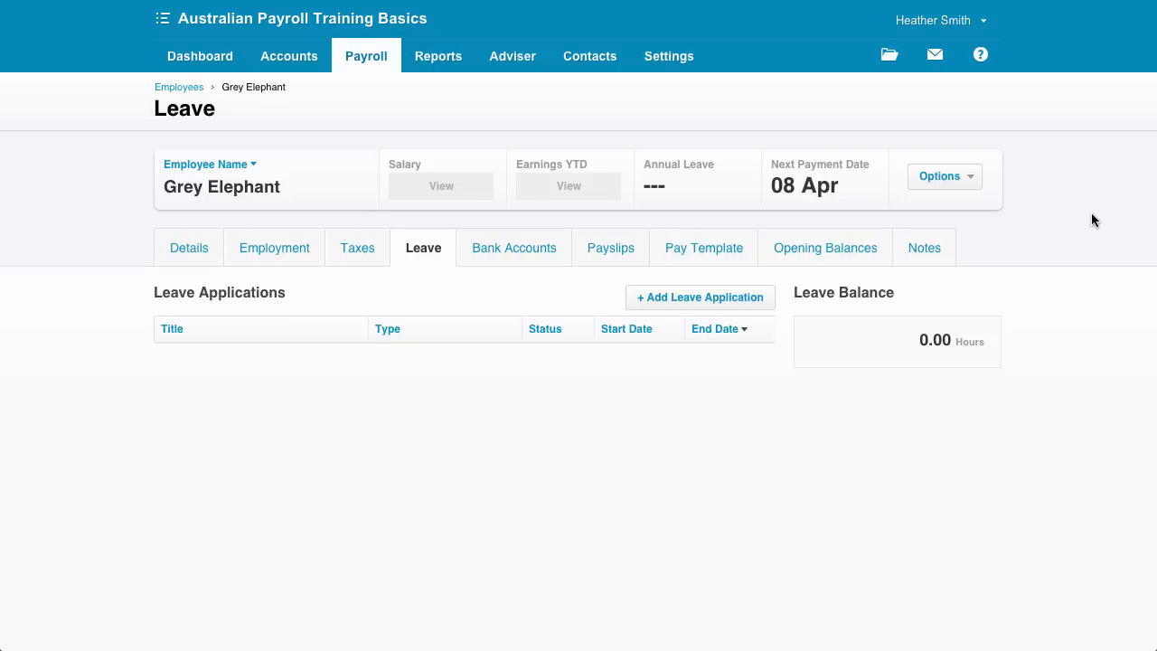
left_click(741, 305)
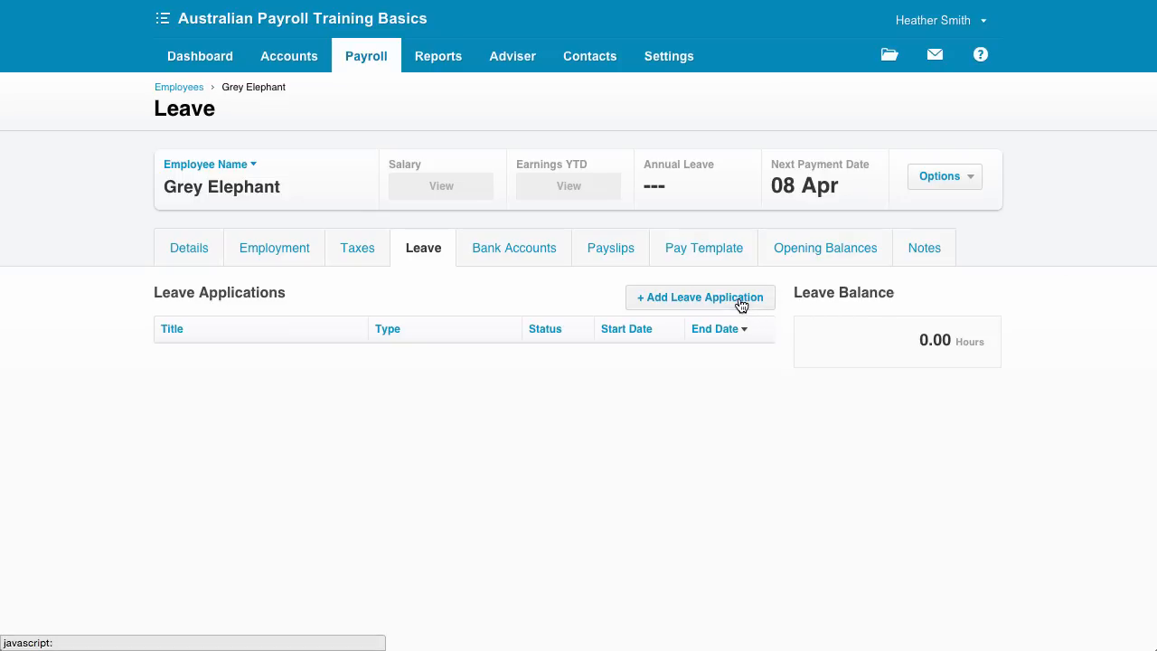
left_click(731, 211)
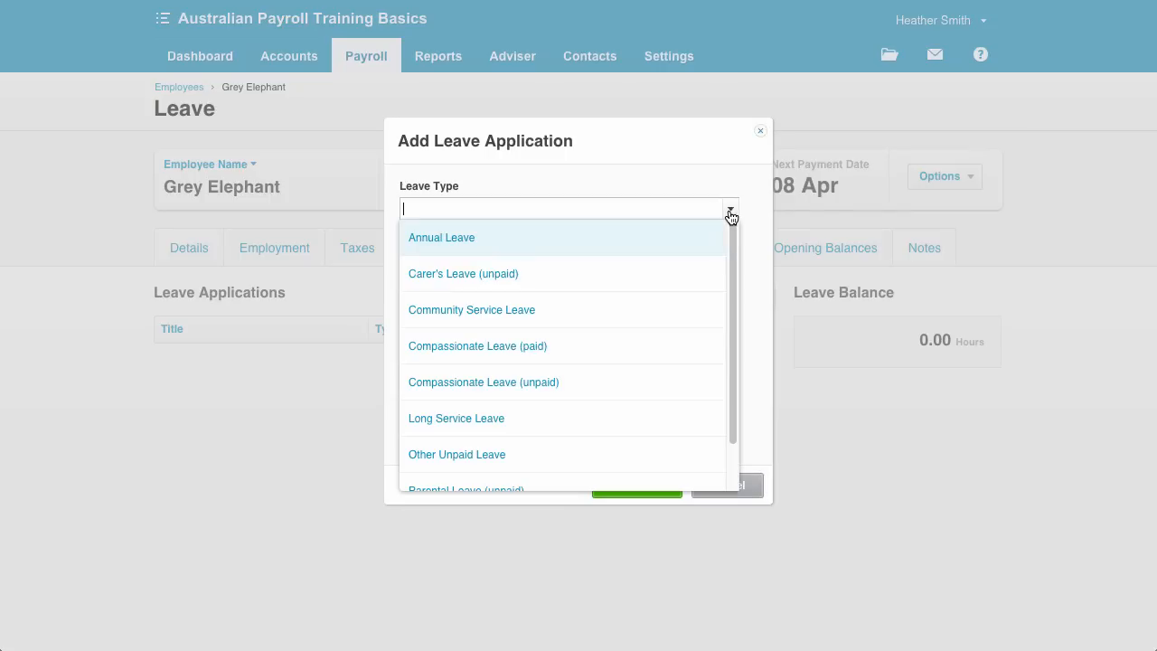
left_click(620, 239)
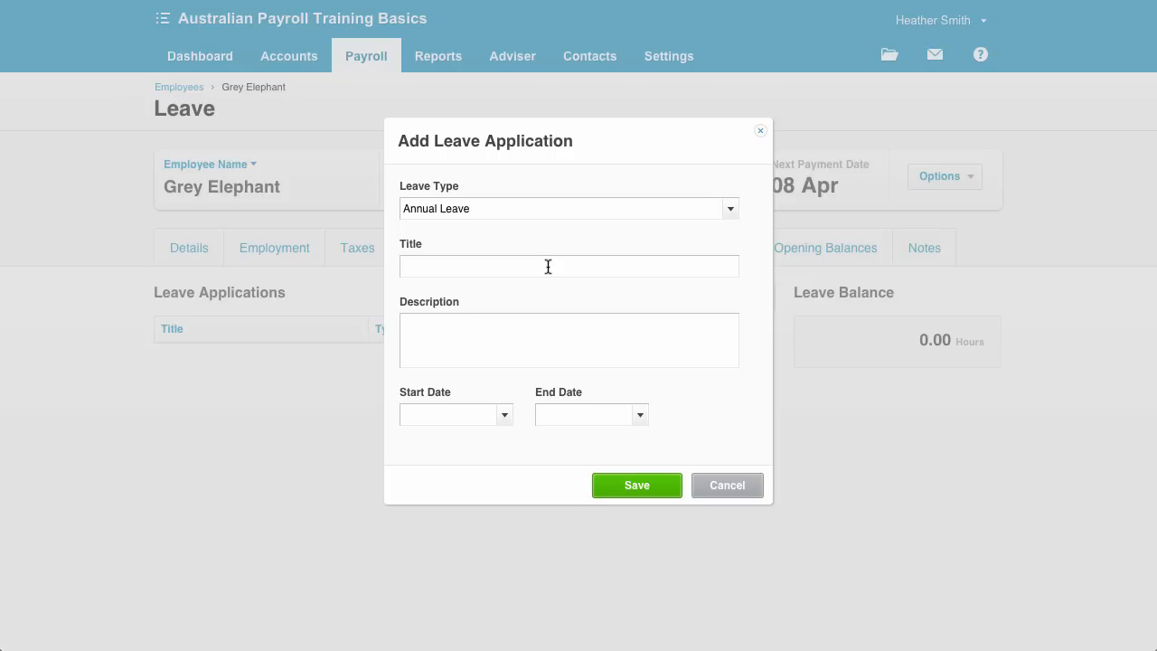
type("Long weekend")
left_click(470, 320)
type("Byron Bay")
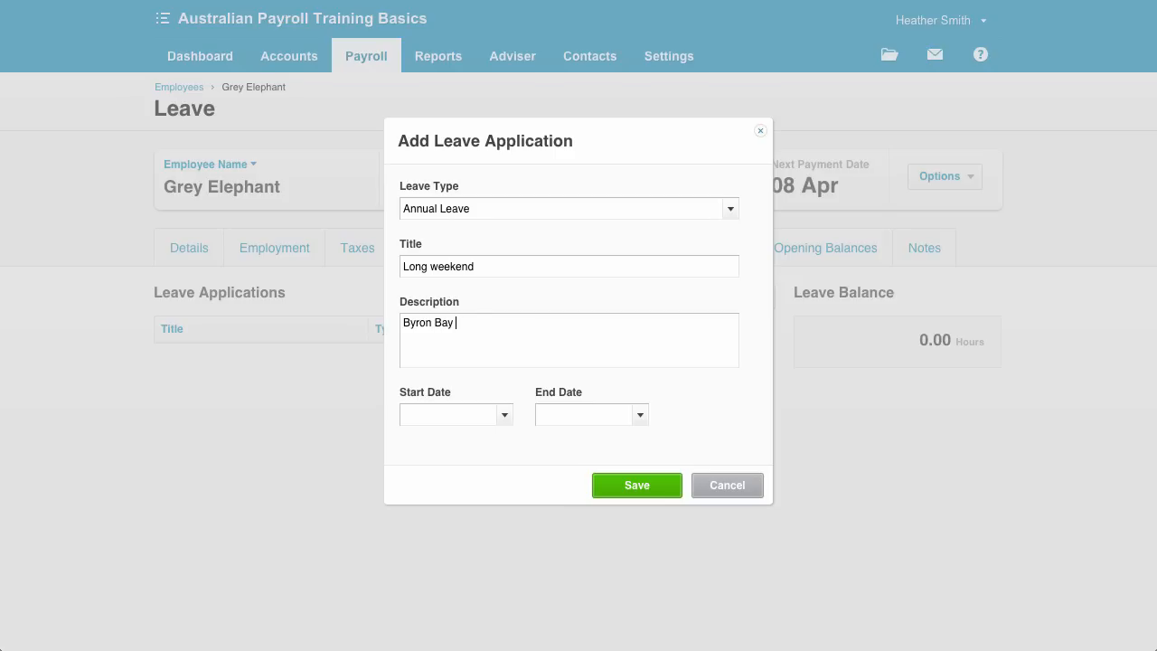
- Set both the start date and end date of the leave application to 10 Apr 2015 and save it
left_click(505, 417)
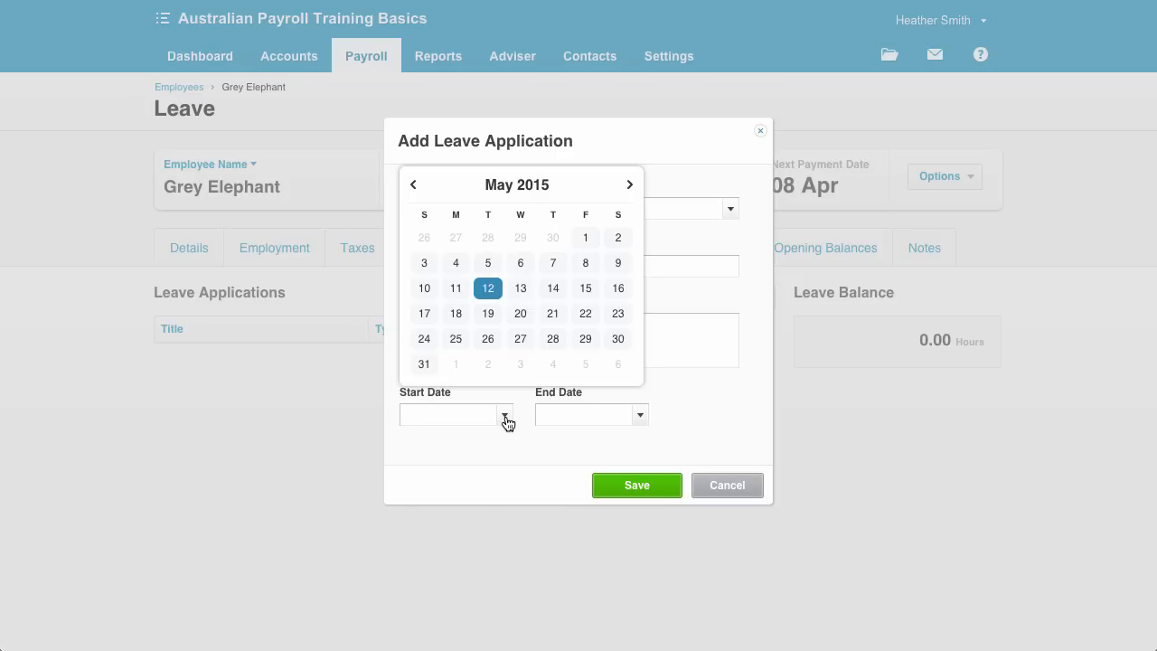
left_click(415, 187)
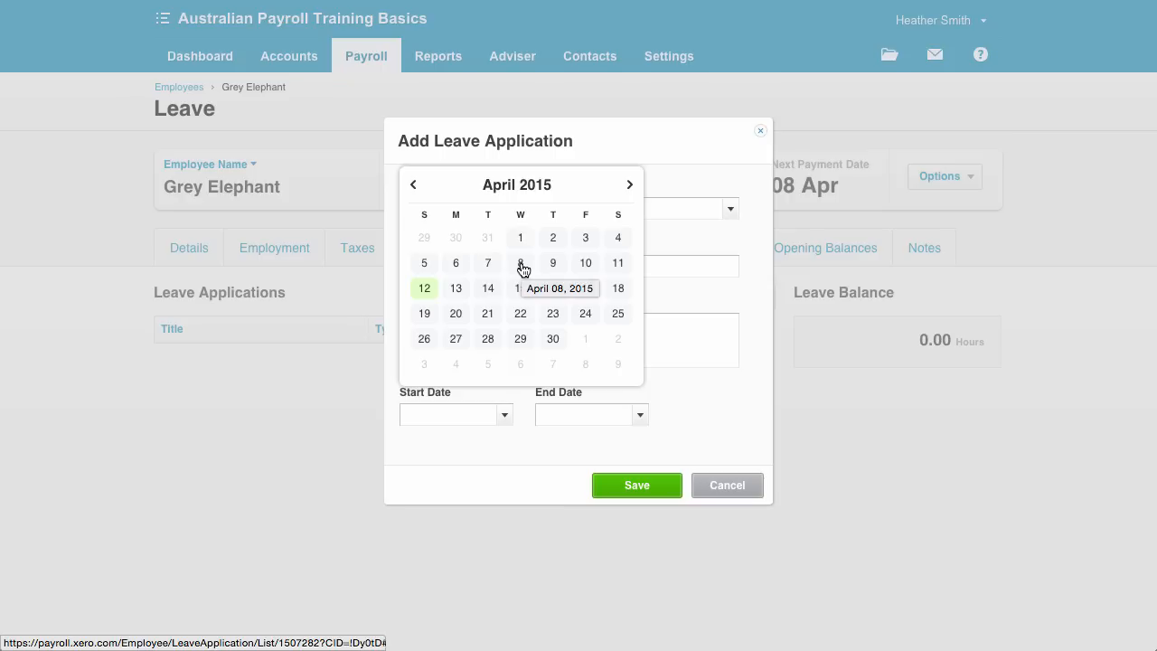
left_click(585, 264)
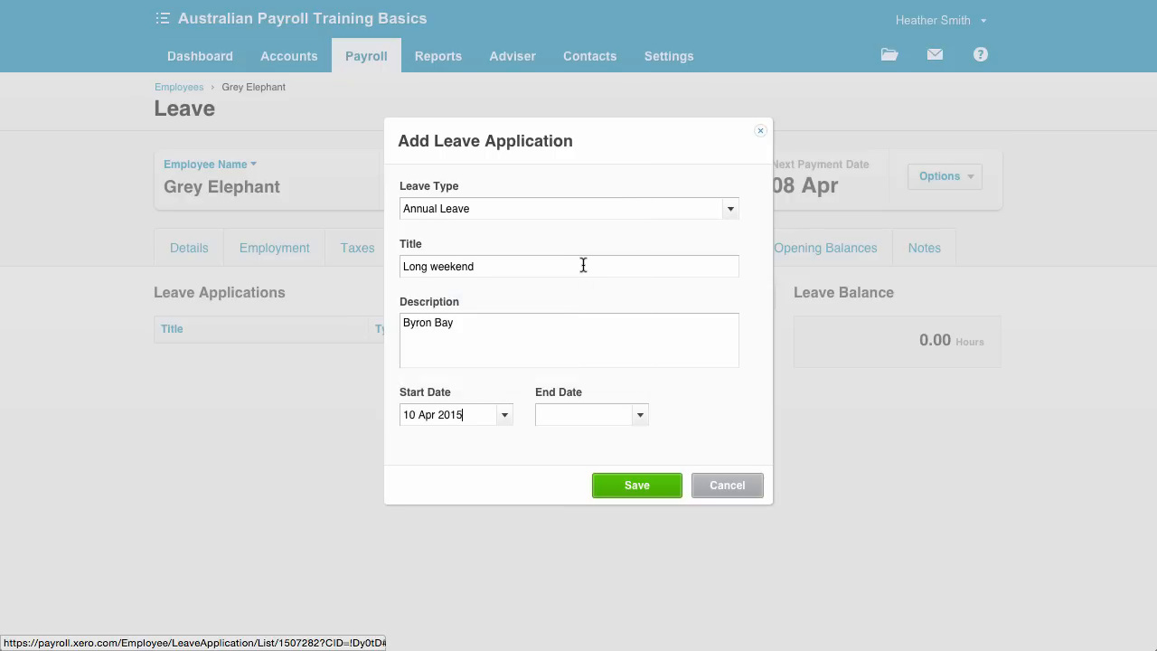
left_click(641, 416)
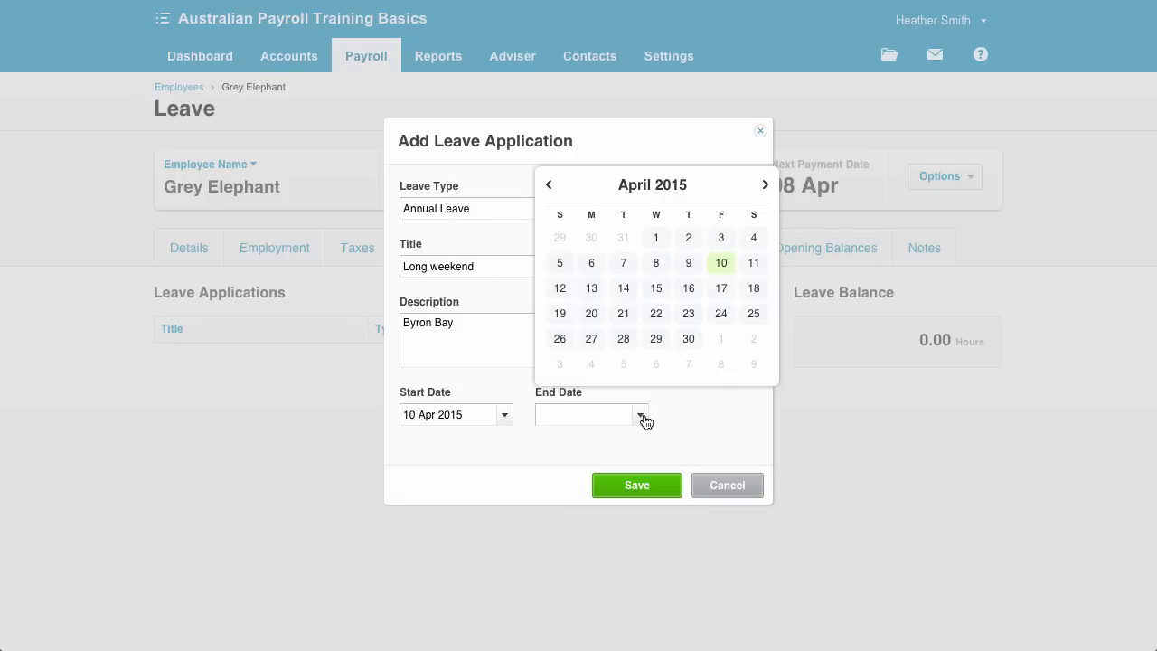
left_click(720, 263)
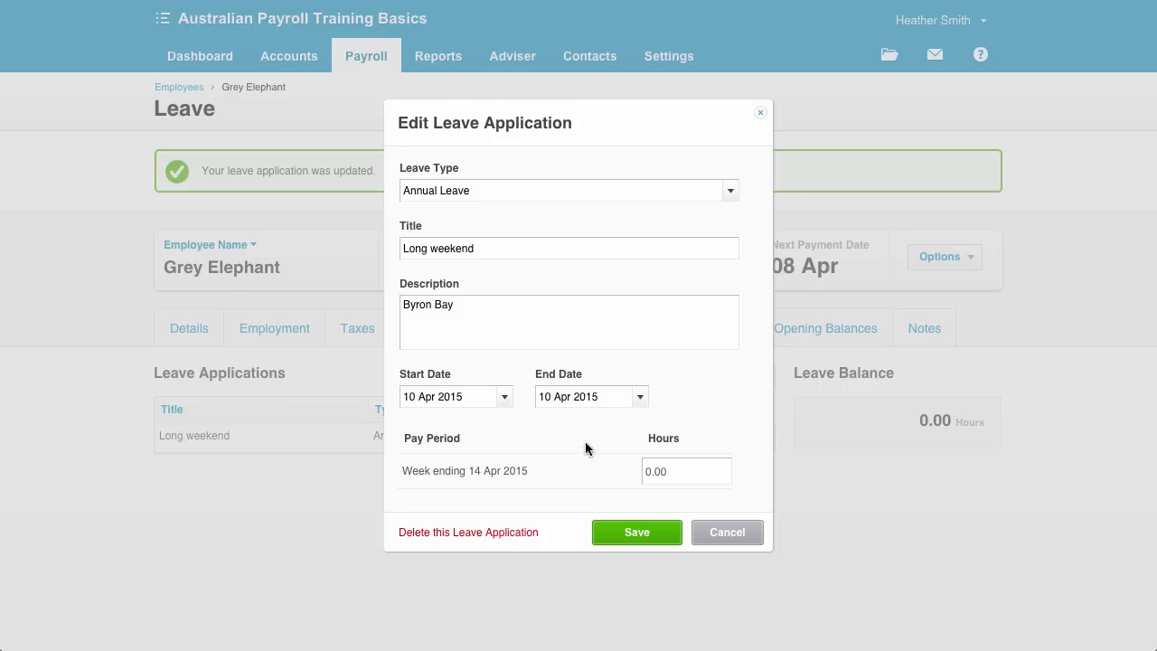
- Enter 8 leave hours for the week ending 14 Apr 2015 and save the leave application
double_click(661, 471)
type("8")
left_click(673, 525)
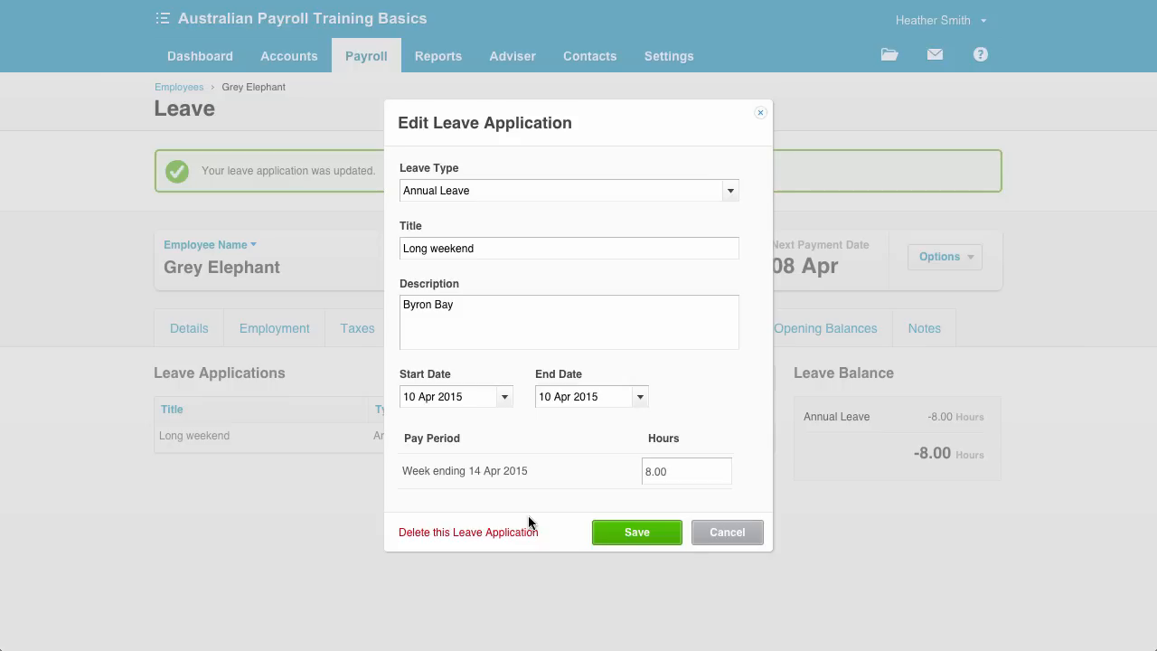
left_click(633, 537)
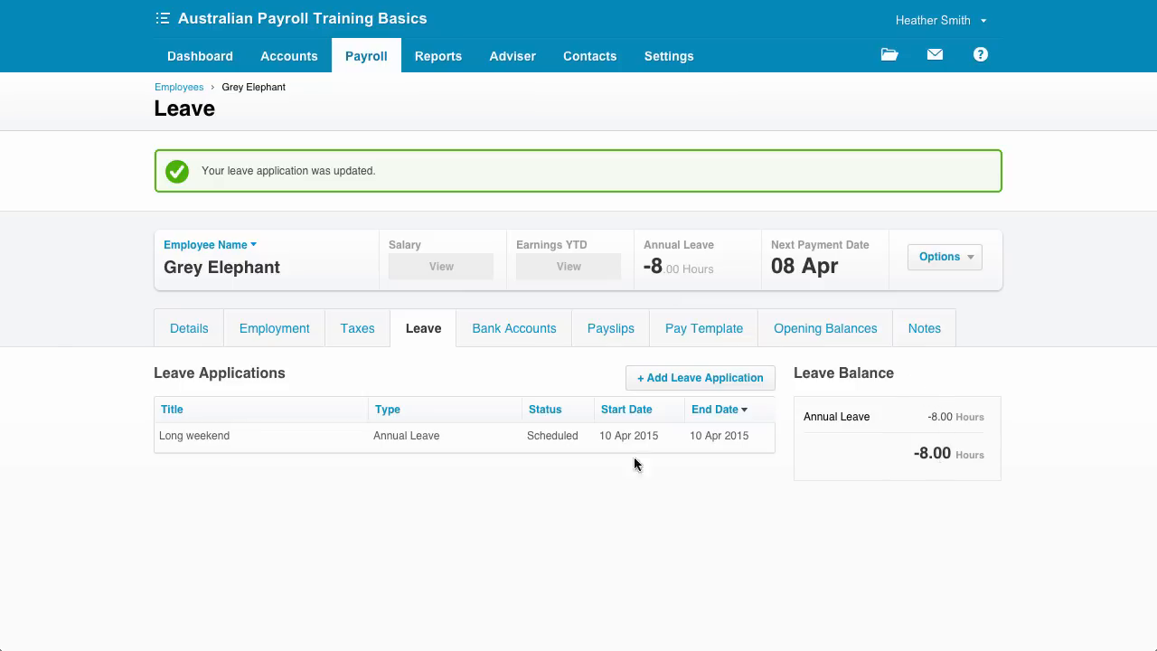
- Set the statement text of the employee's primary bank account to "APTB - Wages" and save the bank accounts
left_click(528, 335)
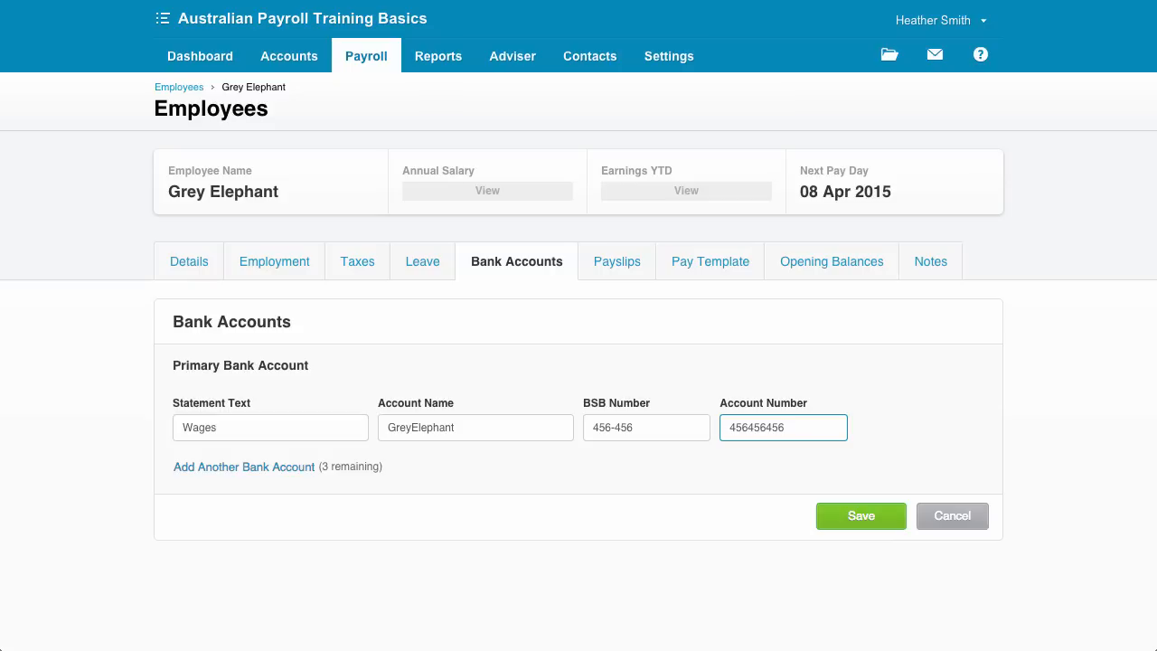
left_click(182, 431)
type("APTB -")
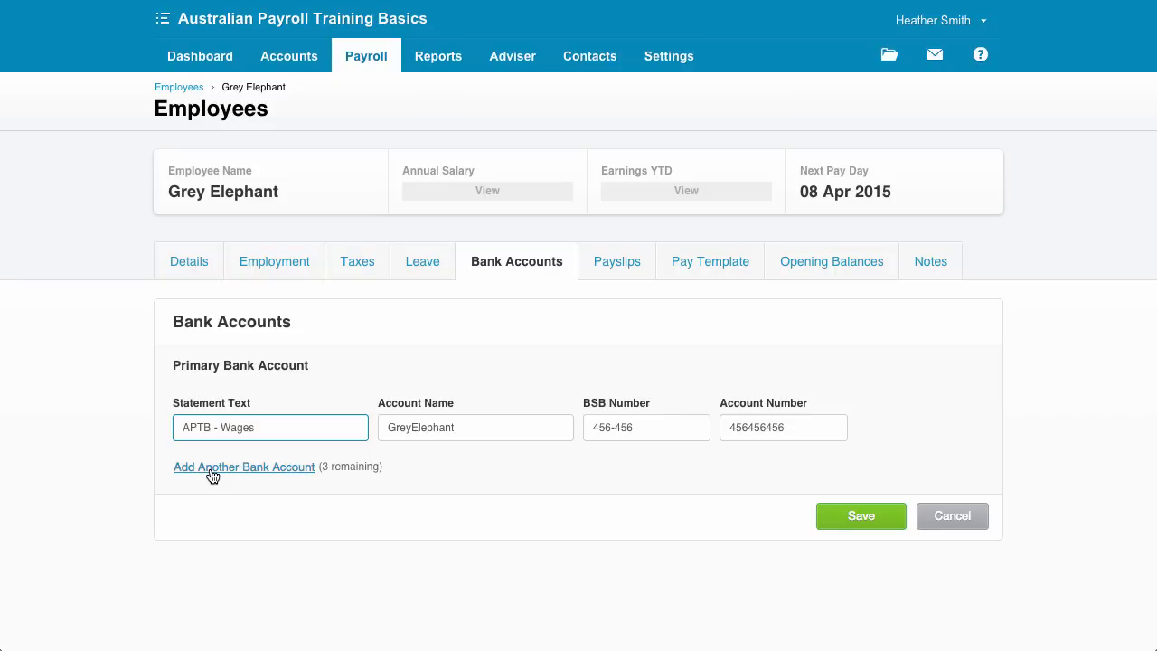
left_click(860, 518)
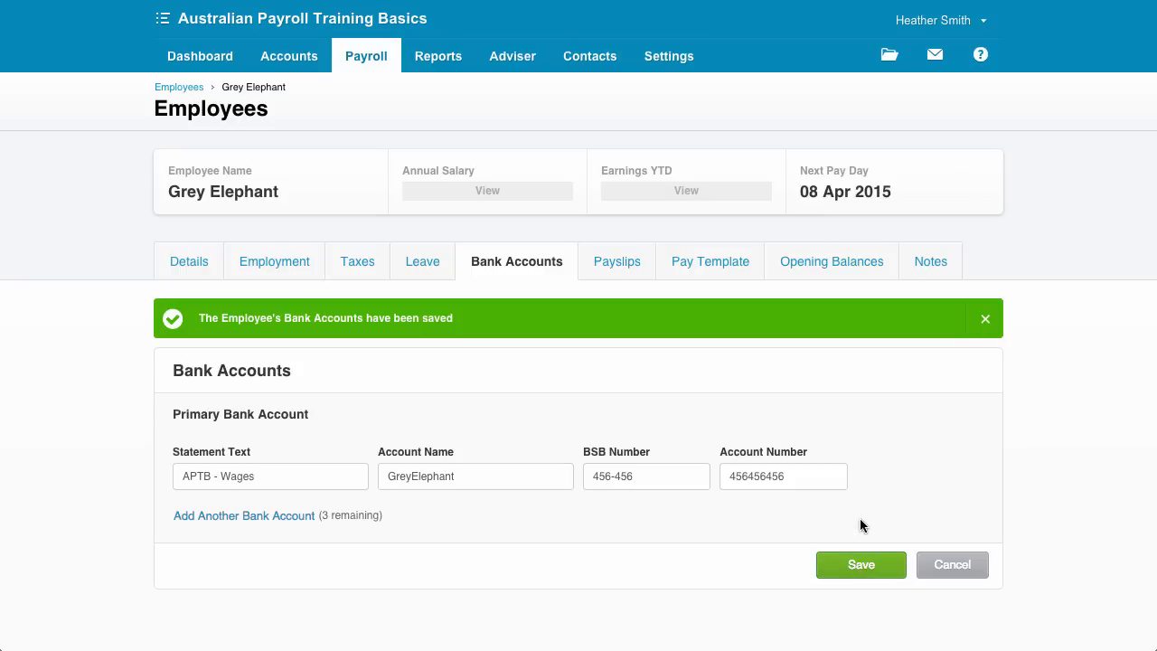
- Add an Ordinary Hours earnings line with an entered rate to the employee's pay template, with 40 hours at a rate of 40
left_click(620, 264)
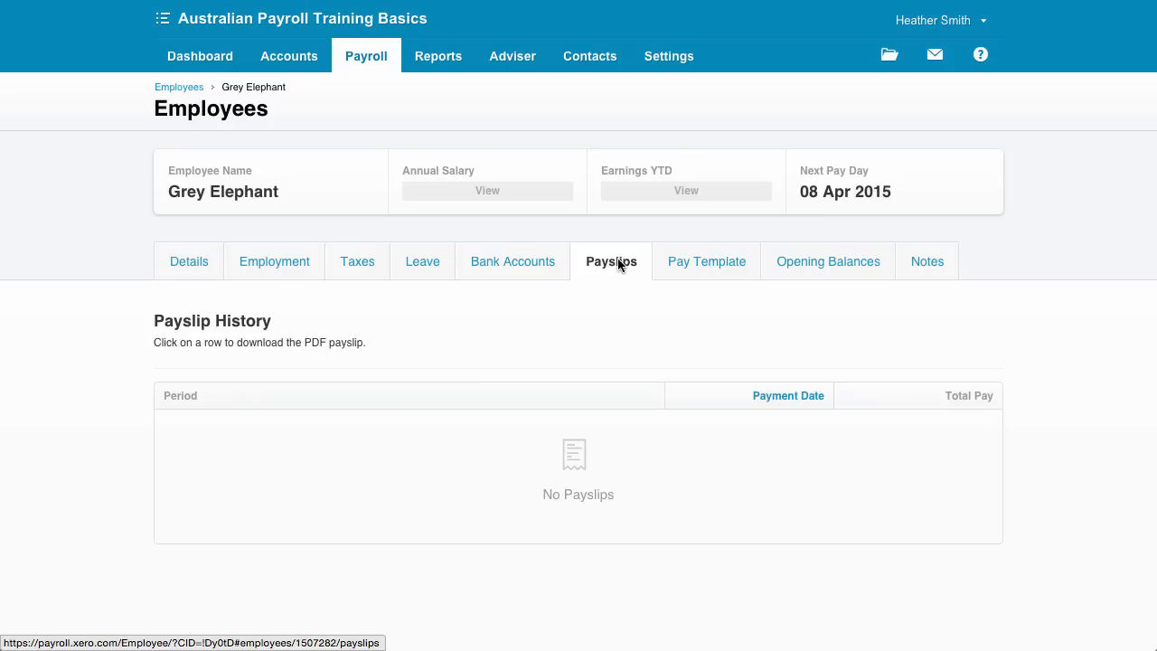
left_click(686, 264)
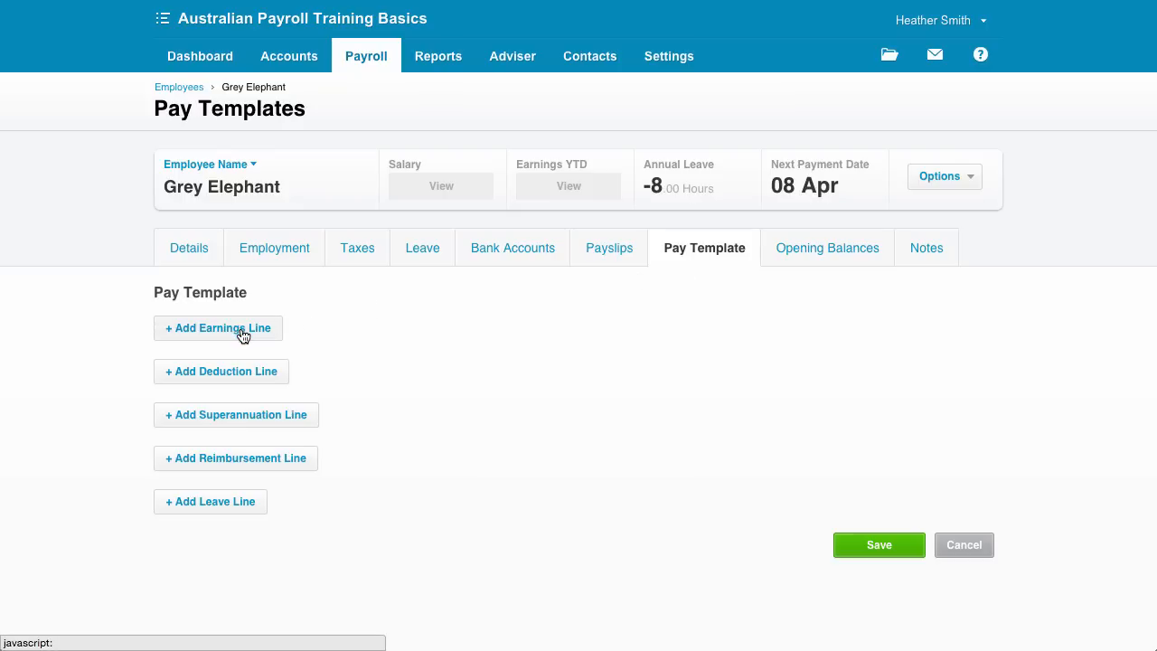
left_click(243, 335)
left_click(661, 275)
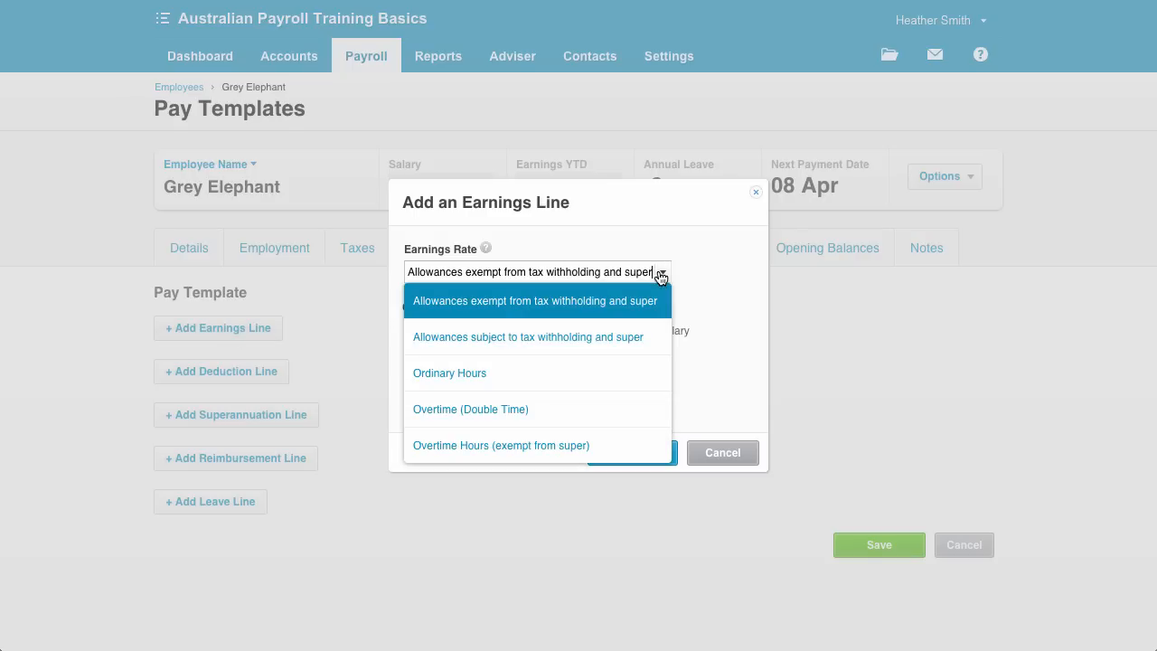
left_click(526, 374)
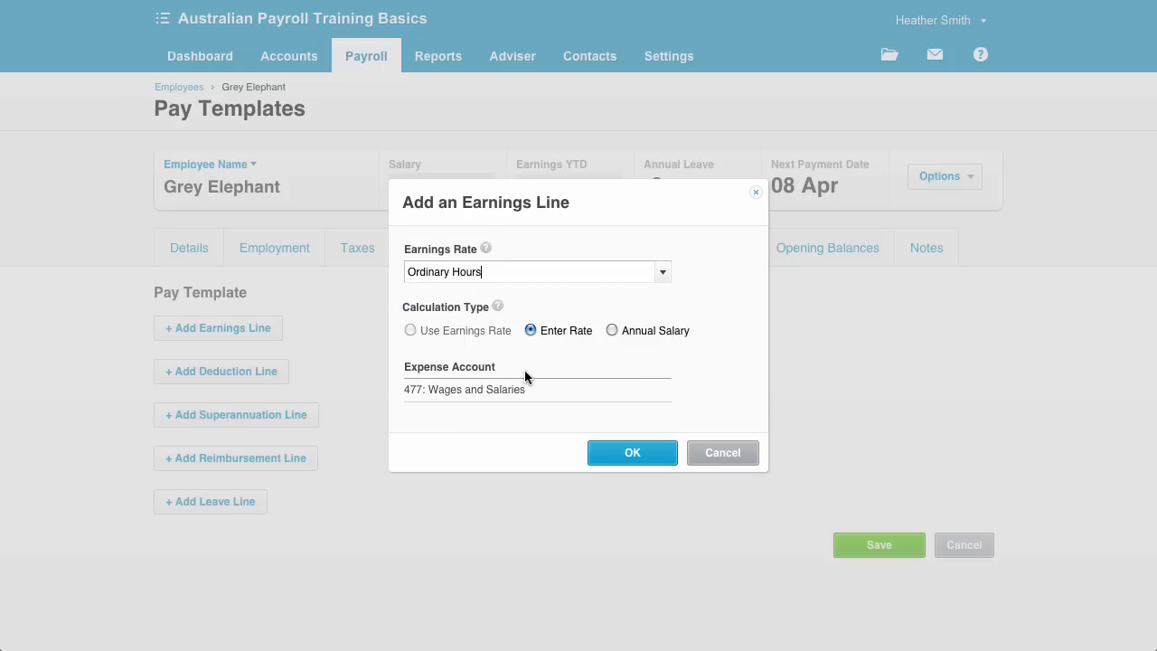
left_click(630, 454)
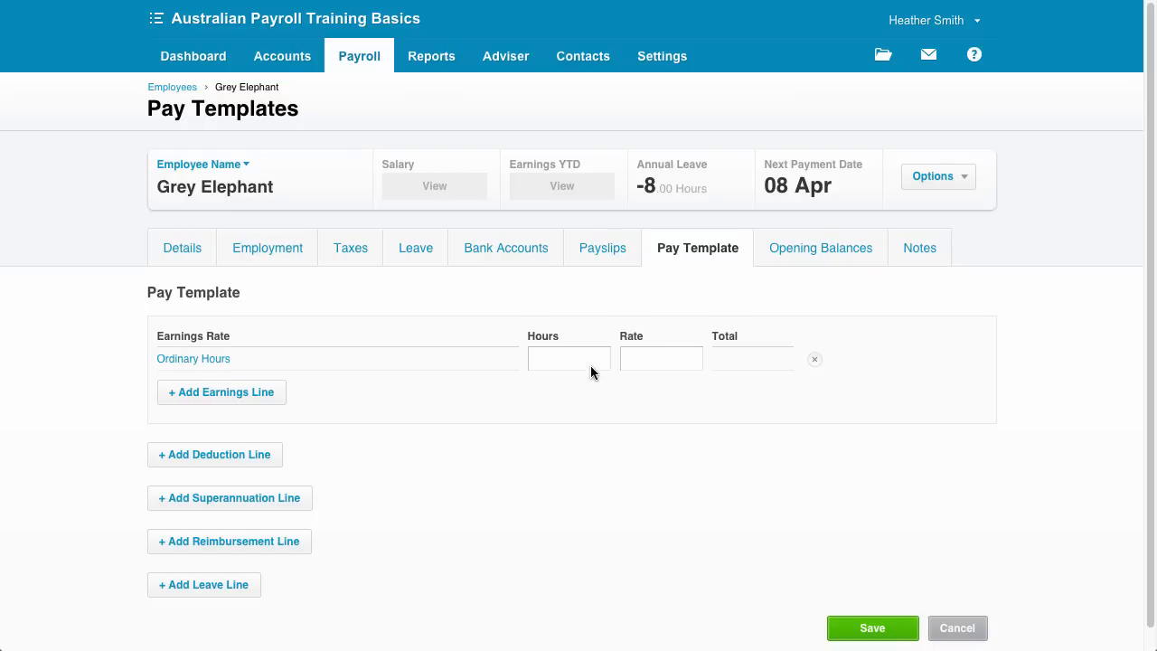
type("40")
key("Tab")
type("40")
key("Tab")
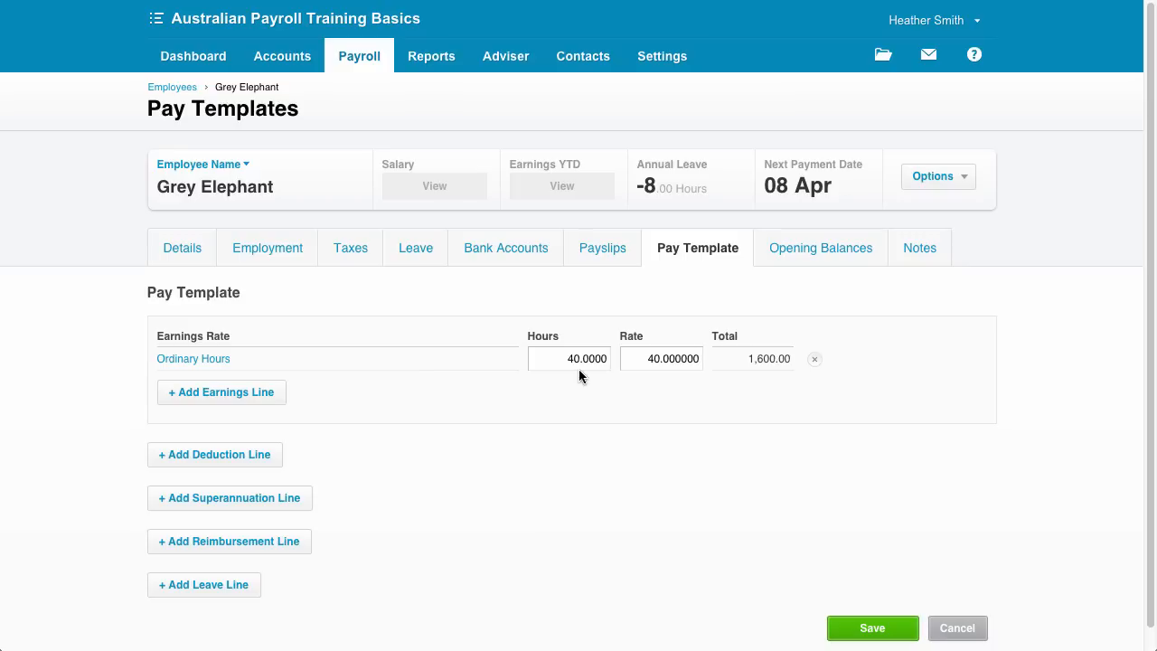
- Add earnings lines for Overtime Hours (exempt from super) and Overtime (Double Time) to the pay template, leaving their hours blank
left_click(260, 398)
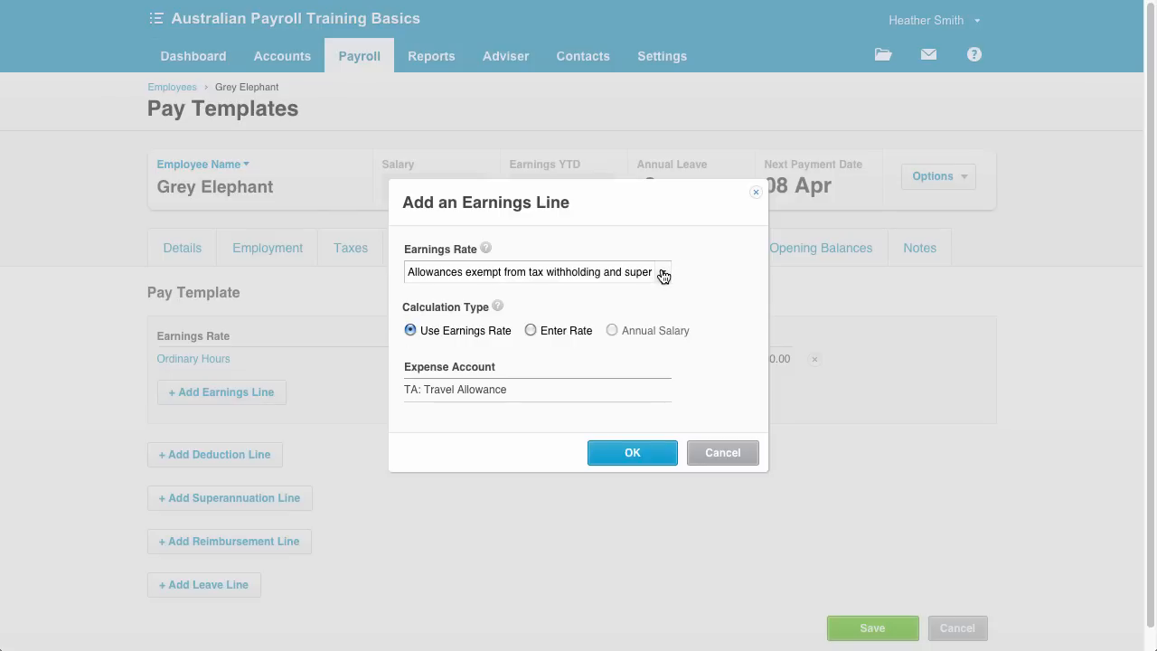
left_click(662, 272)
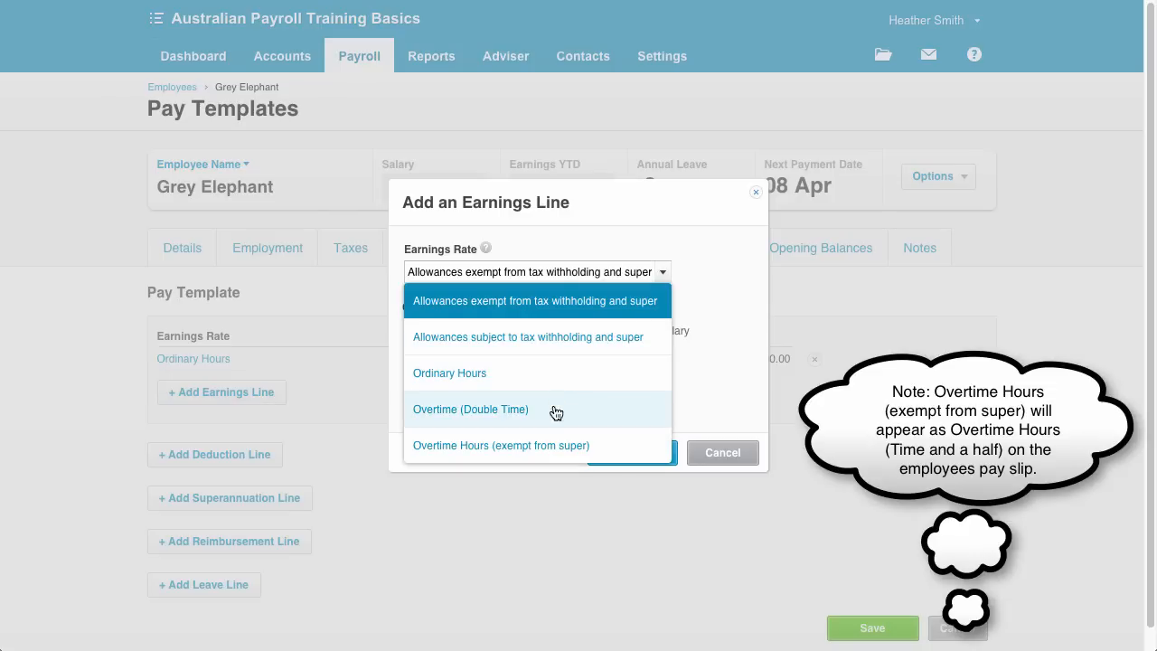
left_click(521, 445)
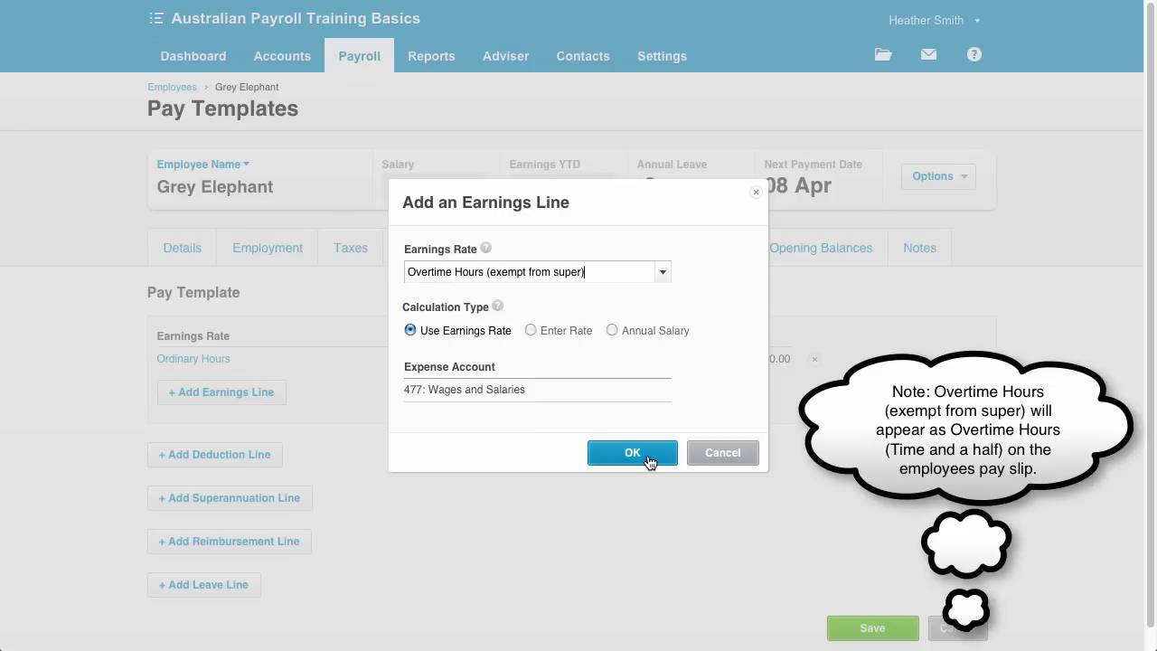
left_click(650, 462)
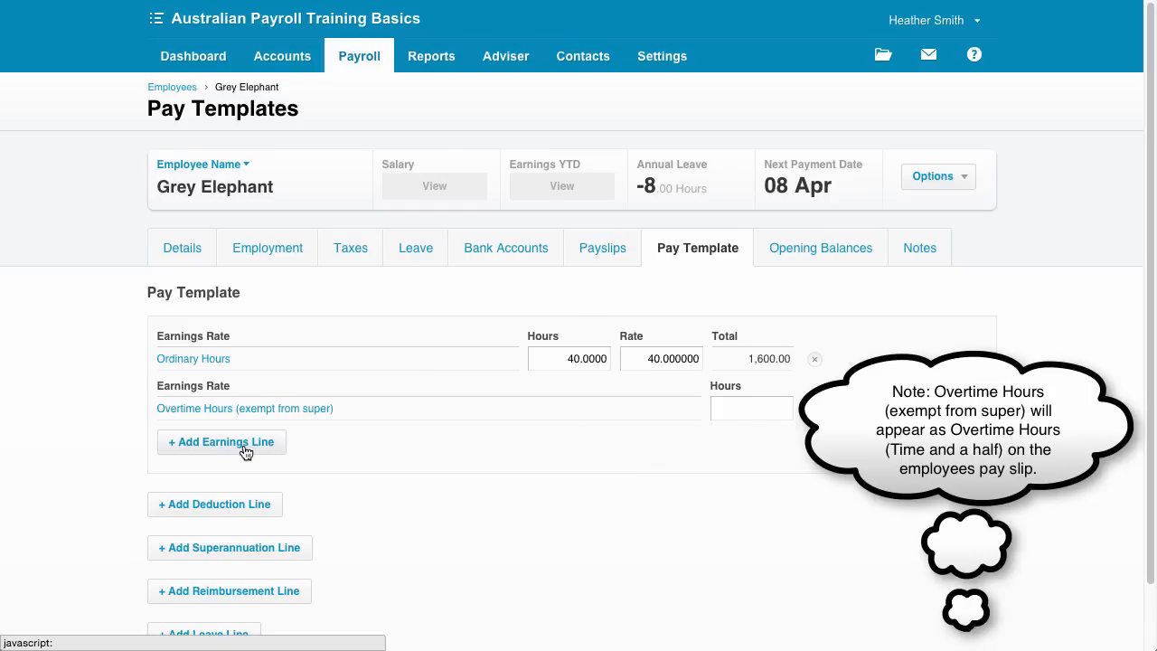
left_click(245, 450)
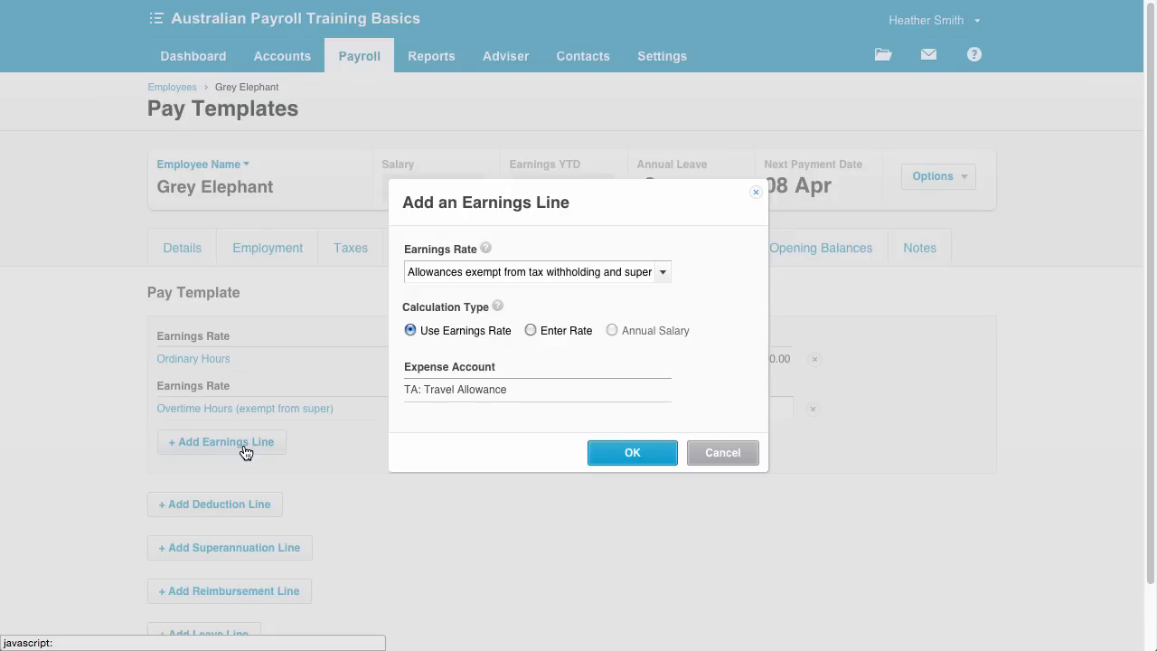
left_click(660, 274)
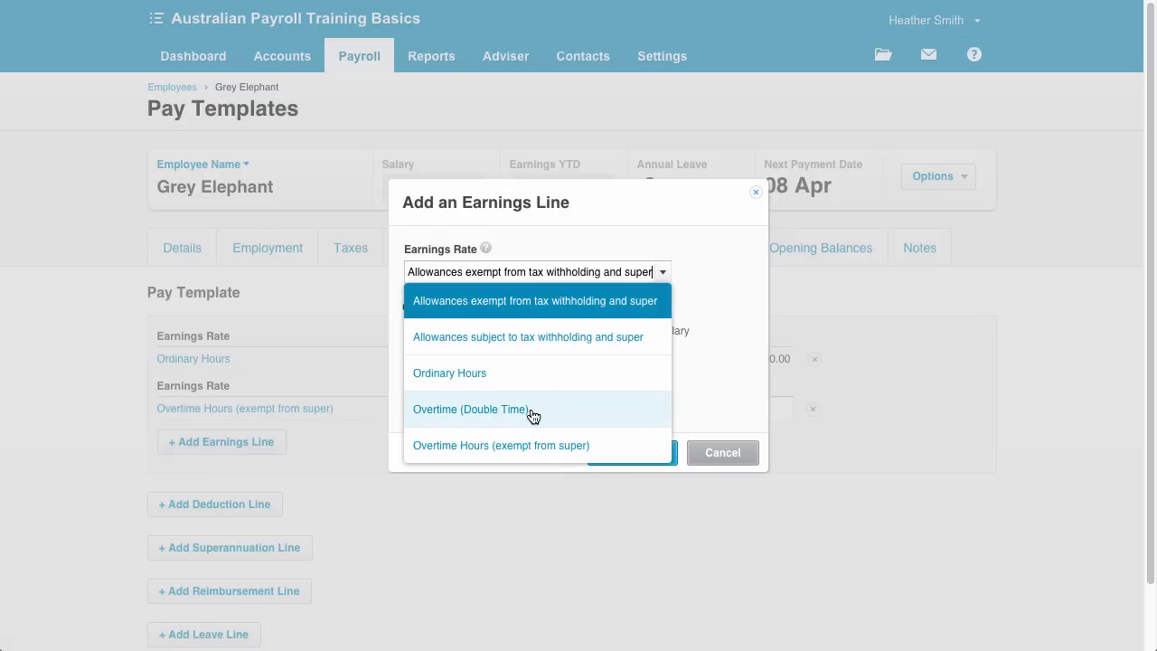
left_click(531, 411)
left_click(632, 453)
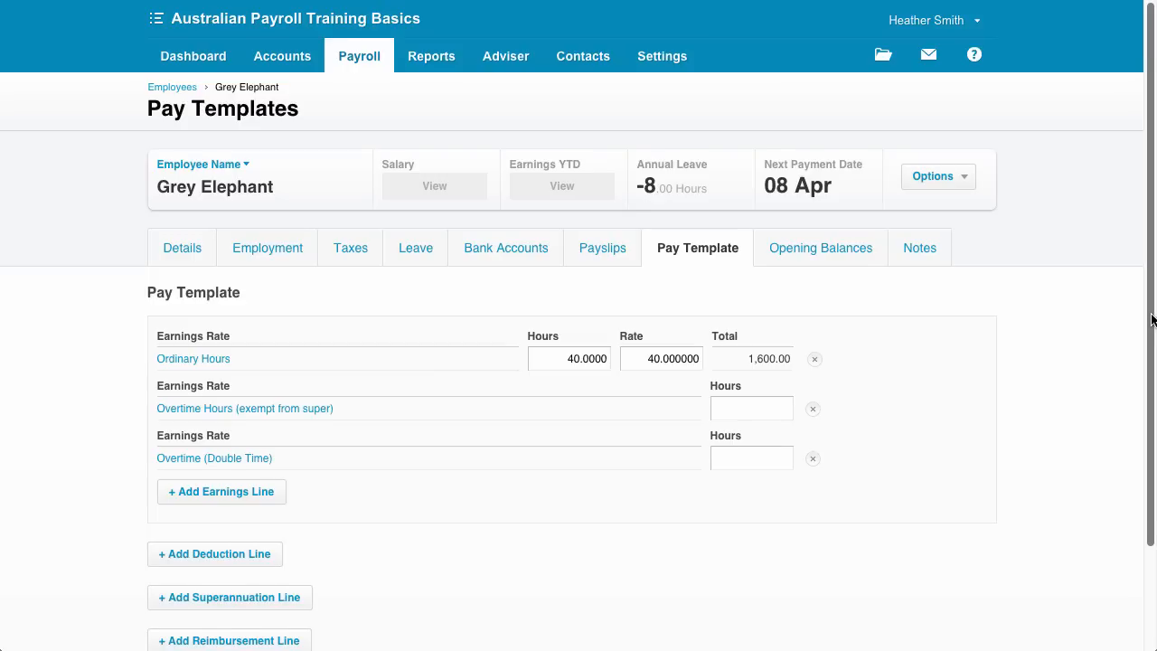
- Add a Sunsuper Superannuation Guarantee Contribution line at the statutory rate, with quarterly payment and a payment date of 28 Jul 2015
scroll(1151, 319, "down", 3)
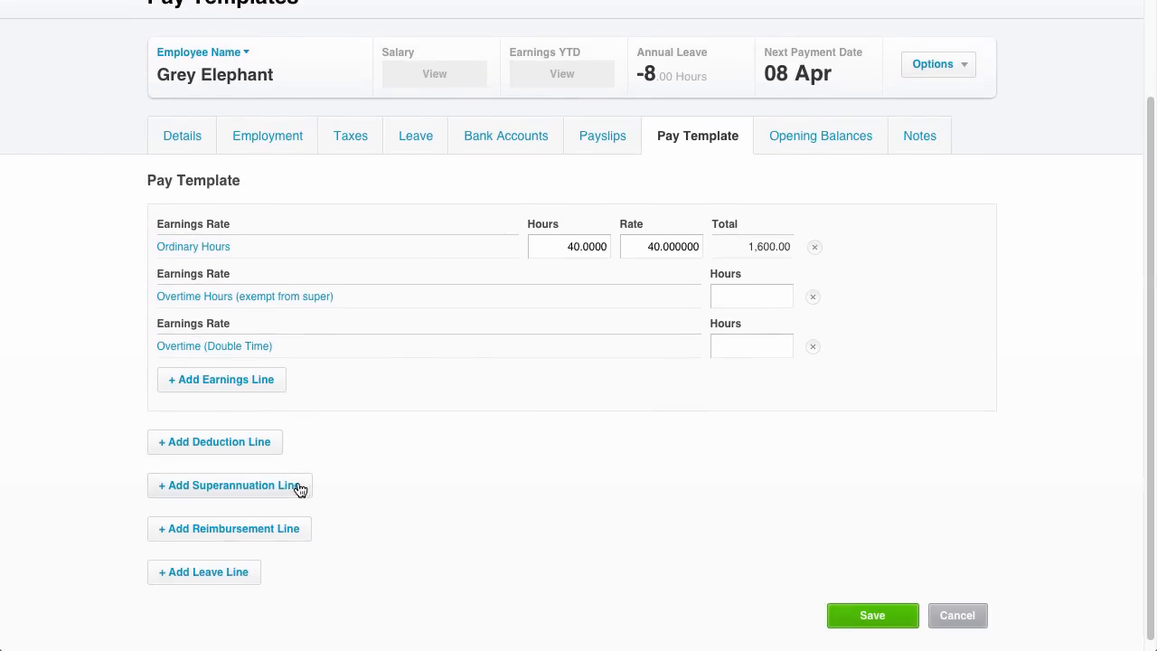
left_click(232, 489)
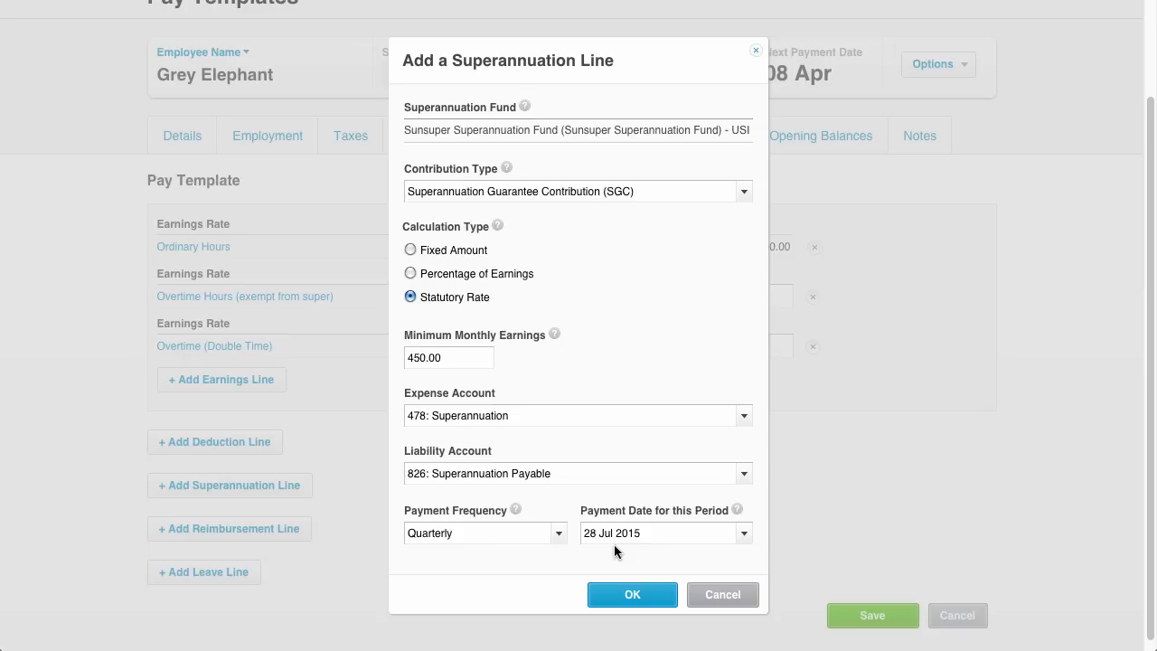
left_click(629, 595)
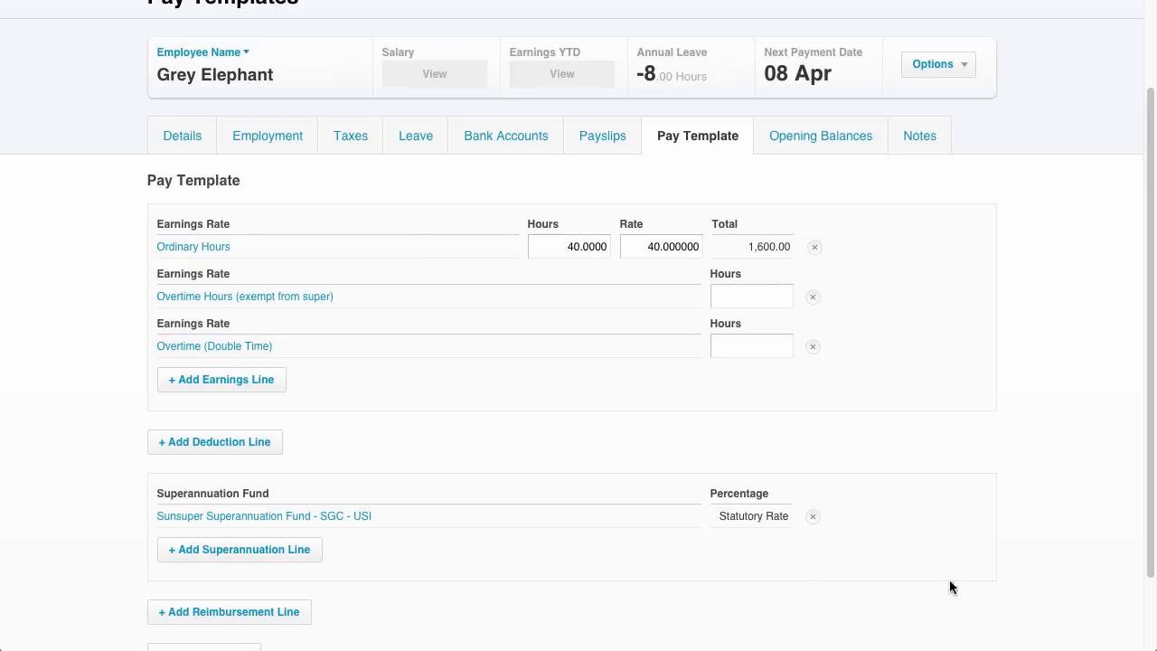
- Add a Travel Costs reimbursement line to the pay template without a description
left_click_drag(1151, 583, 1156, 650)
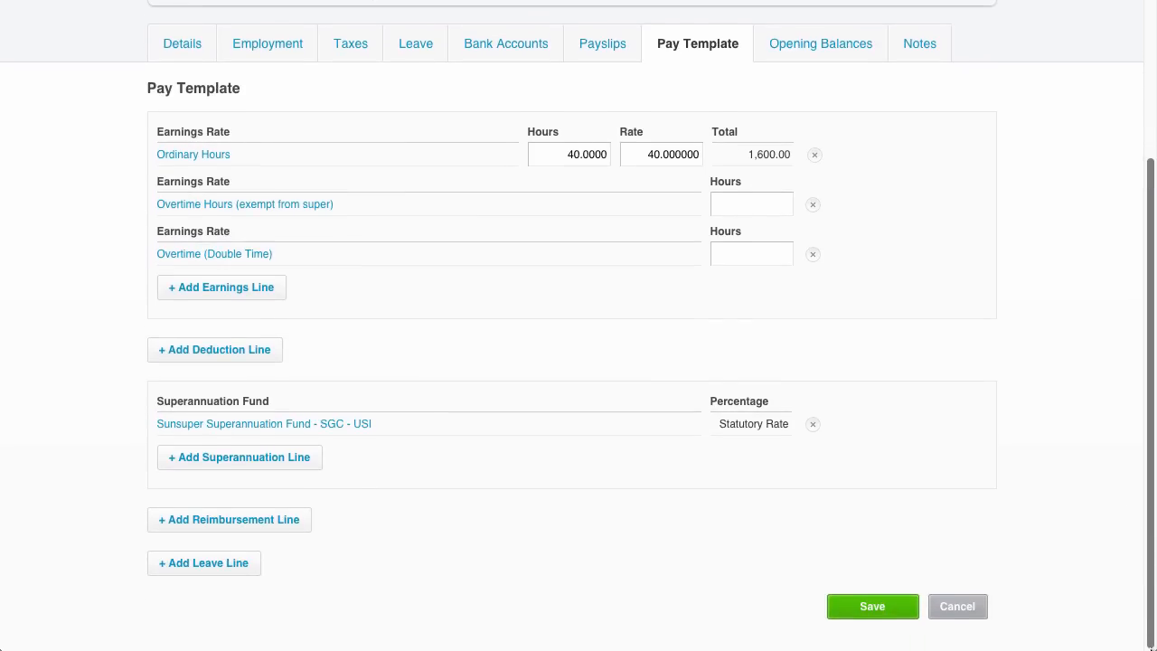
left_click(291, 524)
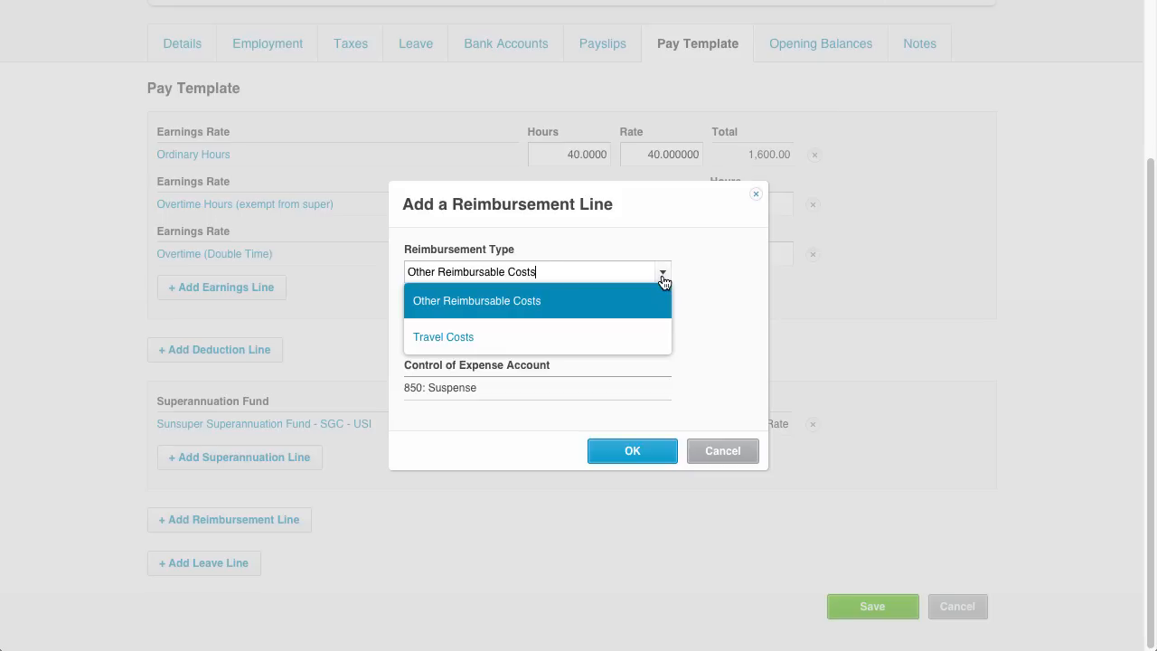
left_click(595, 338)
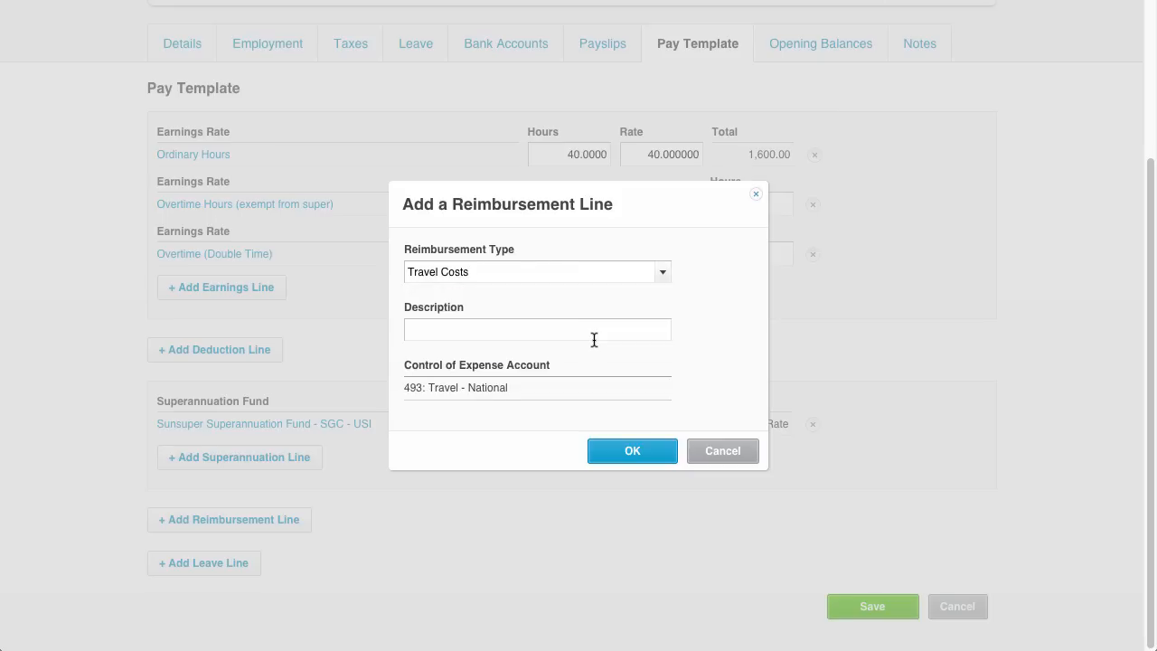
left_click(631, 452)
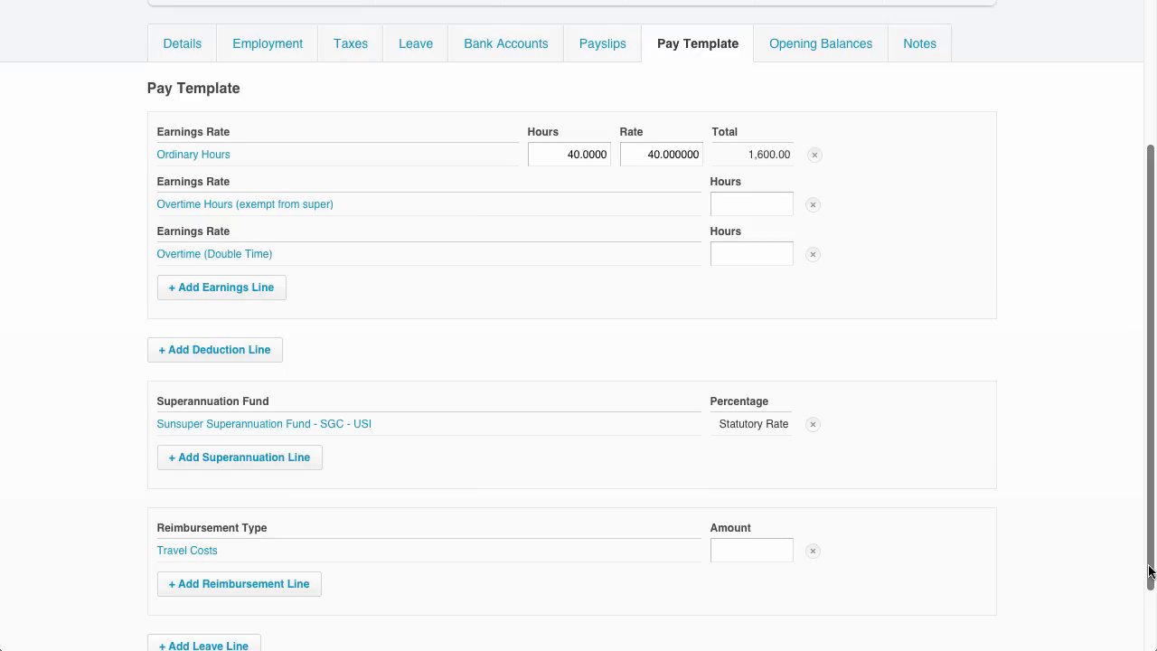
- Add an Annual Leave accrual line based on ordinary earnings, with 160 hours accrued per year and 40 hours in a weekly pay period
left_click_drag(1149, 573, 1149, 621)
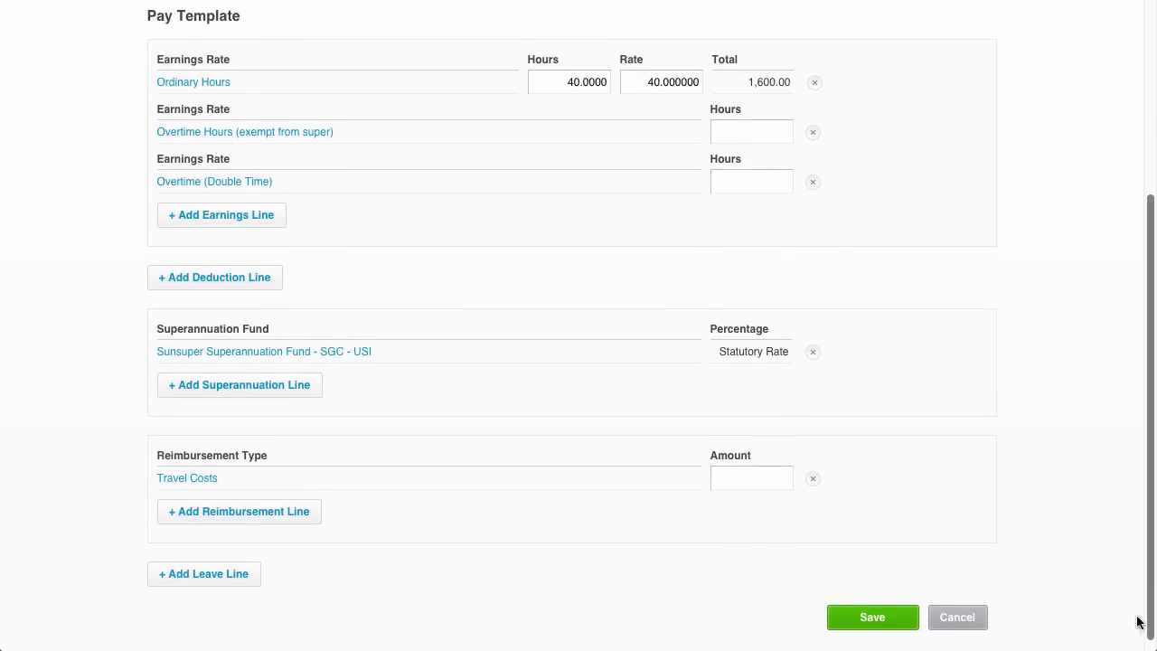
left_click(231, 578)
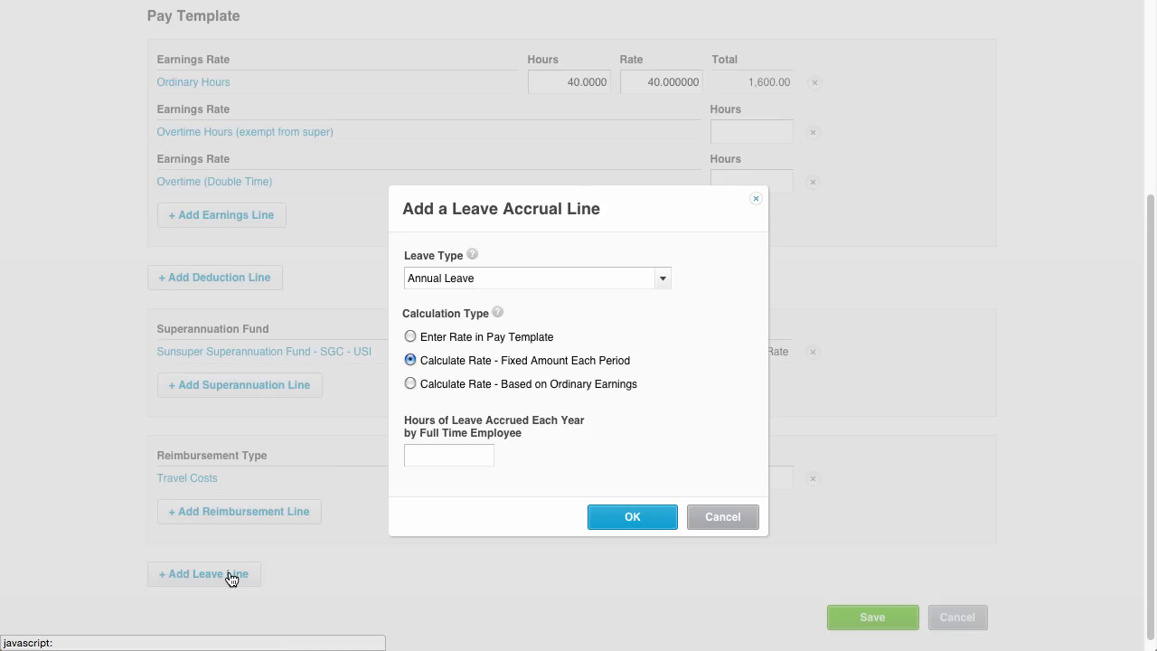
left_click(411, 383)
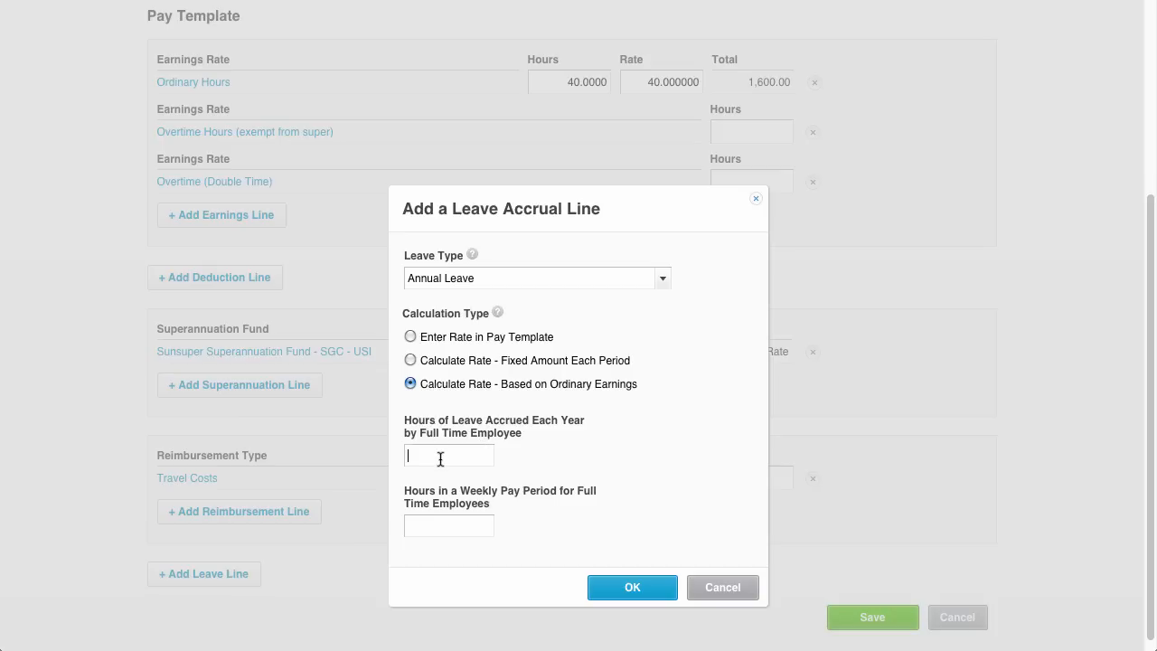
type("160")
left_click(443, 526)
type("40")
left_click(630, 587)
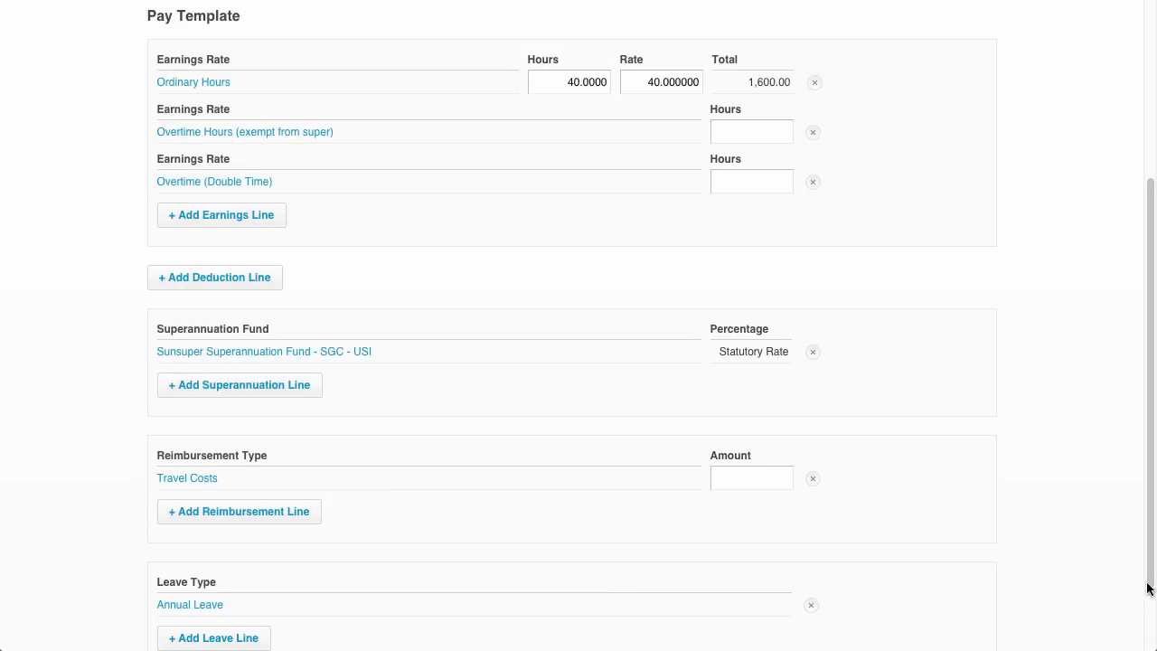
- Add a Personal/Carer's Leave accrual line based on ordinary earnings, with 80 hours per year and 40 weekly hours, and save the pay template
scroll(1143, 587, "down", 2)
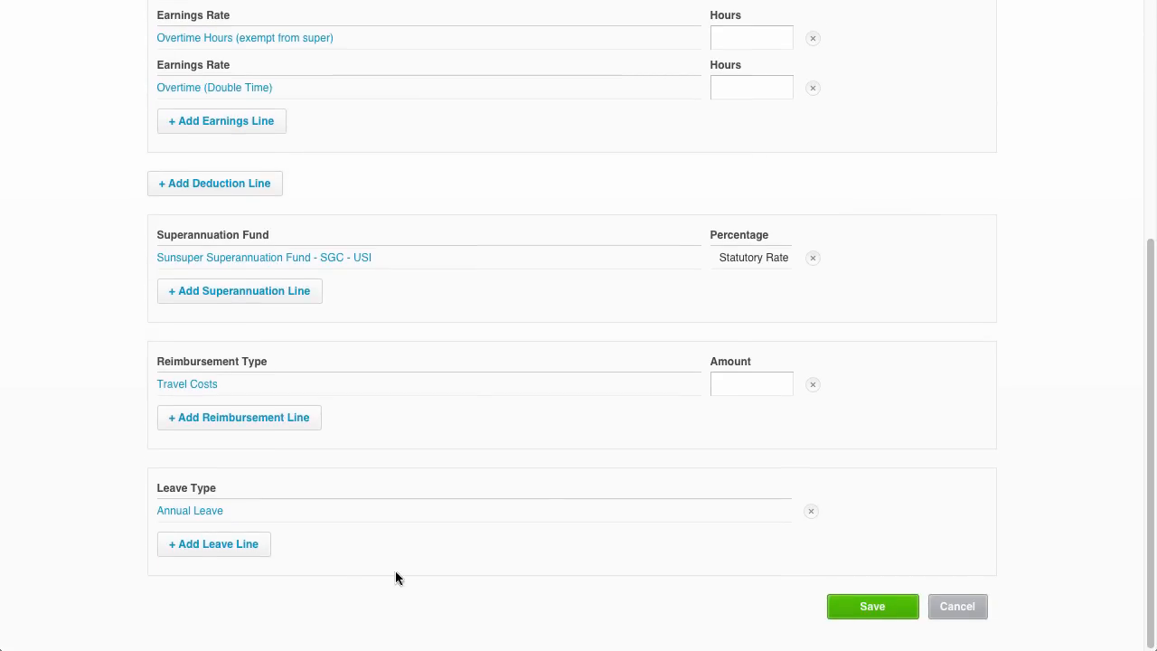
left_click(231, 545)
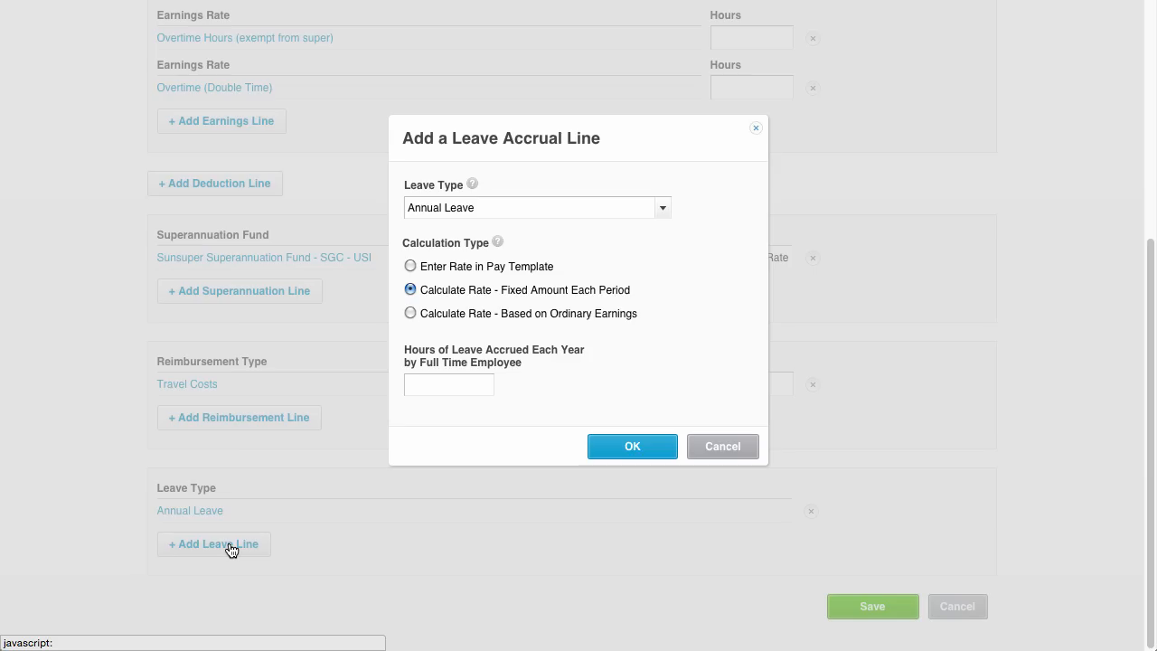
left_click(662, 211)
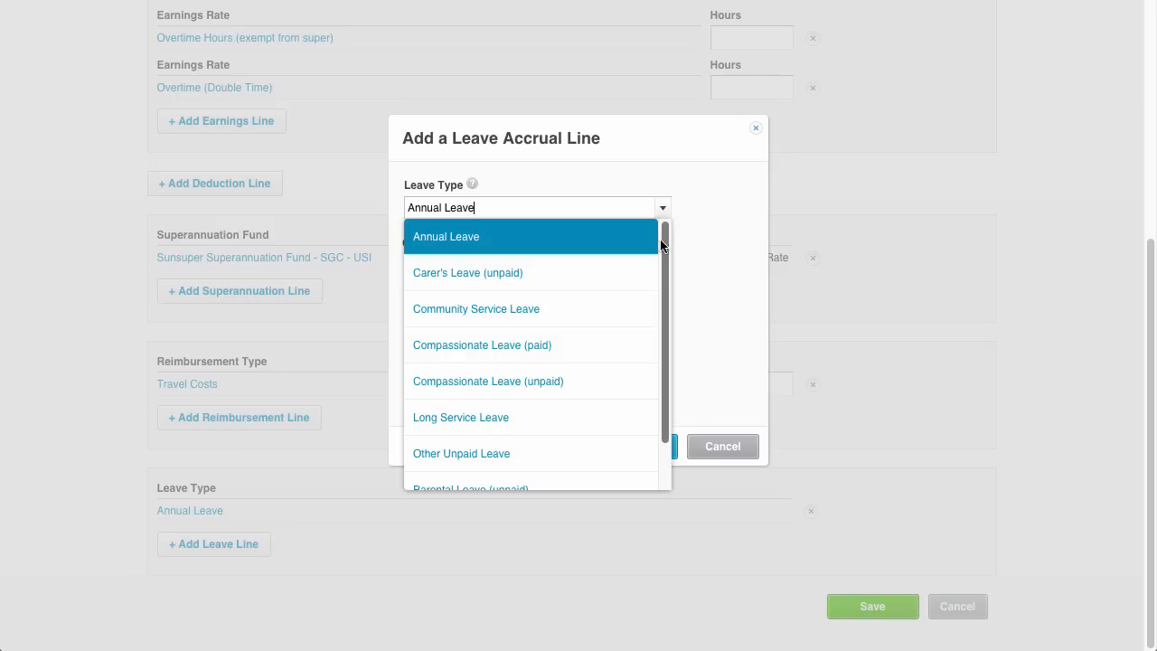
left_click_drag(665, 253, 668, 361)
left_click(507, 468)
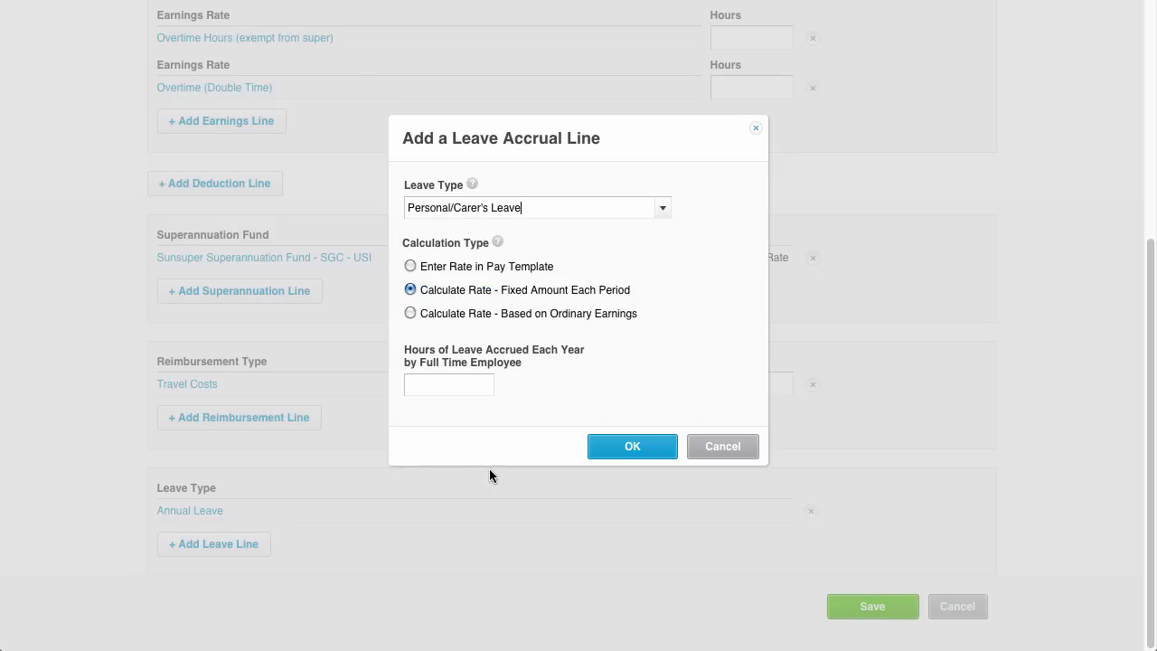
left_click(428, 317)
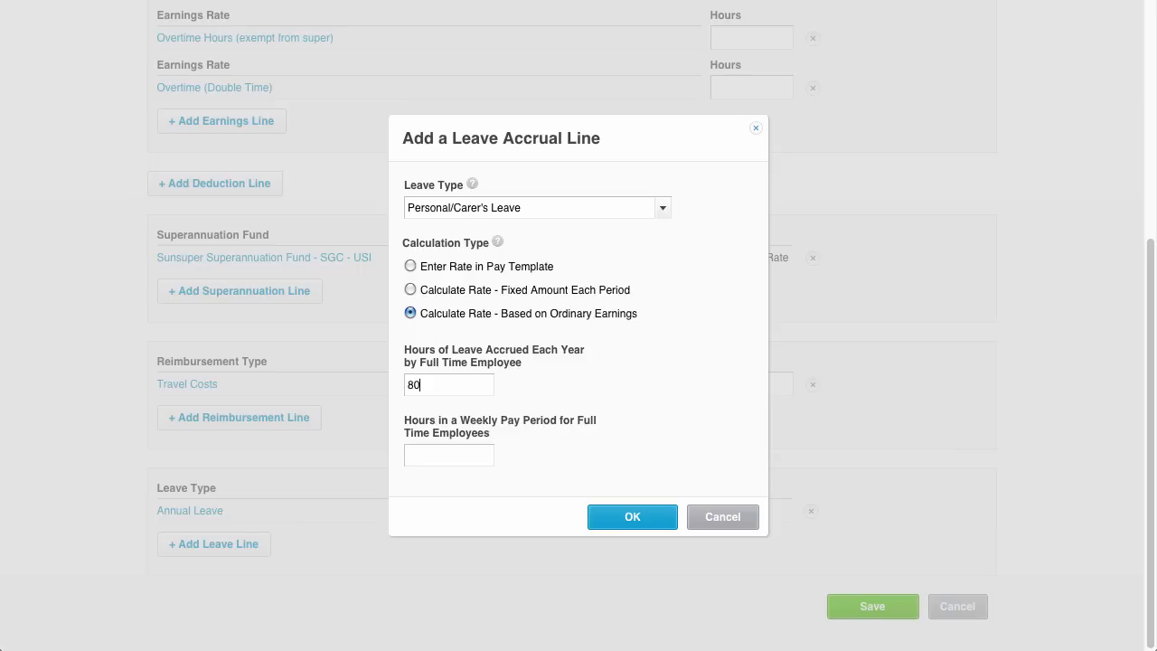
left_click(429, 452)
type("40")
left_click(634, 517)
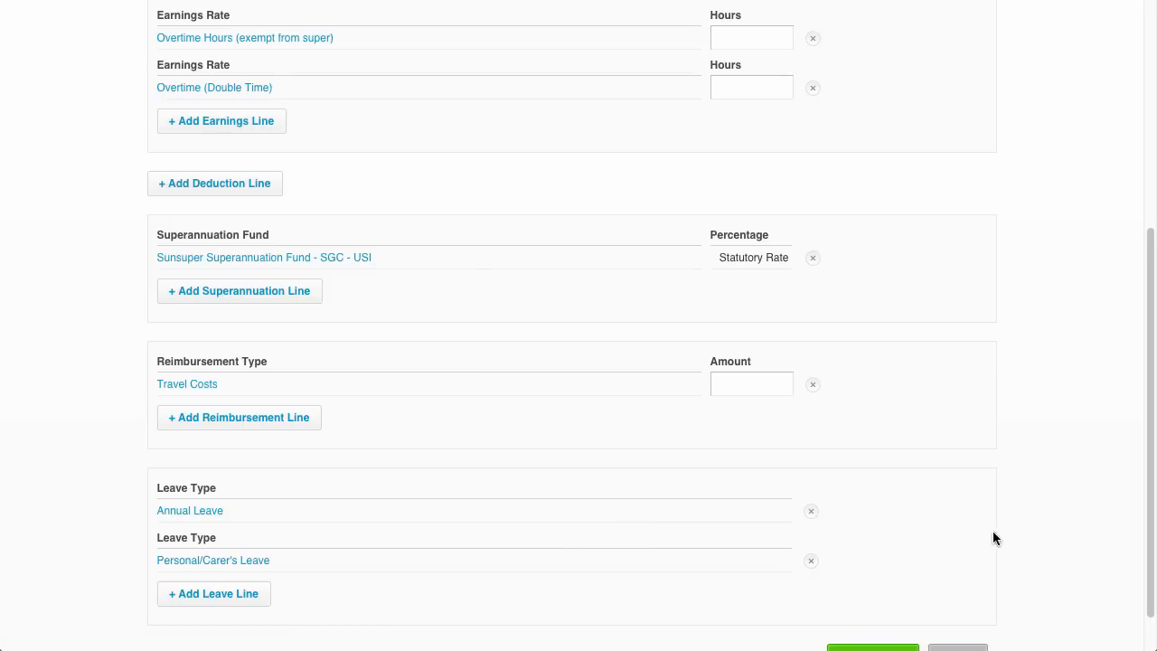
scroll(1148, 613, "down", 1)
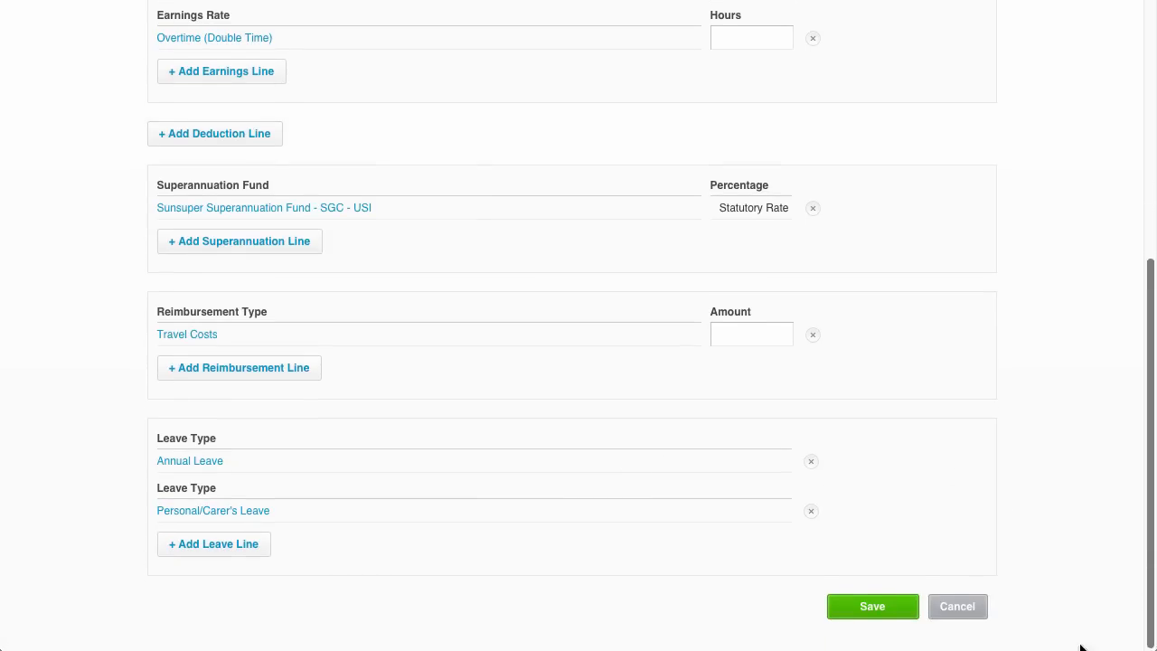
left_click(881, 611)
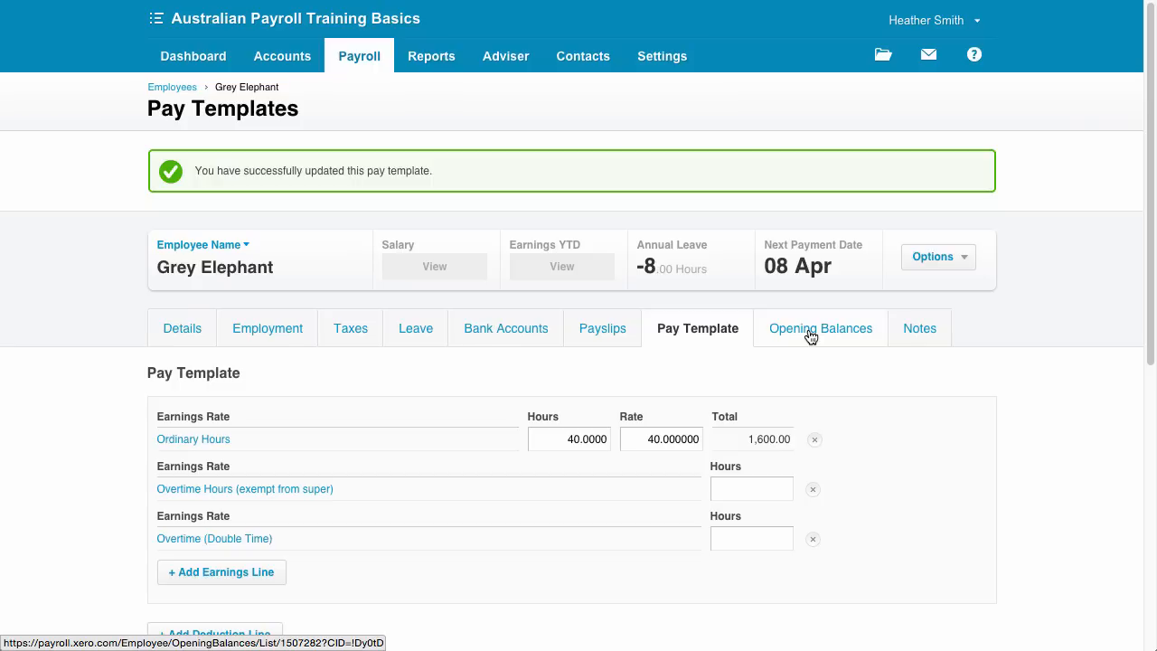
- Set the employee's opening balance date to 1 Apr 2015
left_click(810, 335)
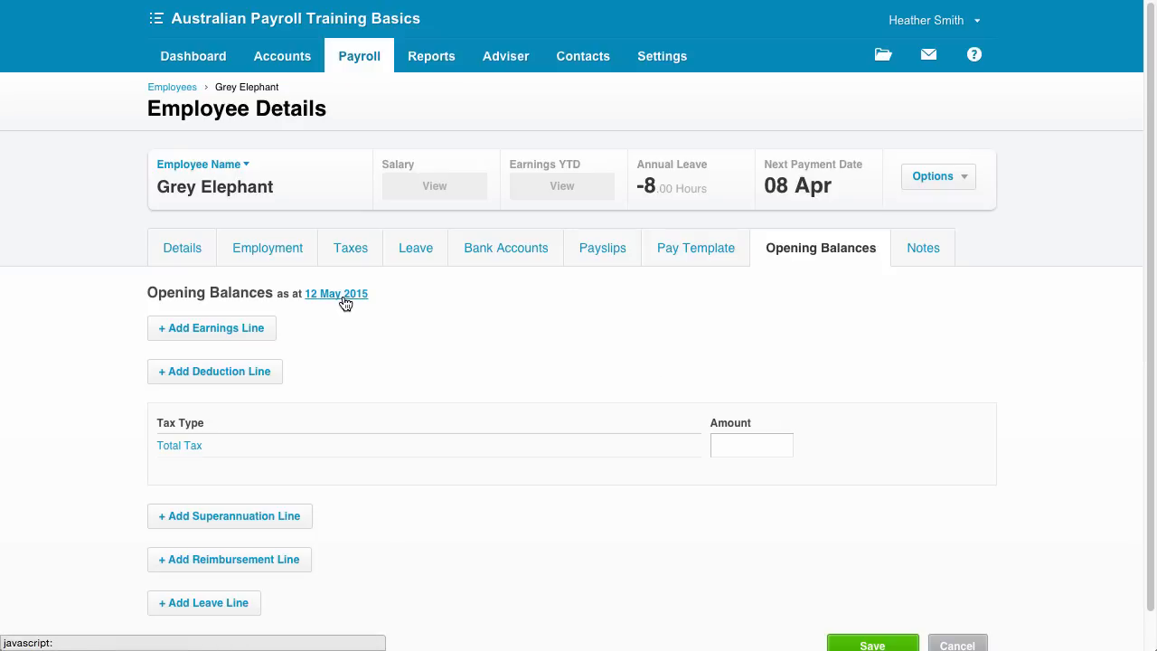
left_click(344, 301)
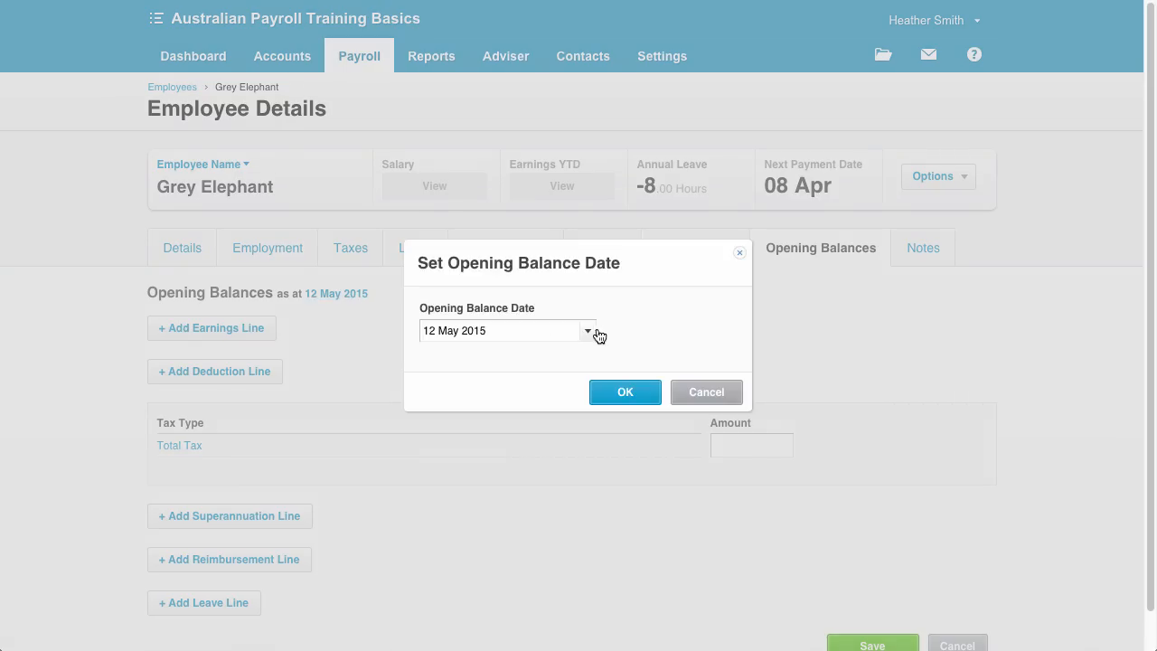
left_click(591, 333)
left_click(435, 362)
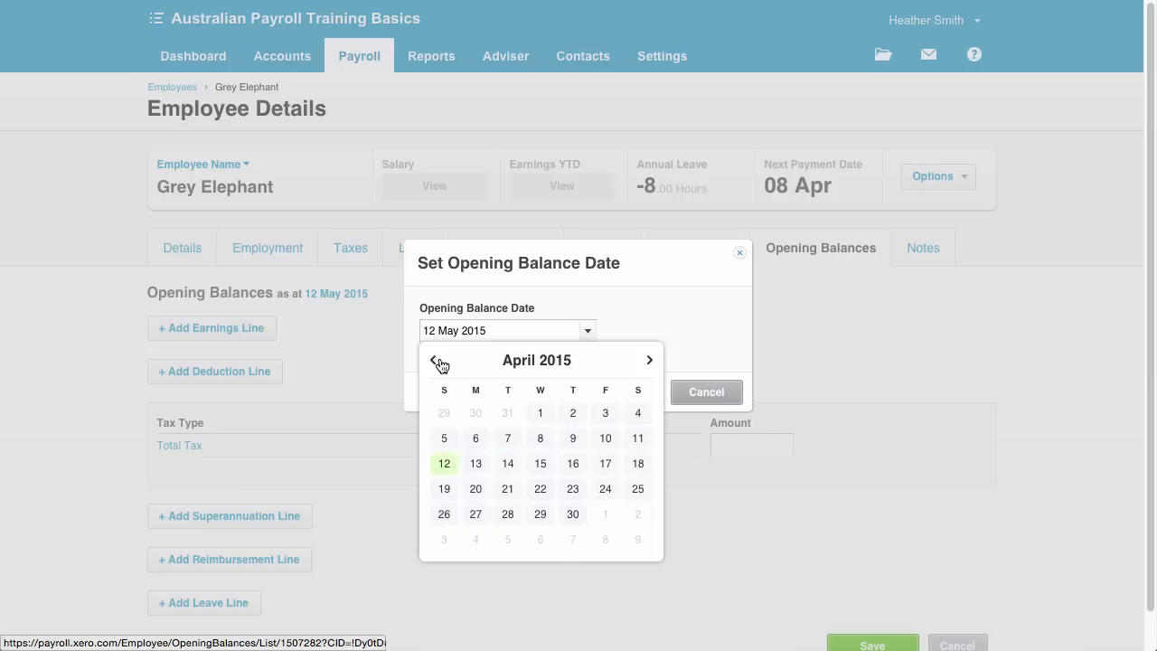
left_click(539, 416)
left_click(619, 395)
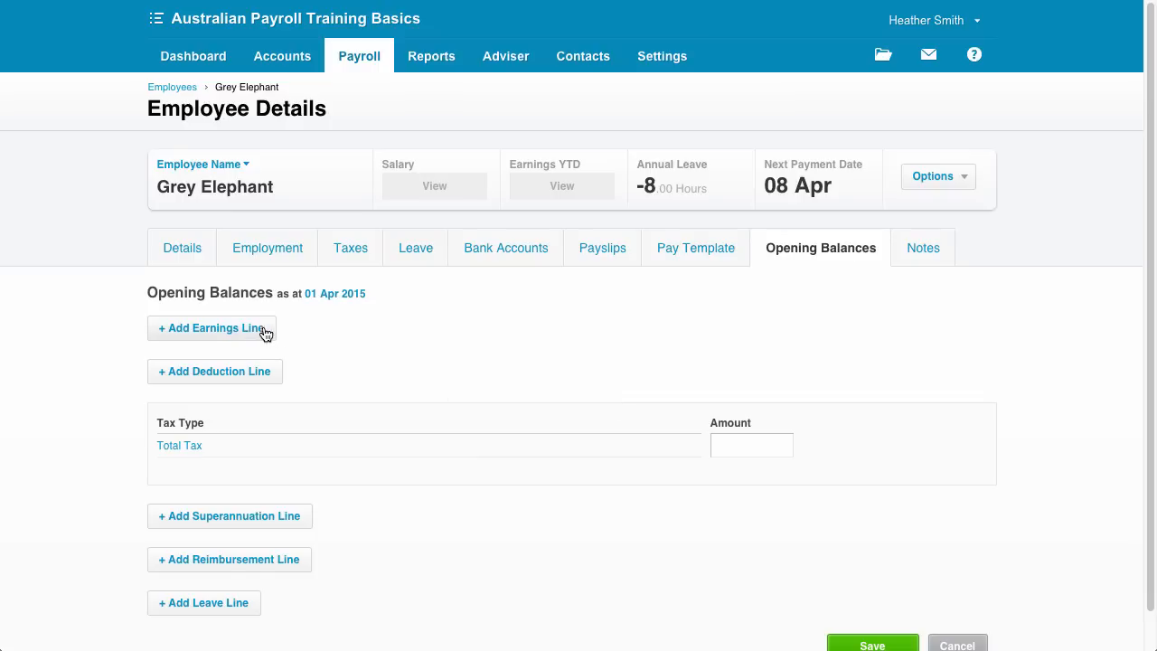
- Add an Ordinary Hours earnings line to the opening balances, leaving its amount blank
left_click(260, 331)
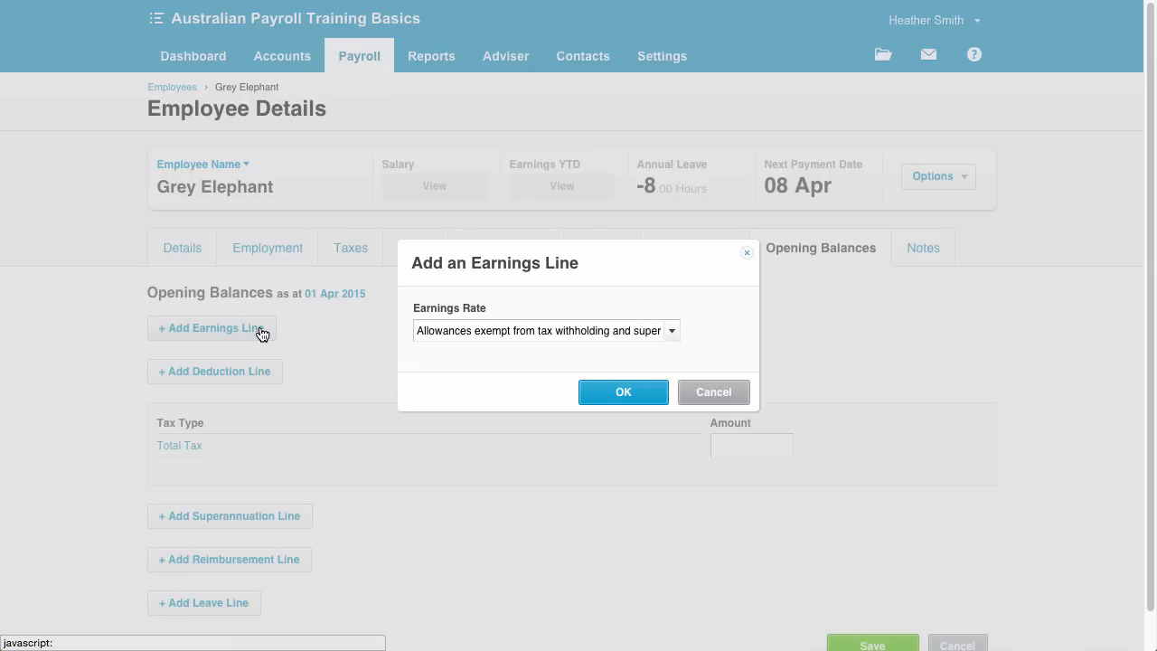
left_click(668, 337)
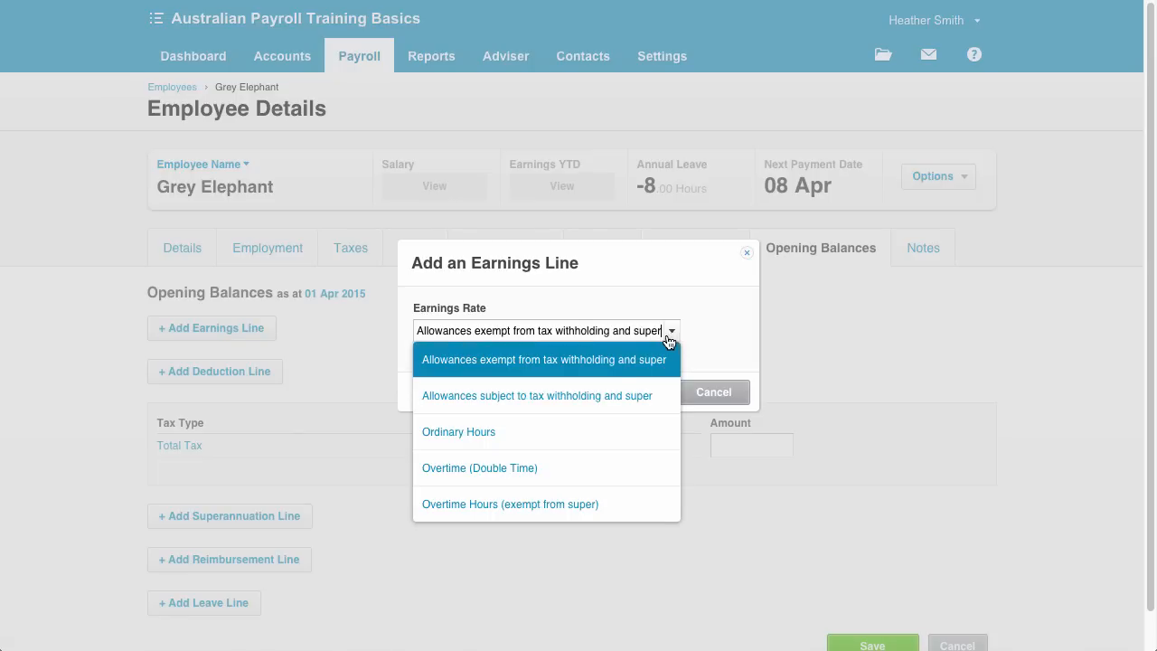
left_click(522, 440)
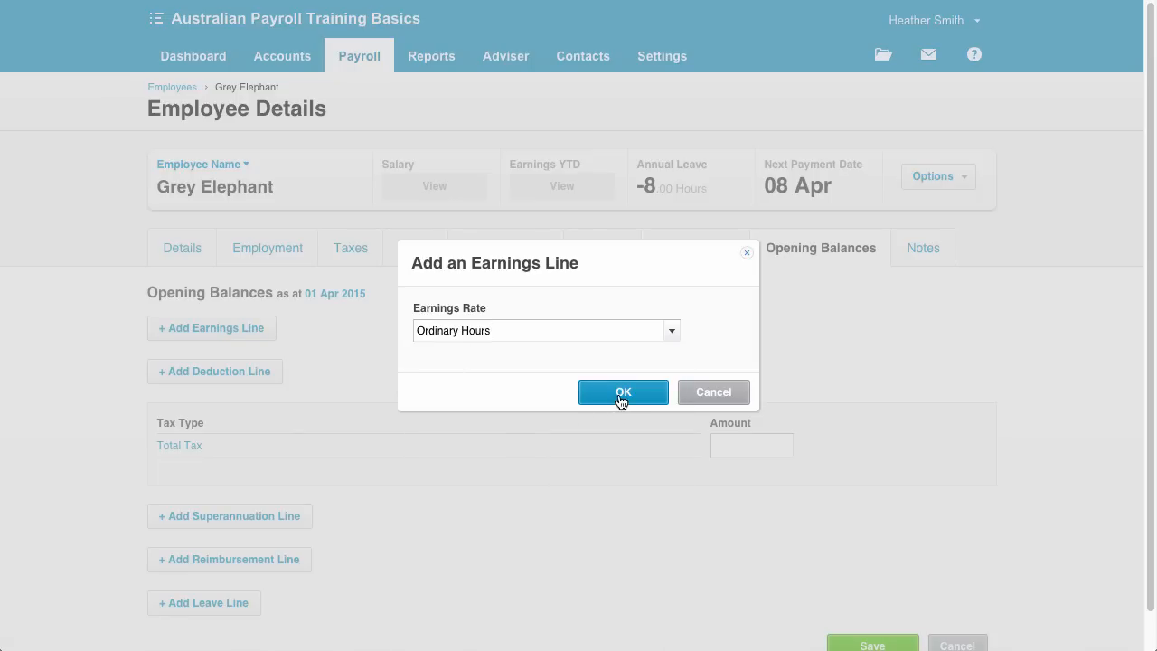
left_click(619, 396)
left_click_drag(770, 363, 823, 364)
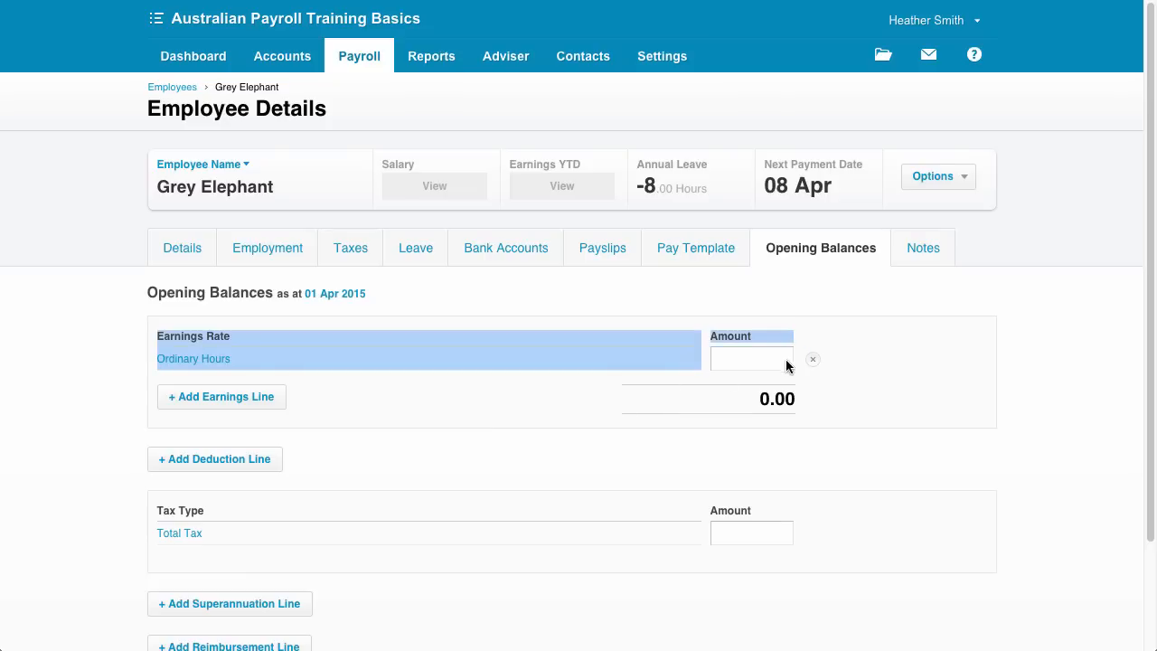
left_click(782, 362)
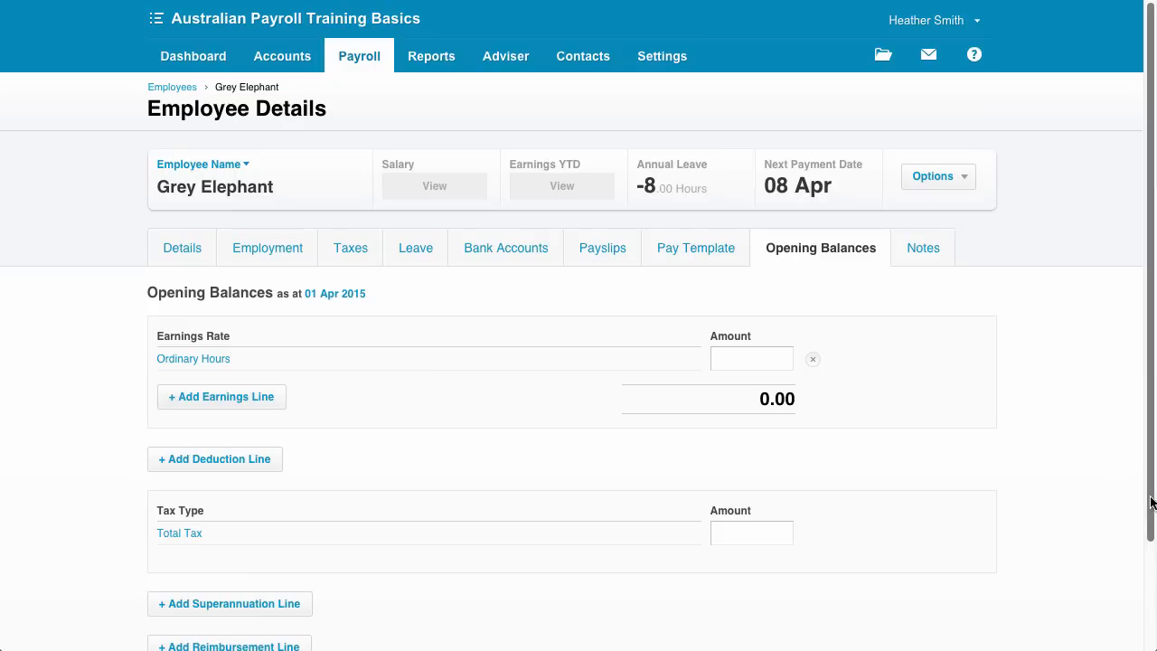
- Add a Sunsuper Superannuation Guarantee Contribution line with a blank amount to the opening balances and save them
left_click_drag(1150, 508, 1144, 600)
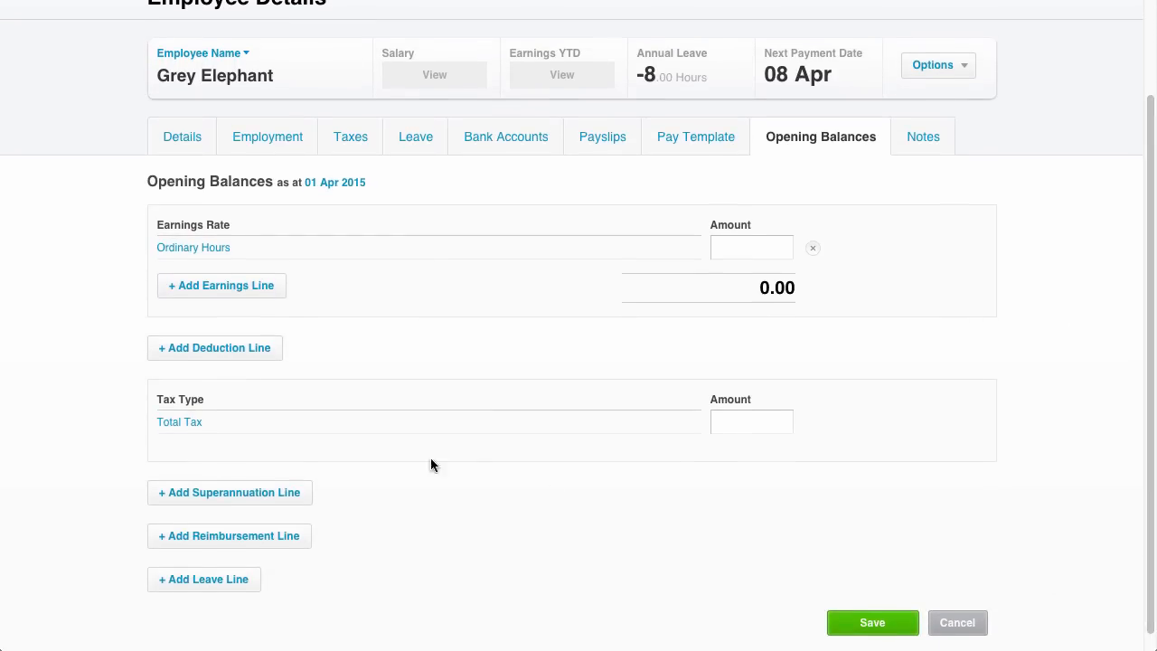
left_click(256, 499)
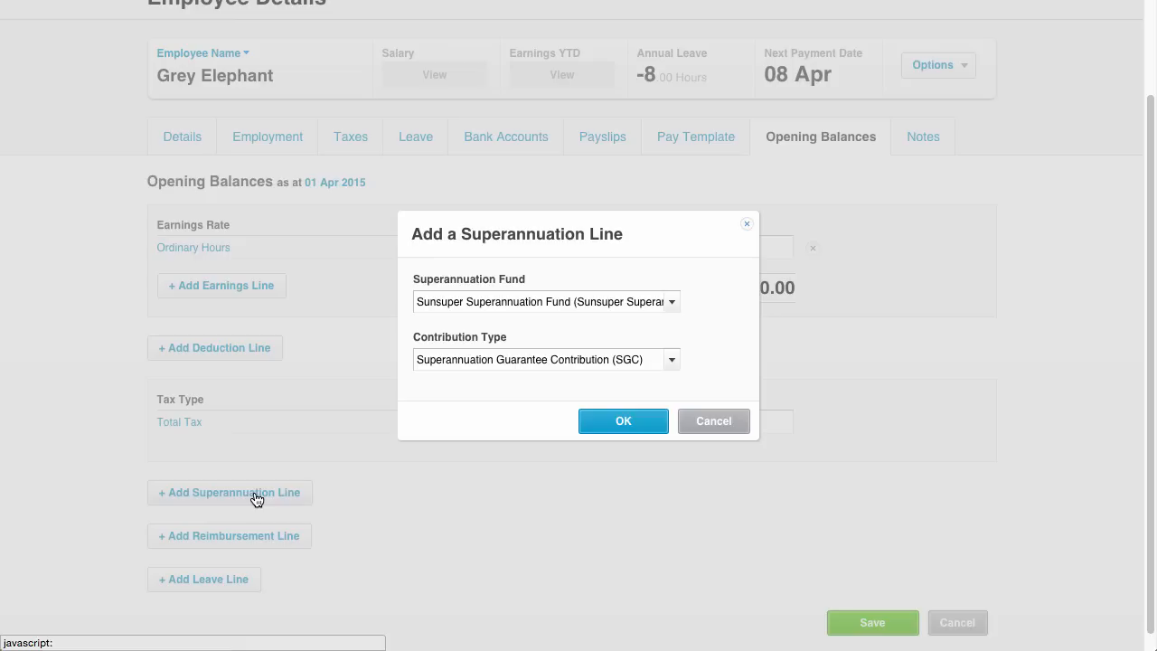
left_click(676, 308)
left_click(673, 307)
left_click(628, 425)
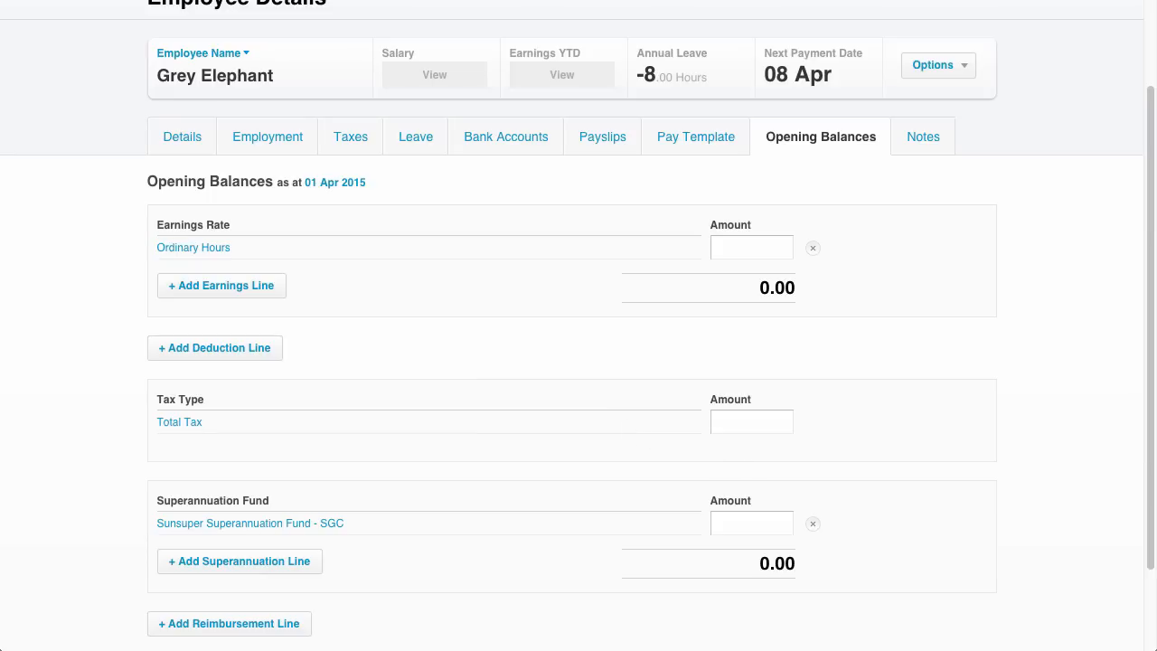
mouse_move(1151, 529)
left_mouse_down()
mouse_move(1150, 592)
mouse_move(1152, 514)
left_mouse_up()
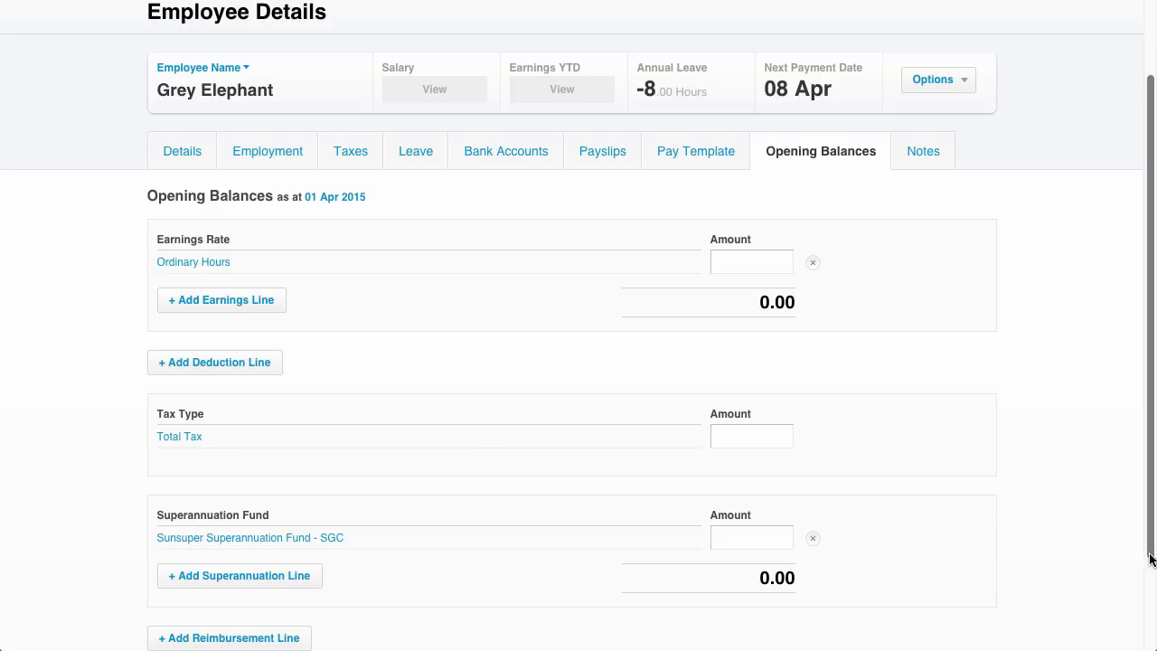
left_click_drag(1149, 555, 1145, 639)
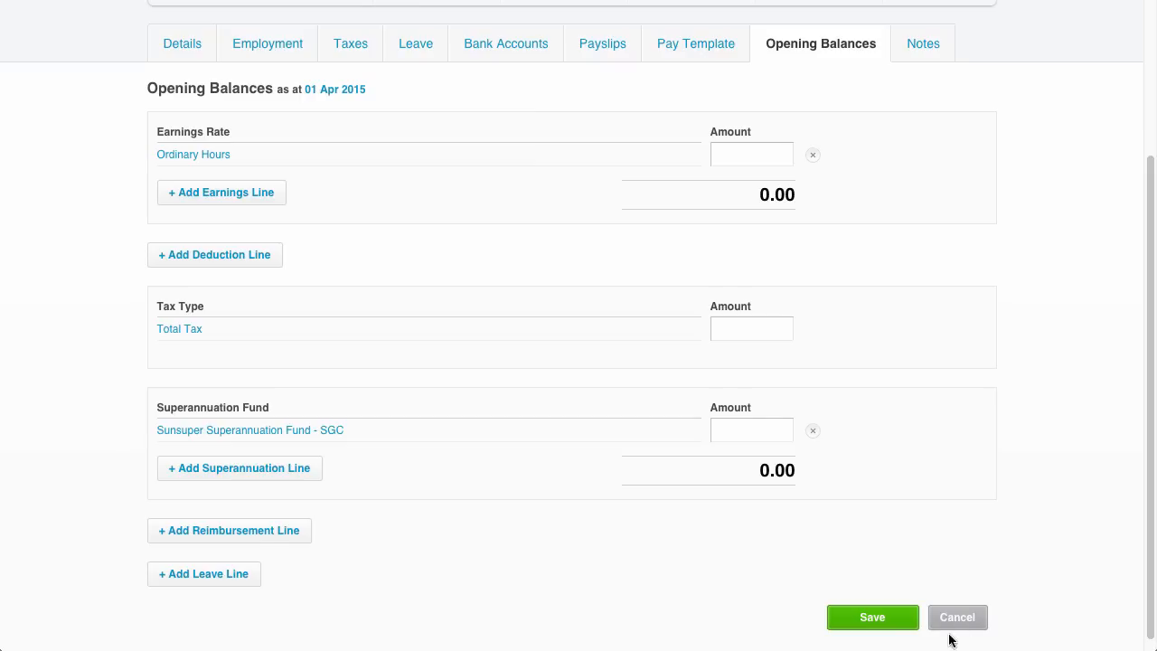
left_click(884, 624)
left_click(875, 620)
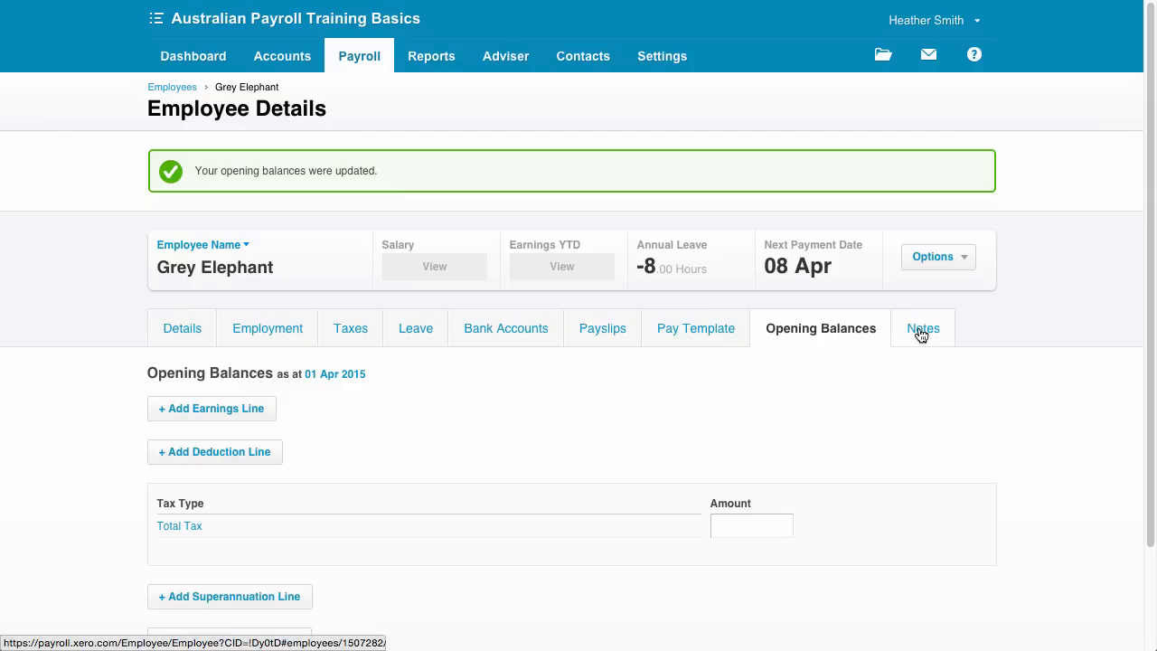
- Add and save an employee note saying that the employee likes peanuts in the board room at all times
left_click(921, 335)
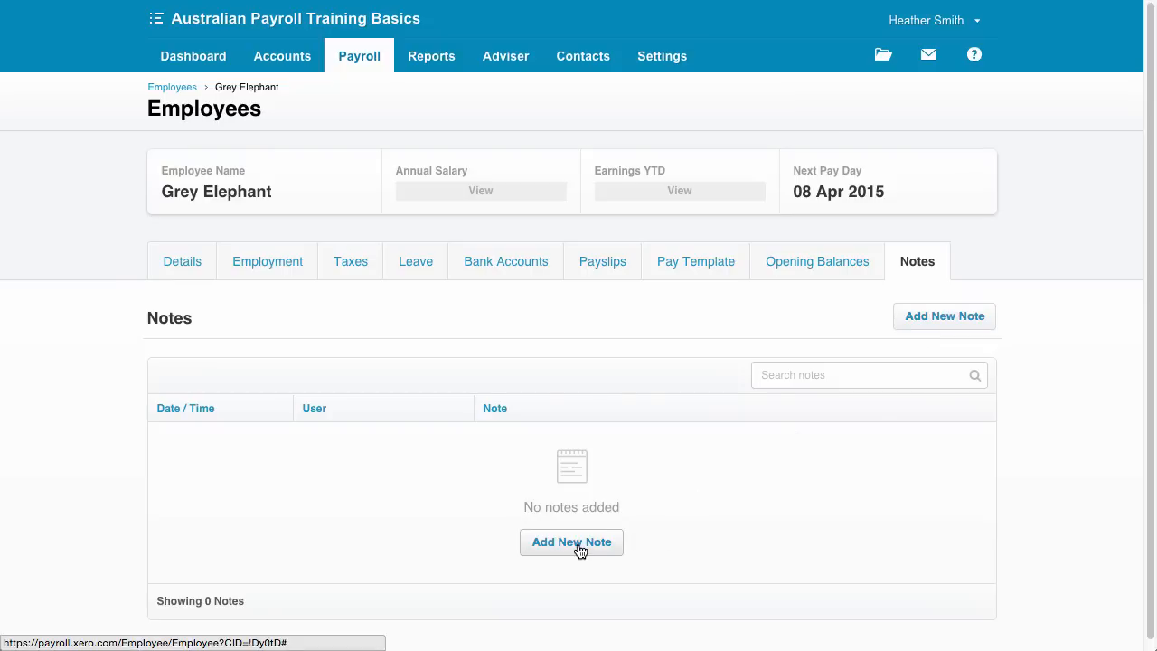
left_click(578, 547)
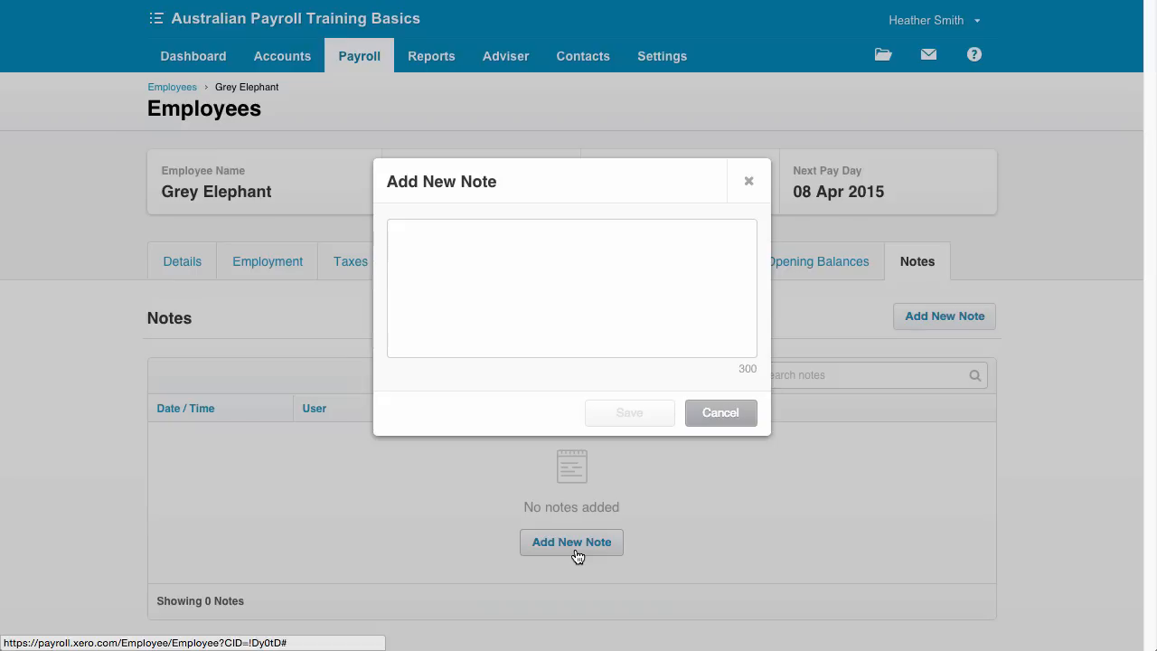
type("Mr Elephant likes peanuts in the board room at all times")
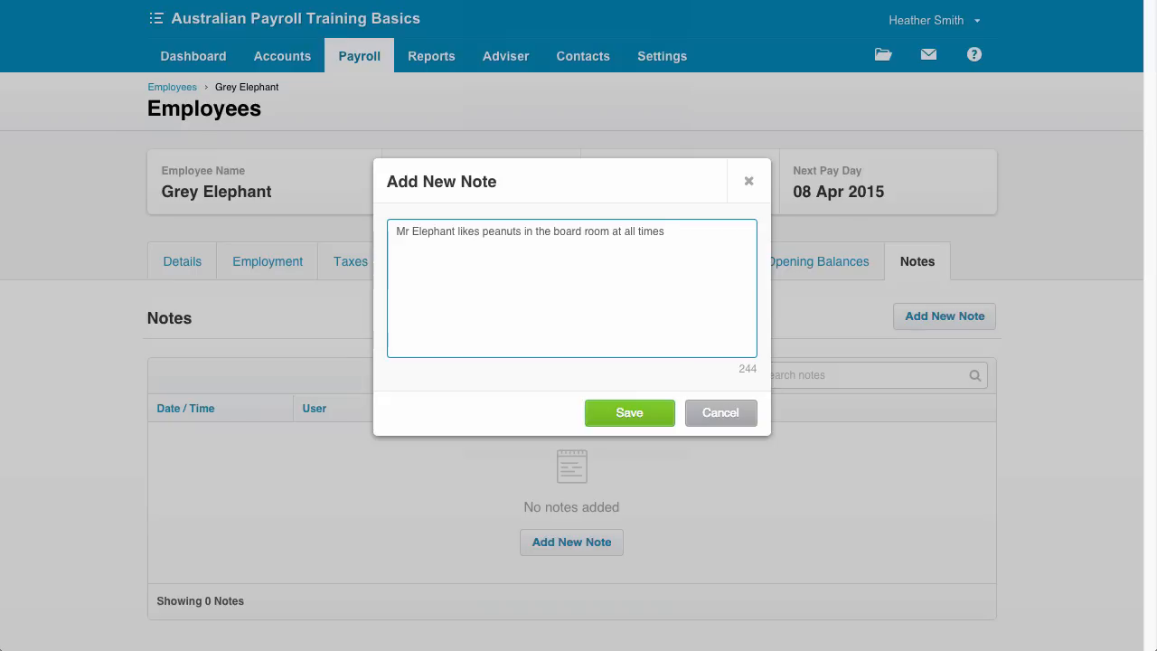
left_click(647, 414)
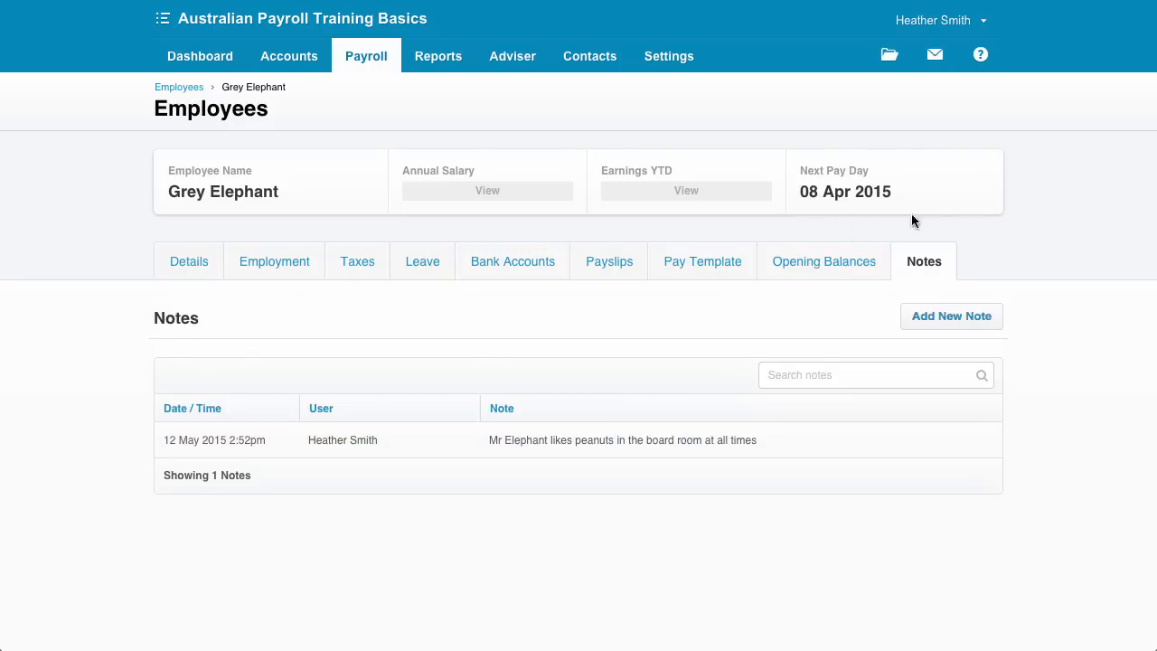
- Return to the employee's pay template and send the employee an invite to use the payroll portal
left_click(825, 269)
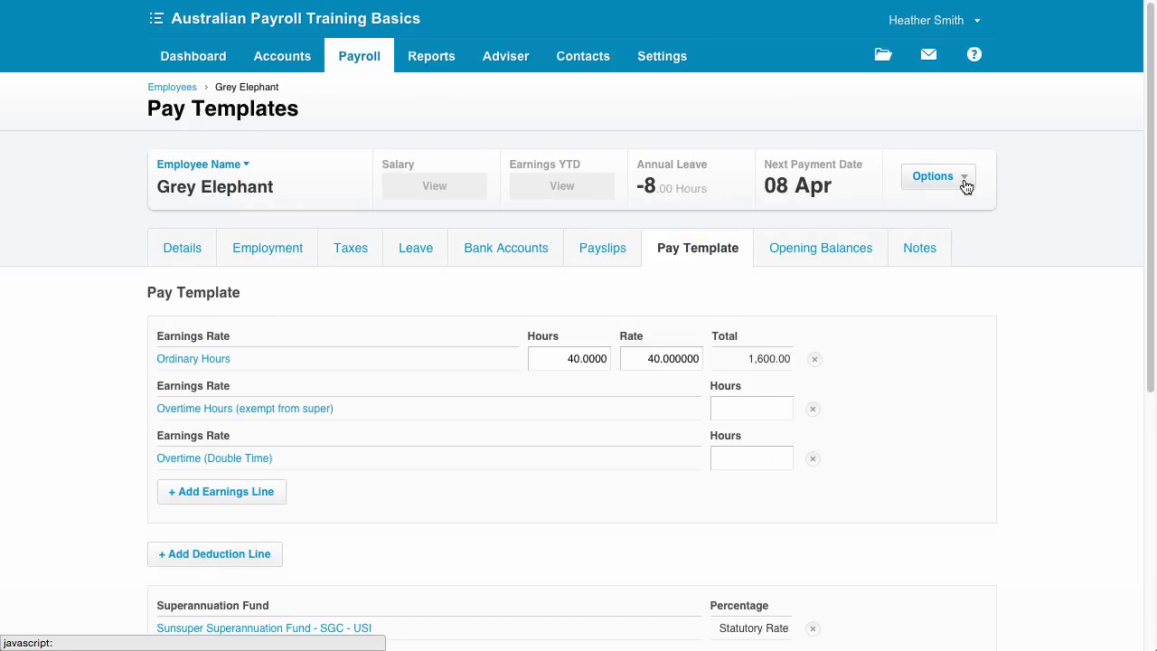
left_click(965, 185)
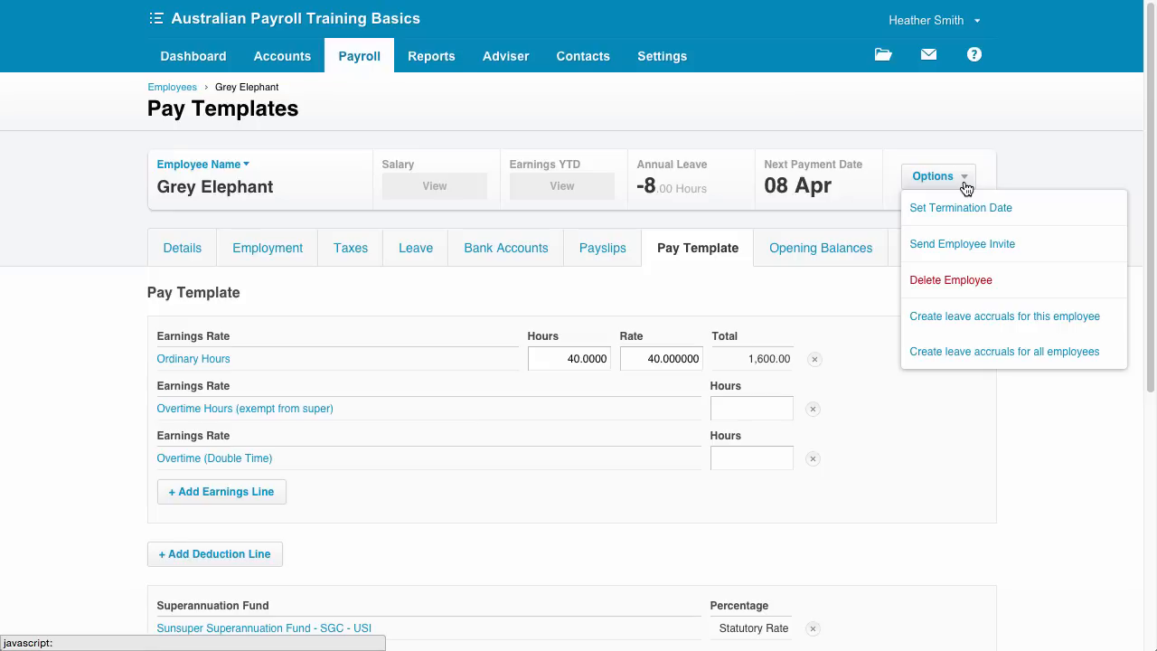
left_click(968, 187)
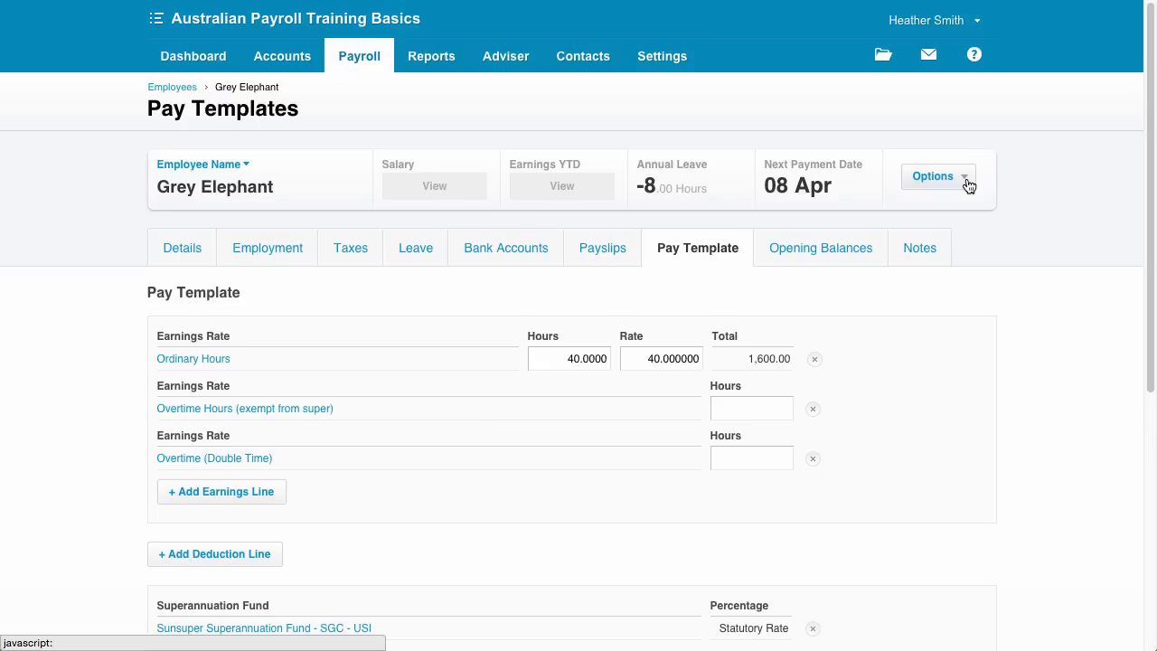
left_click(968, 185)
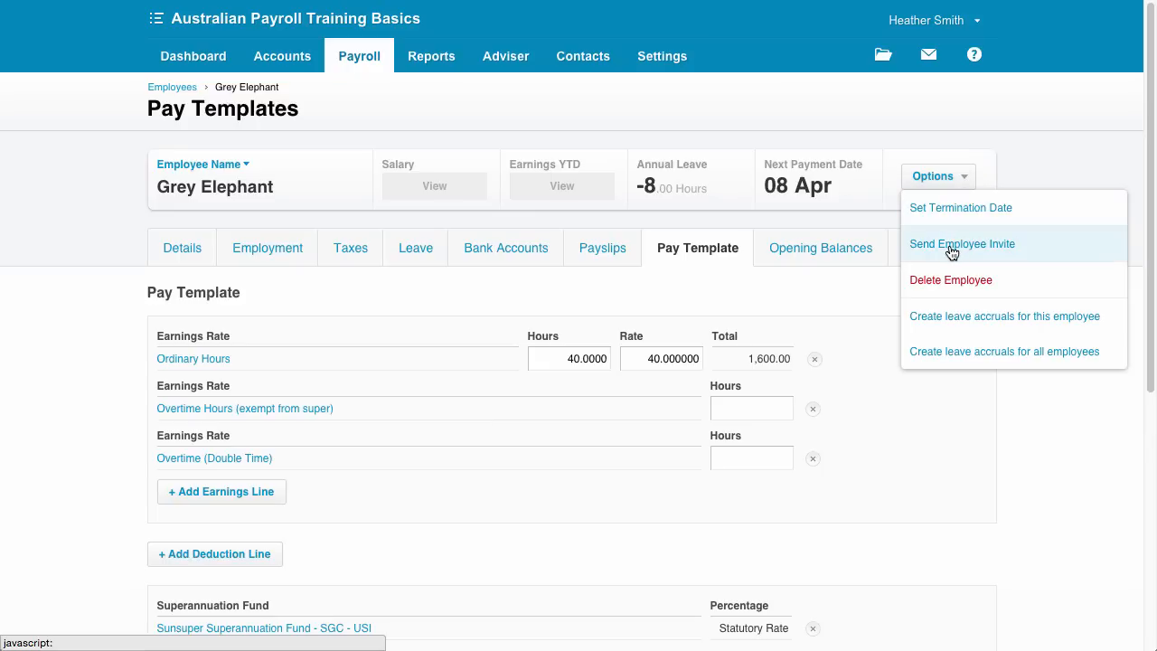
left_click(951, 246)
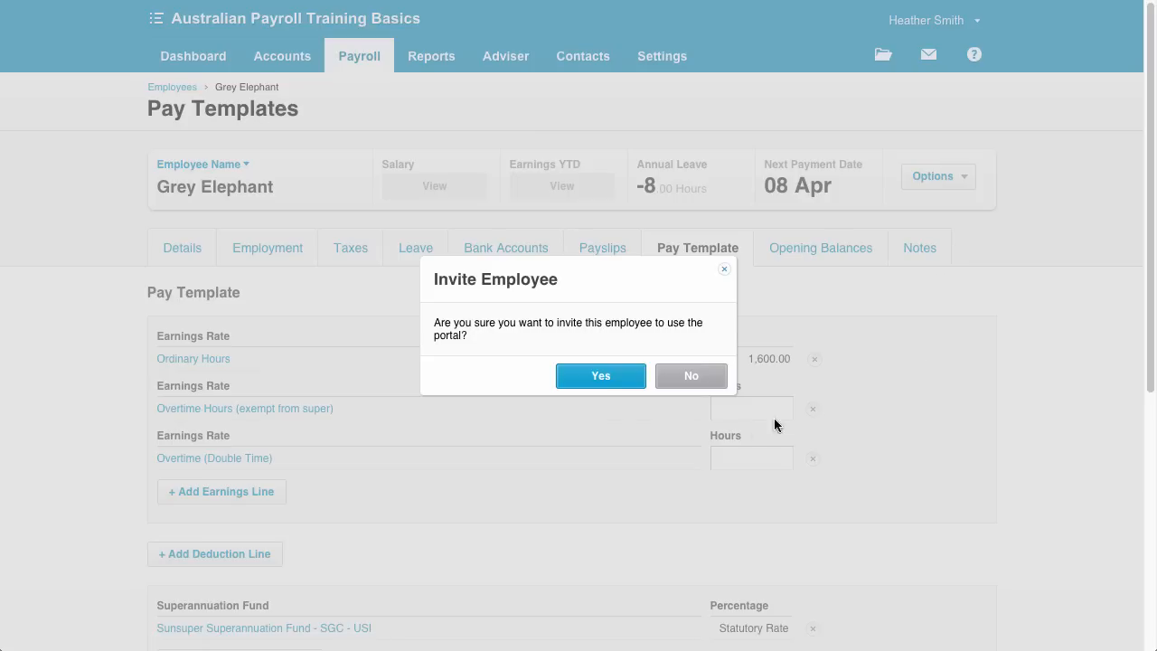
left_click(604, 382)
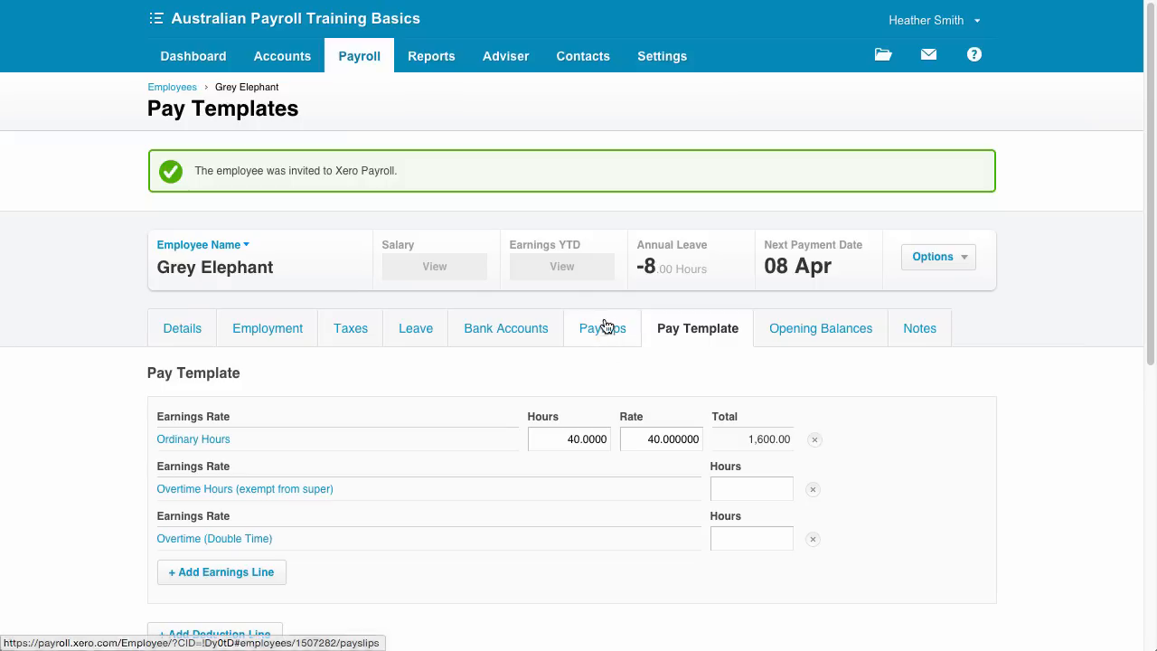
- Reveal the employee's salary and year-to-date earnings in the employee summary
left_click(582, 273)
mouse_move(419, 269)
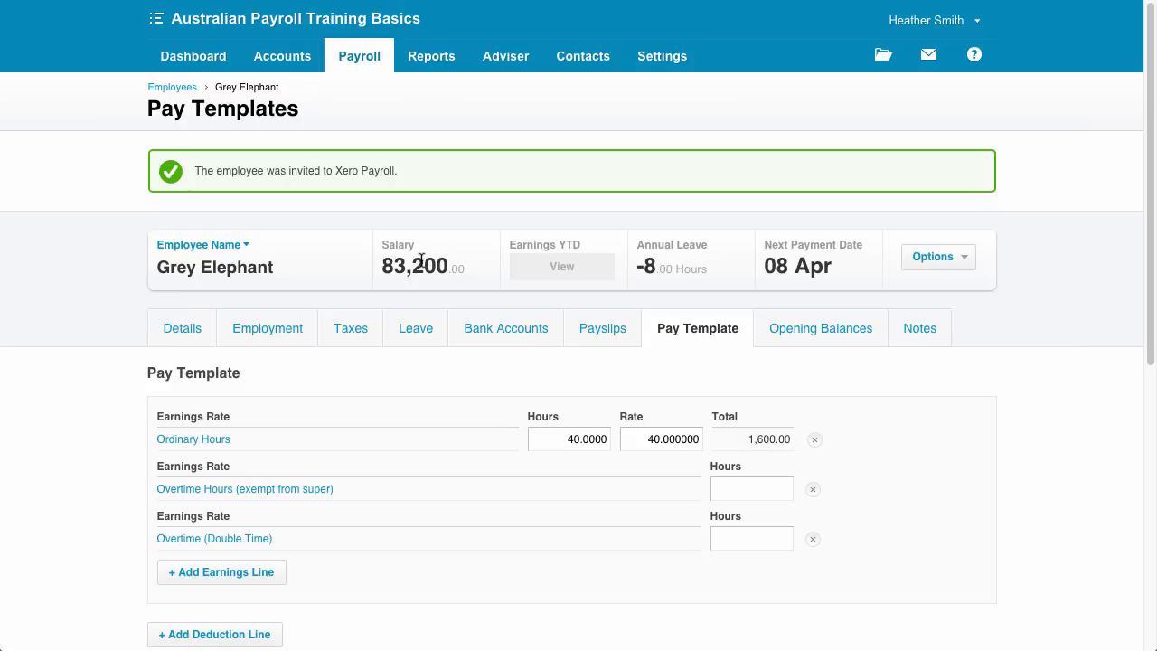
mouse_move(579, 266)
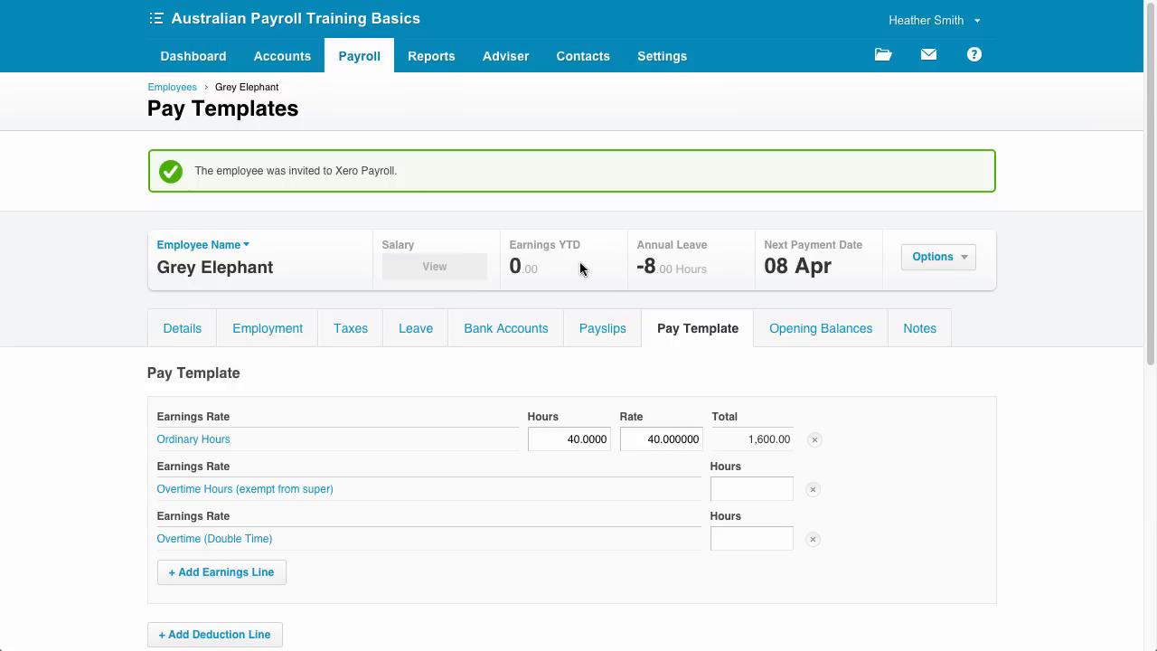